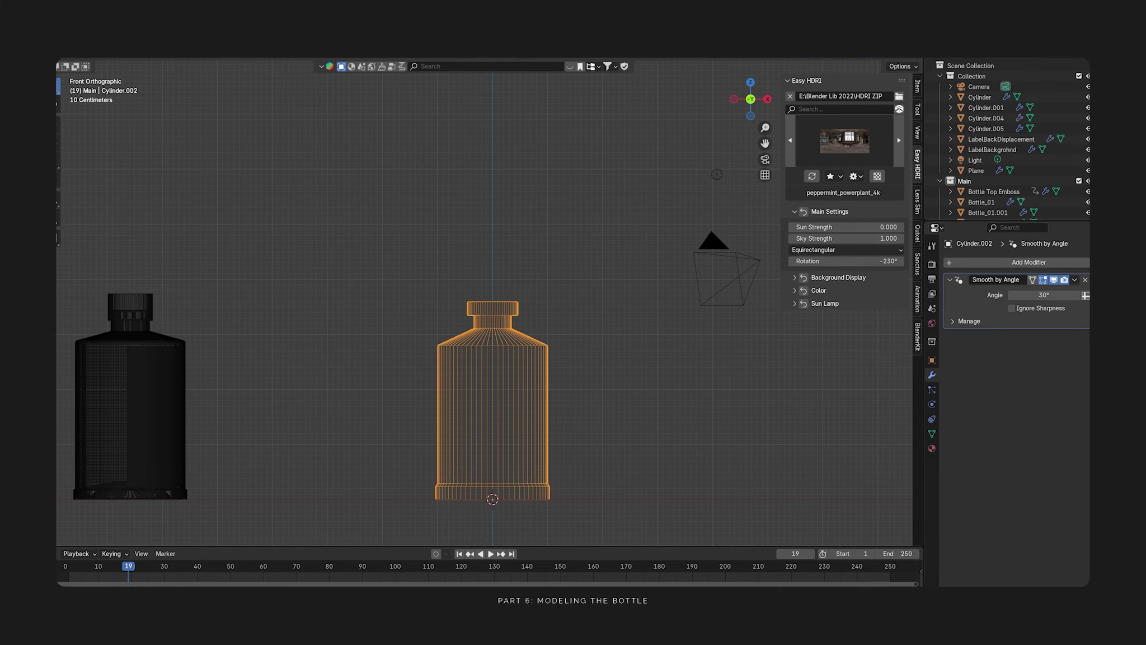
# - Isolate the bottle in local view and open its mesh for editing, with the underside shown in solid shading
pyautogui.scroll(10, 599, 322)
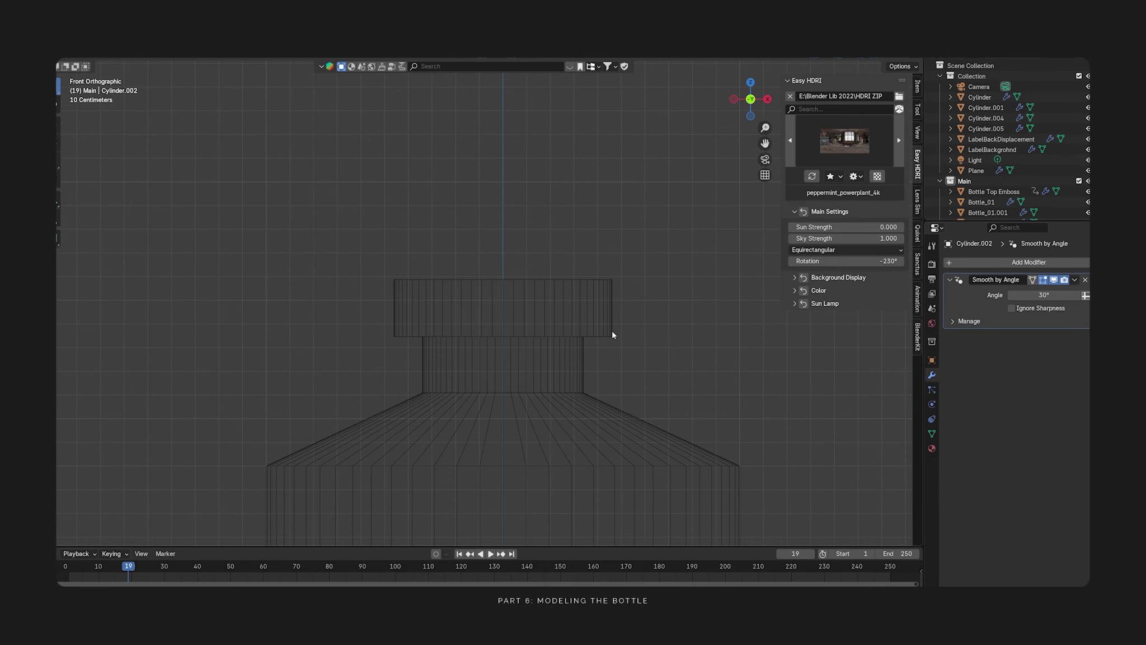
pyautogui.scroll(-7, 546, 364)
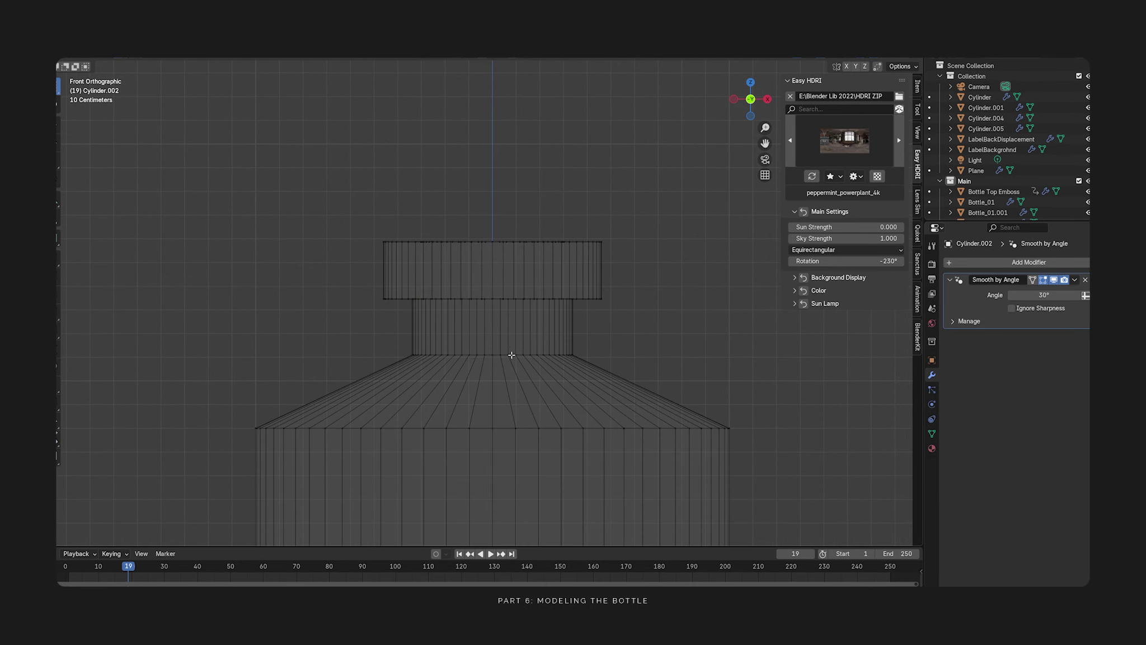
pyautogui.moveTo(565, 386); pyautogui.dragTo(537, 335, button='middle')
pyautogui.press('Tab')
pyautogui.hotkey('shift', 'z')
pyautogui.moveTo(562, 243)
pyautogui.mouseDown(button='middle')
pyautogui.moveTo(532, 272)
pyautogui.moveTo(526, 241)
pyautogui.moveTo(526, 270)
pyautogui.mouseUp(button='middle')
pyautogui.hotkey('shift', 'z')
pyautogui.hotkey('shift', 'z')
pyautogui.press('Tab')
pyautogui.press('/')
pyautogui.press('Tab')
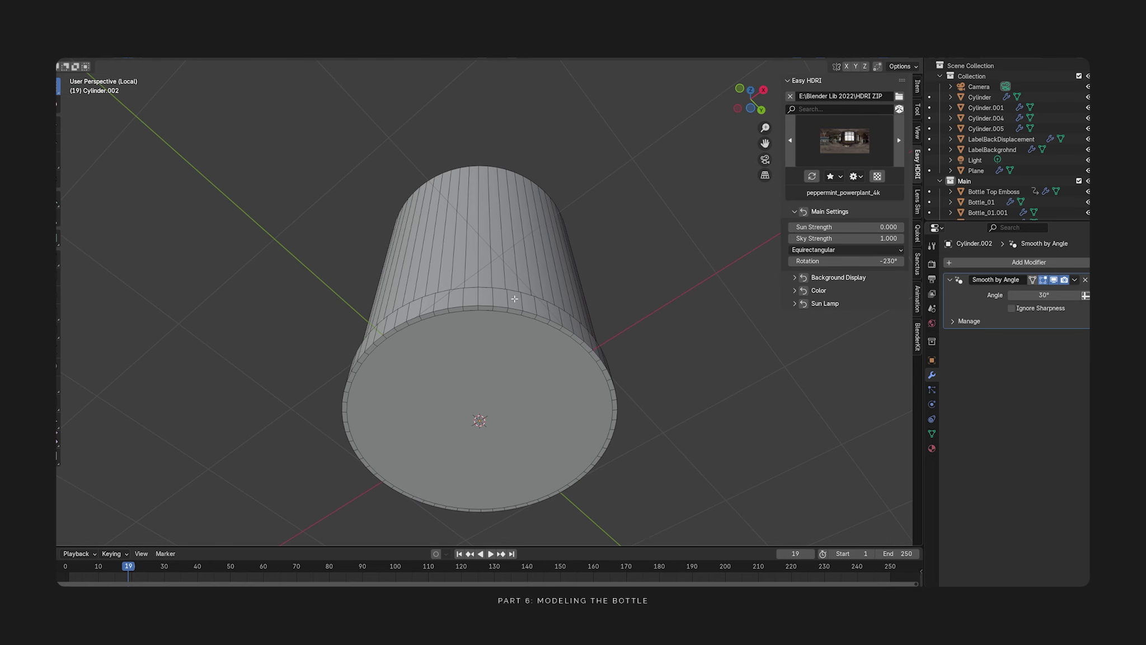
# - Extrude the bottle's base face and scale it inward to 0.828
pyautogui.press('e')
pyautogui.press('s')
pyautogui.click(644, 424)
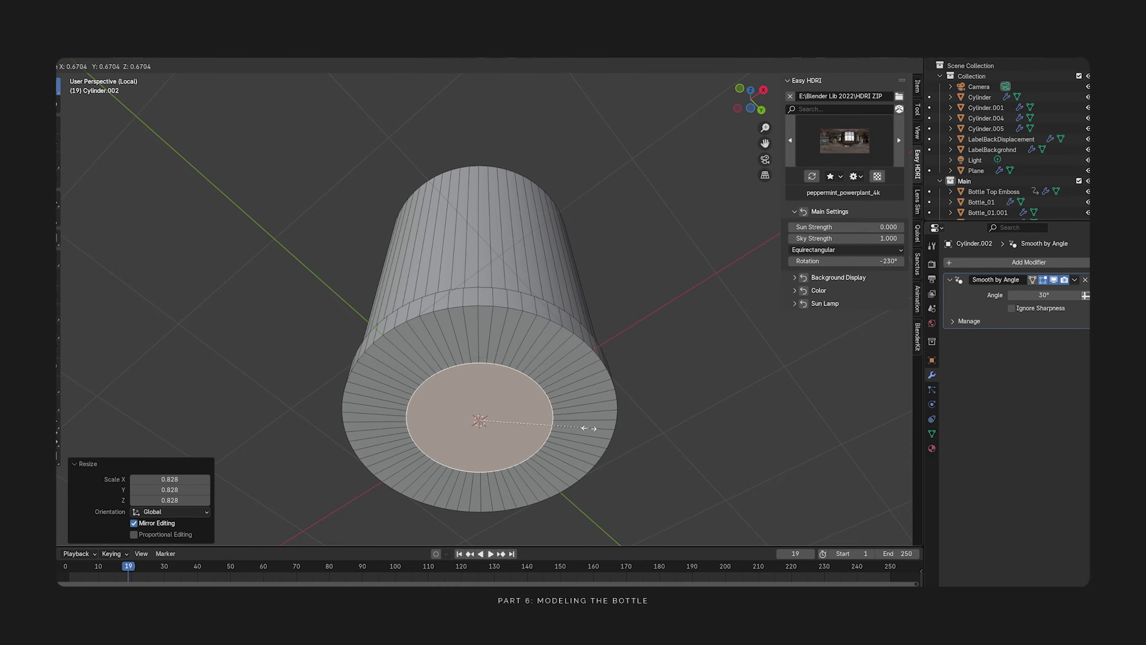
# - Try to extrude the base face again and scale it further inward
pyautogui.hotkey('alt', 'e')
pyautogui.press('e')
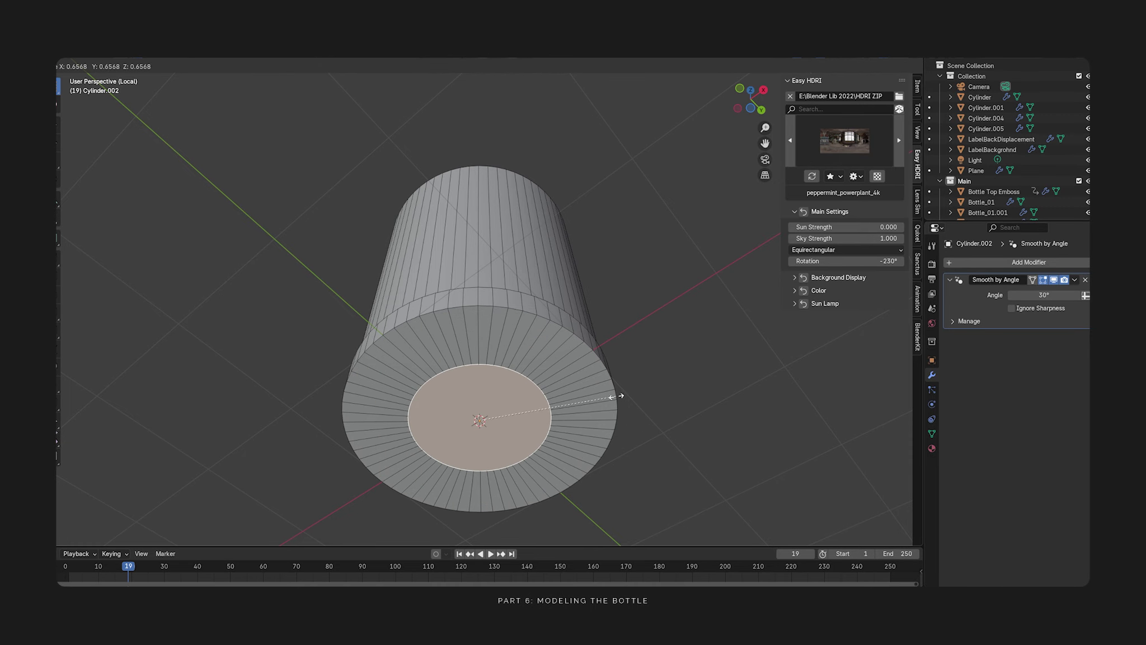
pyautogui.moveTo(619, 422); pyautogui.dragTo(617, 401, button='middle')
pyautogui.hotkey('ctrl', 'z')
# - Inset the base face twice toward the centre and scale the innermost face to 0.986
pyautogui.press('i')
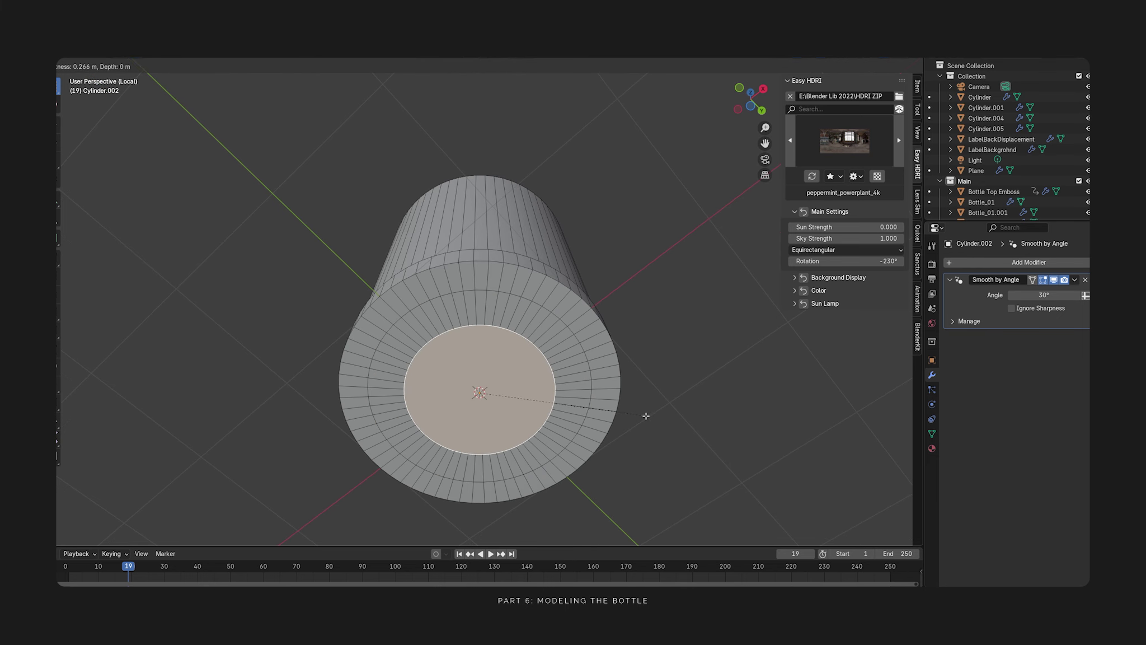
pyautogui.click(650, 420)
pyautogui.press('i')
pyautogui.press('s')
pyautogui.click(624, 404)
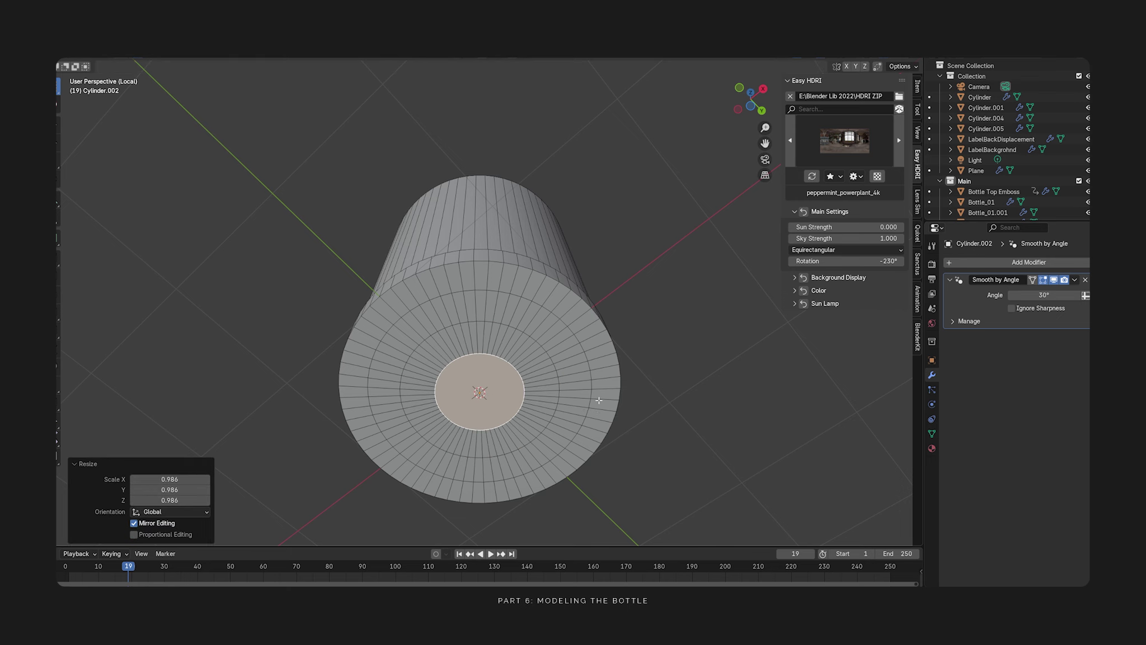
# - Raise the inner base face along Z into the bottle and scale it to 0.790
pyautogui.moveTo(598, 399); pyautogui.dragTo(567, 460, button='middle')
pyautogui.press('KP_1')
pyautogui.hotkey('alt', 'z')
pyautogui.scroll(3, 542, 410)
pyautogui.press('g')
pyautogui.press('z')
pyautogui.click(543, 385)
pyautogui.press('s')
pyautogui.click(575, 414)
pyautogui.moveTo(576, 414); pyautogui.dragTo(568, 343, button='middle')
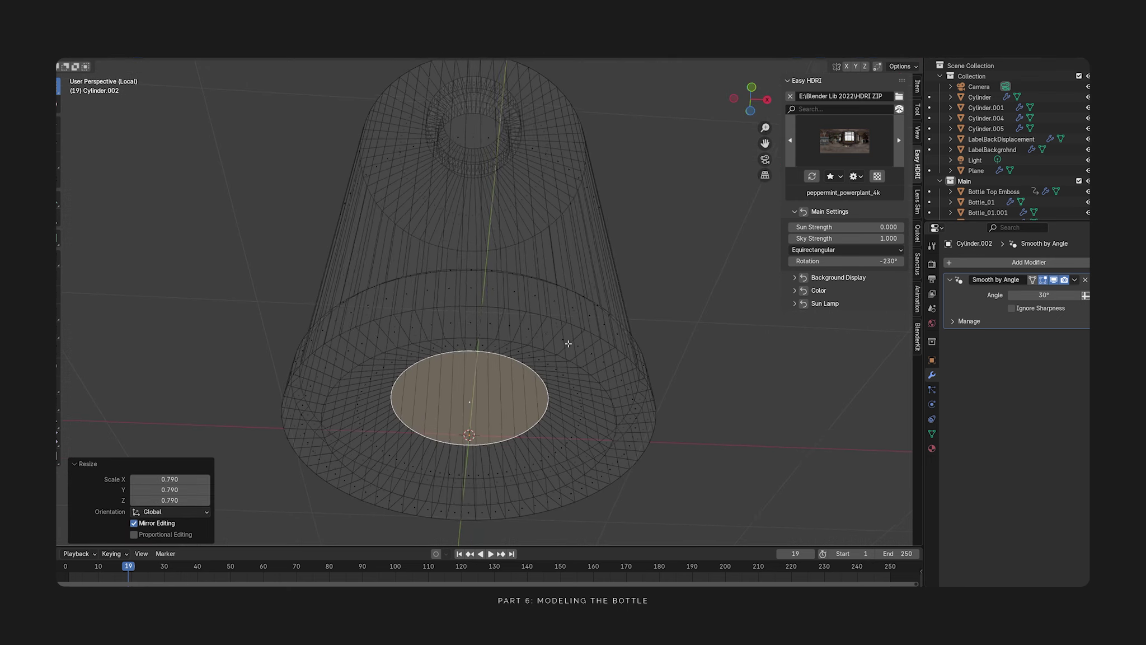
# - Apply Shade Auto Smooth to the bottle with a 30° angle
pyautogui.press('Tab')
pyautogui.hotkey('shift', 'z')
pyautogui.moveTo(661, 327); pyautogui.dragTo(644, 285, button='middle')
pyautogui.rightClick(570, 326)
pyautogui.click(570, 326)
pyautogui.rightClick(554, 313)
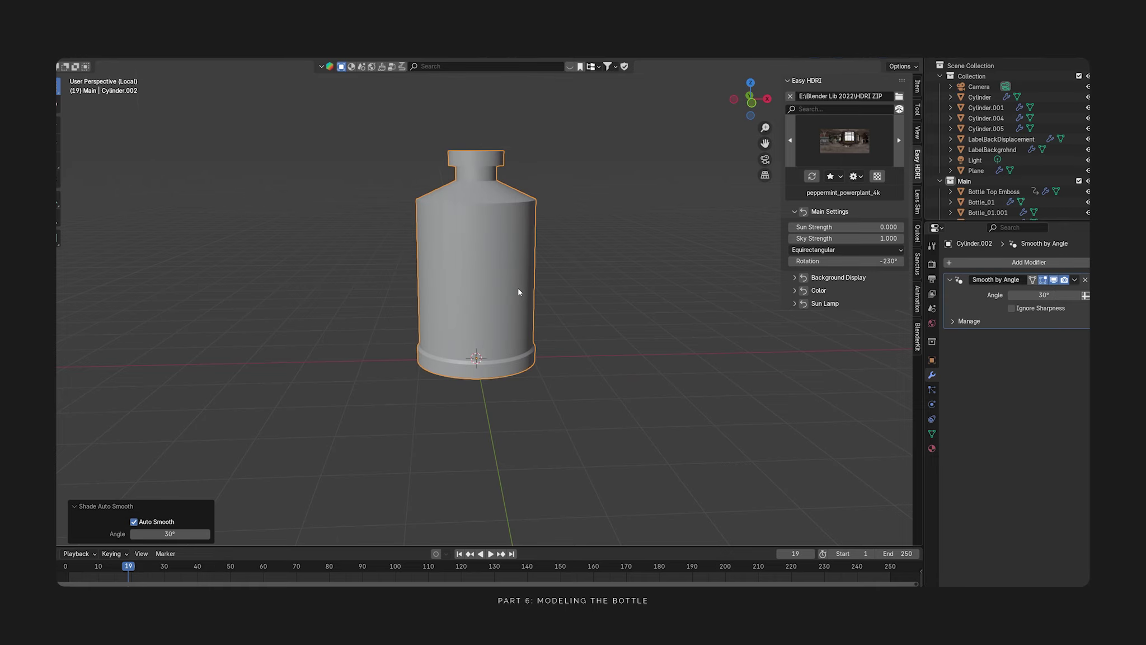
# - Scale the recessed face under the bottle down to 0.686
pyautogui.moveTo(519, 292); pyautogui.dragTo(526, 185, button='middle')
pyautogui.scroll(4, 537, 296)
pyautogui.press('Tab')
pyautogui.press('s')
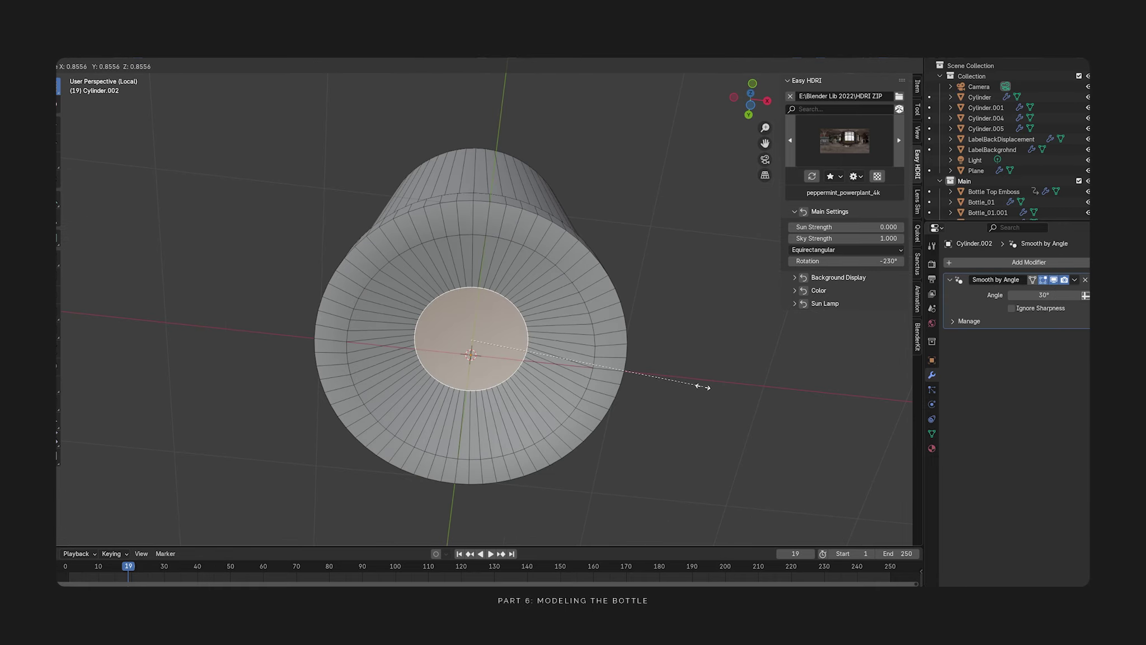
pyautogui.click(648, 369)
pyautogui.hotkey('ctrl', 'r')
pyautogui.press('Escape')
pyautogui.hotkey('ctrl', 'b')
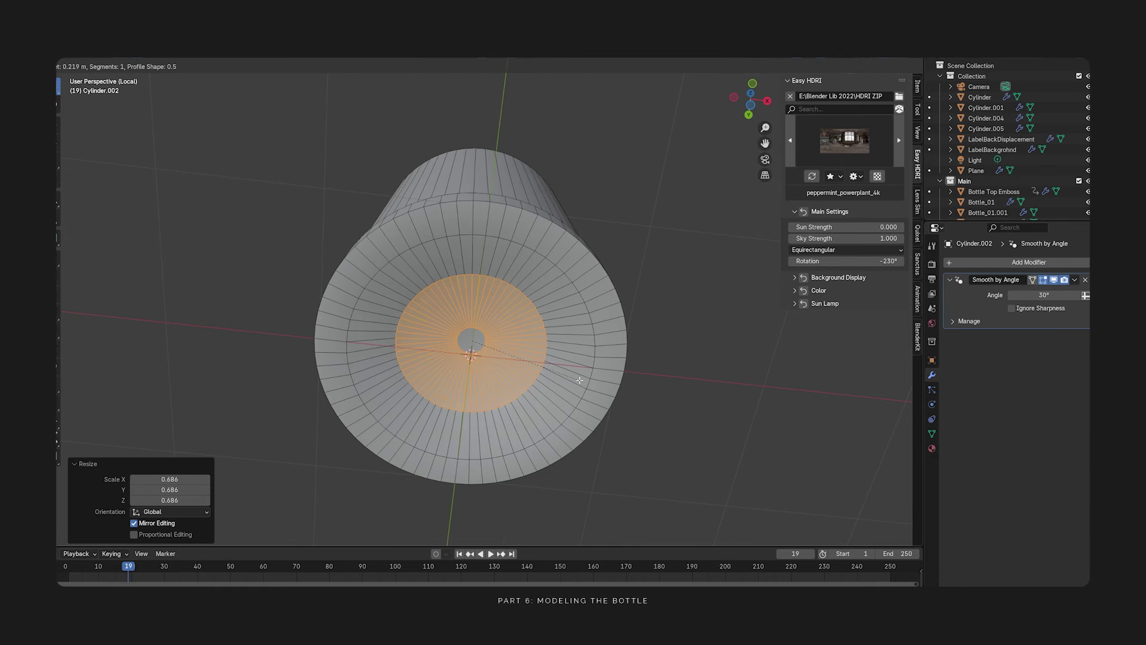
pyautogui.rightClick(573, 387)
# - Scale the recessed base face by 1.335 and bevel its edge 0.343 m with 6 segments into a rounded dome
pyautogui.press('s')
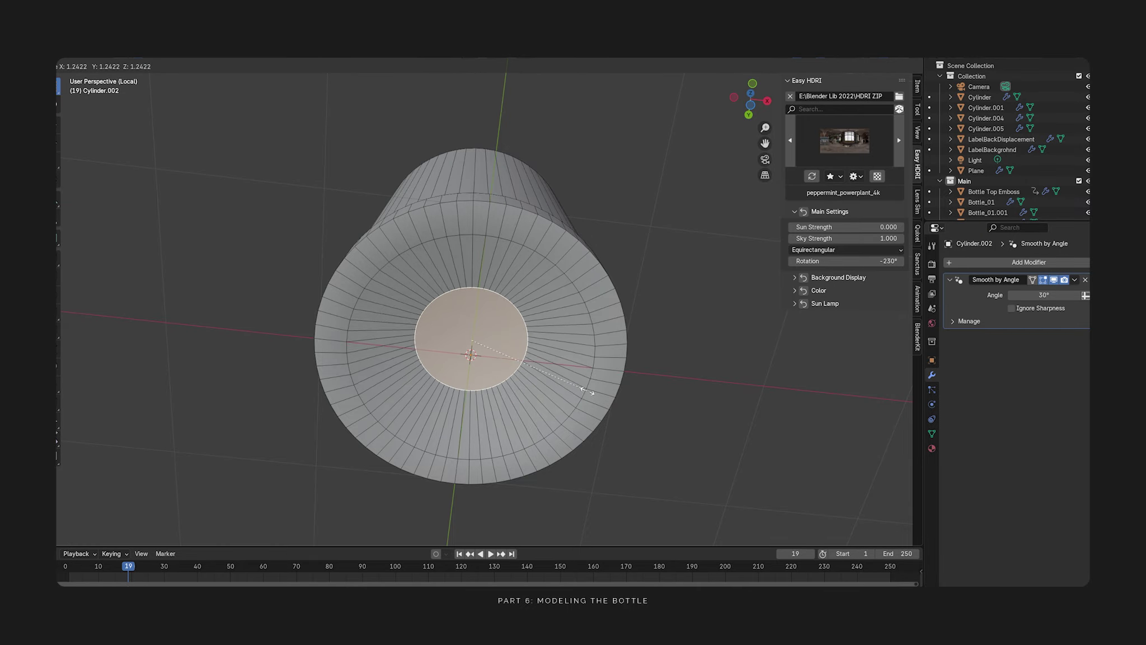
pyautogui.click(596, 393)
pyautogui.press('KP_1')
pyautogui.hotkey('shift', 'z')
pyautogui.scroll(2, 560, 456)
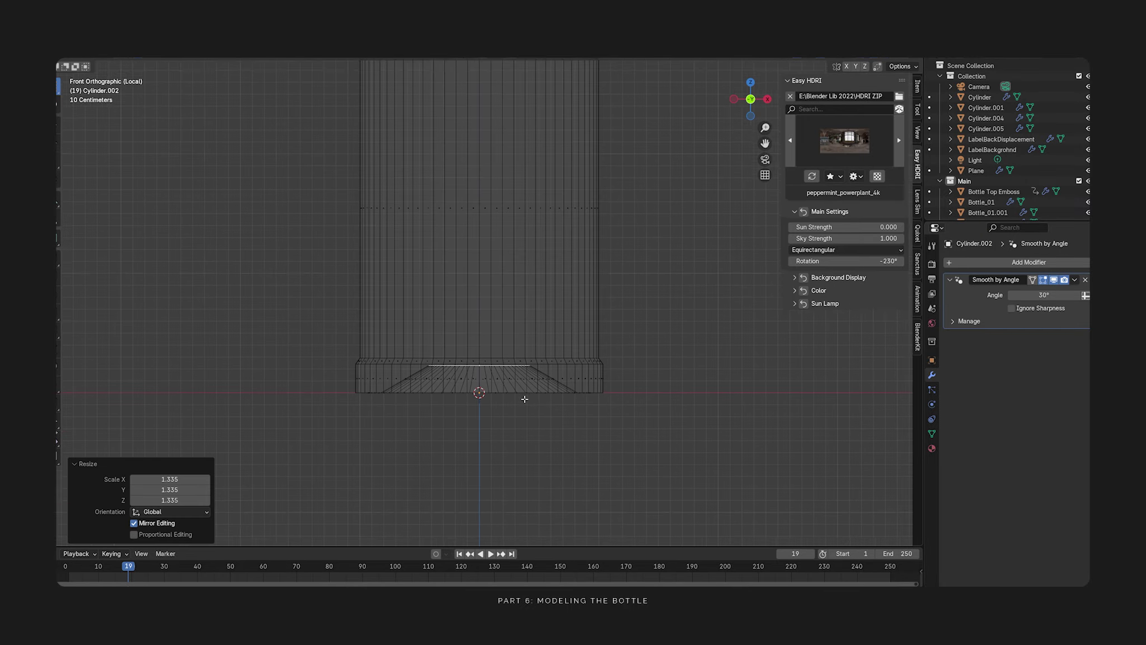
pyautogui.hotkey('ctrl', 'b')
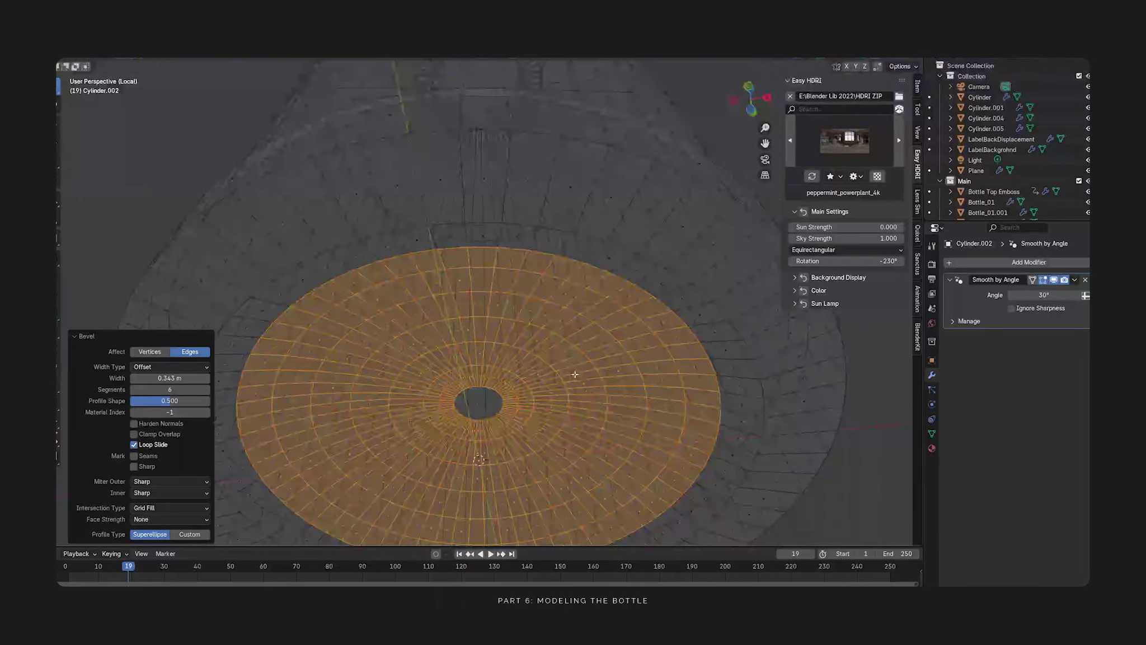
pyautogui.moveTo(575, 373); pyautogui.dragTo(557, 422, button='middle')
pyautogui.scroll(-5, 557, 422)
pyautogui.scroll(2, 555, 419)
pyautogui.press('KP_1')
pyautogui.scroll(2, 554, 417)
pyautogui.press('Tab')
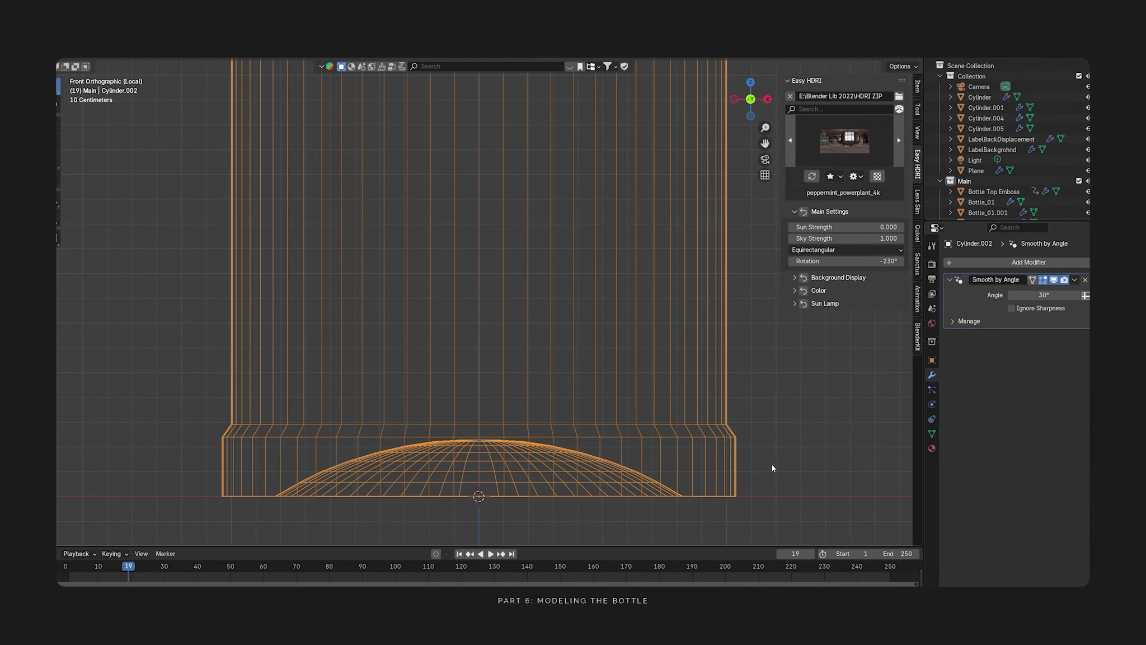
pyautogui.press('Tab')
pyautogui.press('Tab')
pyautogui.press('1')
pyautogui.press('`')
pyautogui.press('Escape')
pyautogui.hotkey('ctrl', 'z')
pyautogui.hotkey('shift', 'z')
# - Add a loop cut around the rim of the bottle's underside and run Triangulate Faces on the selection
pyautogui.moveTo(486, 438)
pyautogui.mouseDown(button='middle')
pyautogui.moveTo(504, 353)
pyautogui.moveTo(561, 314)
pyautogui.mouseUp(button='middle')
pyautogui.scroll(1, 561, 314)
pyautogui.press('Tab')
pyautogui.hotkey('ctrl', 'r')
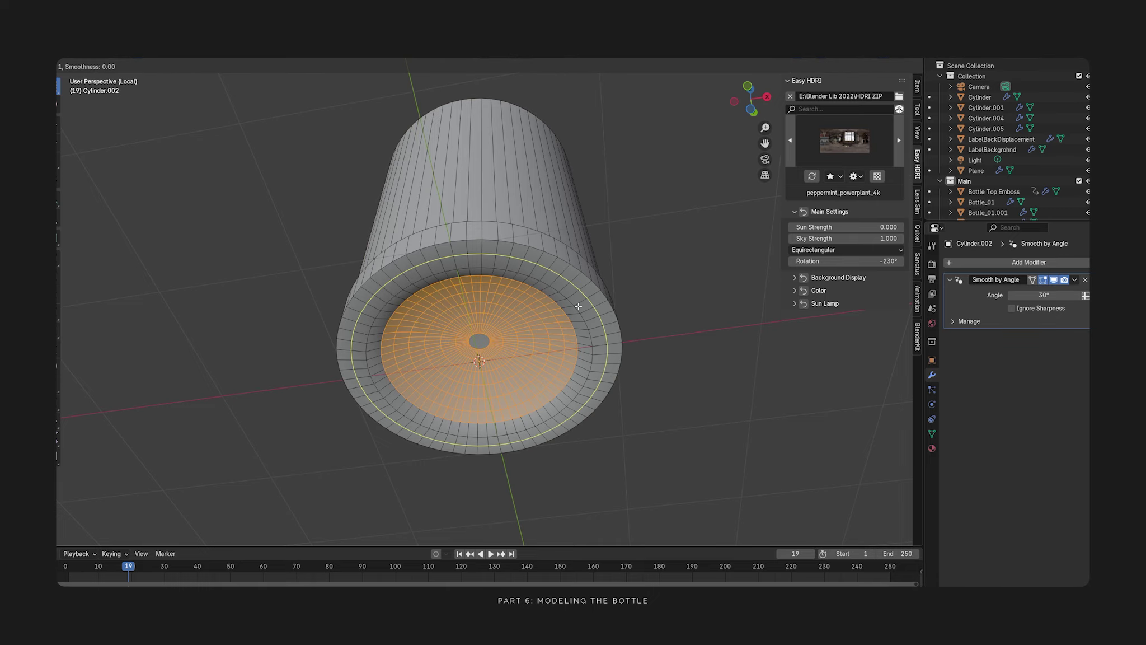
pyautogui.click(577, 301)
pyautogui.click(568, 314)
pyautogui.hotkey('ctrl', 't')
# - Add another loop cut on the underside rim and slide it close to the outer edge
pyautogui.hotkey('ctrl', 'r')
pyautogui.click(582, 292)
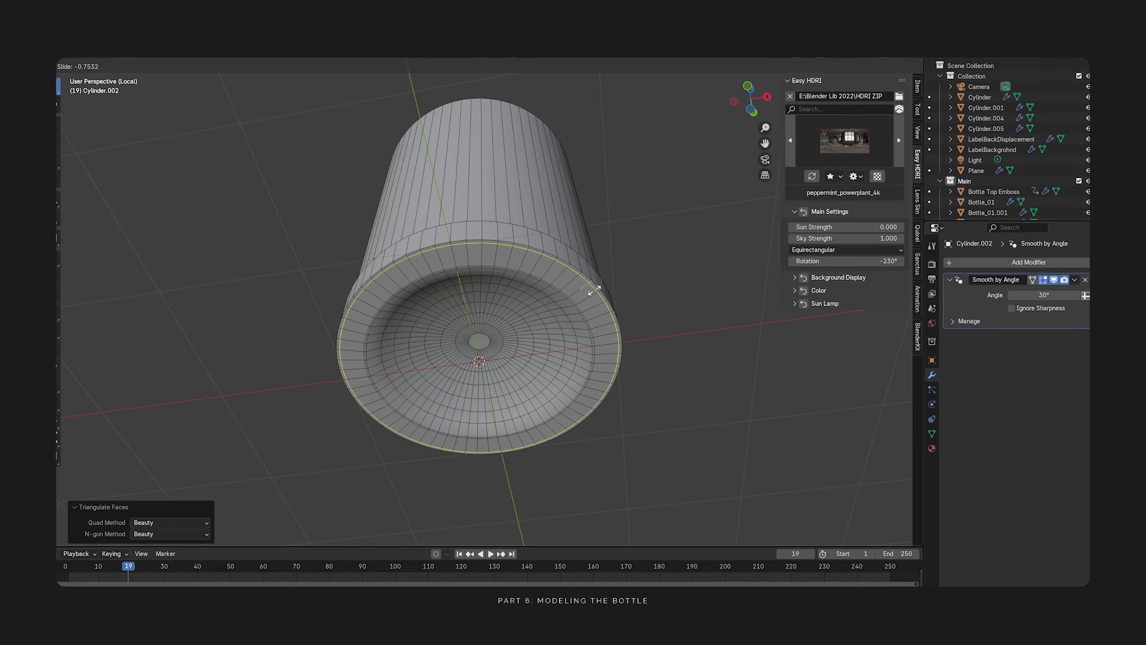
pyautogui.click(595, 288)
# - Try a 6-segment bevel of about 0.1 m on the bottle's bottom outer edge
pyautogui.moveTo(594, 288); pyautogui.dragTo(547, 281, button='middle')
pyautogui.hotkey('ctrl', 'b')
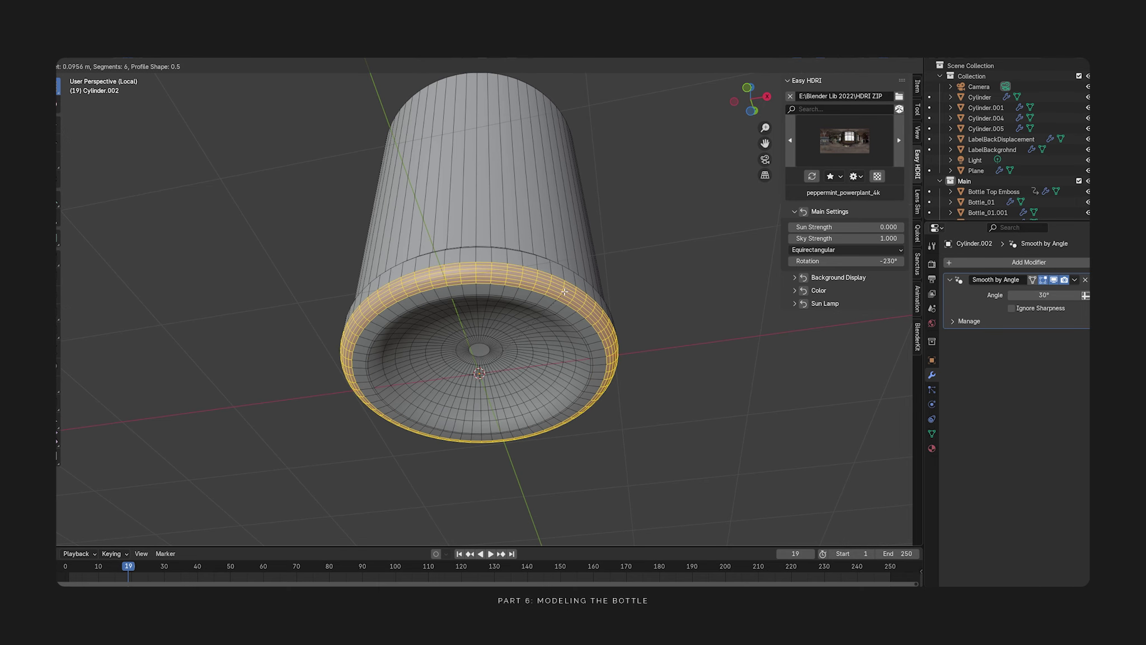
pyautogui.click(567, 294)
pyautogui.moveTo(568, 294); pyautogui.dragTo(660, 318, button='middle')
pyautogui.press('Tab')
pyautogui.click(659, 317)
# - Duplicate the bottle, place the copy to the left beyond the other bottles, and leave local view
pyautogui.scroll(-11, 565, 316)
pyautogui.click(484, 278)
pyautogui.press('KP_1')
pyautogui.hotkey('shift', 'd')
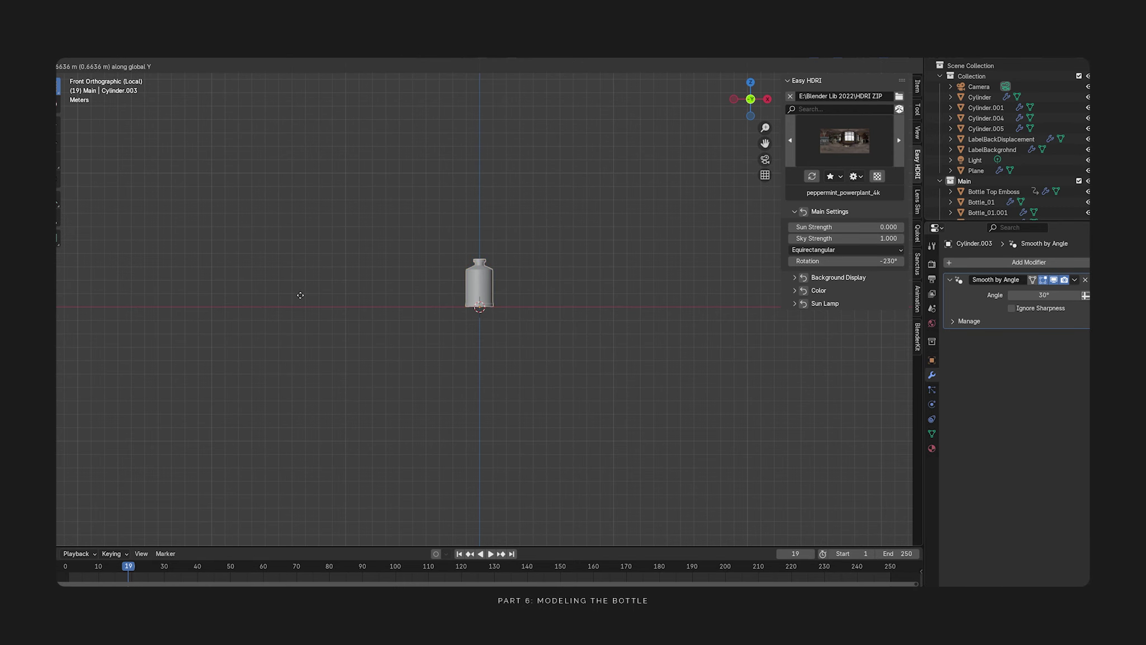
pyautogui.scroll(-2, 310, 292)
pyautogui.click(312, 316)
pyautogui.press('KP_Divide')
pyautogui.scroll(-6, 419, 409)
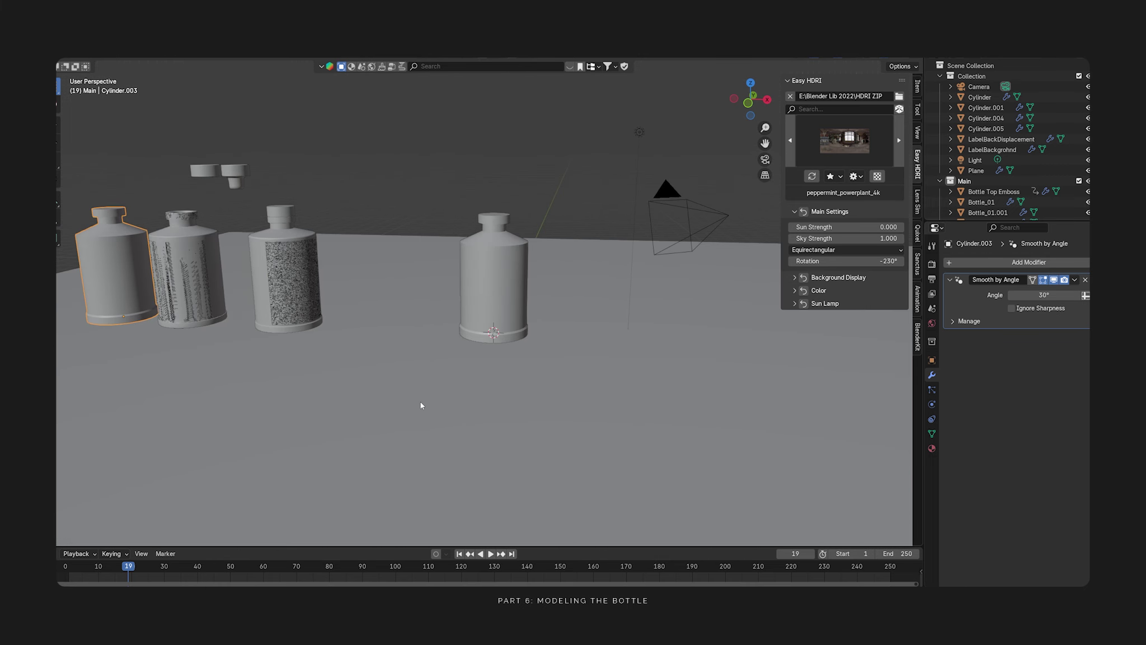
# - Select the original bottle at the world origin and isolate it in local view
pyautogui.scroll(6, 540, 285)
pyautogui.click(540, 285)
pyautogui.scroll(2, 540, 285)
pyautogui.click(496, 361)
pyautogui.press('KP_Divide')
# - Bevel the original bottle's bottom outer edge about 0.097 m with 6 segments
pyautogui.moveTo(512, 327); pyautogui.dragTo(552, 417, button='middle')
pyautogui.press('Tab')
pyautogui.keyDown('shift'); pyautogui.moveTo(551, 417); pyautogui.dragTo(539, 296, button='middle'); pyautogui.keyUp('shift')
pyautogui.hotkey('ctrl', 'b')
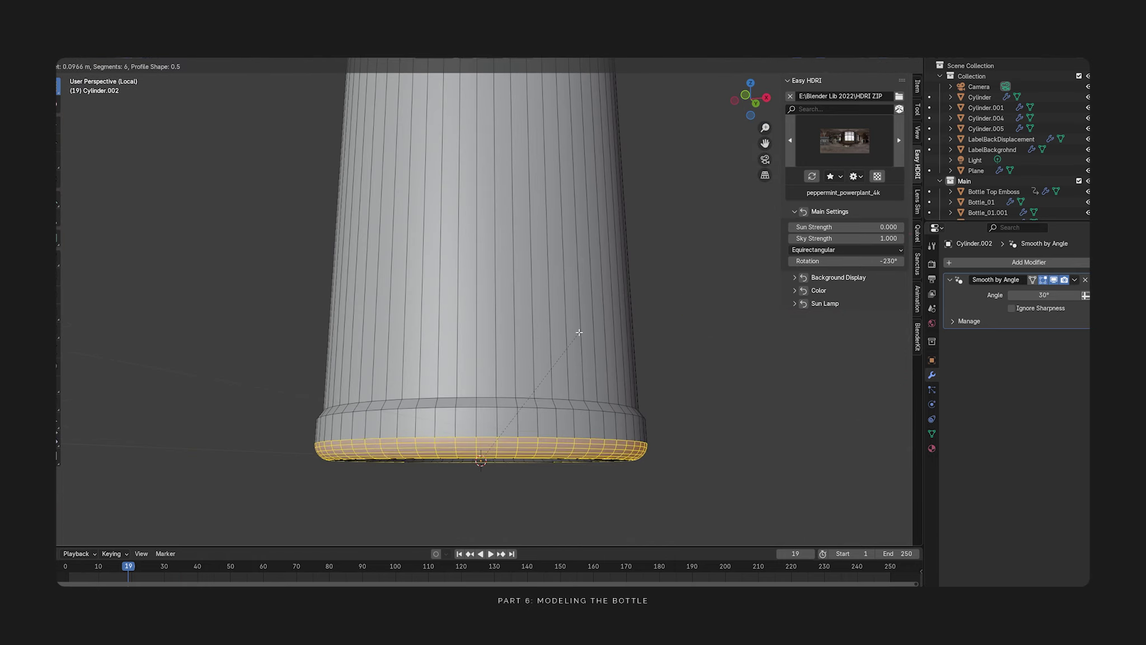
pyautogui.click(580, 328)
pyautogui.press('Tab')
pyautogui.scroll(-4, 562, 332)
pyautogui.moveTo(563, 331); pyautogui.dragTo(563, 366, button='middle')
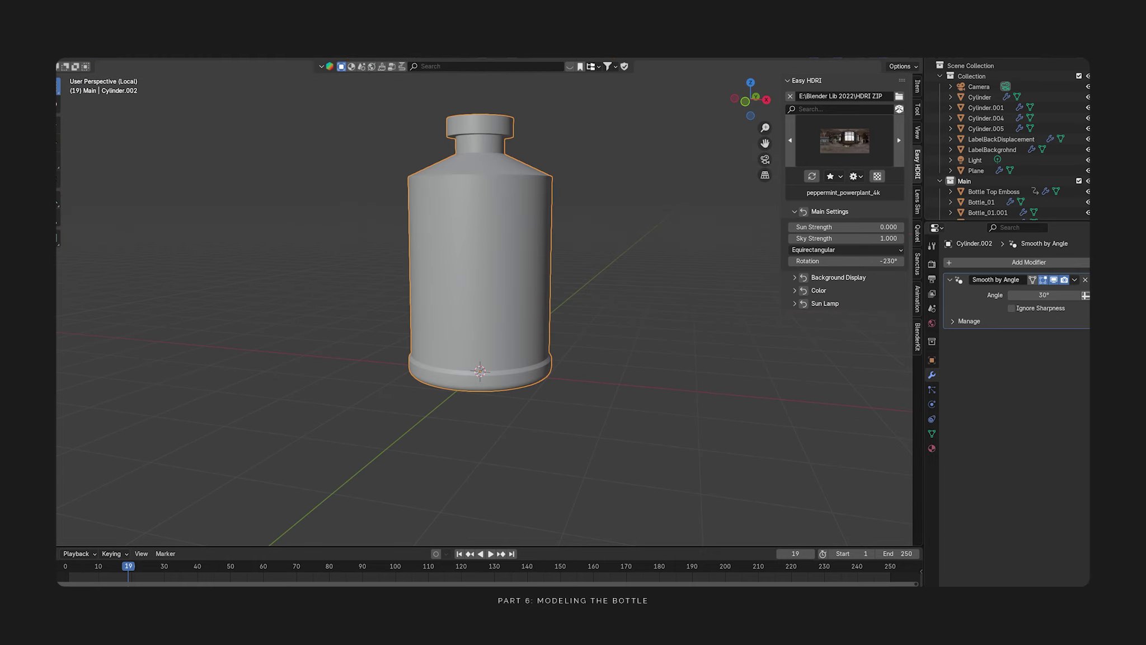
# - Undo the last bevel on the bottle's bottom outer edge
pyautogui.scroll(3, 514, 373)
pyautogui.press('KP_1')
pyautogui.hotkey('ctrl', 'z')
pyautogui.hotkey('ctrl', 'z')
pyautogui.hotkey('ctrl', 'z')
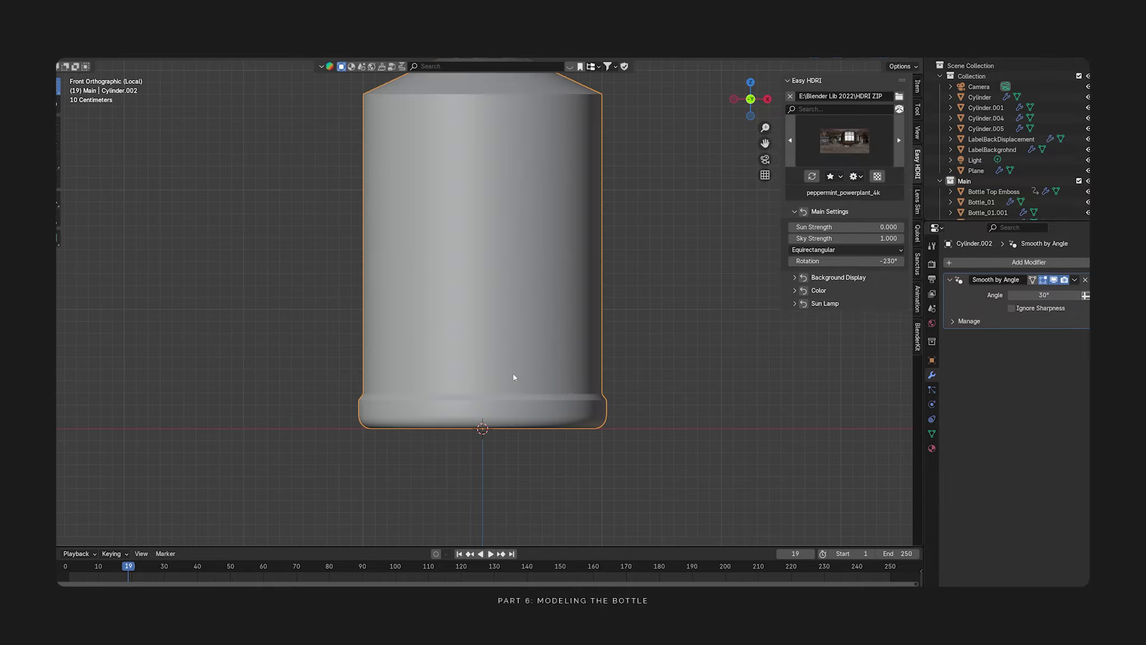
# - Try a much smaller bevel on the bottle's bottom outer edge, then undo it
pyautogui.hotkey('ctrl', 'b')
pyautogui.click(624, 408)
pyautogui.press('Tab')
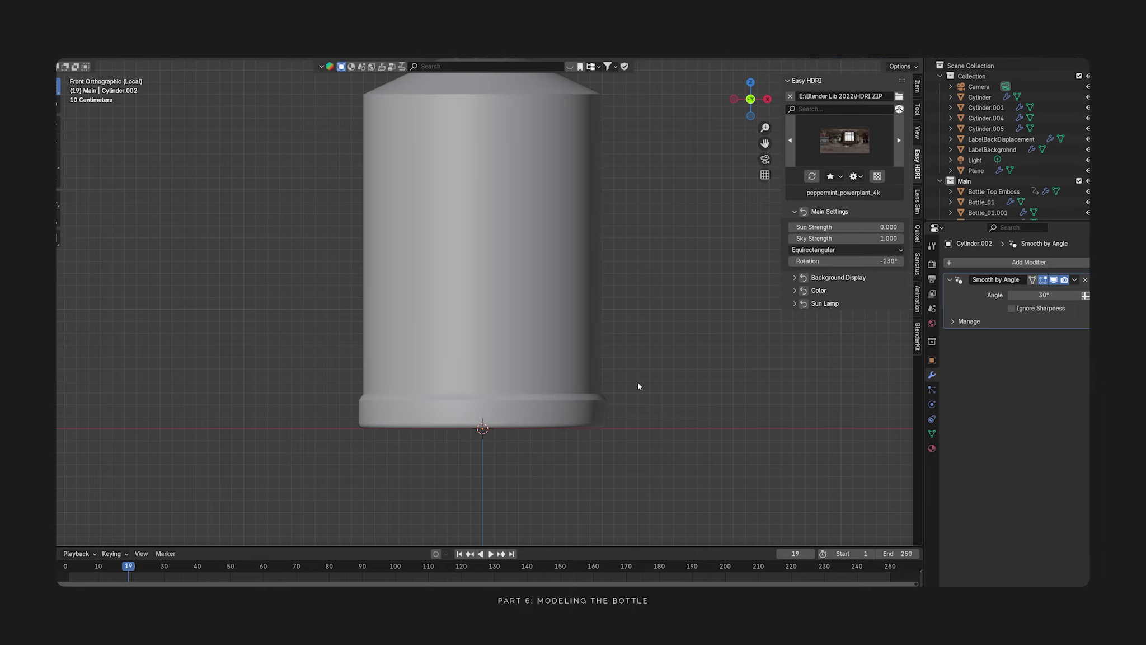
pyautogui.hotkey('ctrl', 'z')
pyautogui.hotkey('ctrl', 'z')
pyautogui.hotkey('ctrl', 'z')
# - Bevel the bottle's bottom outer edge with a moderate rounding
pyautogui.hotkey('ctrl', 'b')
pyautogui.click(649, 386)
pyautogui.press('Tab')
pyautogui.press('Tab')
pyautogui.press('Tab')
pyautogui.moveTo(616, 400); pyautogui.dragTo(614, 392, button='middle')
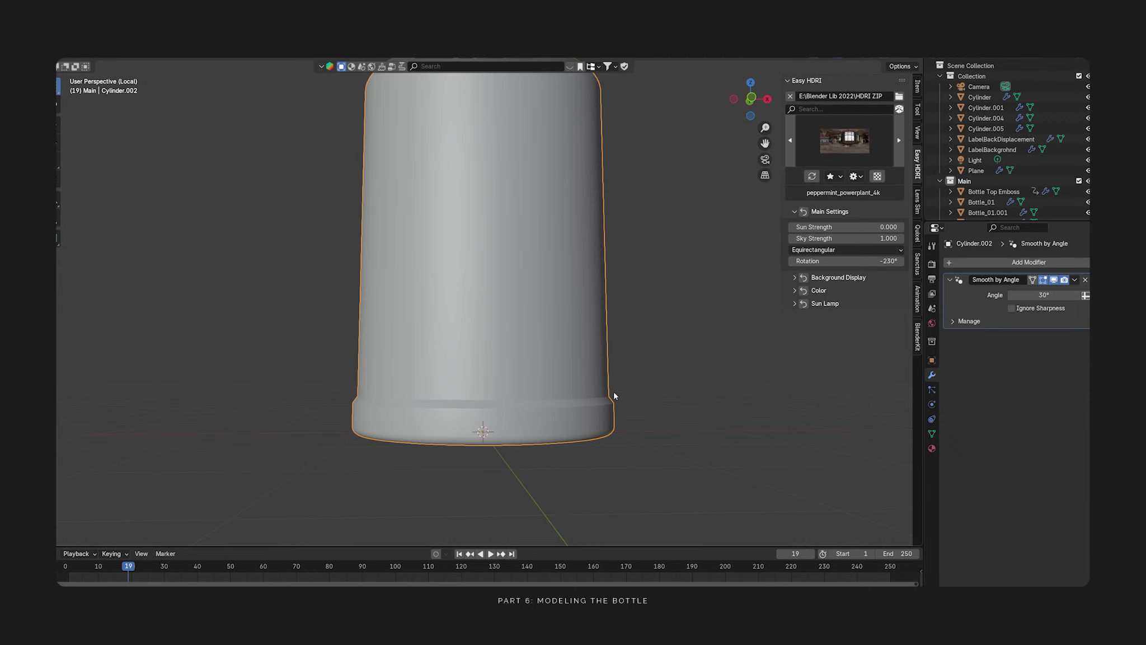
# - Bevel the upper outer edge loop of the raised band at the bottle's base
pyautogui.press('Tab')
pyautogui.press('KP_1')
pyautogui.scroll(2, 575, 400)
pyautogui.keyDown('alt'); pyautogui.click(578, 398); pyautogui.keyUp('alt')
pyautogui.hotkey('ctrl', 'b')
pyautogui.click(566, 395)
pyautogui.press('Tab')
pyautogui.press('Tab')
# - Bevel the edge loop where the base band meets the bottle body about 0.035 m with 6 segments
pyautogui.keyDown('alt'); pyautogui.click(575, 392); pyautogui.keyUp('alt')
pyautogui.hotkey('ctrl', 'b')
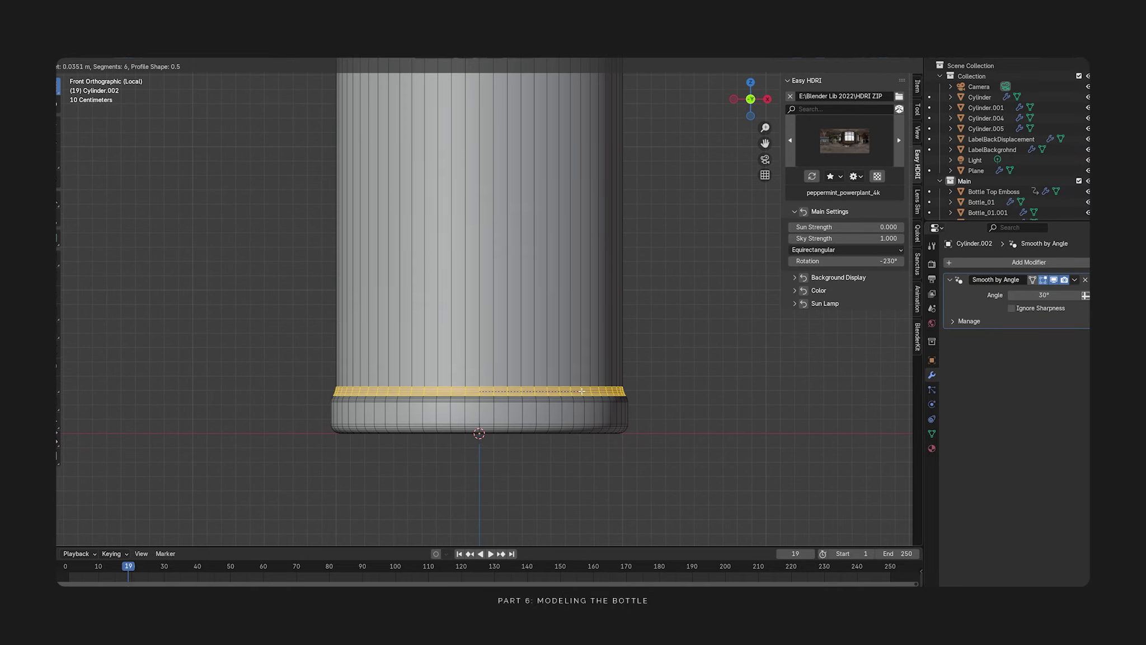
pyautogui.click(579, 392)
pyautogui.press('Tab')
# - Add three evenly spaced horizontal loop cuts around the bottle's base band
pyautogui.keyDown('shift'); pyautogui.moveTo(555, 414); pyautogui.dragTo(543, 358, button='middle'); pyautogui.keyUp('shift')
pyautogui.scroll(2, 541, 375)
pyautogui.press('Tab')
pyautogui.hotkey('ctrl', 'r')
pyautogui.scroll(2, 543, 391)
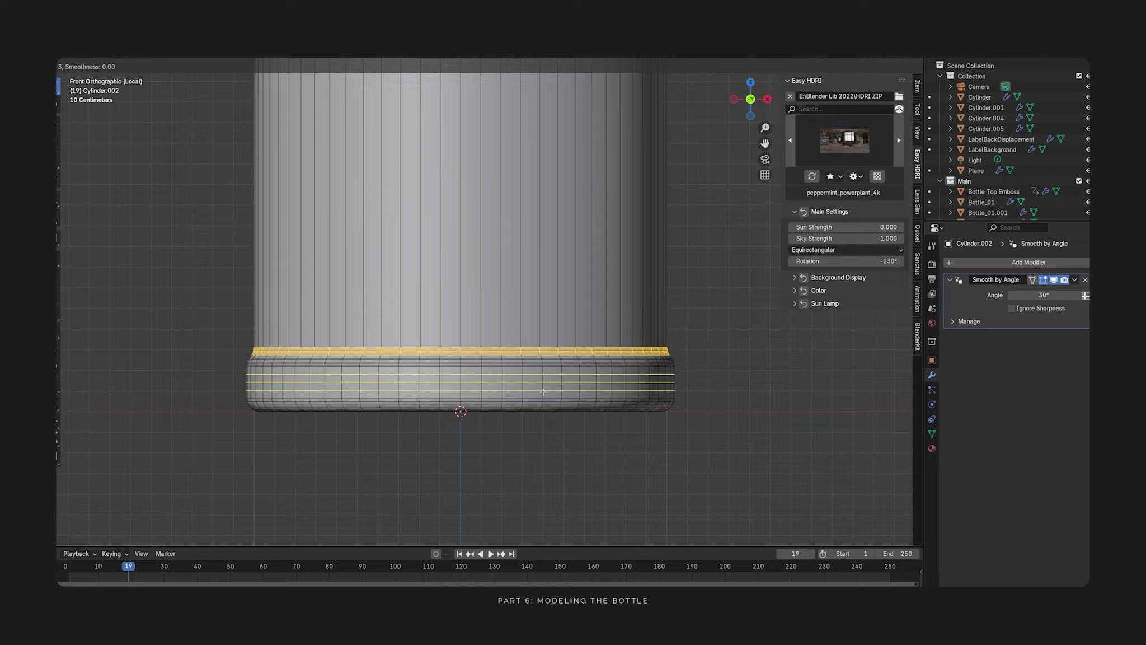
pyautogui.click(543, 391)
pyautogui.click(555, 382)
# - Scale the base band's middle loop to about 0.995 using smooth proportional editing with a size of 0.16
pyautogui.press('s')
pyautogui.scroll(8, 560, 356)
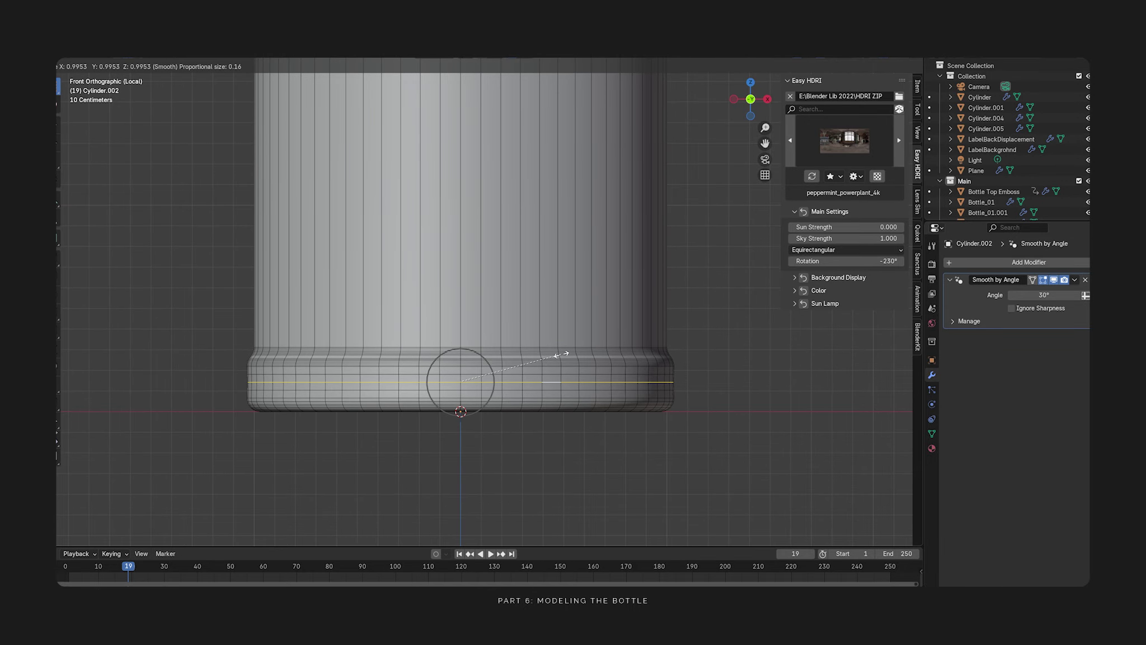
pyautogui.click(562, 355)
pyautogui.scroll(-5, 674, 312)
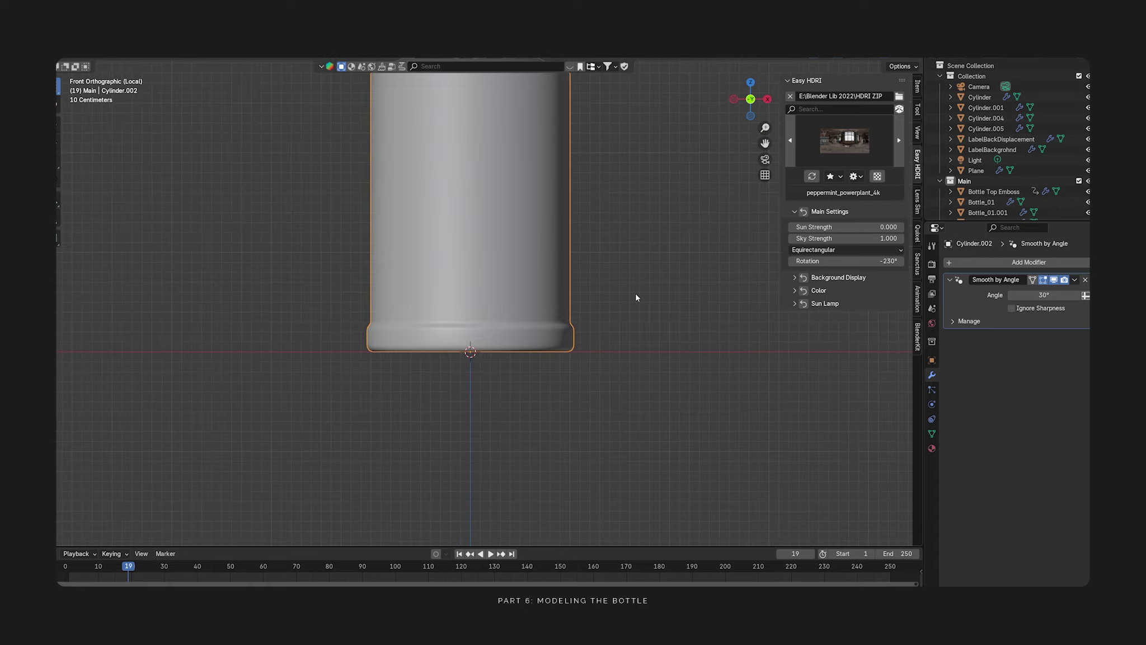
# - Scale the selected geometry at the bottle's base along the Z axis
pyautogui.moveTo(609, 312); pyautogui.dragTo(634, 360, button='middle')
pyautogui.scroll(3, 563, 427)
pyautogui.moveTo(563, 427); pyautogui.dragTo(541, 459, button='middle')
pyautogui.scroll(4, 540, 459)
pyautogui.click(492, 371)
pyautogui.press('s')
pyautogui.press('z')
pyautogui.click(568, 373)
# - Rescale the selected base geometry vertically with proportional editing toggled, and move it along the Z axis
pyautogui.press('KP_1')
pyautogui.press('s')
pyautogui.press('z')
pyautogui.press('o')
pyautogui.click(548, 314)
pyautogui.press('g')
pyautogui.press('z')
pyautogui.click(549, 315)
pyautogui.scroll(3, 539, 238)
pyautogui.press('Tab')
pyautogui.scroll(-6, 517, 249)
pyautogui.moveTo(517, 249); pyautogui.dragTo(519, 305, button='middle')
pyautogui.scroll(-4, 500, 314)
pyautogui.scroll(-3, 519, 305)
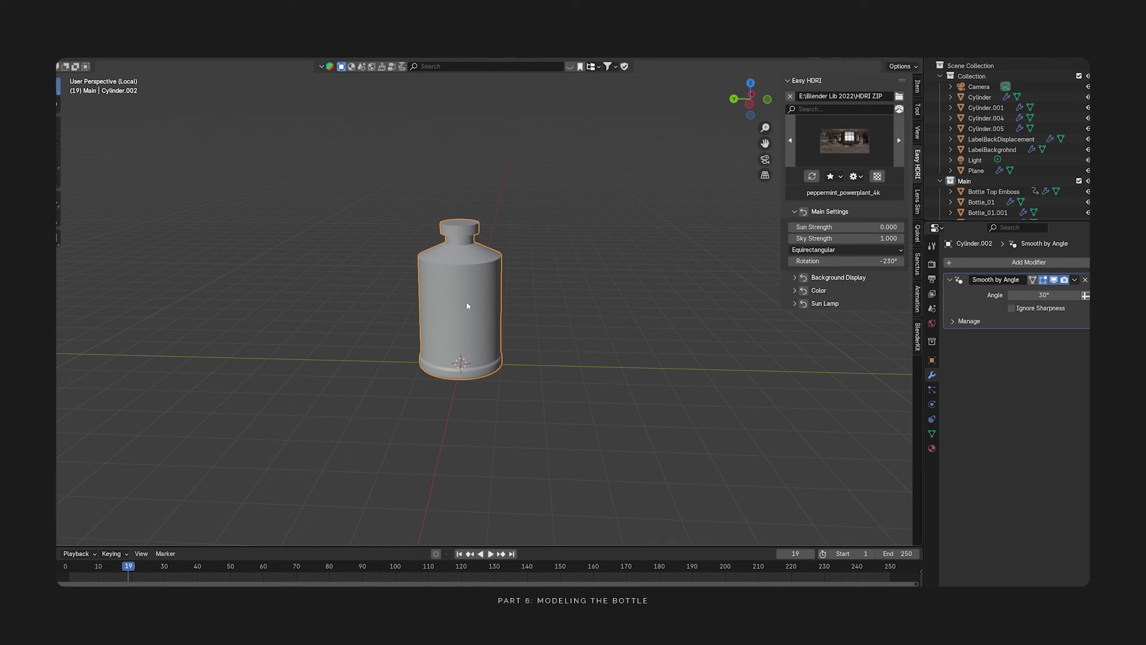
# - Bevel the edge loop at the bottle's shoulder about 0.02 m with 6 segments
pyautogui.press('Tab')
pyautogui.press('KP_1')
pyautogui.scroll(4, 485, 320)
pyautogui.keyDown('alt'); pyautogui.click(482, 318); pyautogui.keyUp('alt')
pyautogui.hotkey('ctrl', 'b')
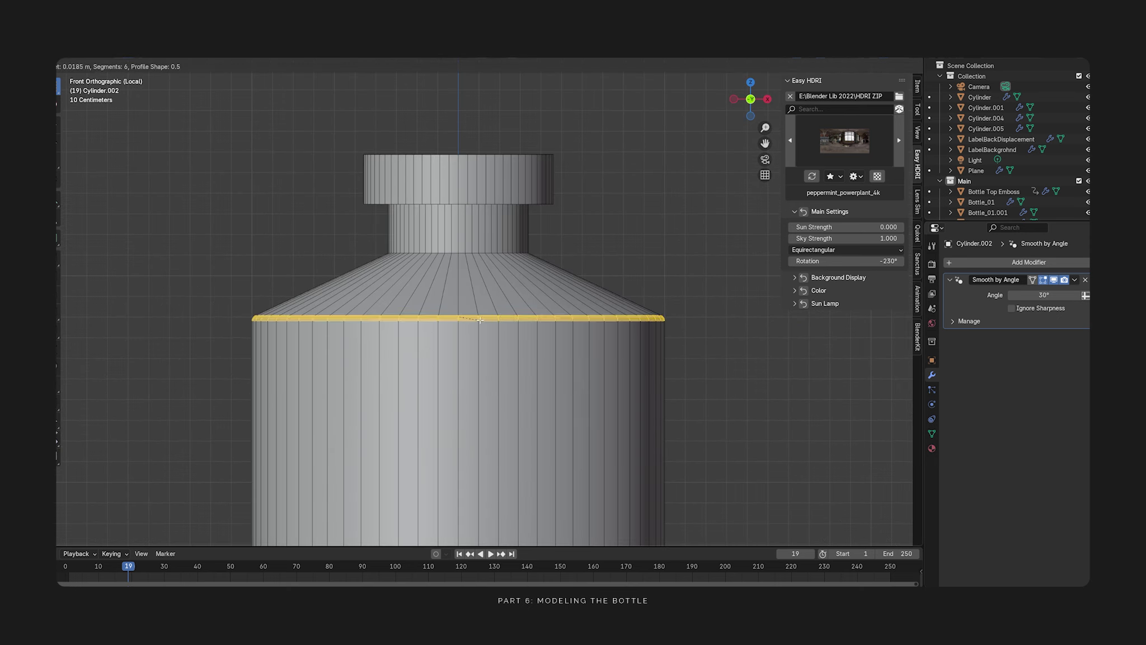
pyautogui.click(480, 318)
pyautogui.press('Tab')
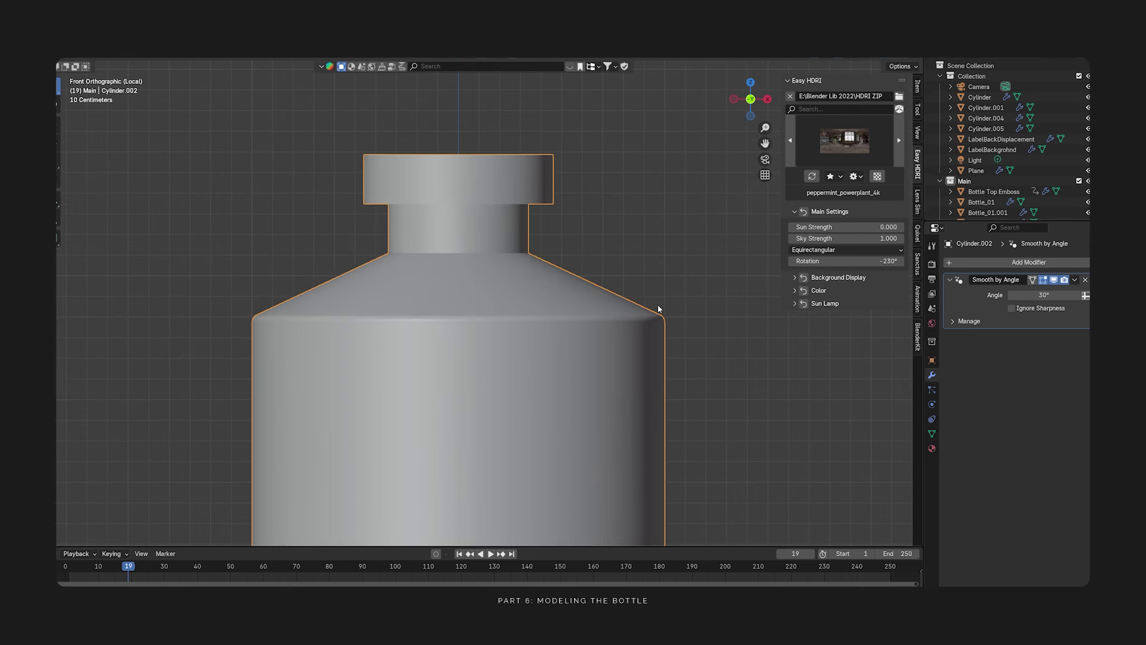
# - Bevel the edge loops at both ends of the neck and around the lip's lower outer edge about 0.03 m with 11 segments
pyautogui.press('Tab')
pyautogui.scroll(3, 479, 262)
pyautogui.click(460, 221)
pyautogui.moveTo(504, 227); pyautogui.dragTo(477, 191, button='middle')
pyautogui.keyDown('alt'); pyautogui.keyDown('shift'); pyautogui.click(474, 168); pyautogui.keyUp('shift'); pyautogui.keyUp('alt')
pyautogui.keyDown('alt'); pyautogui.keyDown('shift'); pyautogui.click(498, 142); pyautogui.keyUp('shift'); pyautogui.keyUp('alt')
pyautogui.moveTo(498, 143); pyautogui.dragTo(511, 156, button='middle')
pyautogui.hotkey('ctrl', 'b')
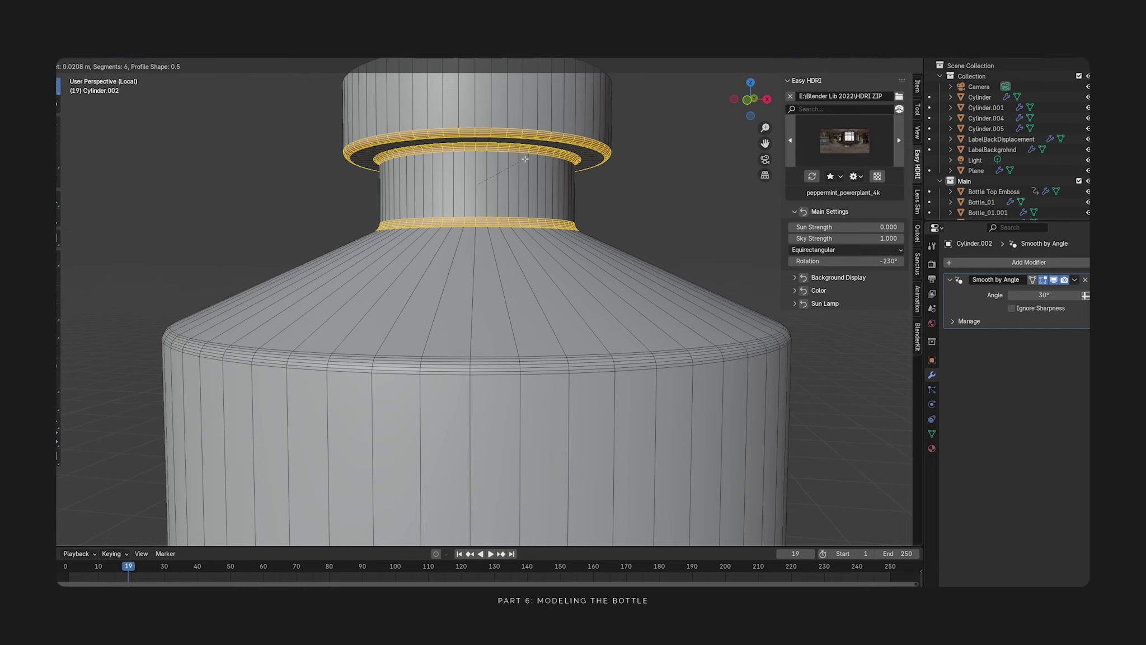
pyautogui.scroll(5, 528, 161)
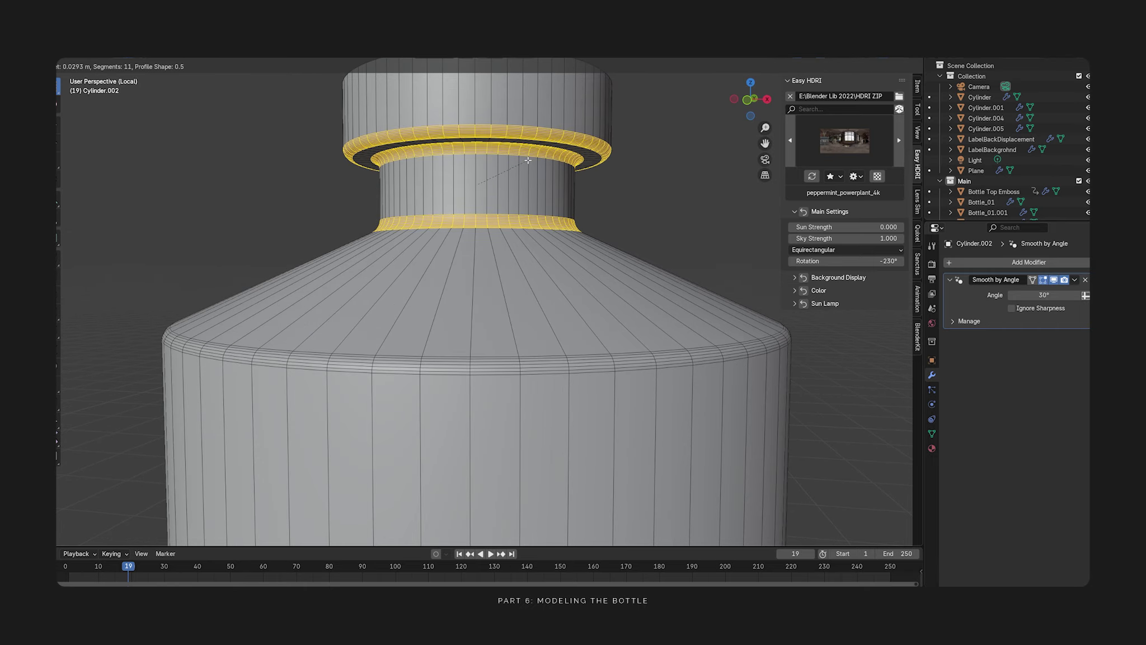
pyautogui.click(527, 161)
pyautogui.press('Tab')
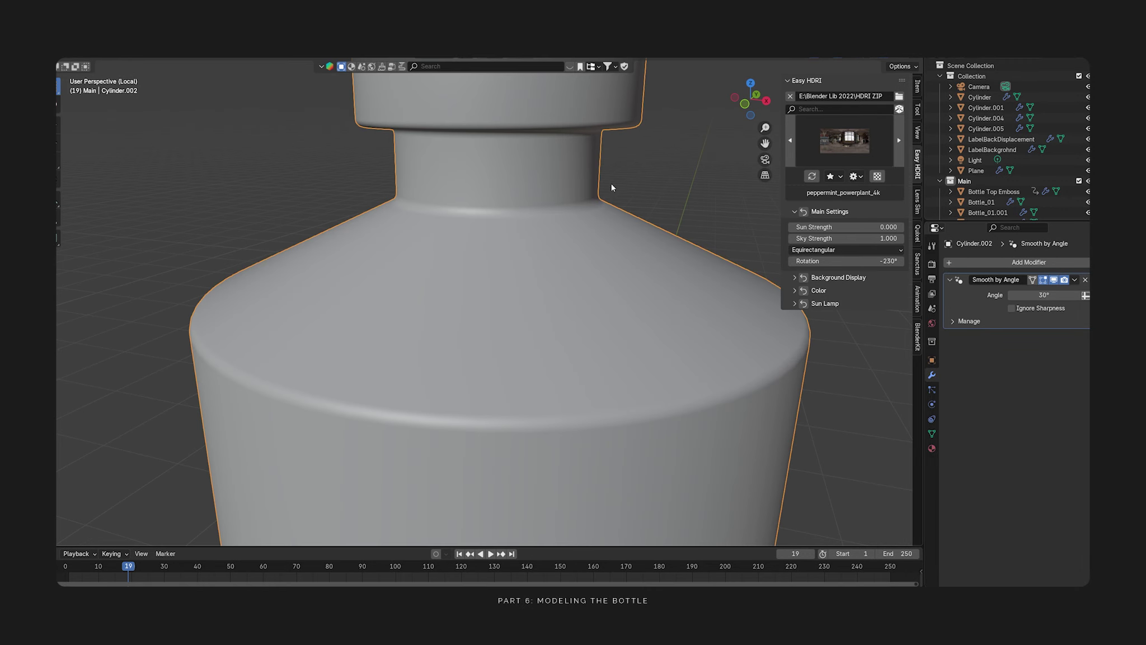
# - Bevel the lip's upper outer edge loop about 0.034 m with 7 segments
pyautogui.scroll(-5, 504, 299)
pyautogui.moveTo(610, 182); pyautogui.dragTo(474, 320, button='middle')
pyautogui.scroll(3, 509, 263)
pyautogui.press('Tab')
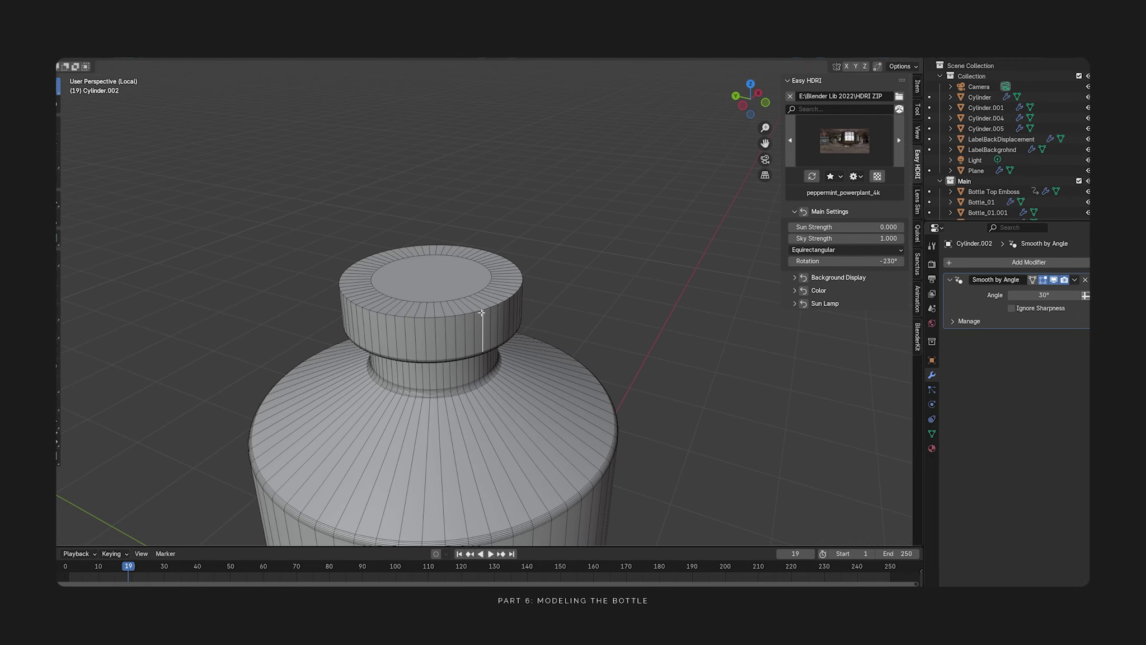
pyautogui.press('KP_1')
pyautogui.hotkey('ctrl', 'b')
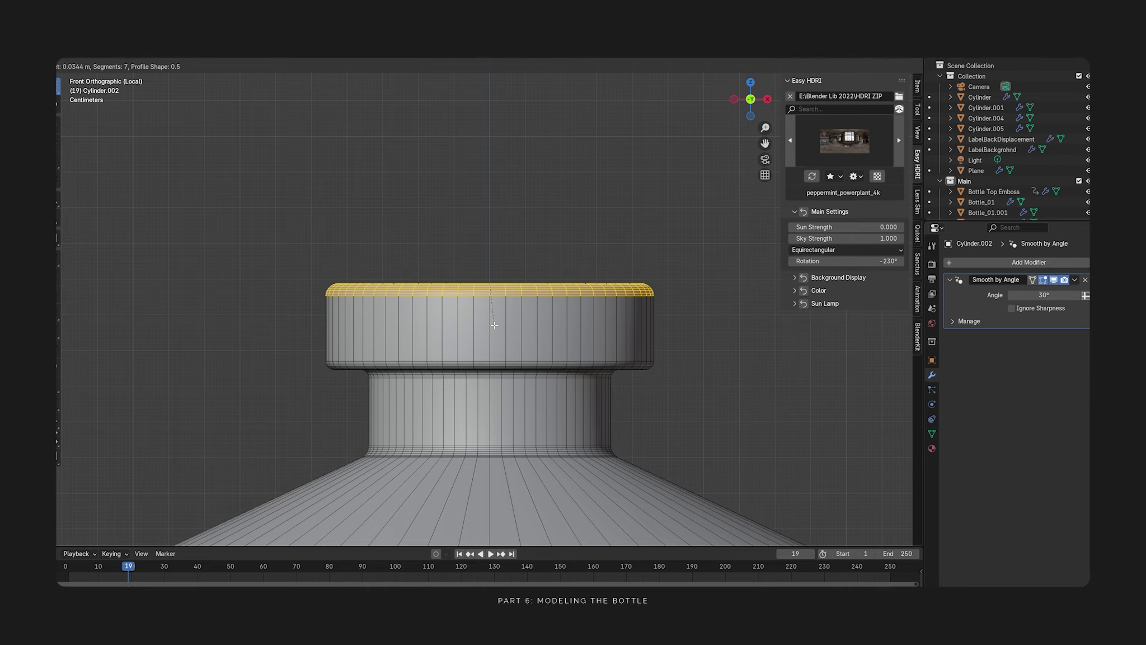
pyautogui.click(491, 323)
# - Delete the round face closing the top of the lip to open the bottle's mouth
pyautogui.moveTo(490, 323); pyautogui.dragTo(512, 249, button='middle')
pyautogui.click(512, 248)
pyautogui.press('x')
pyautogui.click(512, 249)
# - Extrude the mouth opening's edge loop down into the neck to form an inner wall
pyautogui.moveTo(511, 258); pyautogui.dragTo(392, 255, button='middle')
pyautogui.scroll(1, 558, 252)
pyautogui.keyDown('alt'); pyautogui.click(574, 270); pyautogui.keyUp('alt')
pyautogui.press('g')
pyautogui.press('z')
pyautogui.press('z')
pyautogui.press('Escape')
pyautogui.hotkey('alt', 'e')
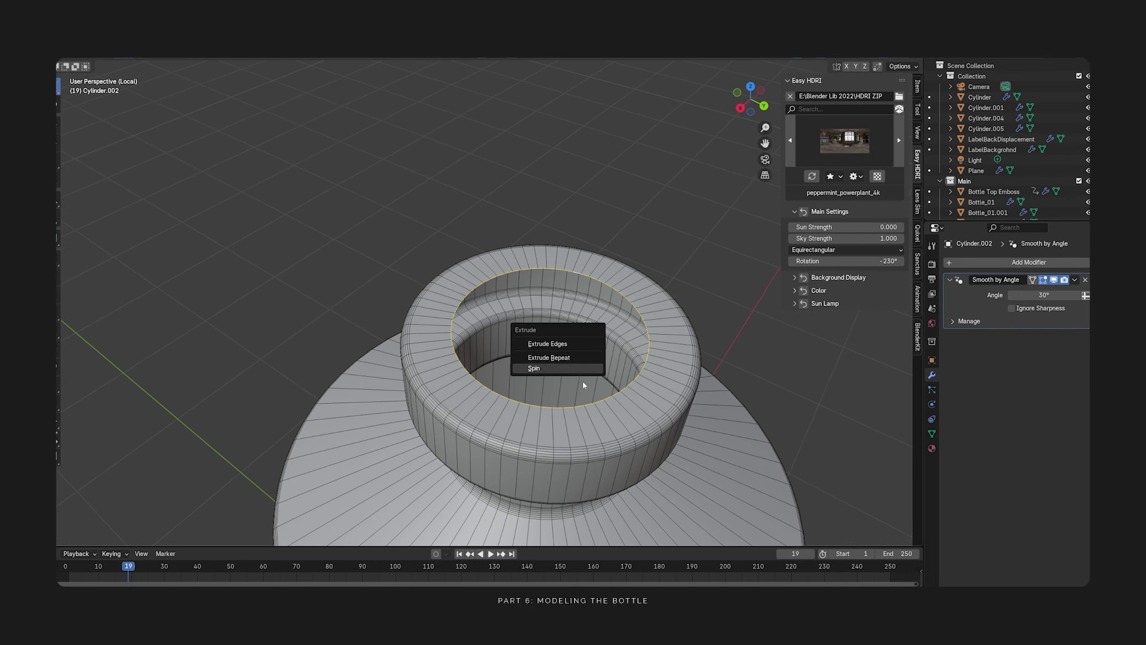
pyautogui.click(560, 338)
pyautogui.click(549, 412)
# - Scale the mouth opening's edge loop slightly outward and adjust the position of the inner wall's lower edge
pyautogui.keyDown('alt'); pyautogui.click(648, 343); pyautogui.keyUp('alt')
pyautogui.press('s')
pyautogui.click(661, 347)
pyautogui.hotkey('alt', 'a')
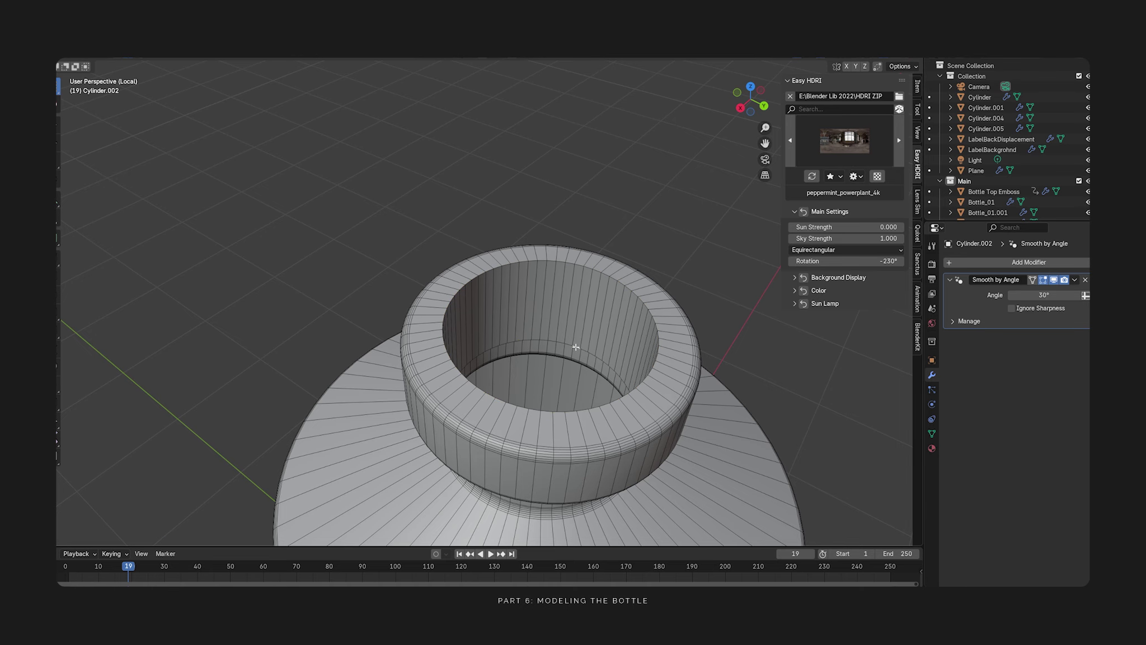
pyautogui.press('g')
pyautogui.click(582, 364)
# - Bevel the edge loop where the lip's top surface meets the mouth's inner wall with 7 segments
pyautogui.keyDown('alt'); pyautogui.click(593, 277); pyautogui.keyUp('alt')
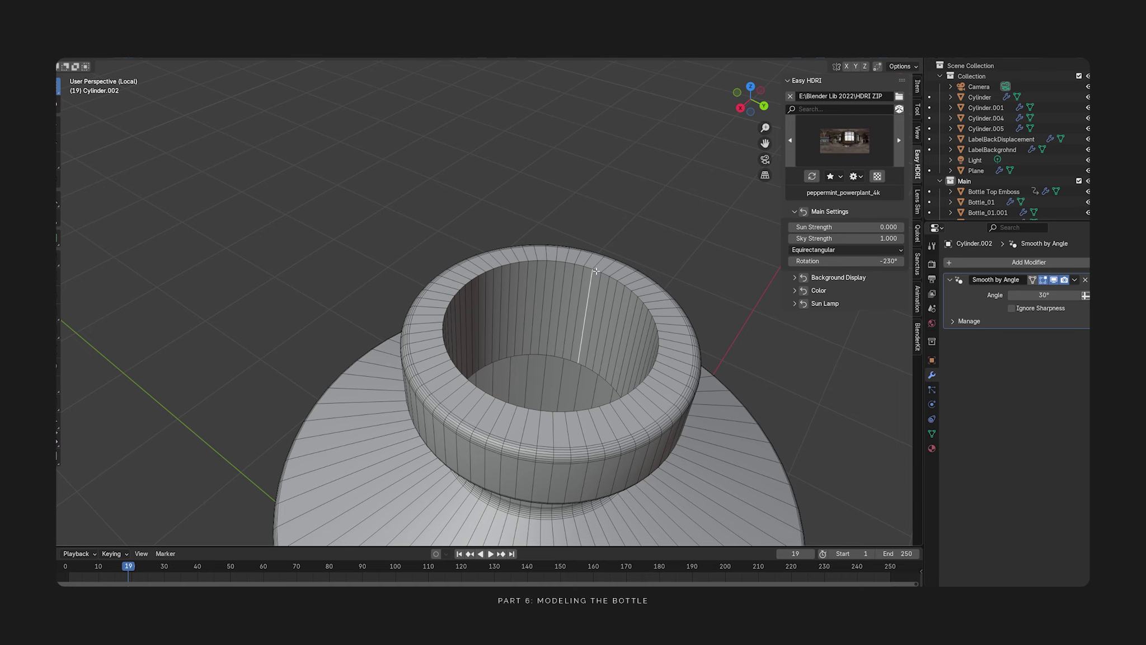
pyautogui.keyDown('alt'); pyautogui.click(624, 283); pyautogui.keyUp('alt')
pyautogui.moveTo(638, 283); pyautogui.dragTo(628, 278, button='middle')
pyautogui.hotkey('ctrl', 'b')
pyautogui.rightClick(637, 316)
pyautogui.hotkey('ctrl', 'b')
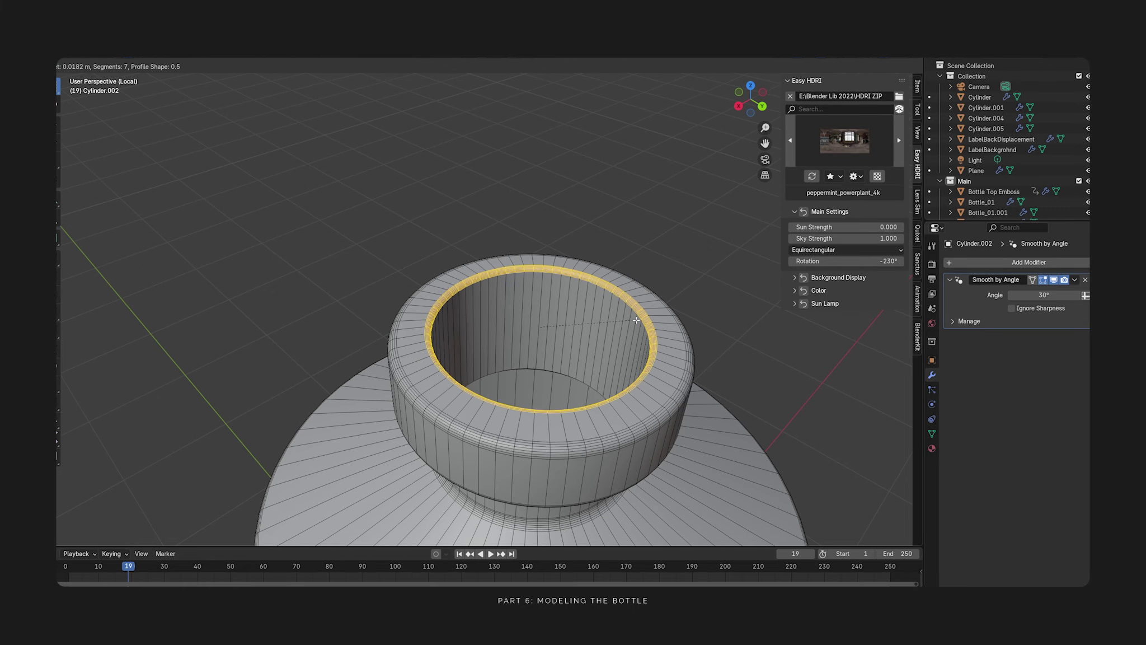
pyautogui.click(638, 320)
pyautogui.hotkey('ctrl', 'z')
pyautogui.hotkey('ctrl', 'b')
pyautogui.click(676, 323)
pyautogui.press('Tab')
pyautogui.moveTo(676, 324); pyautogui.dragTo(724, 259, button='middle')
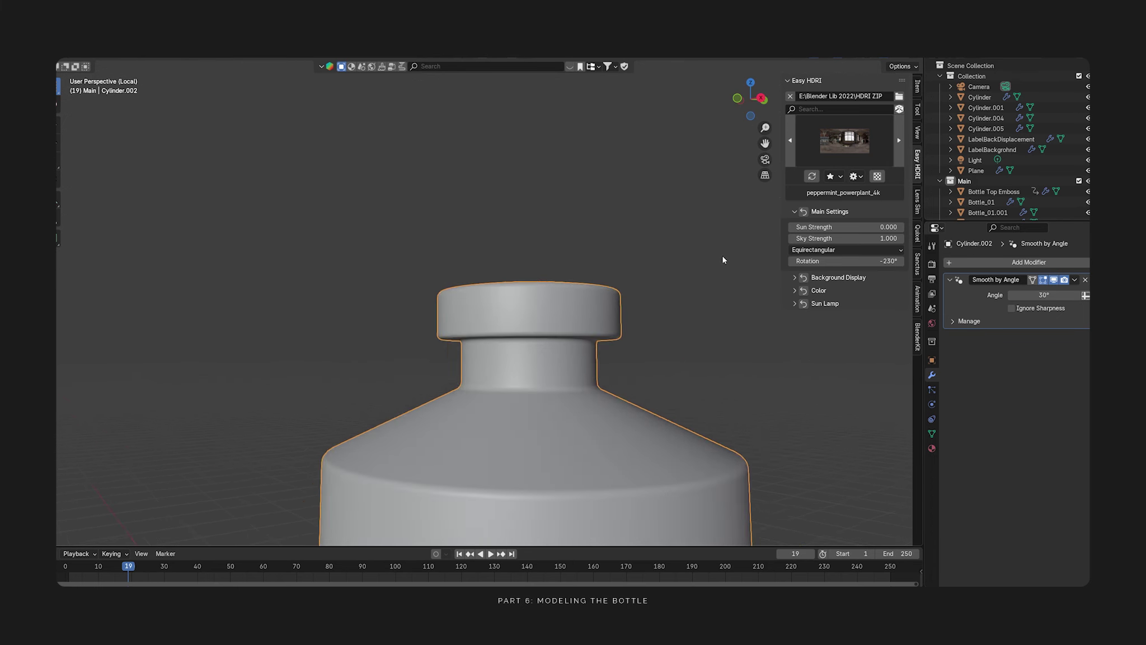
# - Inspect the bottle's neck, shoulder and whole body from several angles and in front view
pyautogui.press('Tab')
pyautogui.scroll(3, 558, 337)
pyautogui.moveTo(558, 337); pyautogui.dragTo(602, 328, button='middle')
pyautogui.scroll(-5, 547, 424)
pyautogui.scroll(3, 602, 328)
pyautogui.scroll(-5, 602, 327)
pyautogui.scroll(2, 608, 327)
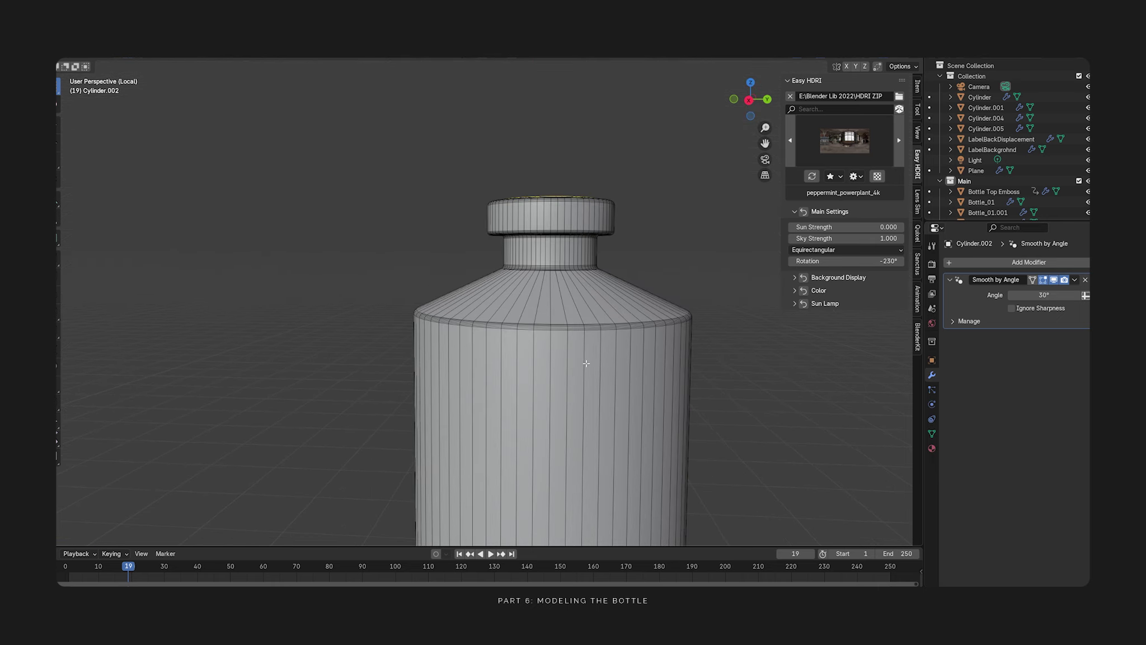
pyautogui.moveTo(584, 361); pyautogui.dragTo(587, 330, button='middle')
pyautogui.scroll(-3, 586, 370)
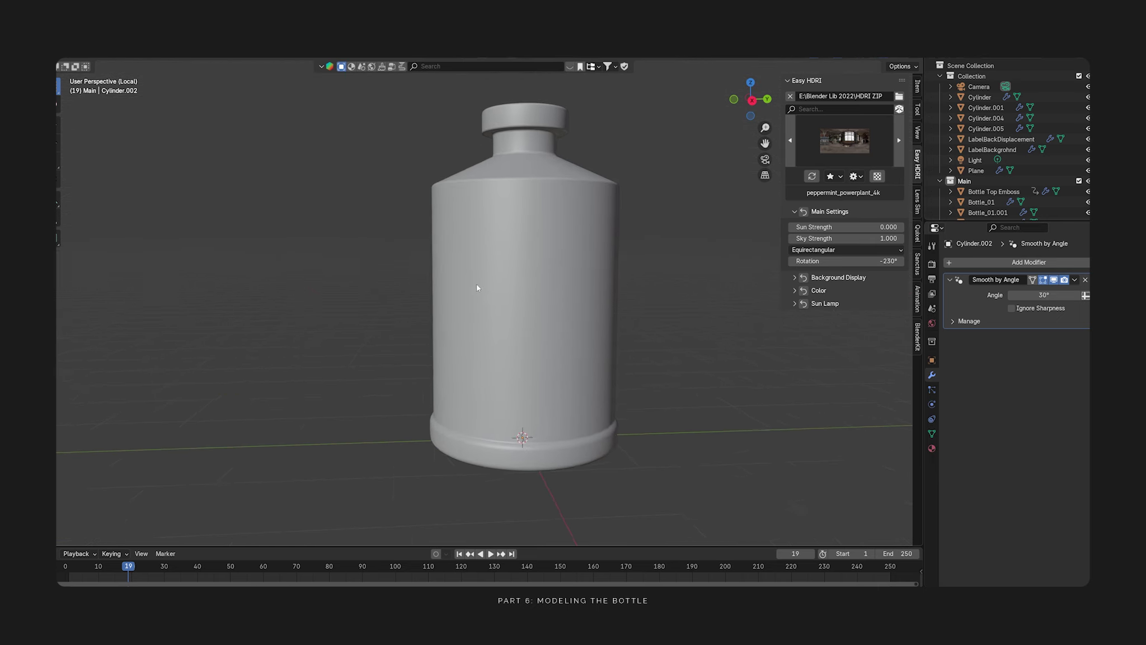
pyautogui.press('KP_1')
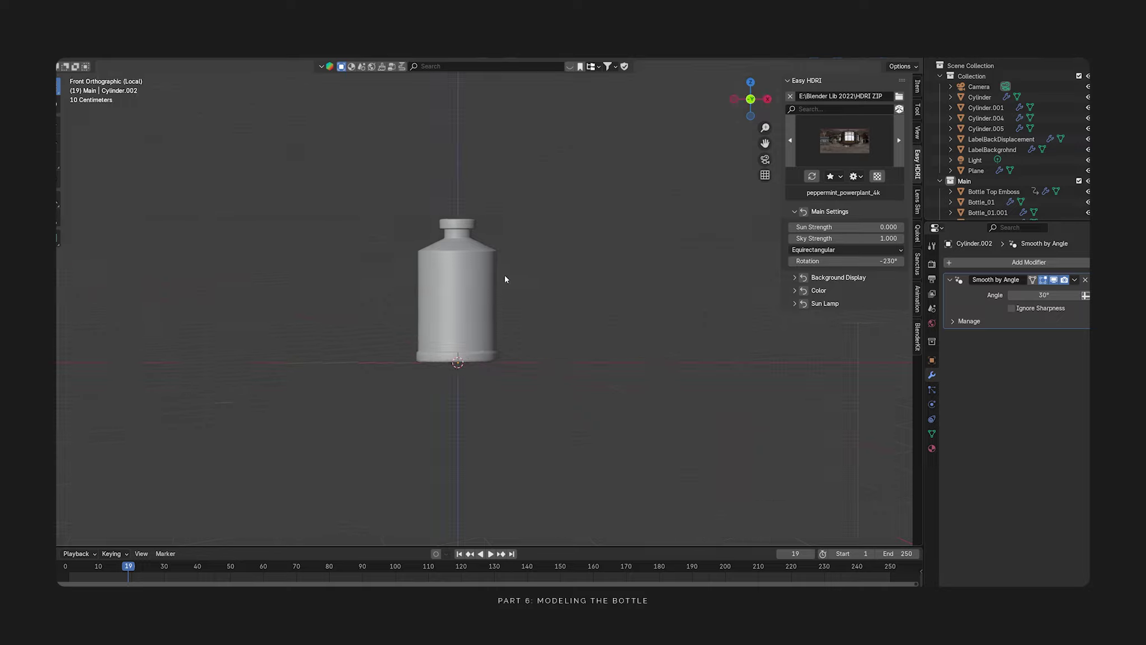
pyautogui.scroll(6, 446, 258)
pyautogui.press('Tab')
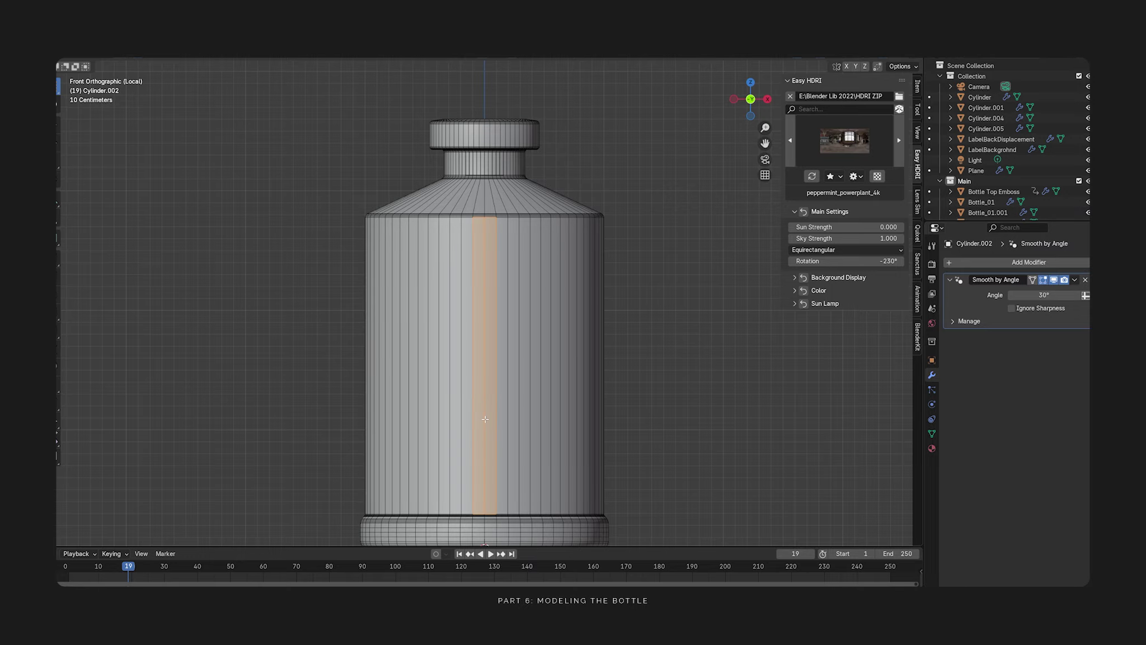
pyautogui.press('ctrl+KP_Add')
pyautogui.press('ctrl+KP_Add')
pyautogui.press('ctrl+KP_Add')
pyautogui.press('ctrl+KP_Add')
pyautogui.press('ctrl+KP_Add')
pyautogui.press('ctrl+KP_Add')
pyautogui.press('ctrl+KP_Add')
pyautogui.press('ctrl+KP_Add')
pyautogui.press('ctrl+KP_Add')
pyautogui.press('ctrl+KP_Add')
pyautogui.press('ctrl+KP_Add')
pyautogui.press('ctrl+KP_Add')
pyautogui.press('ctrl+KP_Add')
pyautogui.press('ctrl+KP_Add')
pyautogui.press('ctrl+KP_Add')
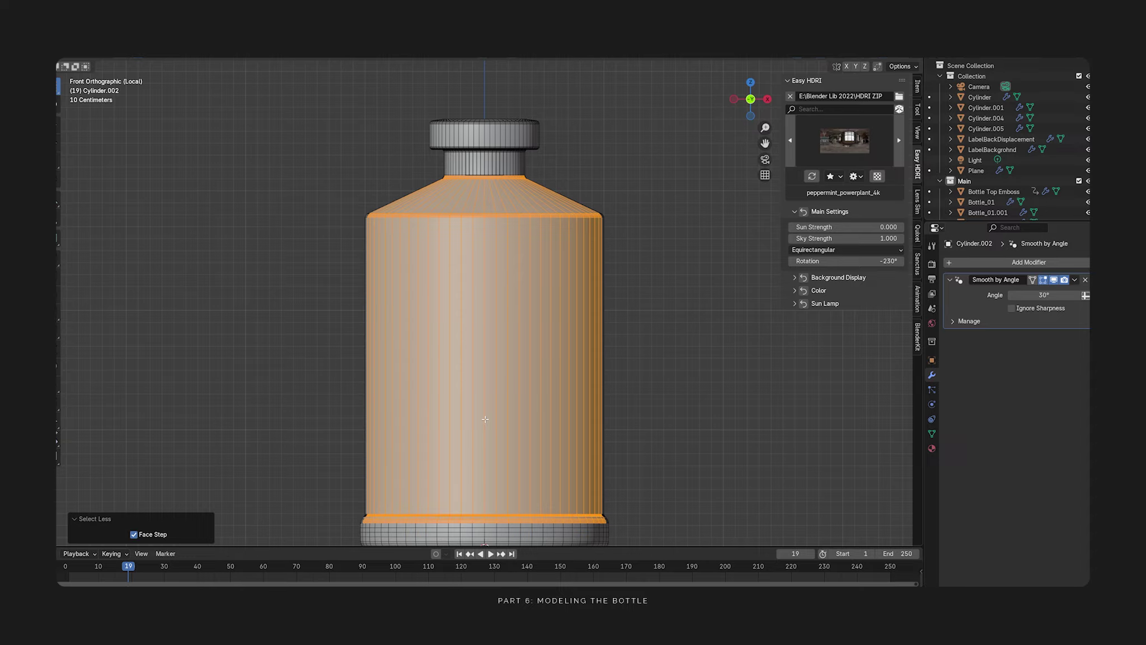
pyautogui.scroll(-2, 484, 418)
pyautogui.hotkey('alt', 'a')
# - Add two horizontal loop cuts around the bottle's straight body
pyautogui.hotkey('ctrl', 'r')
pyautogui.scroll(3, 537, 302)
pyautogui.scroll(-2, 538, 300)
pyautogui.click(537, 297)
pyautogui.rightClick(537, 296)
# - Scale the two body loops apart by a factor of 2.625 along Z and shift them about 0.04 m vertically
pyautogui.press('s')
pyautogui.press('z')
pyautogui.click(577, 189)
pyautogui.press('g')
pyautogui.press('z')
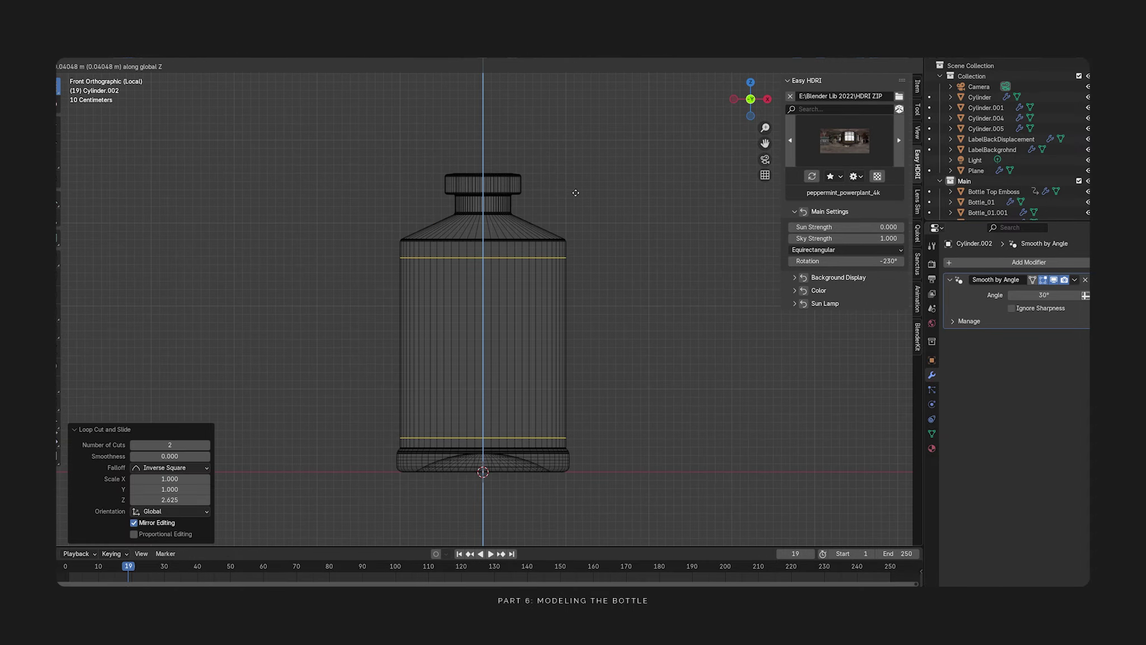
pyautogui.click(576, 192)
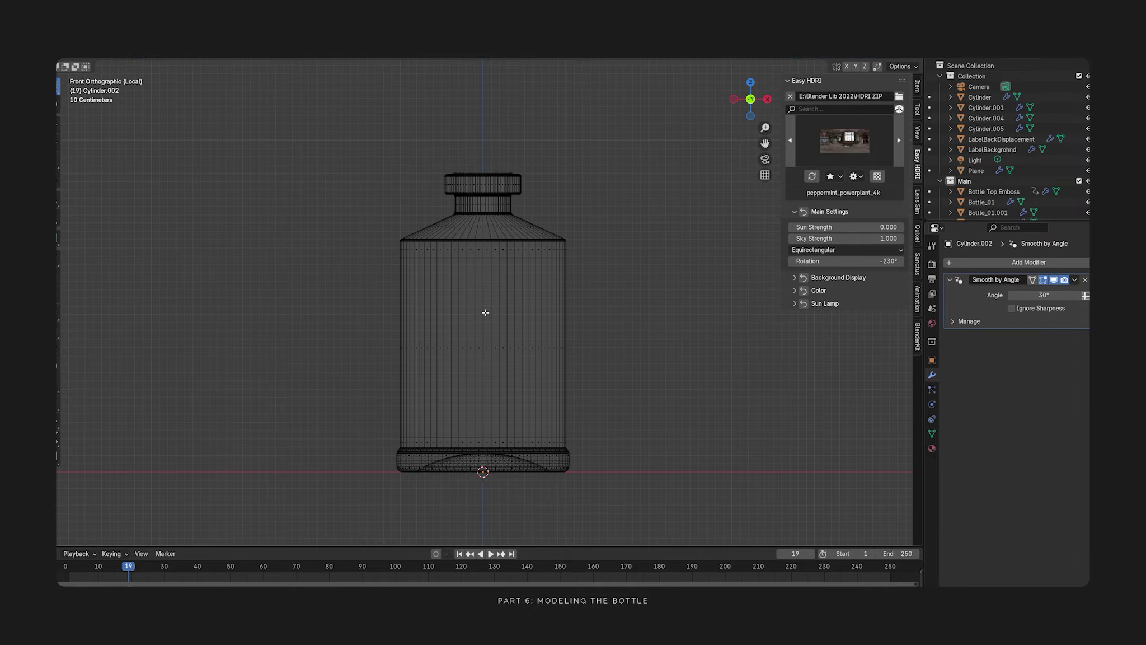
# - Select only the body faces between the two new loops and duplicate them in place
pyautogui.press('ctrl+KP_Add')
pyautogui.press('ctrl+KP_Add')
pyautogui.press('ctrl+KP_Add')
pyautogui.press('ctrl+KP_Add')
pyautogui.press('ctrl+KP_Add')
pyautogui.press('ctrl+KP_Add')
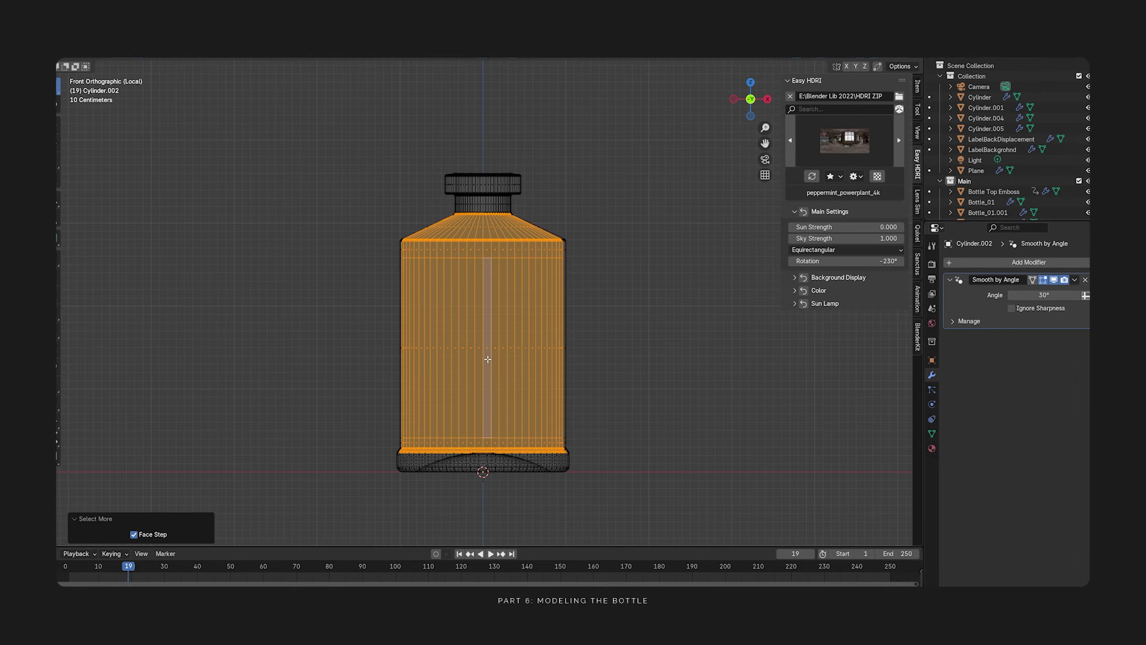
pyautogui.keyDown('ctrl'); pyautogui.moveTo(346, 172); pyautogui.dragTo(652, 262); pyautogui.keyUp('ctrl')
pyautogui.keyDown('ctrl'); pyautogui.moveTo(369, 439); pyautogui.dragTo(614, 497); pyautogui.keyUp('ctrl')
pyautogui.hotkey('shift', 'd')
pyautogui.rightClick(830, 301)
pyautogui.press('Tab')
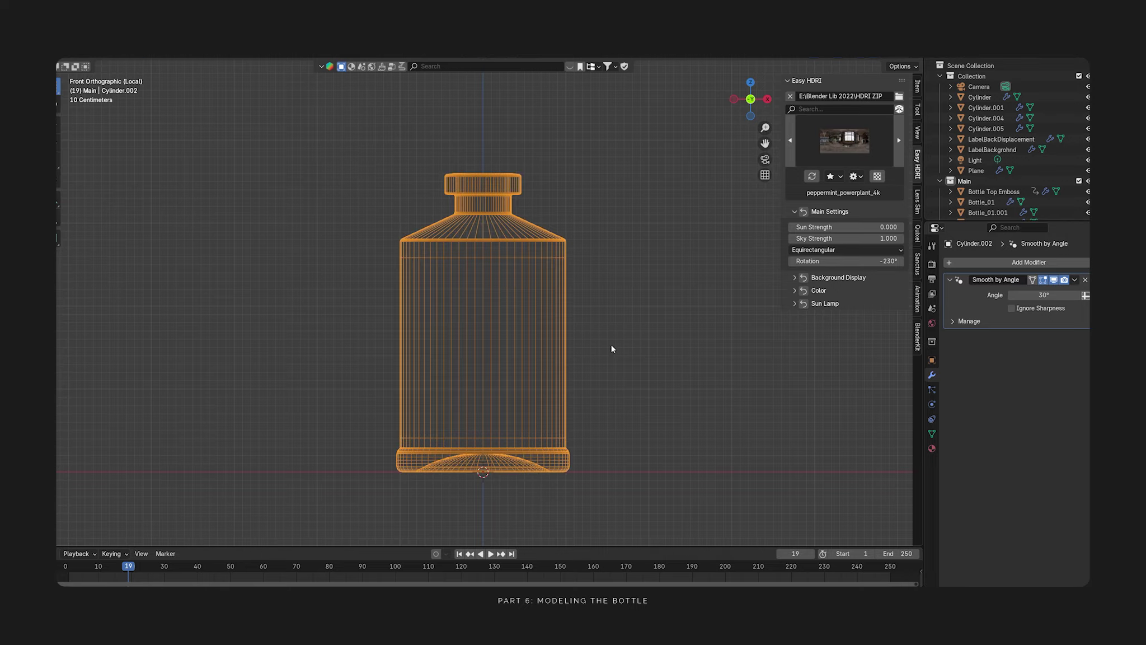
# - Exit local view to bring back the rest of the scene
pyautogui.click(566, 334)
pyautogui.scroll(-3, 1036, 171)
pyautogui.scroll(-11, 596, 259)
pyautogui.press('/')
pyautogui.scroll(-9, 465, 239)
# - Select the beveled ring at the bottle's shoulder and scale it along the Z axis
pyautogui.click(395, 334)
pyautogui.click(336, 283)
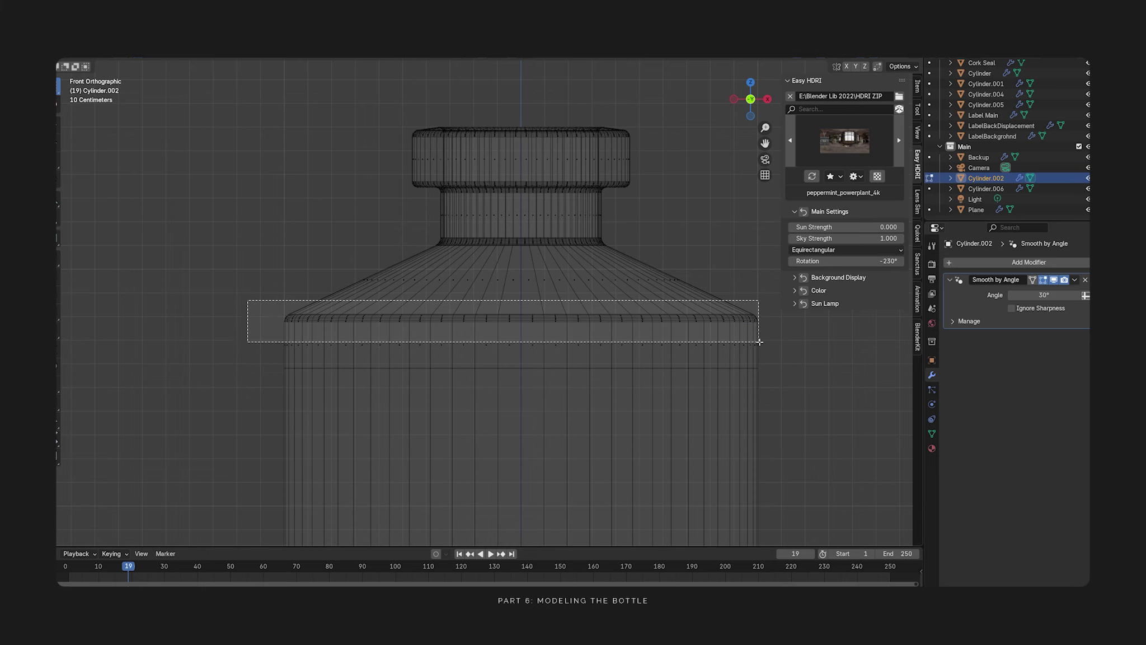
pyautogui.press('s')
pyautogui.press('z')
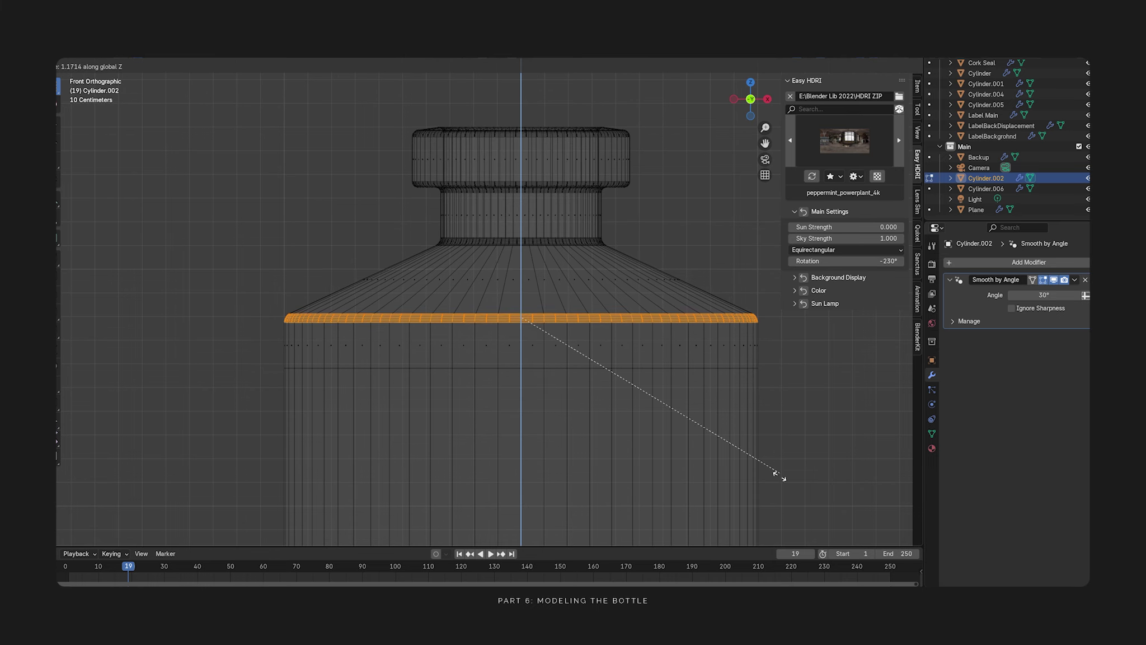
pyautogui.click(604, 236)
pyautogui.scroll(4, 505, 243)
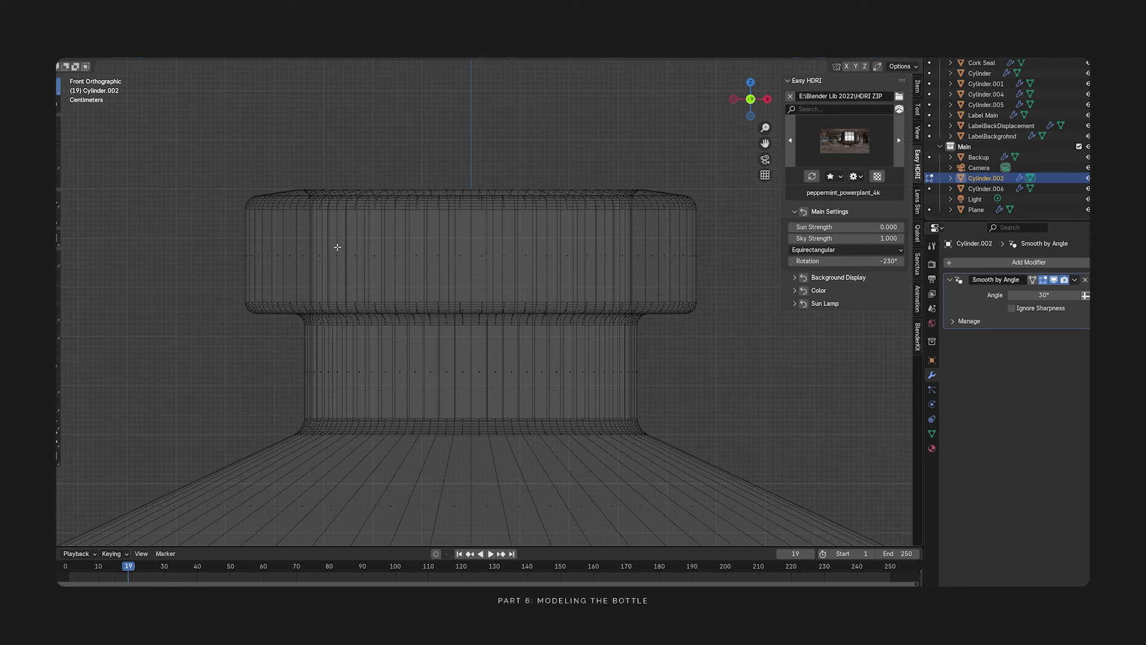
# - Add two evenly spaced horizontal loop cuts around the outside of the bottle's lip
pyautogui.hotkey('ctrl', 'r')
pyautogui.scroll(1, 473, 244)
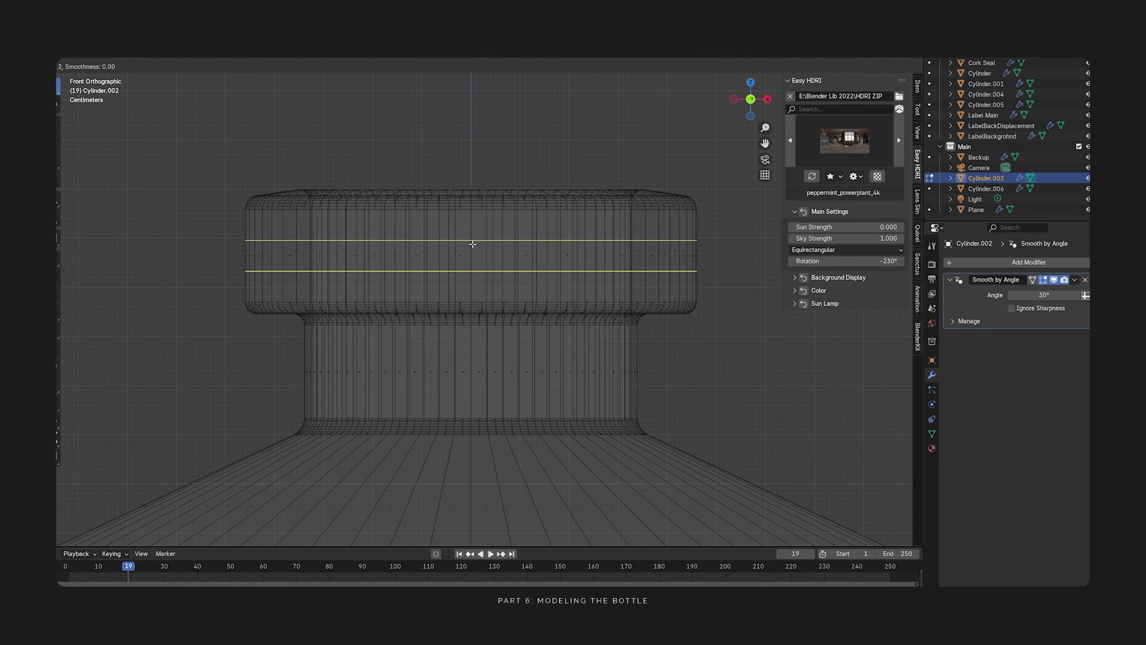
pyautogui.click(472, 244)
pyautogui.rightClick(492, 266)
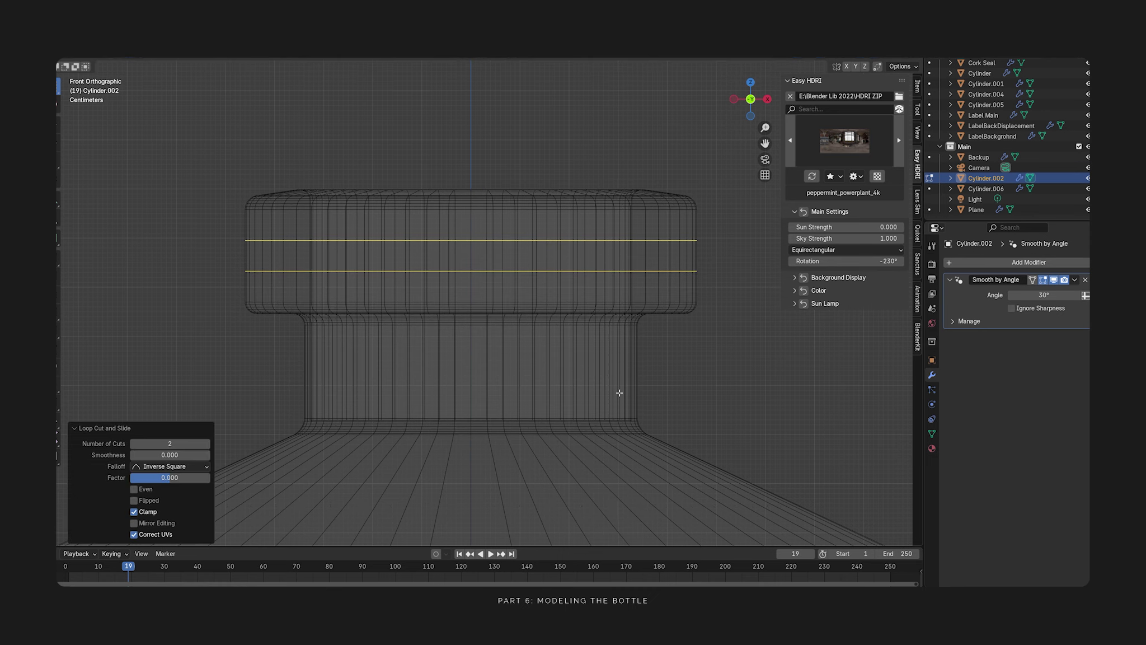
pyautogui.press('Tab')
pyautogui.press('Tab')
pyautogui.press('Tab')
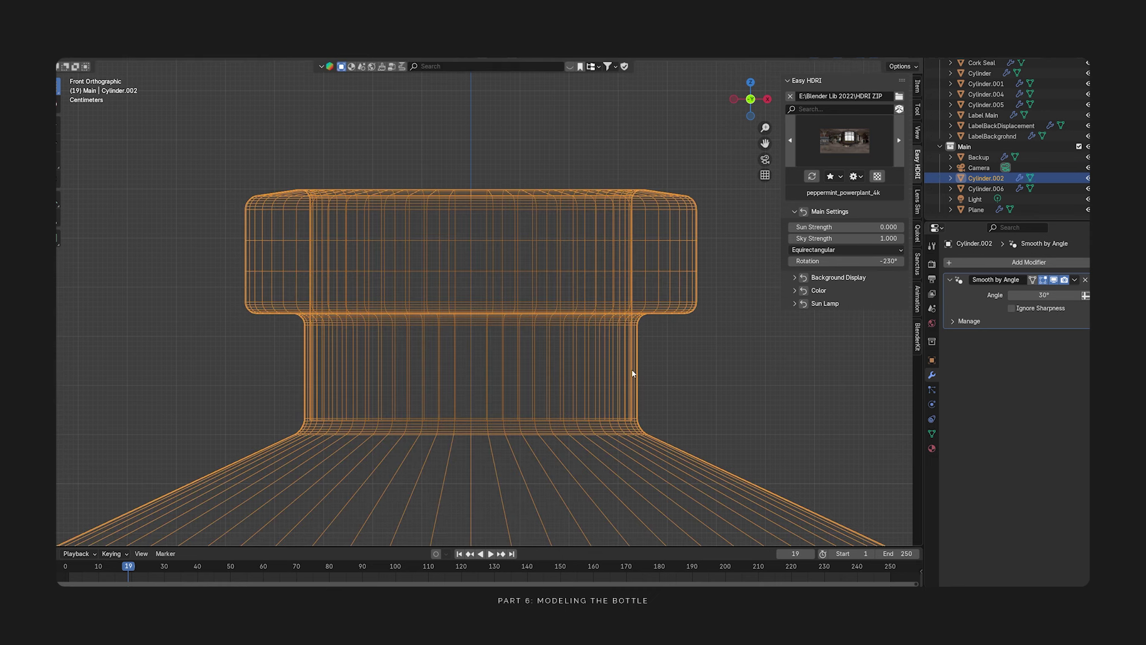
# - Add horizontal loop cuts around the bottle's neck and scale them along the Z axis
pyautogui.press('Tab')
pyautogui.hotkey('ctrl', 'r')
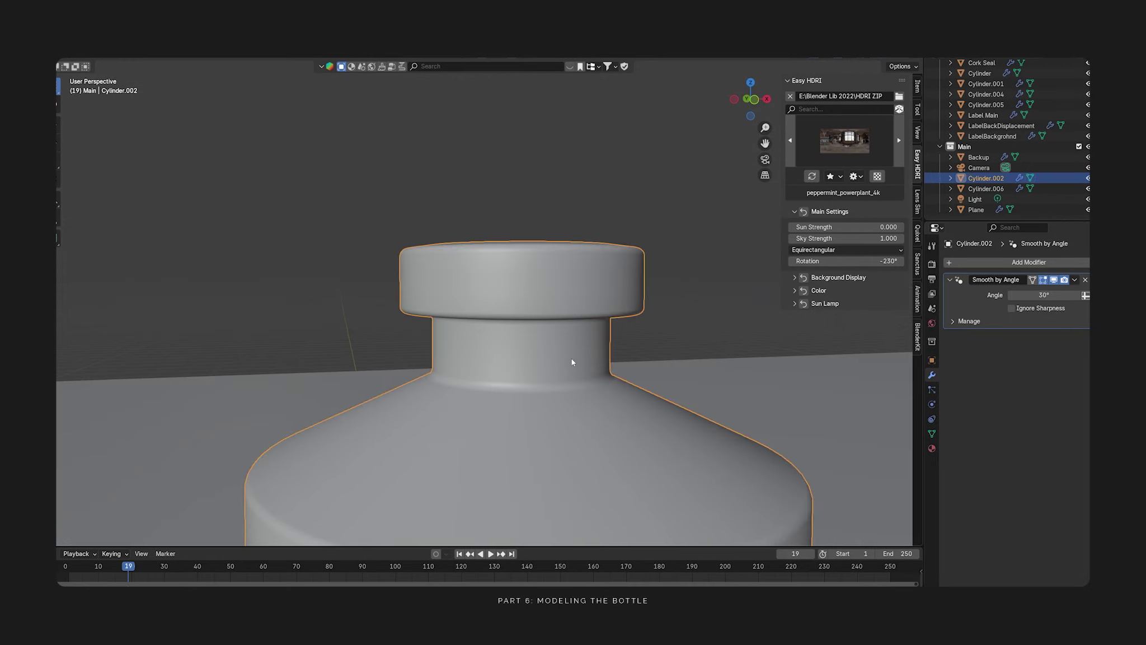
pyautogui.press('Tab')
pyautogui.hotkey('ctrl', 'r')
pyautogui.click(571, 352)
pyautogui.rightClick(696, 342)
pyautogui.press('s')
pyautogui.press('z')
pyautogui.moveTo(696, 342); pyautogui.dragTo(640, 318, button='middle')
pyautogui.click(668, 105)
pyautogui.press('KP_1')
pyautogui.press('Tab')
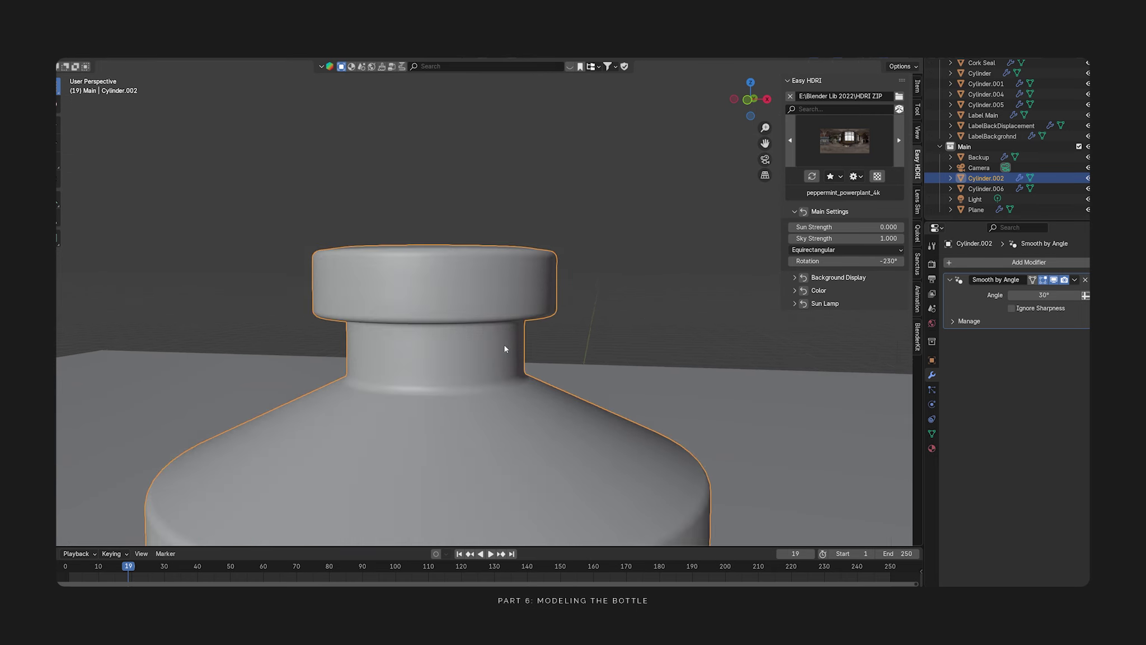
# - Isolate the bottle in local view and open its mesh for editing from below
pyautogui.moveTo(505, 346); pyautogui.dragTo(485, 413, button='middle')
pyautogui.scroll(-6, 458, 344)
pyautogui.scroll(5, 496, 367)
pyautogui.scroll(-6, 496, 365)
pyautogui.scroll(5, 495, 492)
pyautogui.moveTo(494, 491); pyautogui.dragTo(498, 339, button='middle')
pyautogui.scroll(-4, 496, 331)
pyautogui.press('KP_Divide')
pyautogui.press('Tab')
pyautogui.scroll(3, 506, 372)
pyautogui.scroll(3, 547, 289)
pyautogui.press('Tab')
pyautogui.press('Tab')
# - Add supporting loop cuts near the outer edge of the flat ring on the bottle's underside, using a slide factor of about -0.739
pyautogui.hotkey('ctrl', 'r')
pyautogui.click(547, 289)
pyautogui.click(530, 301)
pyautogui.moveTo(530, 301); pyautogui.dragTo(503, 327, button='middle')
pyautogui.hotkey('ctrl', 'r')
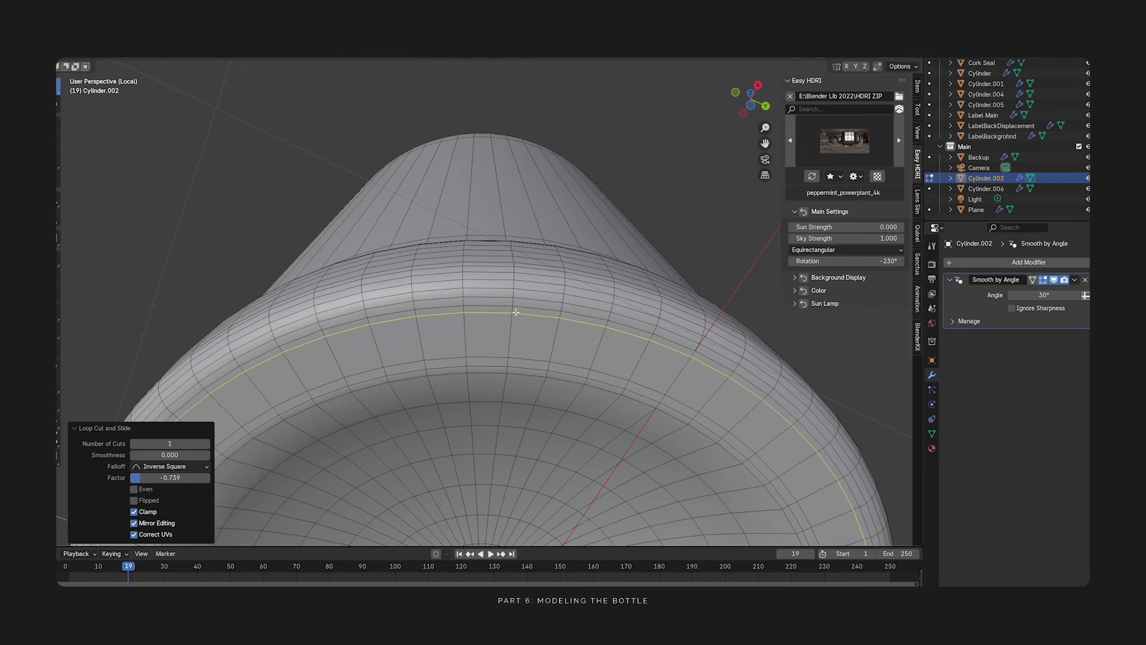
pyautogui.click(516, 312)
# - Add two more supporting loop cuts around the rim of the recess in the bottle's underside and leave edit mode
pyautogui.hotkey('ctrl', 'r')
pyautogui.click(544, 370)
pyautogui.moveTo(544, 371); pyautogui.dragTo(493, 244, button='middle')
pyautogui.hotkey('ctrl', 'r')
pyautogui.click(655, 340)
pyautogui.click(665, 334)
pyautogui.scroll(-4, 640, 302)
pyautogui.press('Tab')
# - Add a 2 m cube mesh at the world origin beneath the bottle
pyautogui.click(640, 301)
pyautogui.click(535, 320)
pyautogui.press('Tab')
pyautogui.press('Tab')
pyautogui.scroll(4, 454, 350)
pyautogui.scroll(-4, 454, 350)
pyautogui.hotkey('shift', 'a')
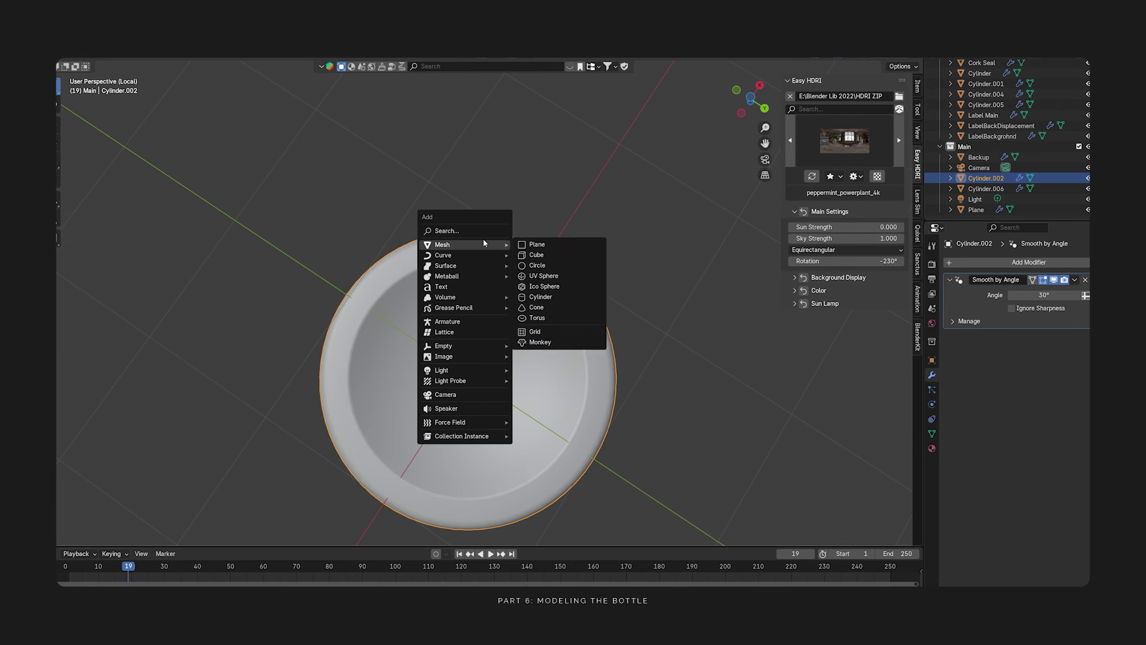
pyautogui.click(530, 259)
pyautogui.moveTo(530, 259); pyautogui.dragTo(514, 412, button='middle')
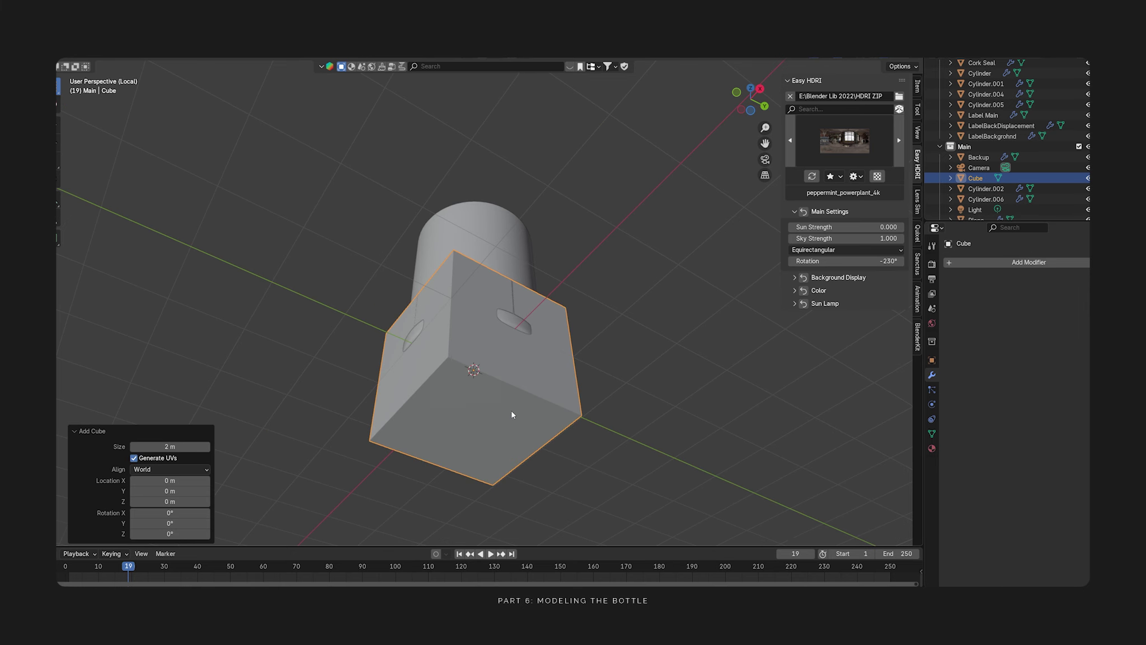
# - Round the cube into a ball below the bottle and delete the faces of its upper half
pyautogui.hotkey('ctrl', 'b')
pyautogui.scroll(6, 619, 414)
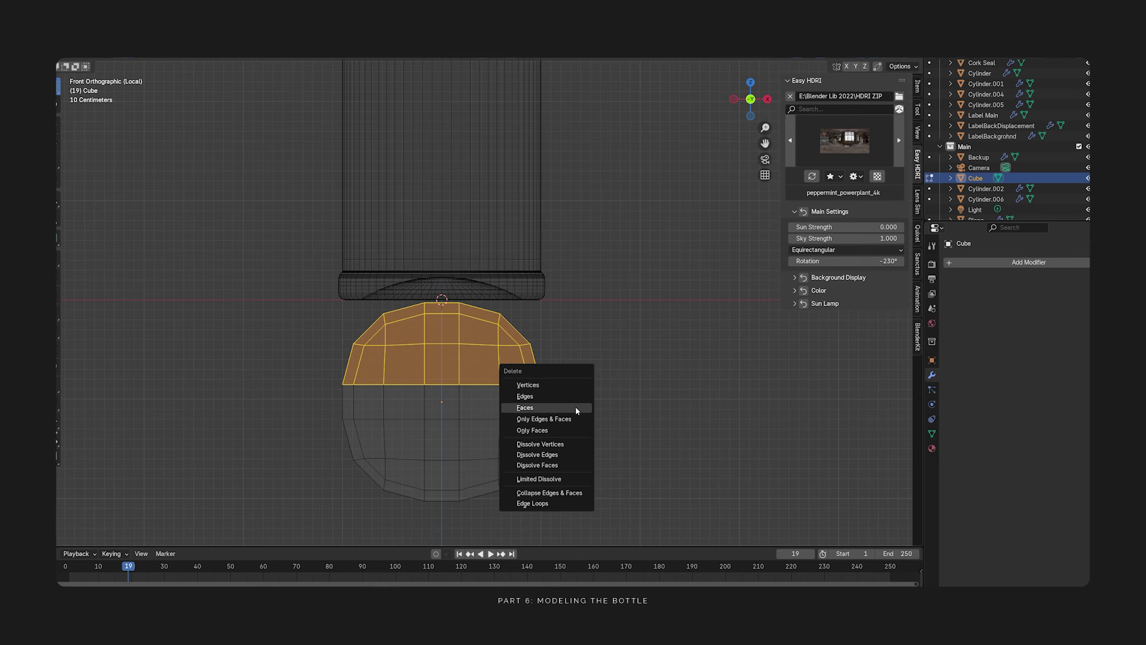
pyautogui.click(507, 370)
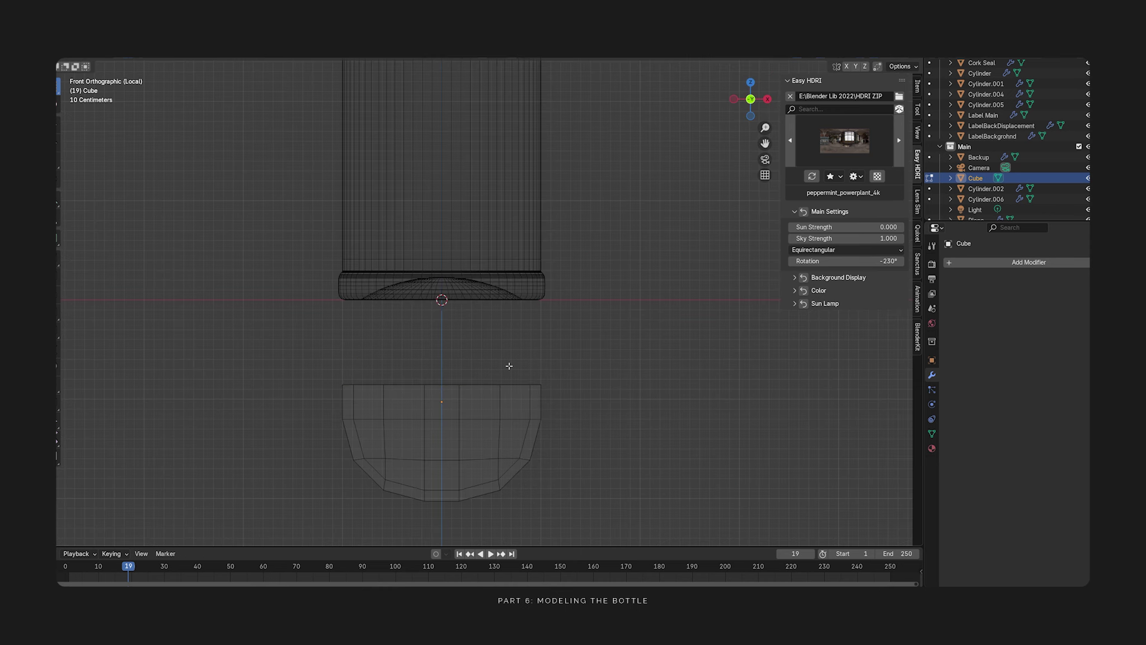
pyautogui.press('Tab')
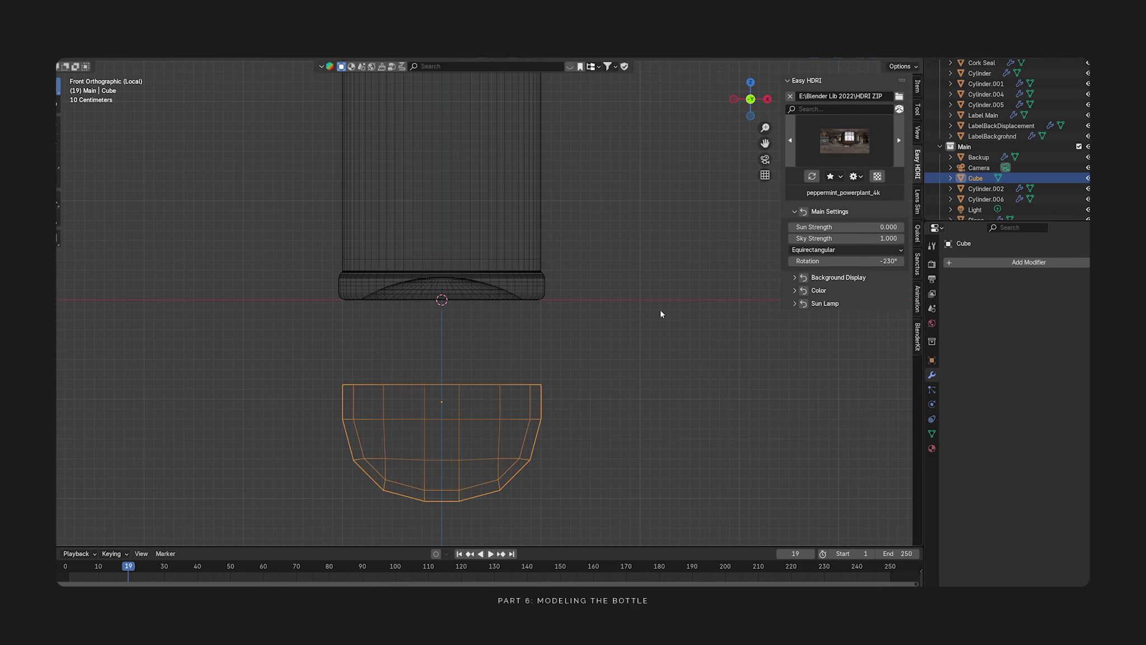
# - Scale the half-ball down to about 0.052 and open the choice of modifiers for it
pyautogui.click(541, 410)
pyautogui.press('s')
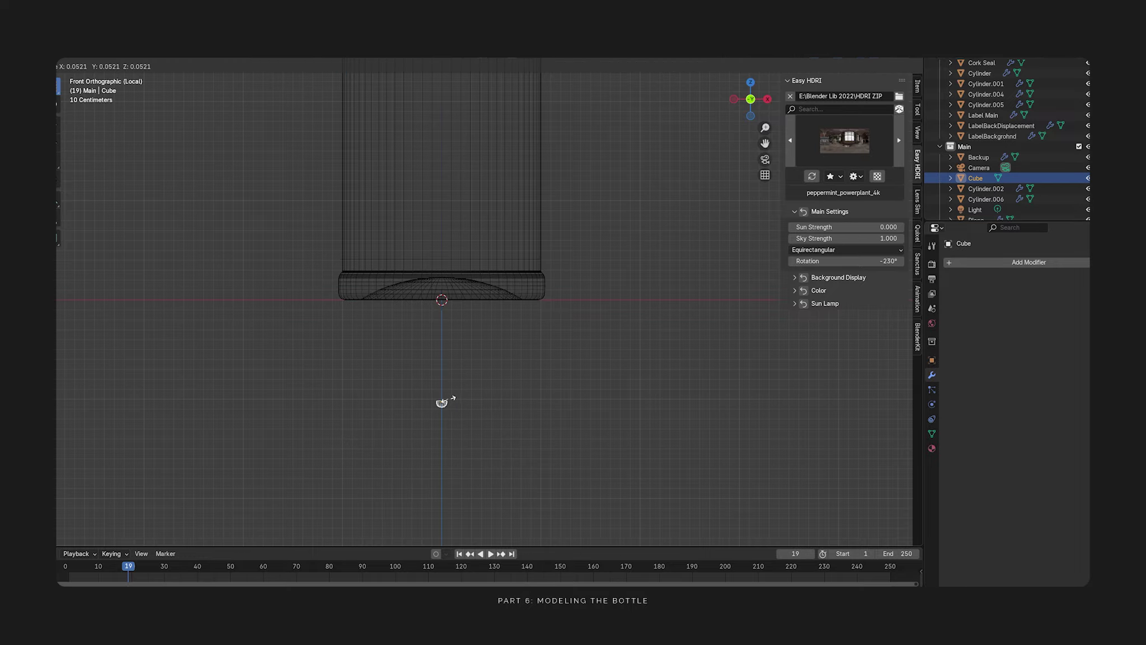
pyautogui.click(453, 397)
pyautogui.click(952, 263)
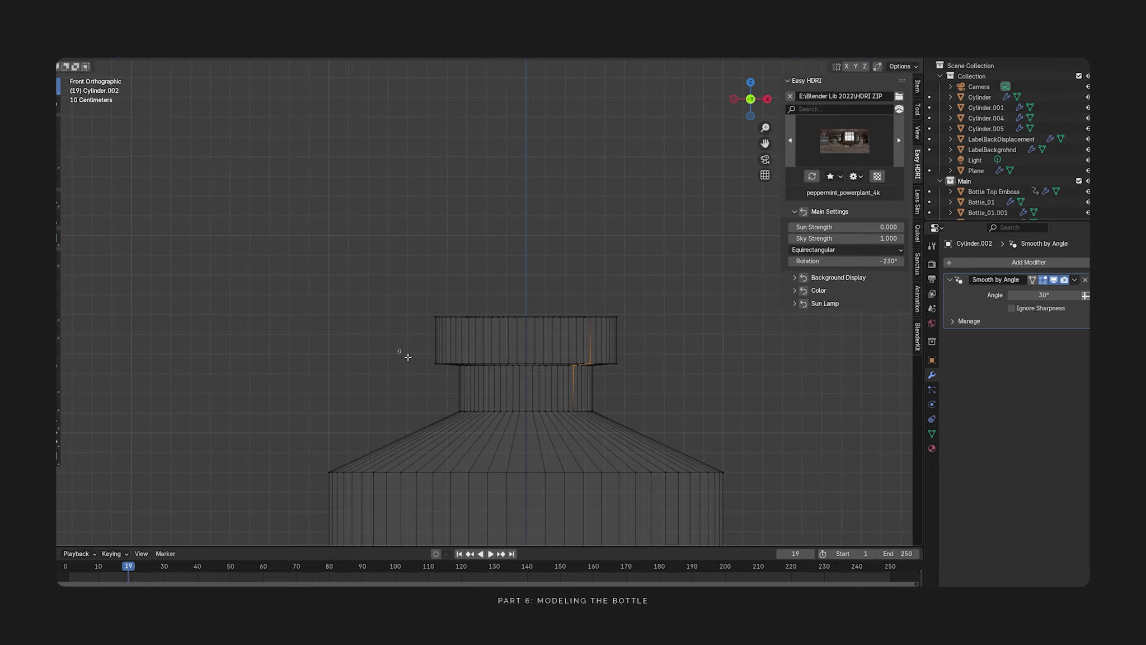
# - Flatten the vertex ring beneath the bottle's lip by scaling it to 0 along the Z axis, and leave edit mode
pyautogui.press('Tab')
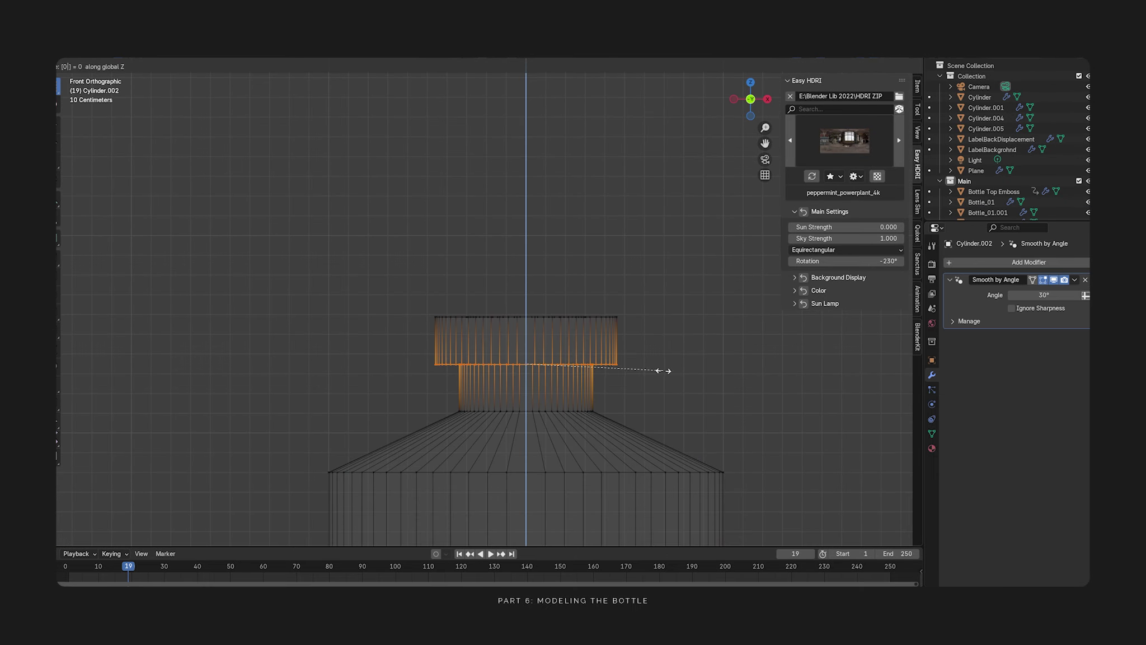
pyautogui.scroll(-7, 632, 381)
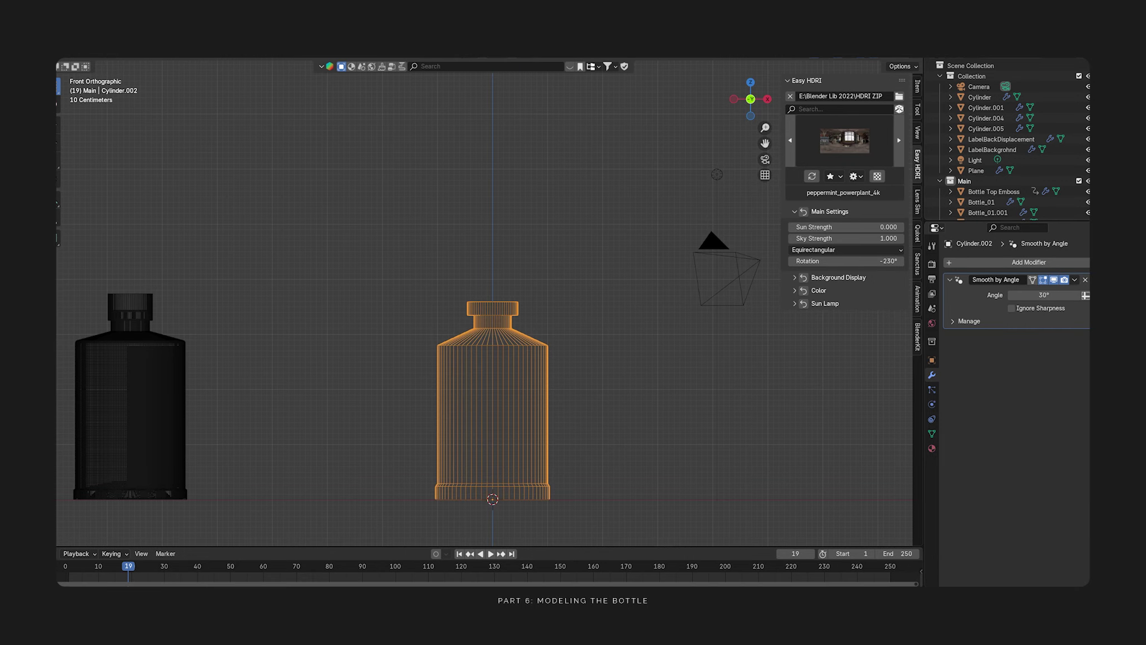
pyautogui.scroll(6, 544, 325)
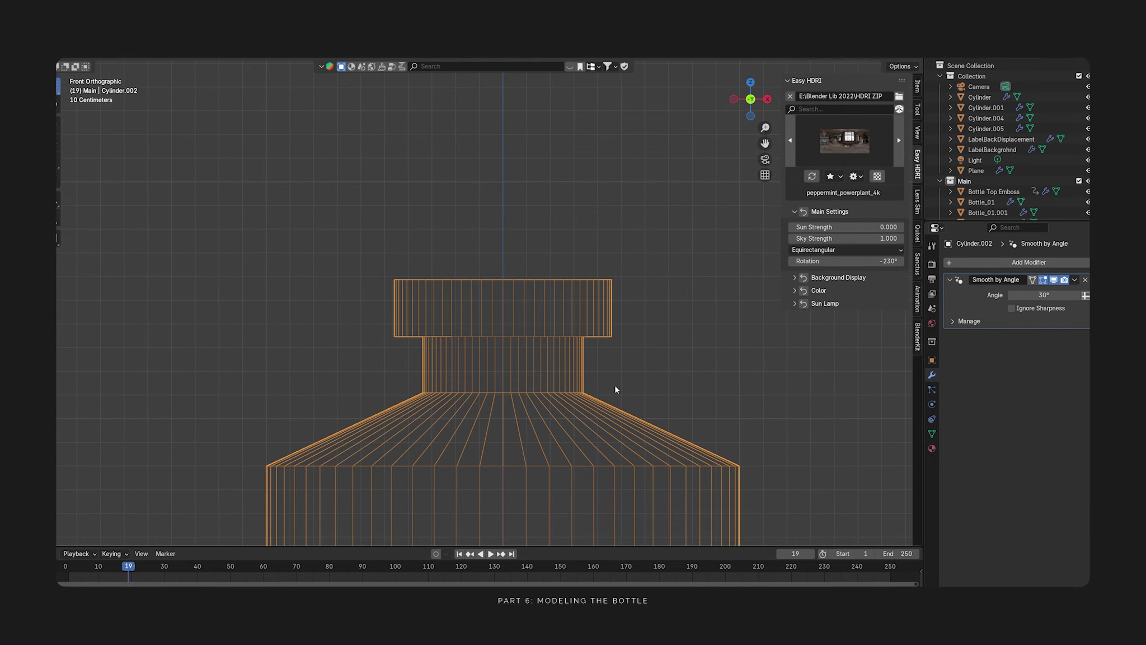
pyautogui.scroll(-7, 614, 390)
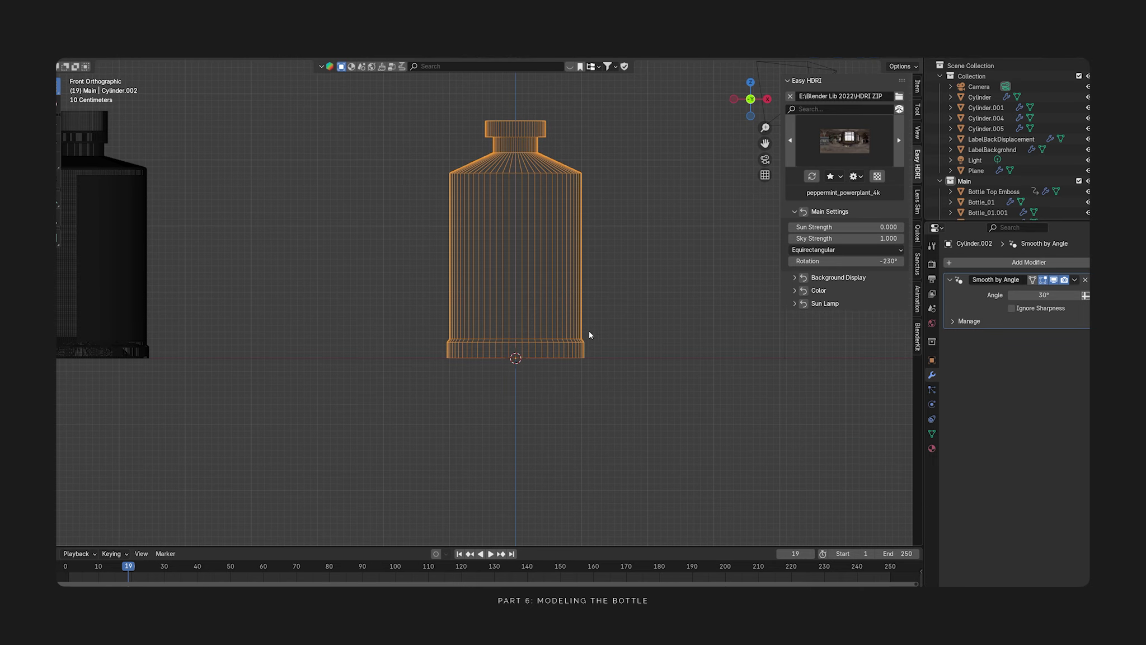
pyautogui.scroll(3, 550, 388)
pyautogui.moveTo(545, 414); pyautogui.dragTo(540, 291, button='middle')
# - Isolate the unbeveled bottle in local view with solid shading, seen from below
pyautogui.press('Tab')
pyautogui.hotkey('shift', 'z')
pyautogui.hotkey('shift', 'z')
pyautogui.click(501, 277)
pyautogui.hotkey('shift', 'z')
pyautogui.press('Tab')
pyautogui.press('/')
pyautogui.moveTo(528, 391); pyautogui.dragTo(504, 365, button='middle')
# - Select the bottle's bottom face and scale it inward inside its rim, finishing with a scale of about 0.996
pyautogui.press('Tab')
pyautogui.click(502, 364)
pyautogui.press('s')
pyautogui.click(643, 423)
pyautogui.press('s')
pyautogui.click(643, 430)
# - Try to extrude the bottle's bottom face
pyautogui.hotkey('alt', 'e')
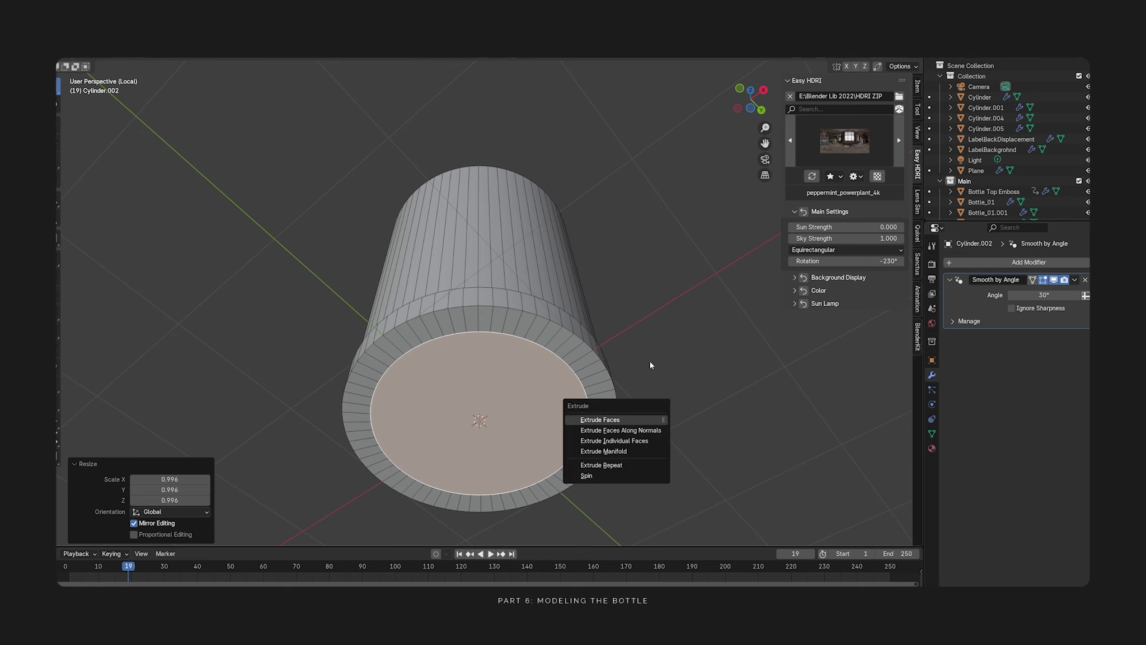
pyautogui.press('e')
pyautogui.click(668, 379)
pyautogui.hotkey('ctrl', 'z')
pyautogui.press('s')
pyautogui.click(632, 396)
pyautogui.hotkey('alt', 'e')
pyautogui.click(635, 399)
pyautogui.rightClick(683, 418)
# - Inset the bottle's bottom face by about 0.2365 m and rescale the resulting inner face
pyautogui.press('i')
pyautogui.click(650, 417)
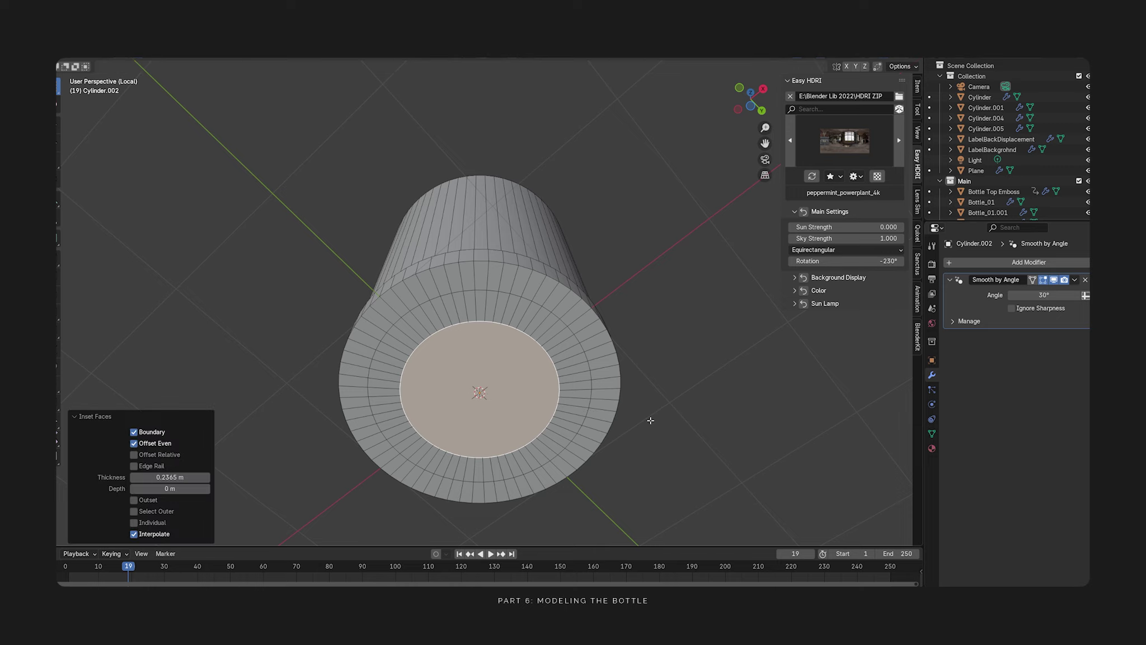
pyautogui.press('s')
pyautogui.click(599, 400)
# - Move the inner bottom face up along the Z axis to form a recess in the base, and scale it
pyautogui.moveTo(598, 401); pyautogui.dragTo(542, 408, button='middle')
pyautogui.press('KP_1')
pyautogui.hotkey('shift', 'z')
pyautogui.scroll(2, 561, 466)
pyautogui.scroll(-1, 553, 473)
pyautogui.scroll(1, 542, 408)
pyautogui.press('g')
pyautogui.press('z')
pyautogui.click(542, 385)
pyautogui.press('s')
pyautogui.click(554, 415)
pyautogui.moveTo(554, 416); pyautogui.dragTo(568, 343, button='middle')
pyautogui.press('Tab')
pyautogui.hotkey('shift', 'z')
# - Apply Shade Auto Smooth to the bottle
pyautogui.click(674, 338)
pyautogui.moveTo(674, 336); pyautogui.dragTo(660, 291, button='middle')
pyautogui.click(588, 324)
pyautogui.rightClick(587, 324)
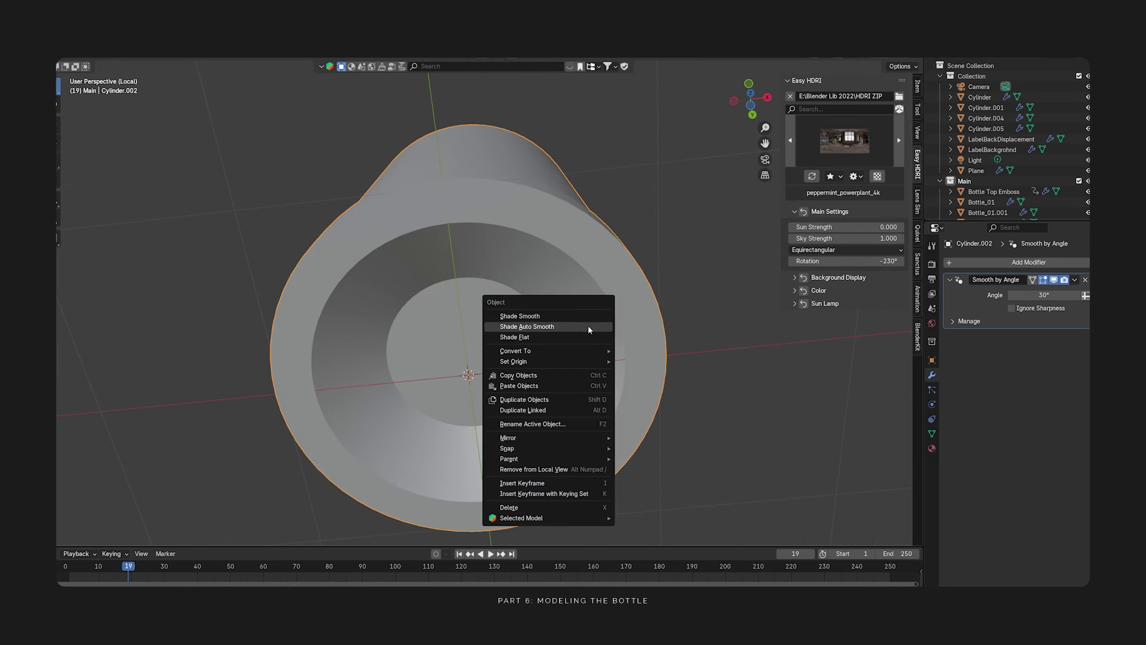
pyautogui.click(587, 325)
pyautogui.rightClick(569, 323)
pyautogui.click(563, 312)
pyautogui.rightClick(558, 315)
pyautogui.scroll(-5, 552, 361)
pyautogui.moveTo(537, 268); pyautogui.dragTo(541, 294, button='middle')
pyautogui.rightClick(512, 258)
pyautogui.click(510, 266)
# - Scale the inner face of the base recess down to about 0.686
pyautogui.scroll(4, 541, 293)
pyautogui.press('Tab')
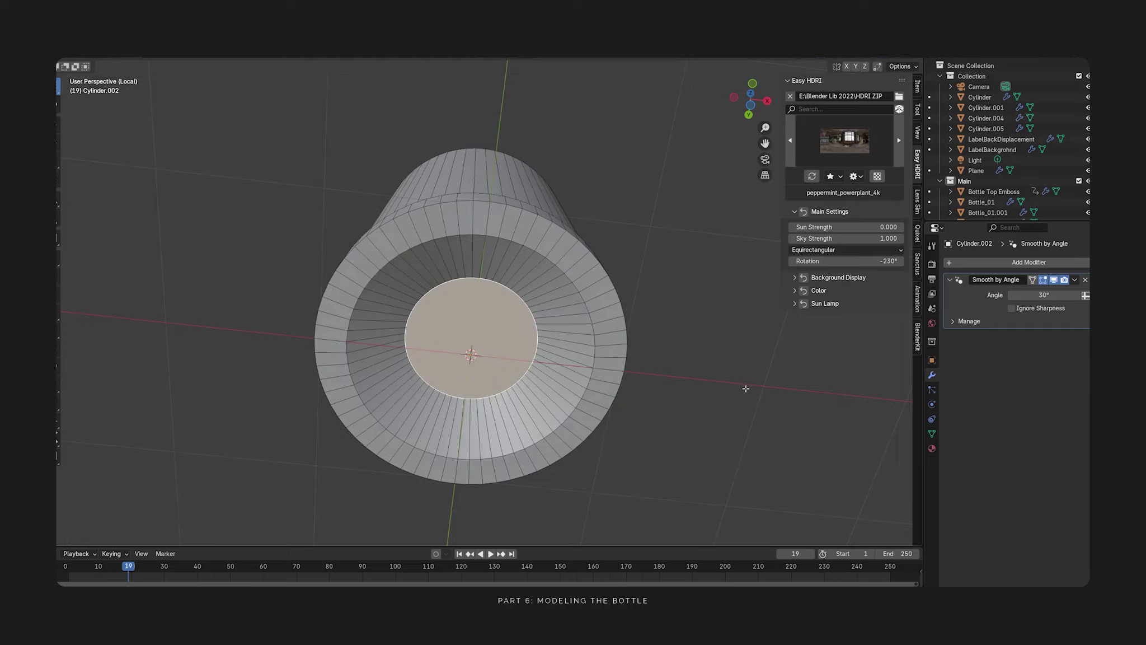
pyautogui.press('s')
pyautogui.click(652, 378)
# - Try to bevel the edge of the recess's inner face with 6 segments and a width of about 0.226 m
pyautogui.hotkey('ctrl', 'r')
pyautogui.press('Escape')
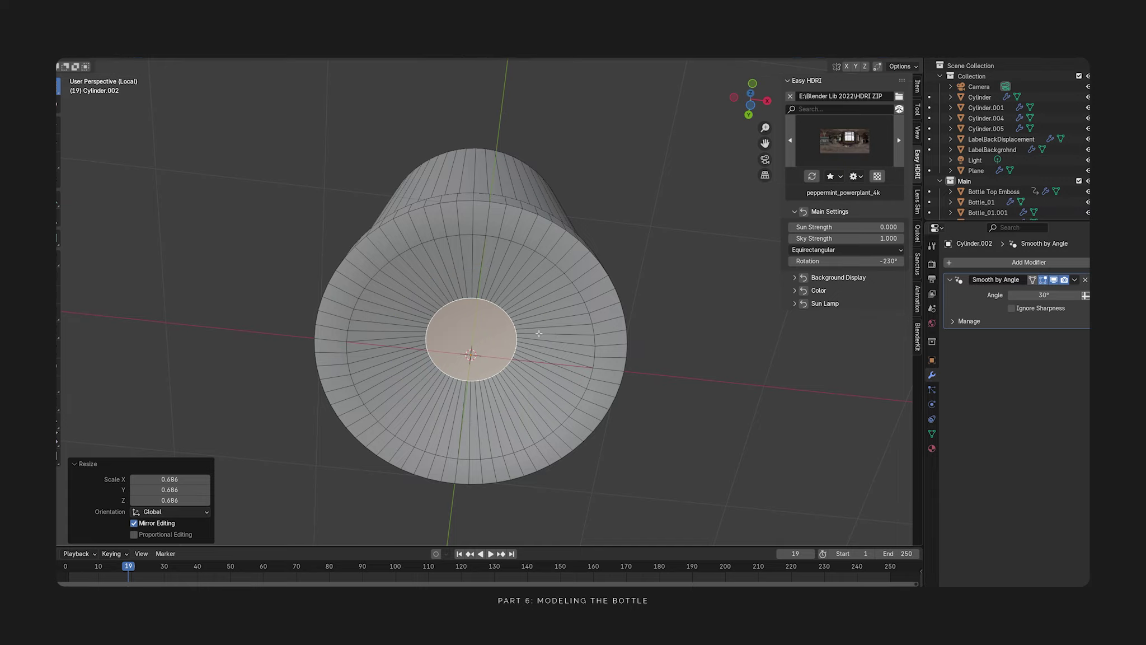
pyautogui.hotkey('ctrl', 'b')
pyautogui.click(579, 382)
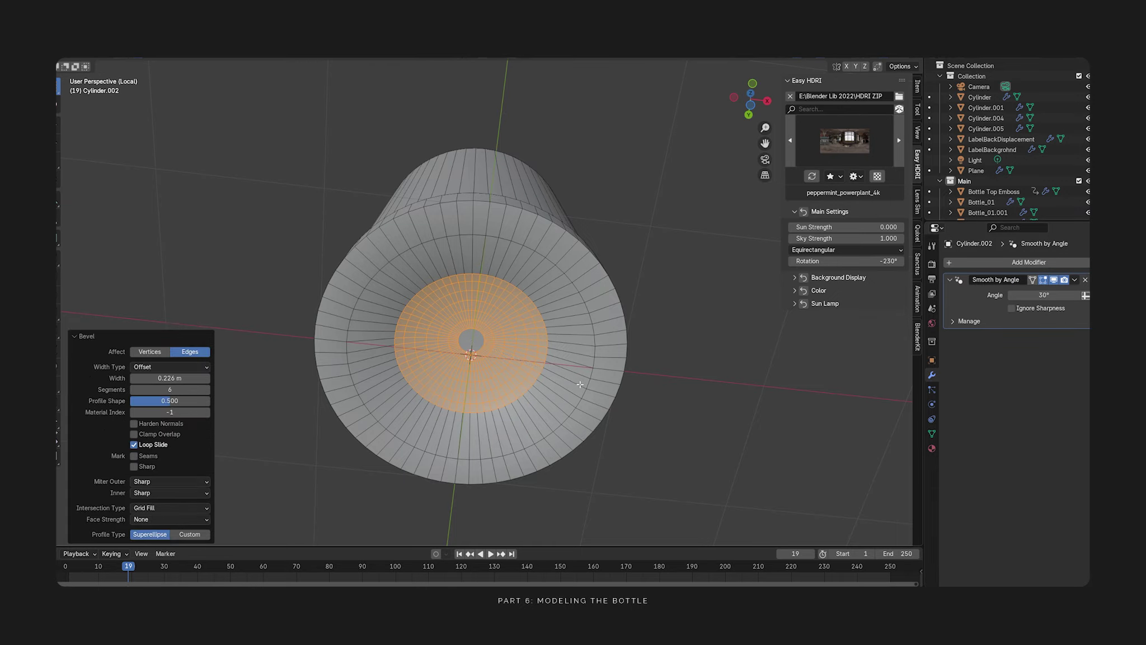
pyautogui.hotkey('ctrl', 'z')
# - Enlarge the recess's inner face by a scale of about 1.335 and show the base in wireframe from the front
pyautogui.press('s')
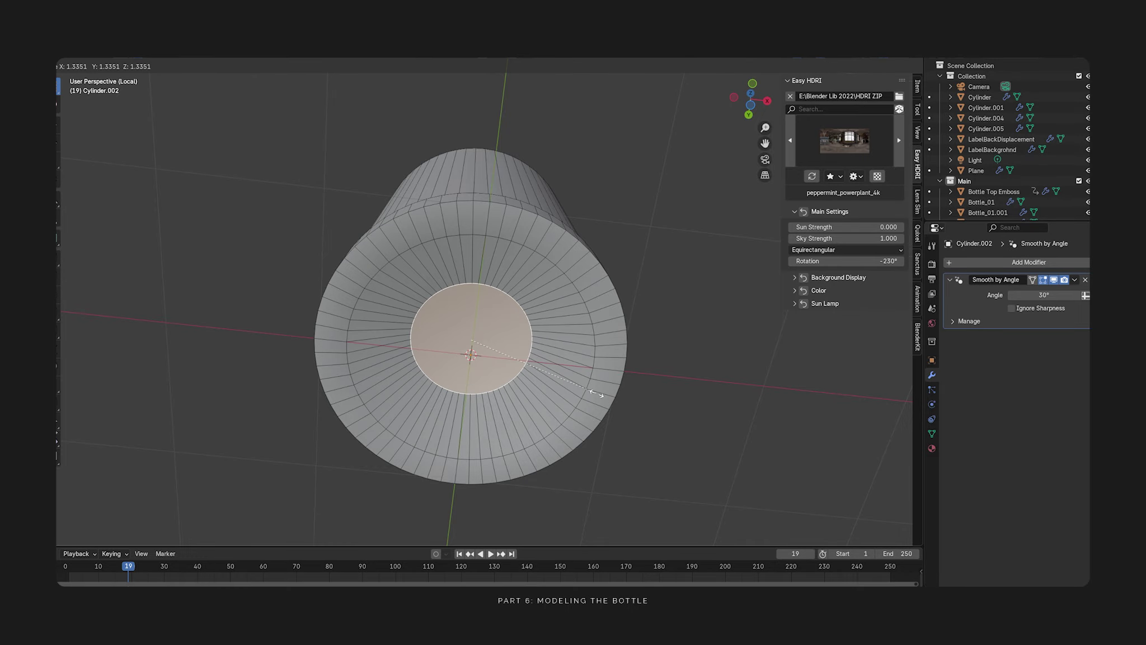
pyautogui.click(595, 392)
pyautogui.press('KP_1')
pyautogui.hotkey('alt', 'z')
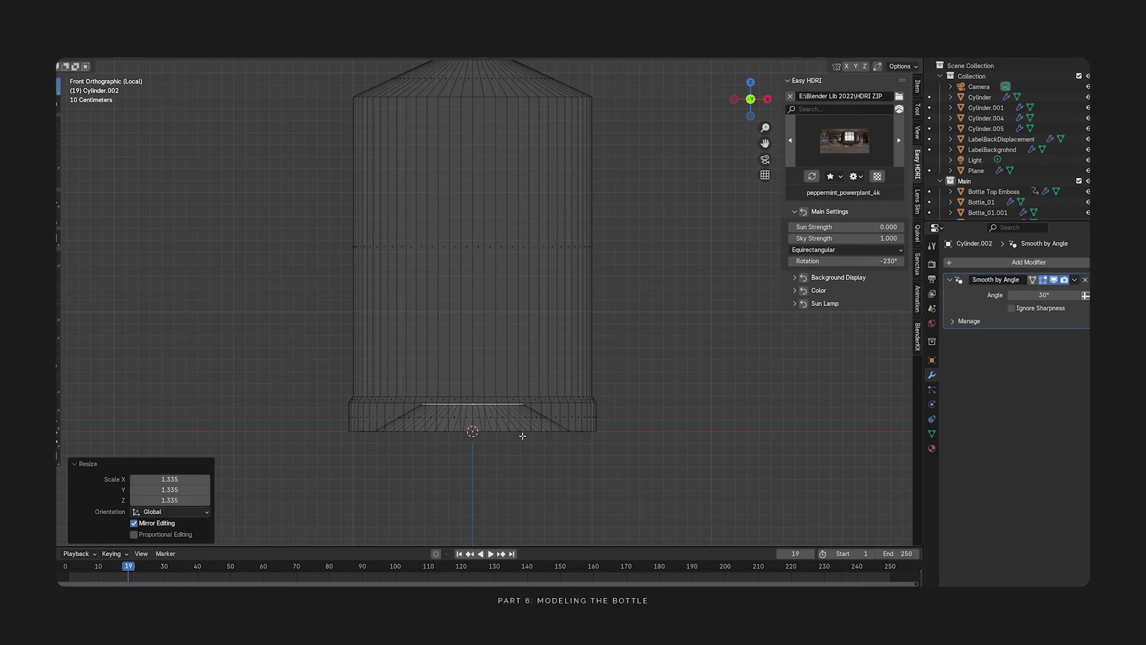
pyautogui.scroll(4, 524, 438)
# - Bevel the edge of the recess's inner face with 6 segments and a width of about 0.343 m to form a dome
pyautogui.hotkey('ctrl', 'b')
pyautogui.click(596, 469)
pyautogui.moveTo(595, 469); pyautogui.dragTo(553, 416, button='middle')
pyautogui.scroll(-5, 552, 415)
pyautogui.scroll(3, 553, 415)
pyautogui.press('KP_1')
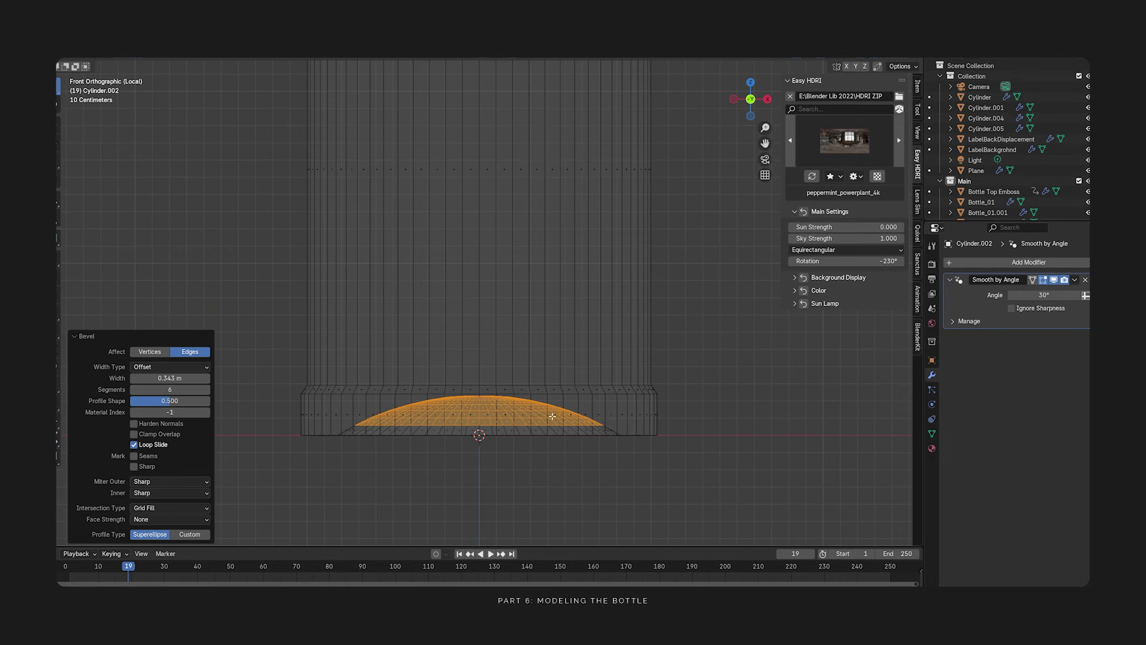
pyautogui.press('Tab')
pyautogui.scroll(2, 771, 468)
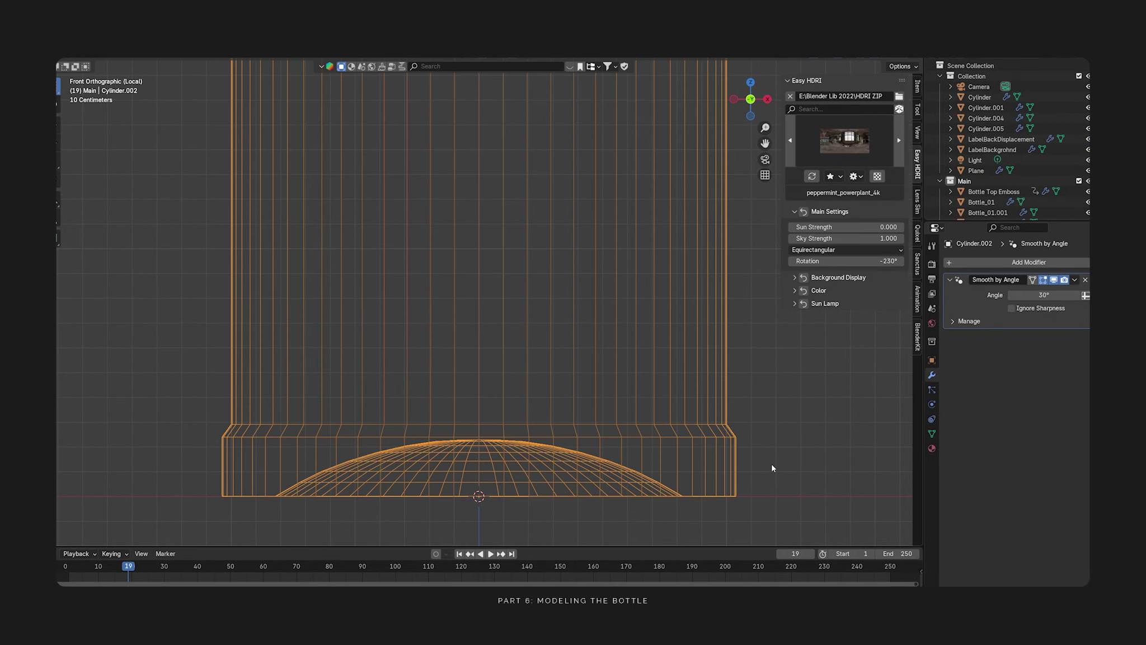
pyautogui.press('Tab')
pyautogui.press('Tab')
pyautogui.press('1')
pyautogui.press('`')
pyautogui.press('Escape')
pyautogui.hotkey('ctrl', 'z')
# - Add a loop cut close to the rim of the domed recess in solid shading, slid by about 0.857
pyautogui.scroll(-5, 541, 442)
pyautogui.moveTo(541, 442); pyautogui.dragTo(504, 353, button='middle')
pyautogui.hotkey('shift', 'z')
pyautogui.press('Tab')
pyautogui.scroll(1, 540, 296)
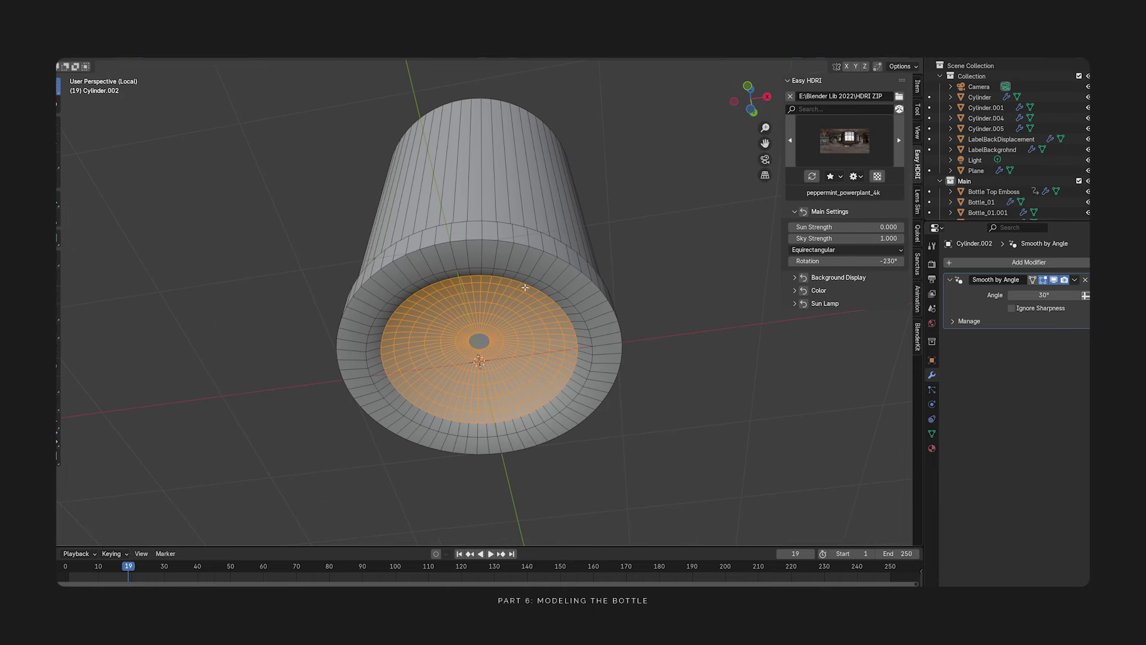
pyautogui.hotkey('ctrl', 'r')
pyautogui.click(577, 309)
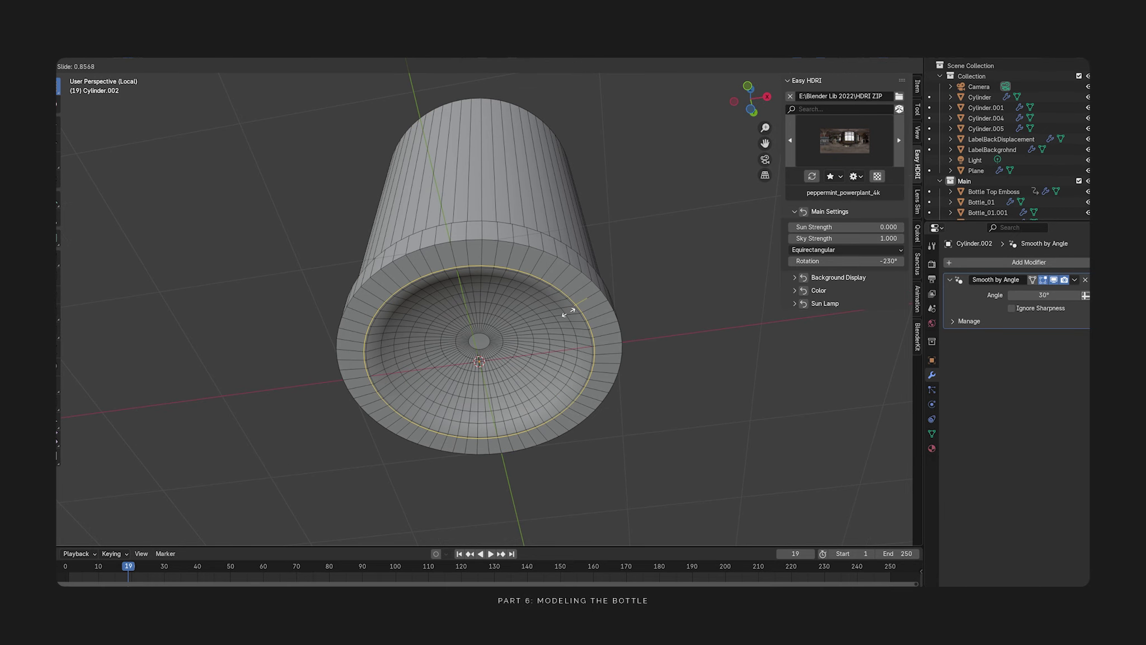
pyautogui.click(569, 313)
# - Try to add a loop cut near the outer edge of the underside's flat ring with a slide factor of about -0.686
pyautogui.hotkey('ctrl', 't')
pyautogui.hotkey('ctrl', 'r')
pyautogui.click(579, 296)
pyautogui.click(593, 291)
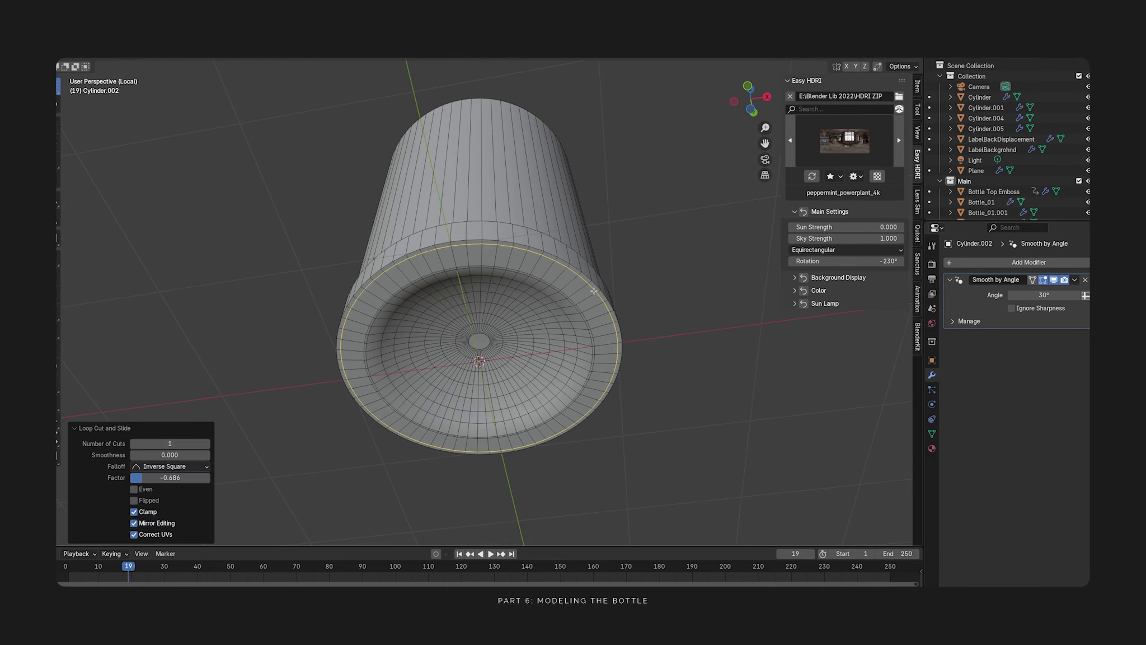
pyautogui.hotkey('ctrl', 'z')
# - Bevel the bottle's outer bottom edge with 6 segments and a width of about 0.08 m, and leave edit mode
pyautogui.moveTo(547, 257); pyautogui.dragTo(545, 273, button='middle')
pyautogui.hotkey('ctrl', 'b')
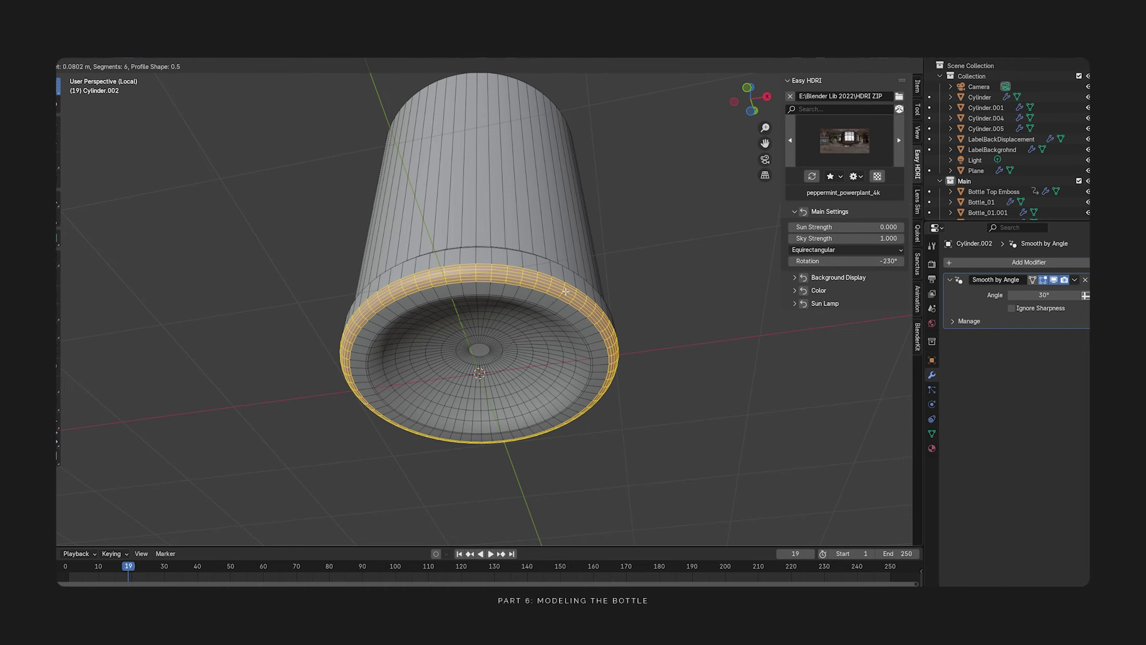
pyautogui.click(567, 294)
pyautogui.moveTo(568, 293); pyautogui.dragTo(615, 313, button='middle')
pyautogui.press('Tab')
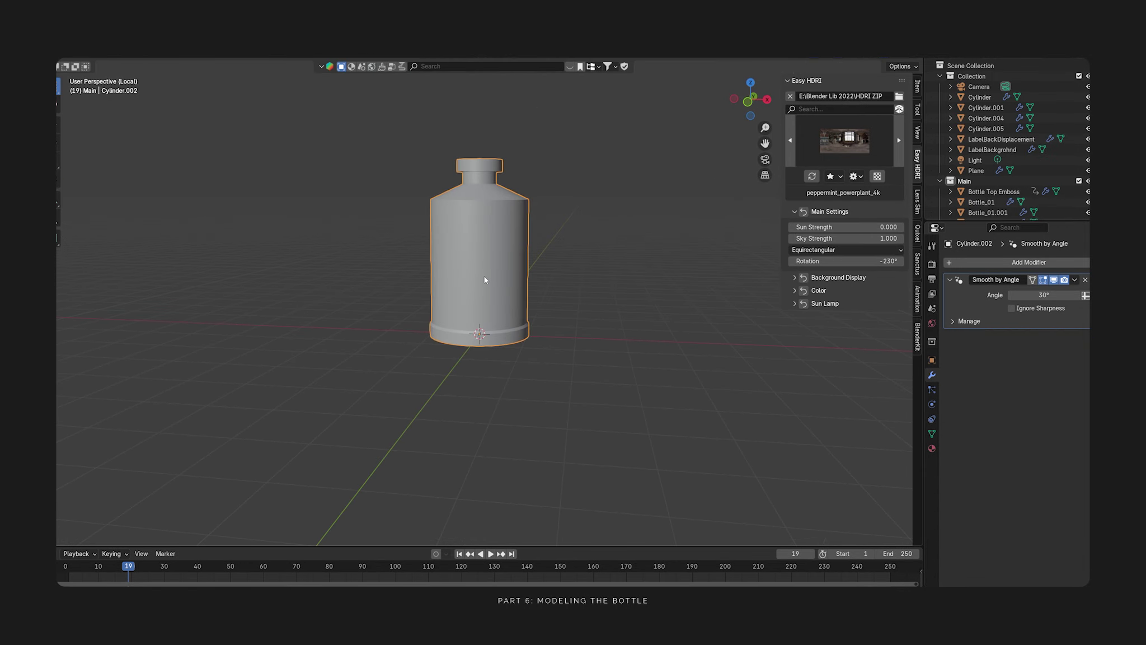
# - Duplicate the bottle about -12.438 m along the X axis and exit local view
pyautogui.press('KP_1')
pyautogui.scroll(-4, 484, 279)
pyautogui.hotkey('shift', 'd')
pyautogui.press('x')
pyautogui.click(282, 301)
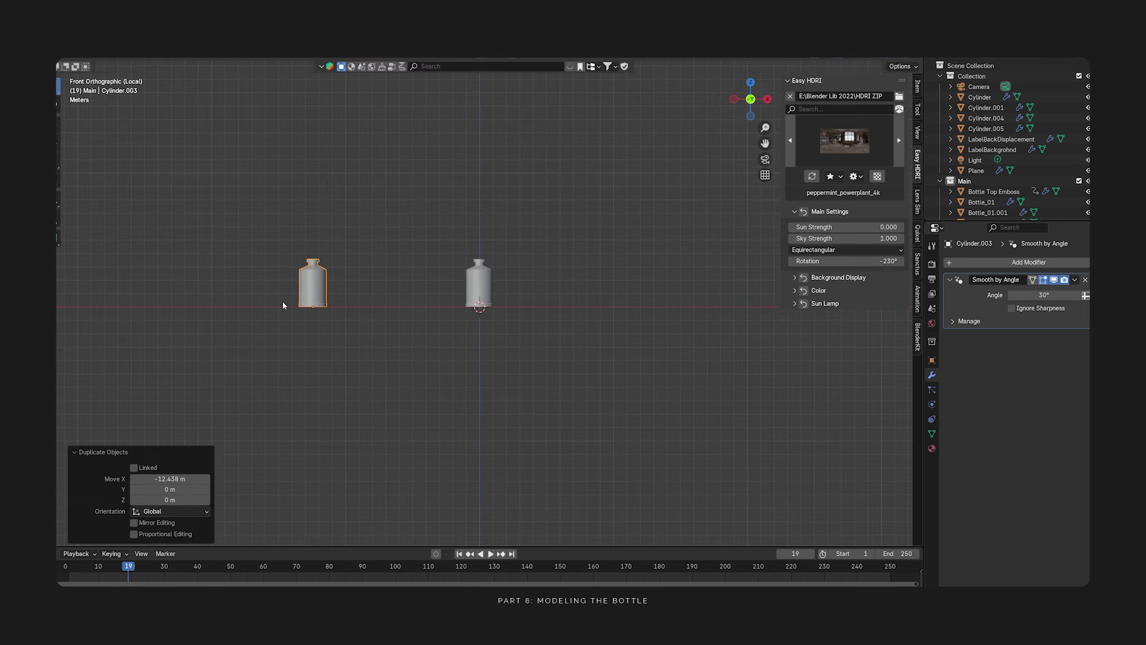
pyautogui.press('KP_Divide')
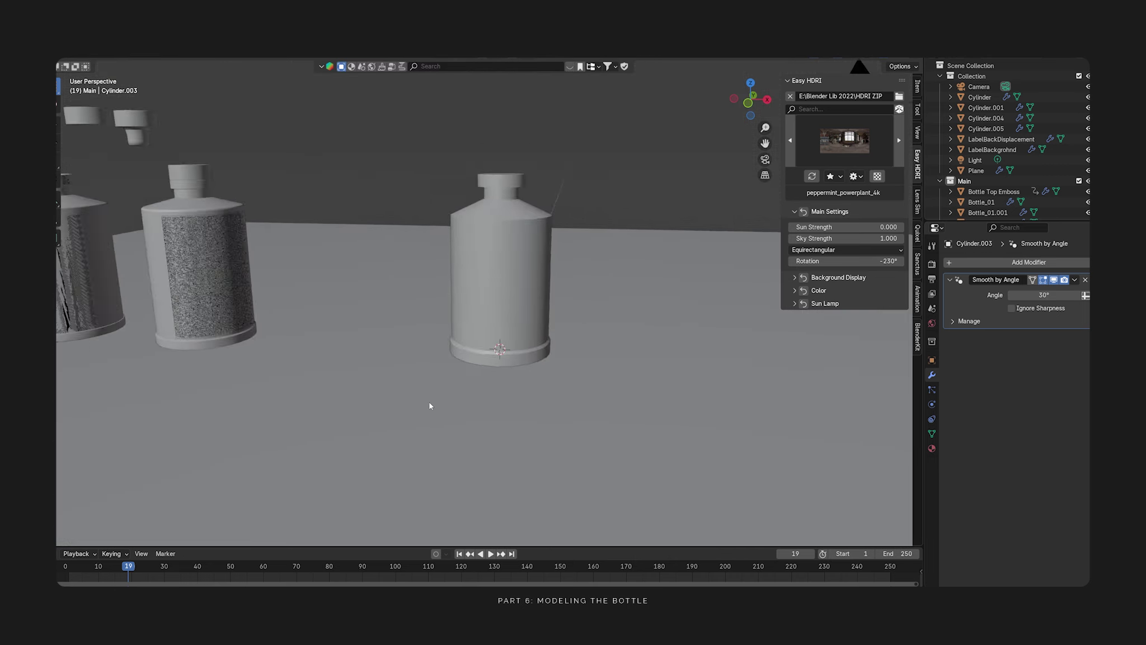
# - Isolate the original bottle in local view and select the outer edge loop of its underside in edit mode
pyautogui.scroll(6, 540, 285)
pyautogui.moveTo(540, 286); pyautogui.dragTo(520, 252, button='middle')
pyautogui.click(510, 315)
pyautogui.moveTo(509, 315); pyautogui.dragTo(502, 347, button='middle')
pyautogui.click(500, 293)
pyautogui.press('KP_Divide')
pyautogui.moveTo(500, 293); pyautogui.dragTo(511, 229, button='middle')
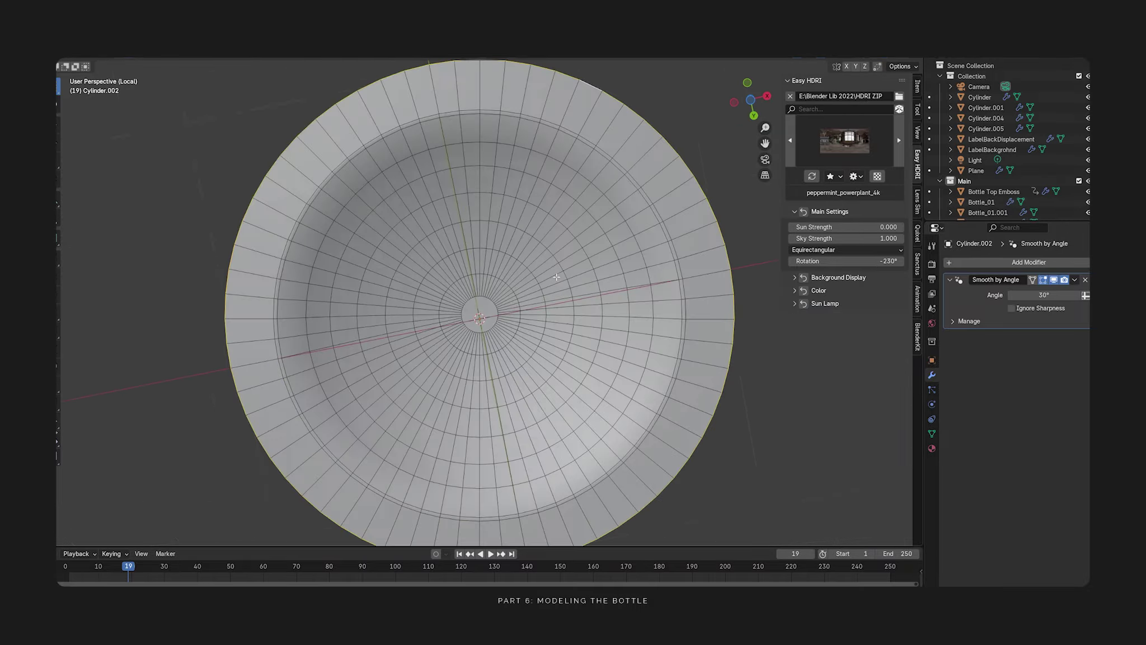
# - Try to bevel the bottle's outer bottom edge with 6 segments and a width of about 0.14 m
pyautogui.moveTo(526, 235); pyautogui.dragTo(540, 297, button='middle')
pyautogui.hotkey('ctrl', 'b')
pyautogui.scroll(5, 576, 333)
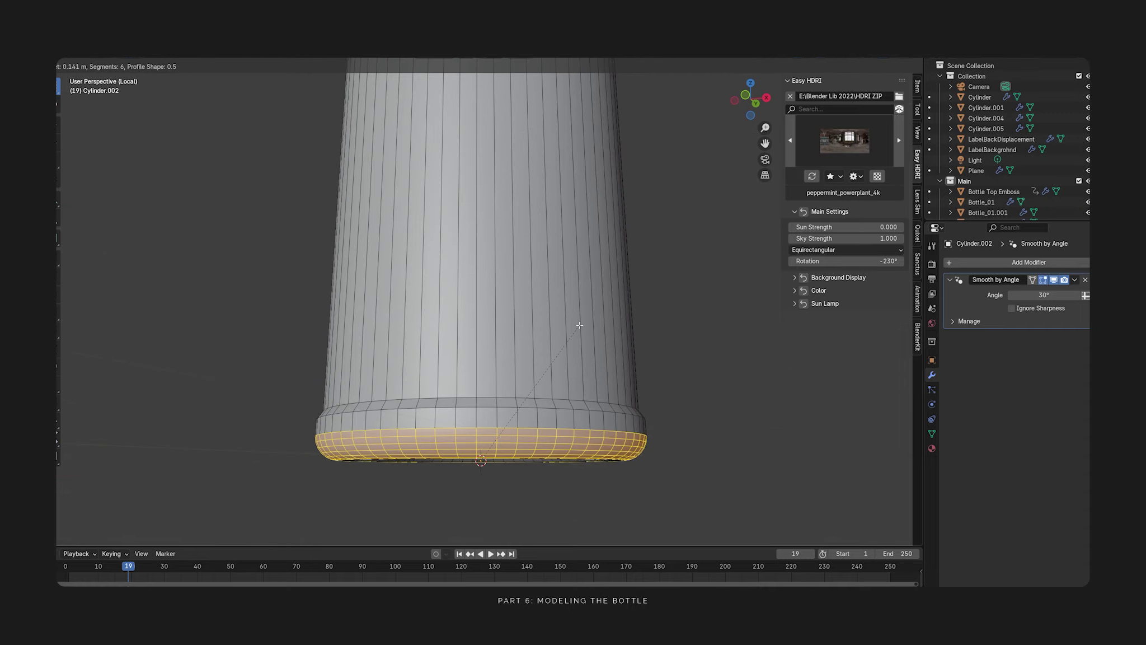
pyautogui.click(579, 328)
pyautogui.press('Tab')
pyautogui.scroll(-3, 571, 332)
pyautogui.moveTo(565, 336); pyautogui.dragTo(587, 379, button='middle')
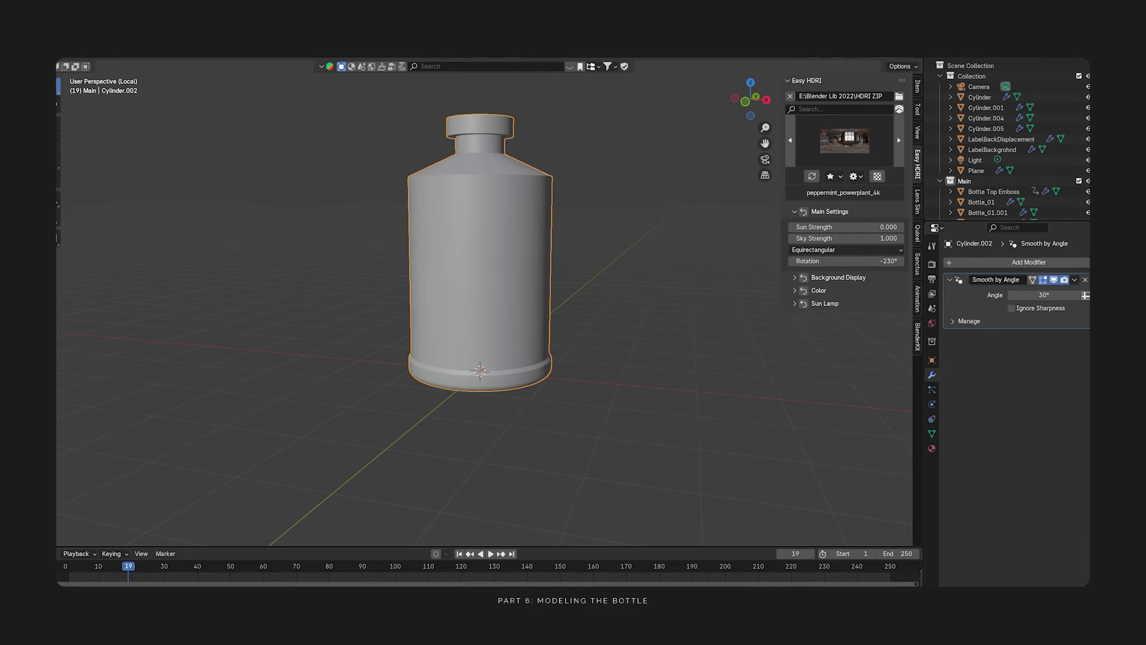
pyautogui.click(976, 170)
pyautogui.scroll(3, 541, 382)
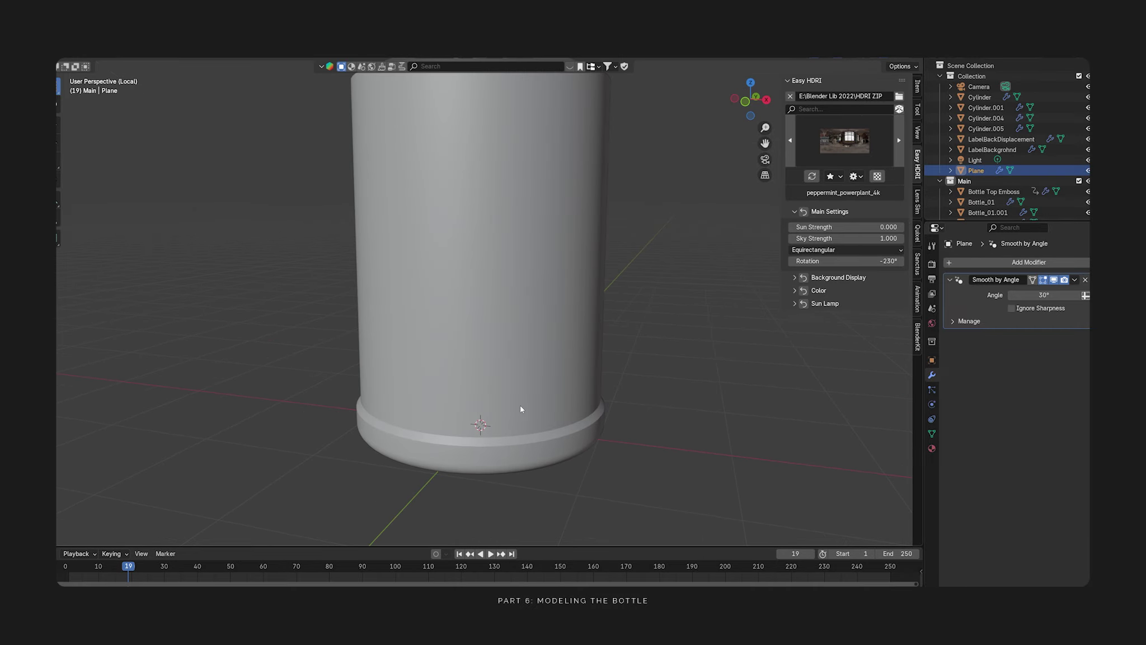
pyautogui.press('KP_1')
pyautogui.hotkey('ctrl', 'z')
pyautogui.hotkey('ctrl', 'z')
pyautogui.hotkey('ctrl', 'z')
# - Bevel the bottle's outer bottom edge narrowly with 6 segments in front view, and leave edit mode
pyautogui.hotkey('ctrl', 'b')
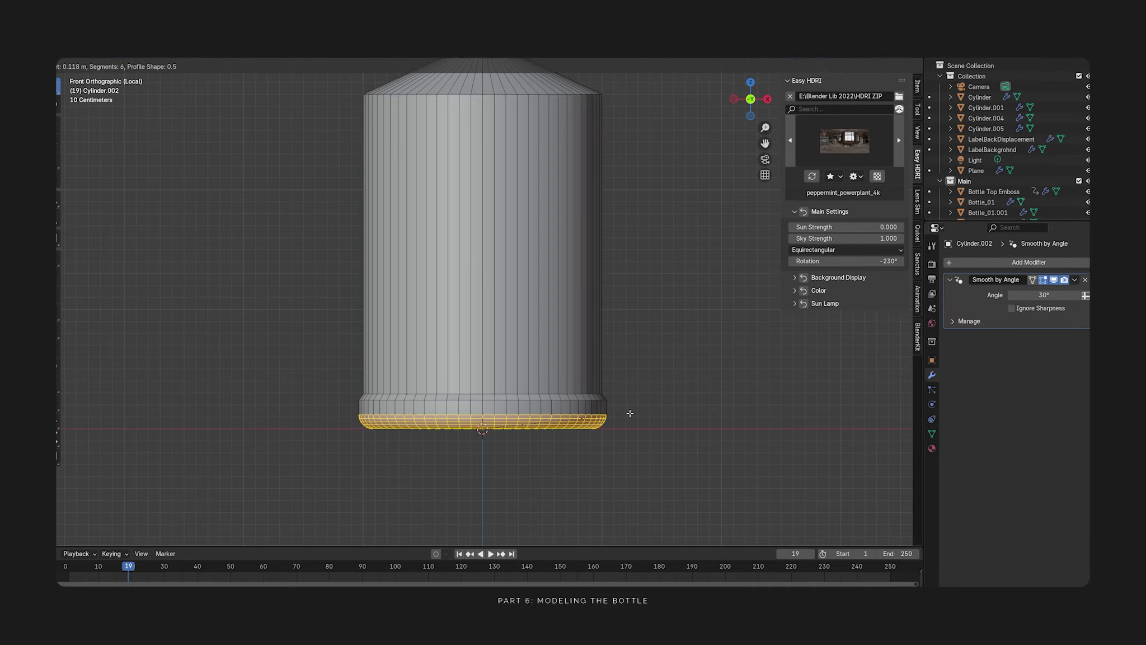
pyautogui.click(621, 413)
pyautogui.press('Tab')
pyautogui.press('Tab')
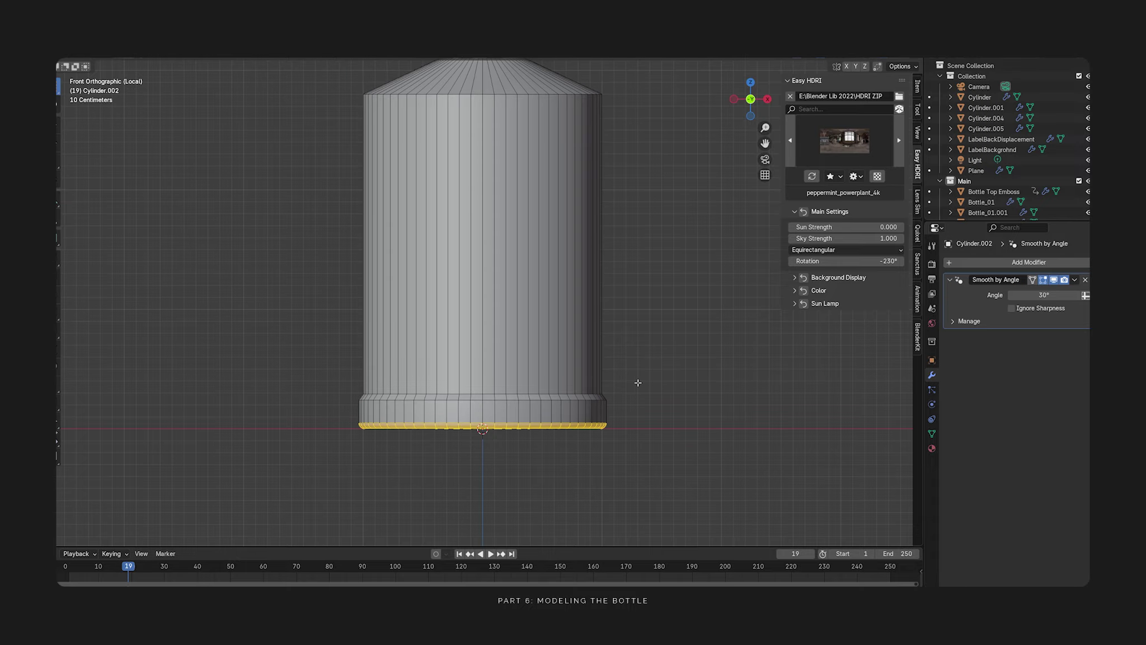
pyautogui.hotkey('ctrl', 'b')
pyautogui.click(648, 387)
pyautogui.moveTo(624, 356)
pyautogui.mouseDown(button='middle')
pyautogui.moveTo(596, 410)
pyautogui.moveTo(564, 374)
pyautogui.mouseUp(button='middle')
pyautogui.press('Tab')
# - Bevel the lower and upper edge loops of the base band's sloped top with 6 segments, the upper about 0.02 m wide
pyautogui.press('KP_1')
pyautogui.press('Tab')
pyautogui.scroll(1, 576, 402)
pyautogui.keyDown('alt'); pyautogui.click(578, 397); pyautogui.keyUp('alt')
pyautogui.hotkey('ctrl', 'b')
pyautogui.click(575, 392)
pyautogui.press('Tab')
pyautogui.press('Tab')
pyautogui.hotkey('ctrl', 'b')
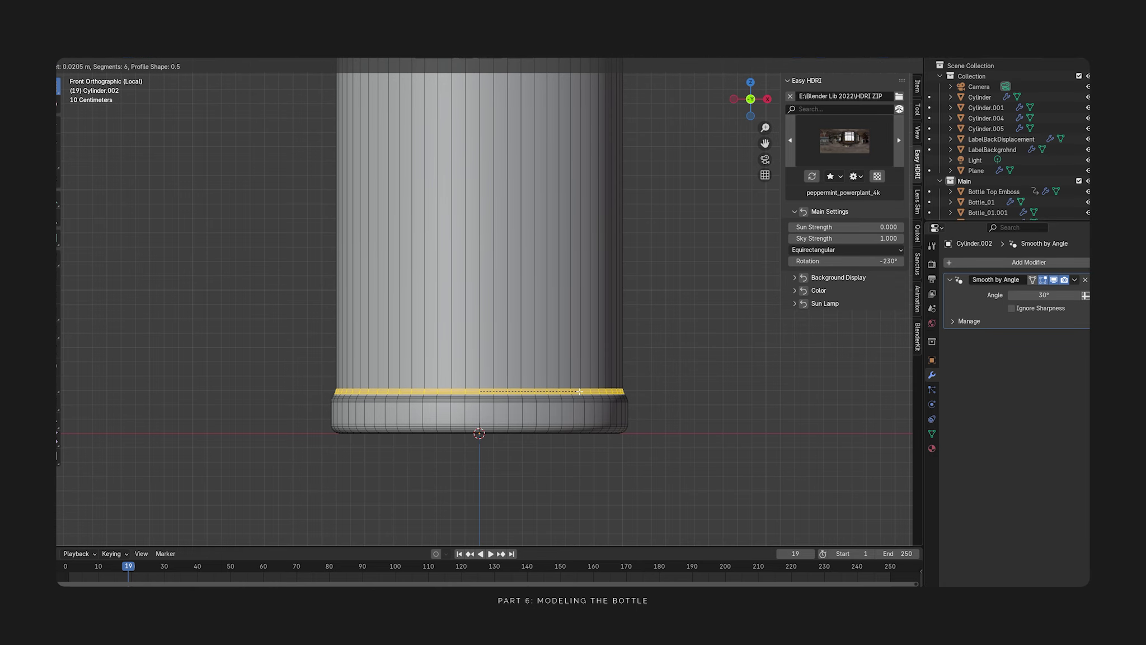
pyautogui.click(579, 392)
pyautogui.press('Tab')
# - Add evenly spaced, unslid horizontal loop cuts around the base band and clear the selection
pyautogui.keyDown('shift'); pyautogui.moveTo(546, 429); pyautogui.dragTo(533, 376, button='middle'); pyautogui.keyUp('shift')
pyautogui.scroll(2, 532, 376)
pyautogui.press('Tab')
pyautogui.hotkey('ctrl', 'r')
pyautogui.scroll(1, 543, 392)
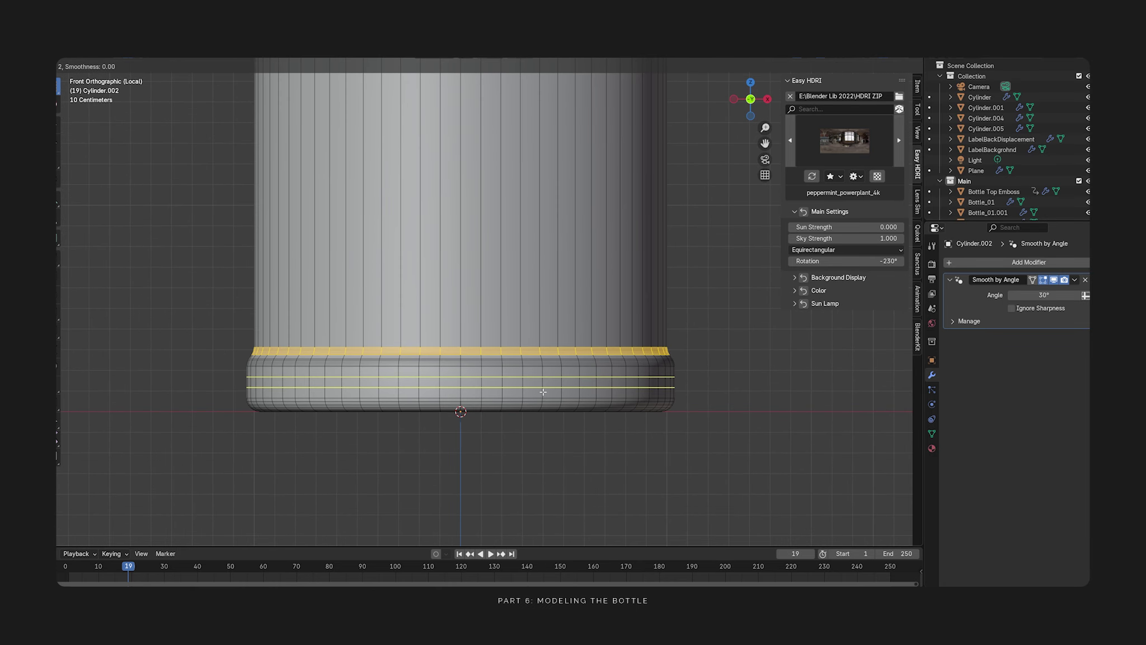
pyautogui.click(543, 392)
pyautogui.rightClick(545, 389)
pyautogui.hotkey('alt', 'a')
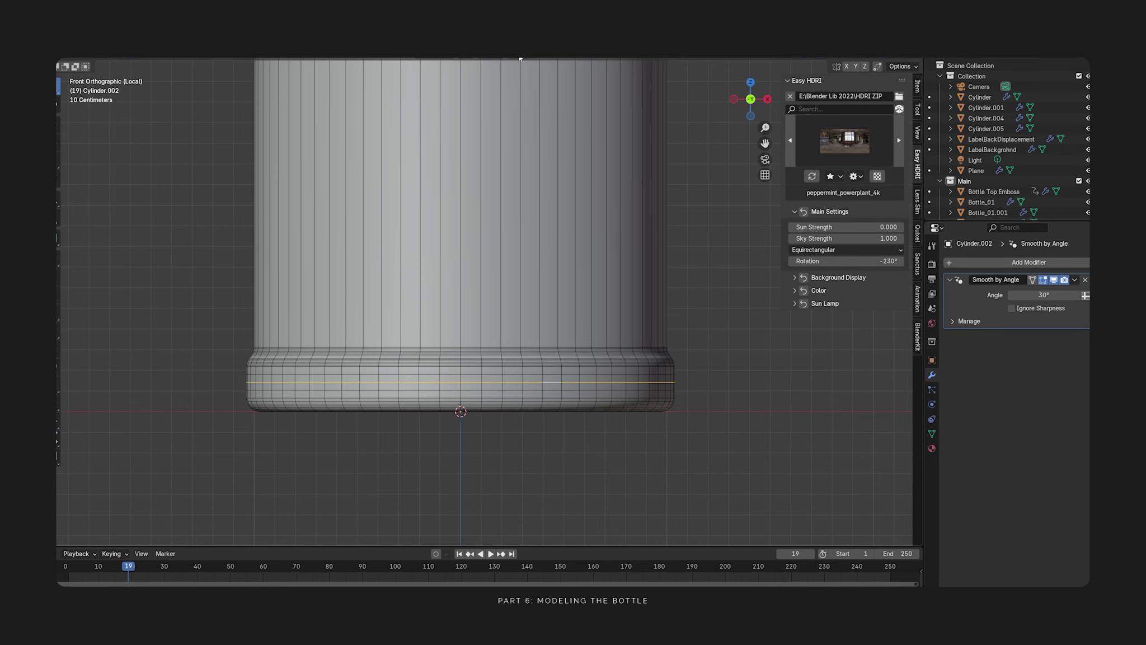
# - Scale the base band's middle edge loop slightly outward using smooth proportional editing with a size of about 0.16, and leave edit mode
pyautogui.press('s')
pyautogui.scroll(5, 564, 355)
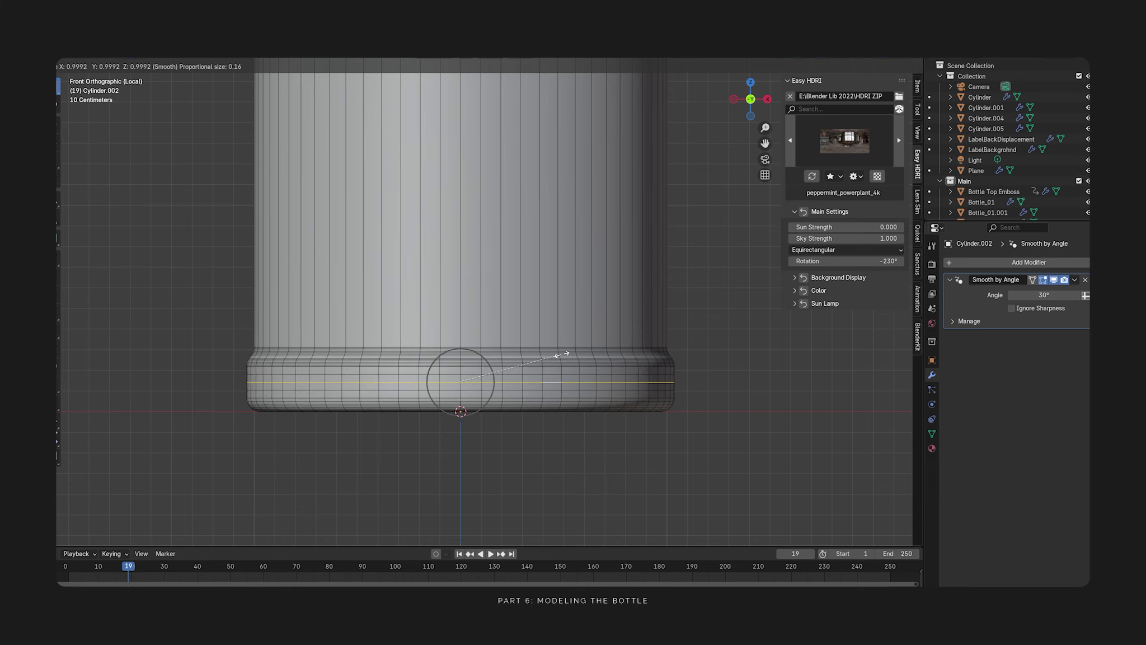
pyautogui.click(564, 354)
pyautogui.press('Tab')
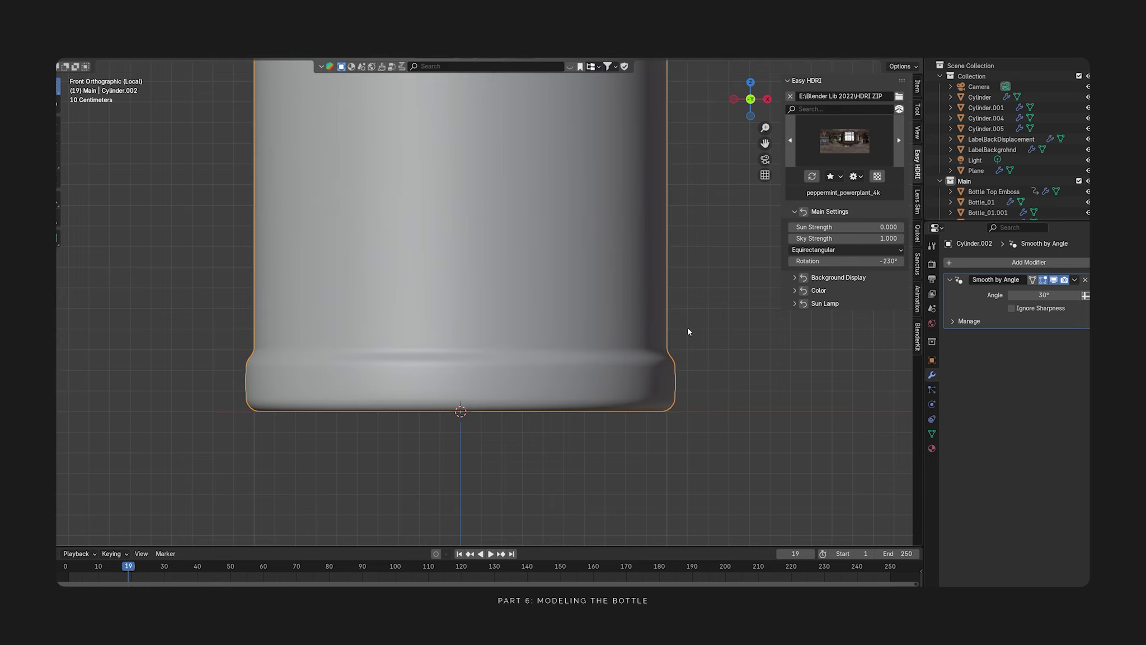
pyautogui.scroll(-4, 565, 371)
pyautogui.moveTo(610, 310); pyautogui.dragTo(510, 376, button='middle')
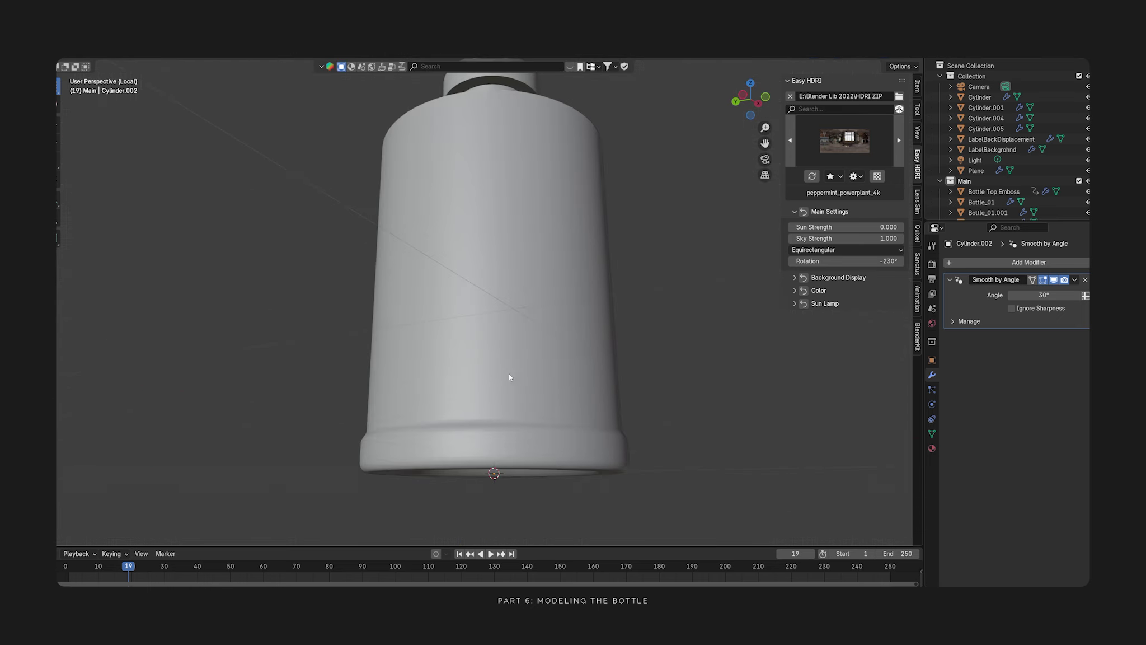
# - Scale the beveled ring of loops above the base band by about 0.567 along Z with proportional editing off
pyautogui.press('Tab')
pyautogui.keyDown('shift'); pyautogui.moveTo(541, 420); pyautogui.dragTo(540, 353, button='middle'); pyautogui.keyUp('shift')
pyautogui.scroll(4, 514, 372)
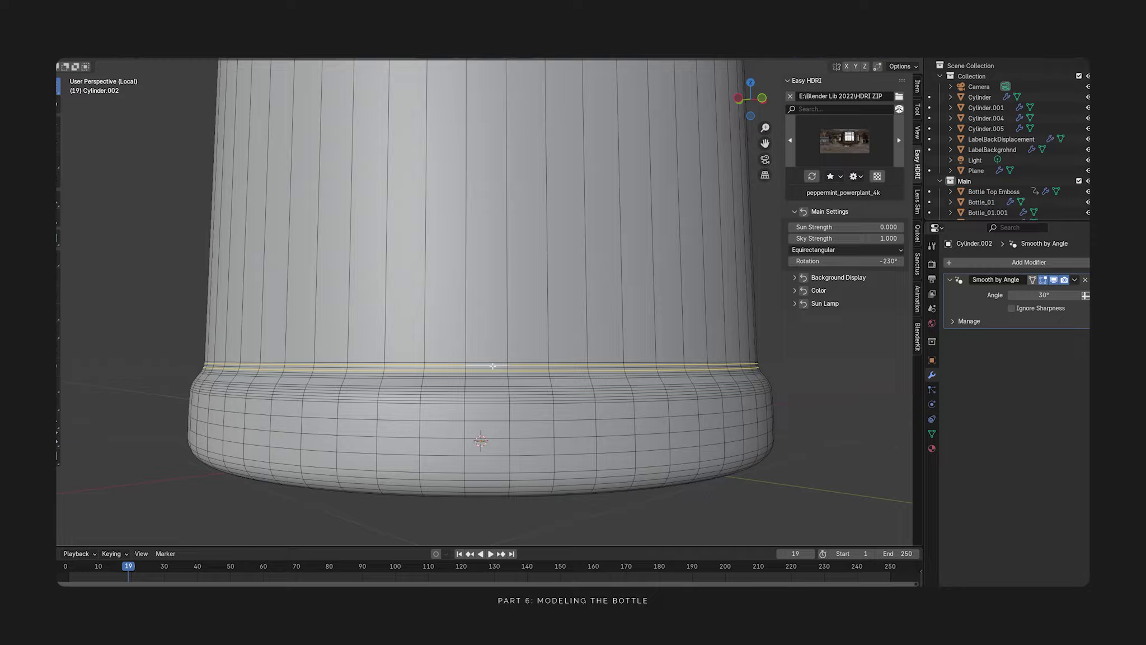
pyautogui.press('s')
pyautogui.press('z')
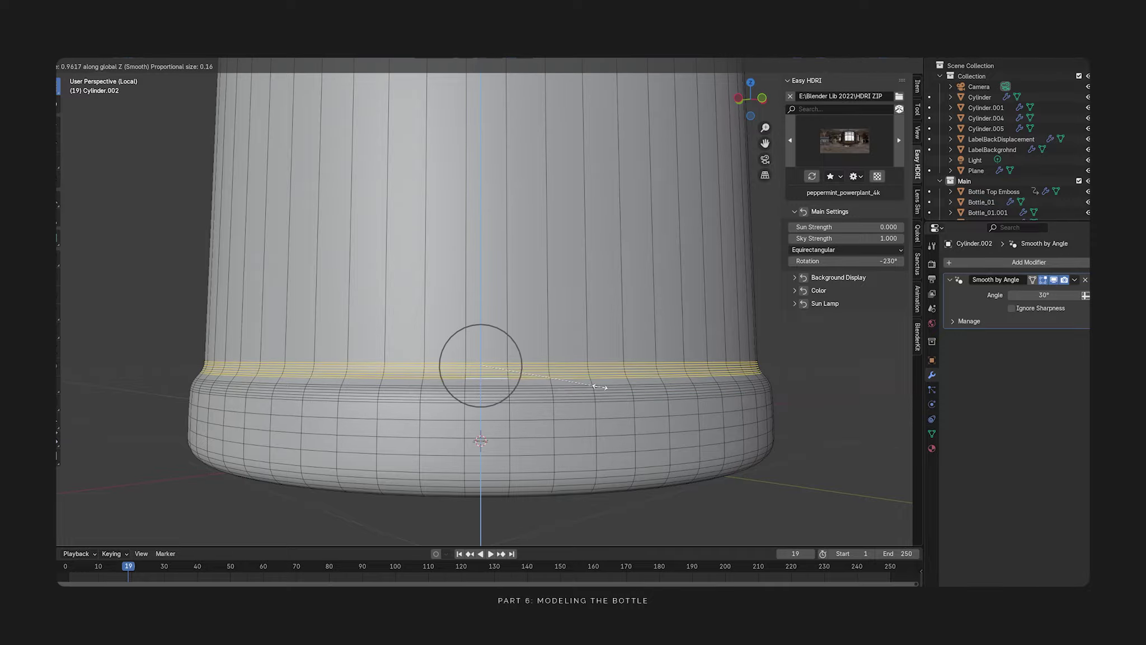
pyautogui.rightClick(571, 376)
pyautogui.press('KP_1')
pyautogui.press('s')
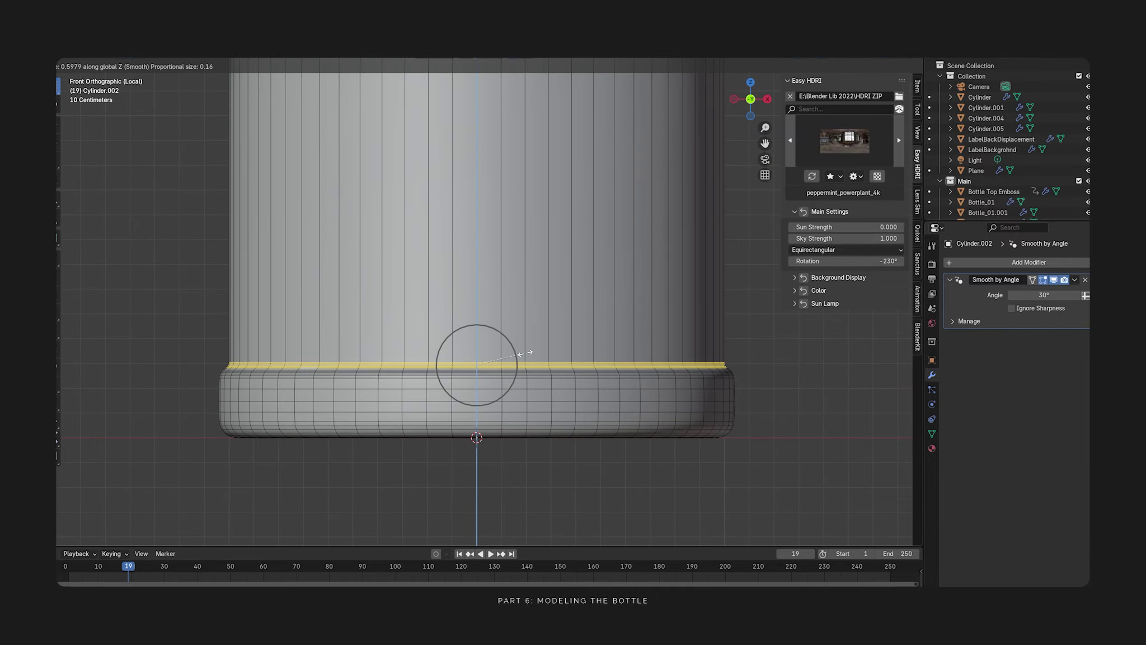
pyautogui.scroll(-3, 560, 347)
pyautogui.press('z')
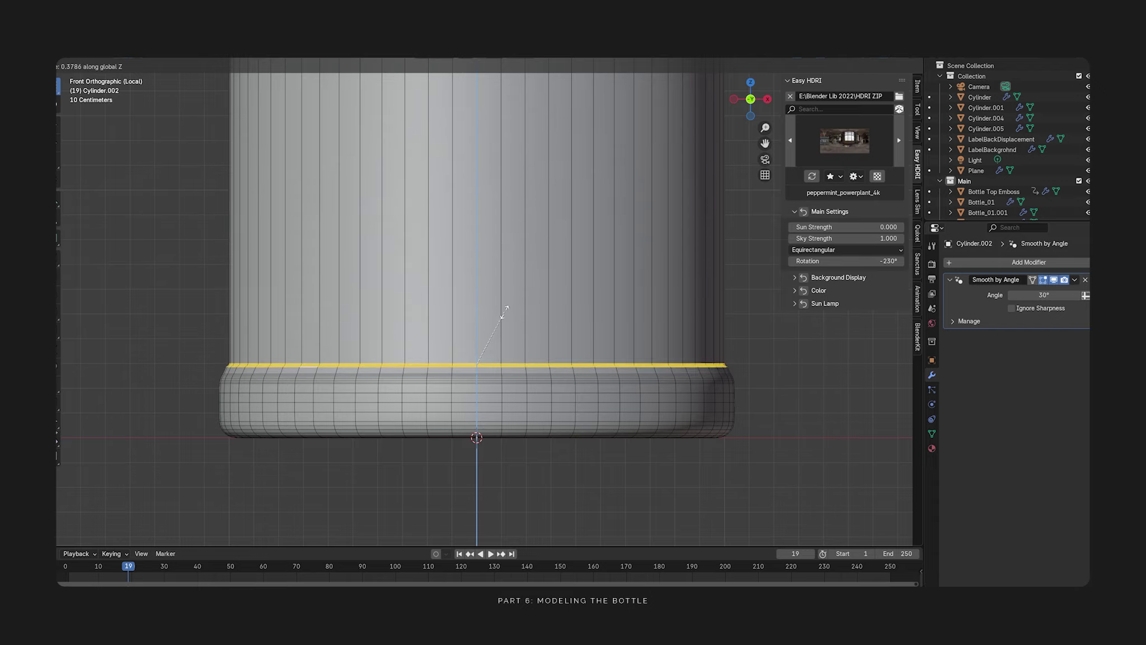
pyautogui.press('Return')
# - Lower the flattened ring above the base band by about 0.01 m along Z, and leave edit mode
pyautogui.press('g')
pyautogui.press('z')
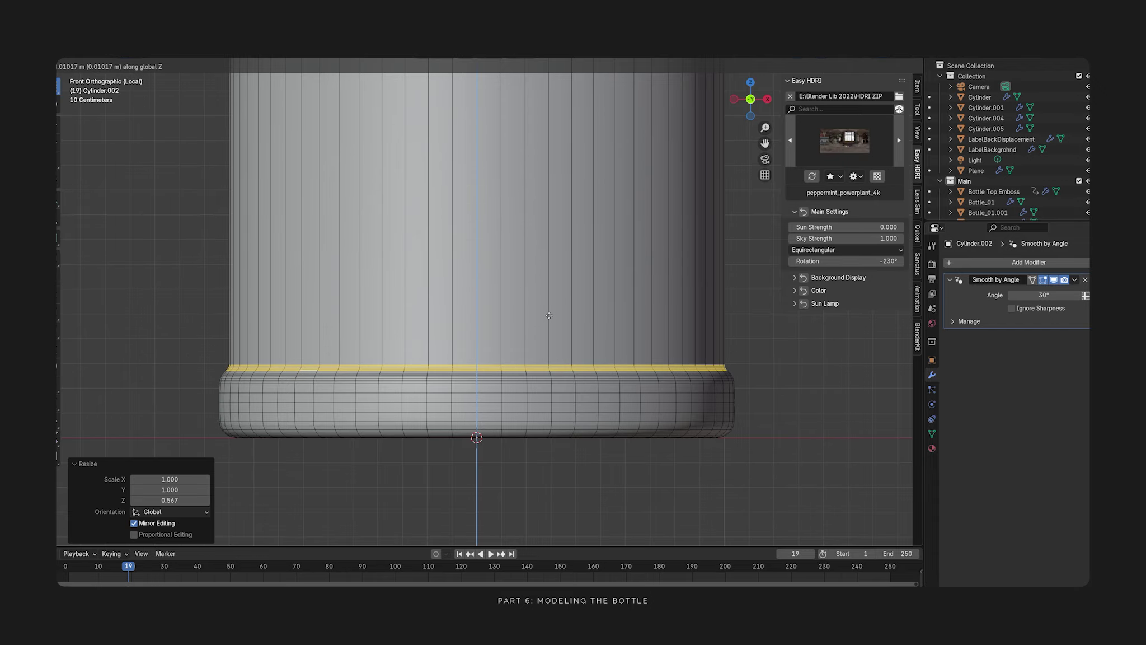
pyautogui.click(549, 315)
pyautogui.scroll(3, 514, 353)
pyautogui.keyDown('shift'); pyautogui.moveTo(514, 353); pyautogui.dragTo(531, 322, button='middle'); pyautogui.keyUp('shift')
pyautogui.press('Tab')
pyautogui.scroll(-6, 537, 250)
pyautogui.moveTo(507, 256); pyautogui.dragTo(522, 306, button='middle')
pyautogui.scroll(-4, 503, 316)
pyautogui.scroll(-2, 522, 306)
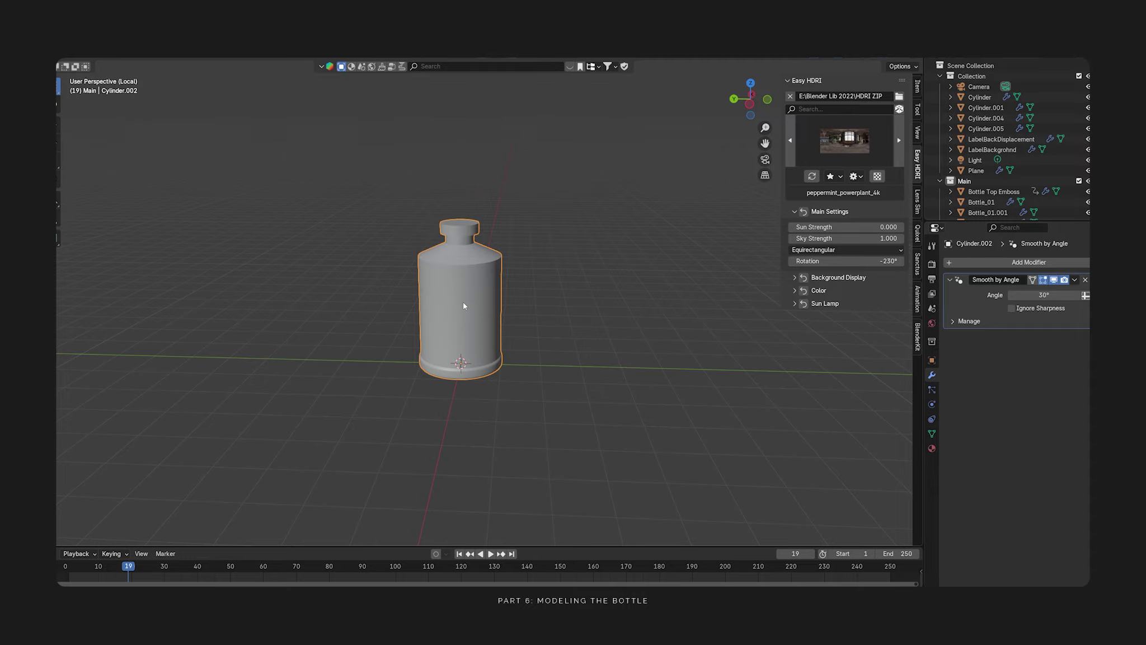
# - Bevel the edge loop between the bottle's body and its sloped shoulder with 6 segments
pyautogui.press('KP_1')
pyautogui.press('Tab')
pyautogui.scroll(5, 467, 302)
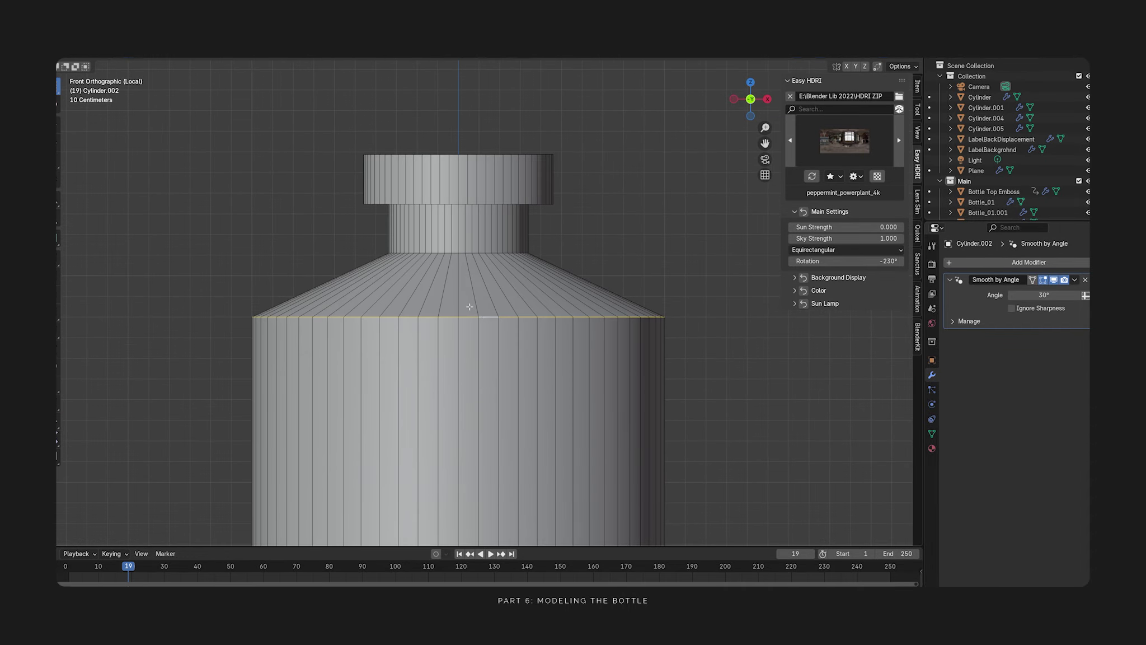
pyautogui.hotkey('ctrl', 'b')
pyautogui.click(484, 317)
pyautogui.press('Tab')
# - Bevel the neck's bottom and top edge loops and the lip's lower outer edge with 7 segments and a width of 0.0234 m
pyautogui.press('Tab')
pyautogui.scroll(3, 608, 330)
pyautogui.click(457, 221)
pyautogui.moveTo(462, 222); pyautogui.dragTo(474, 209, button='middle')
pyautogui.moveTo(483, 146); pyautogui.dragTo(492, 153, button='middle')
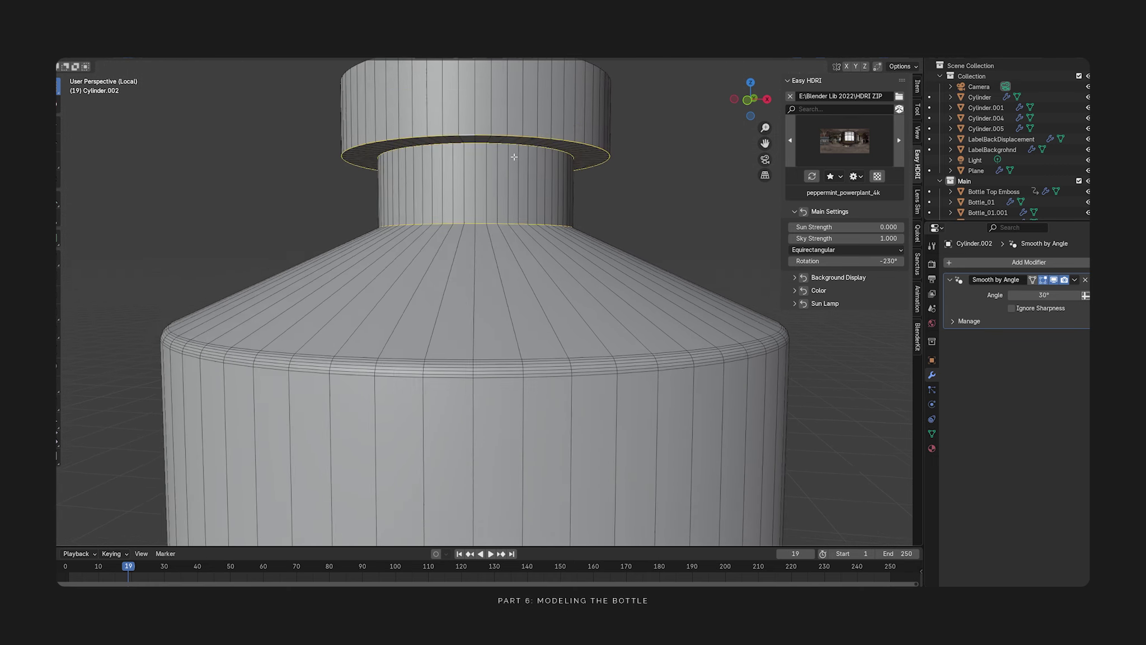
pyautogui.hotkey('ctrl', 'b')
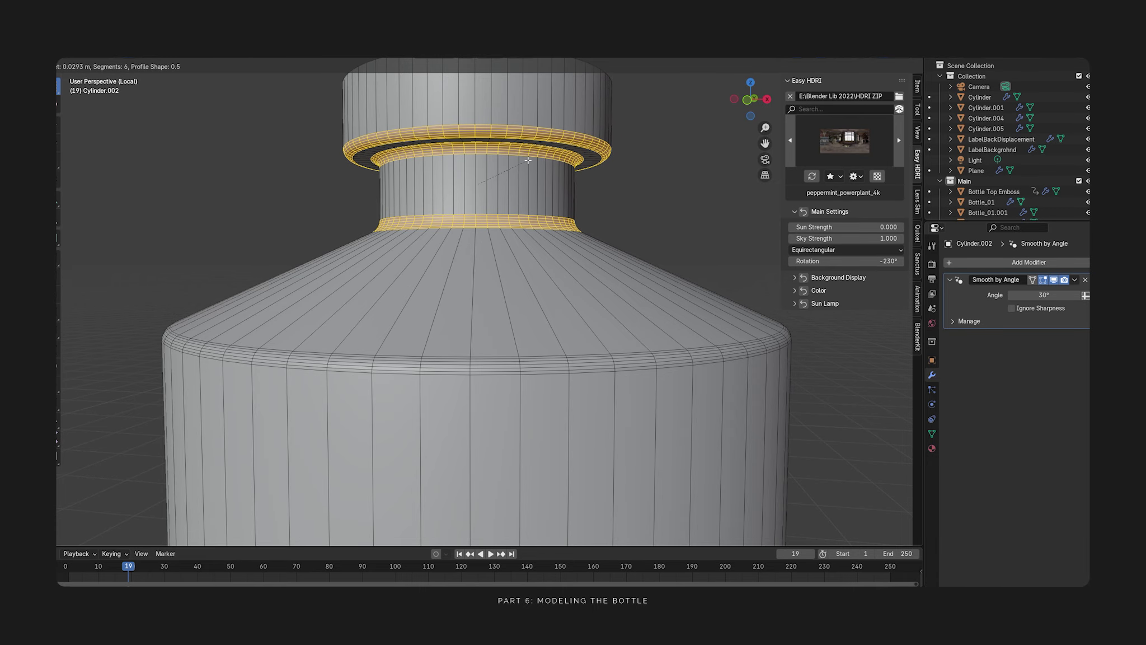
pyautogui.scroll(1, 529, 162)
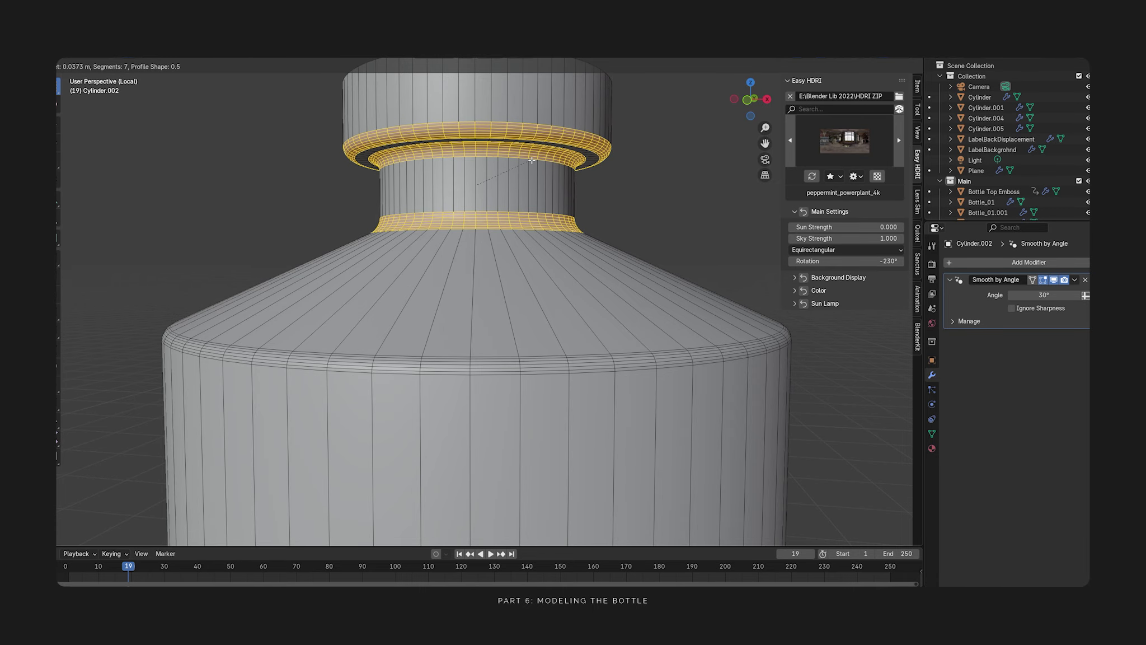
pyautogui.click(525, 161)
pyautogui.moveTo(526, 161); pyautogui.dragTo(537, 185, button='middle')
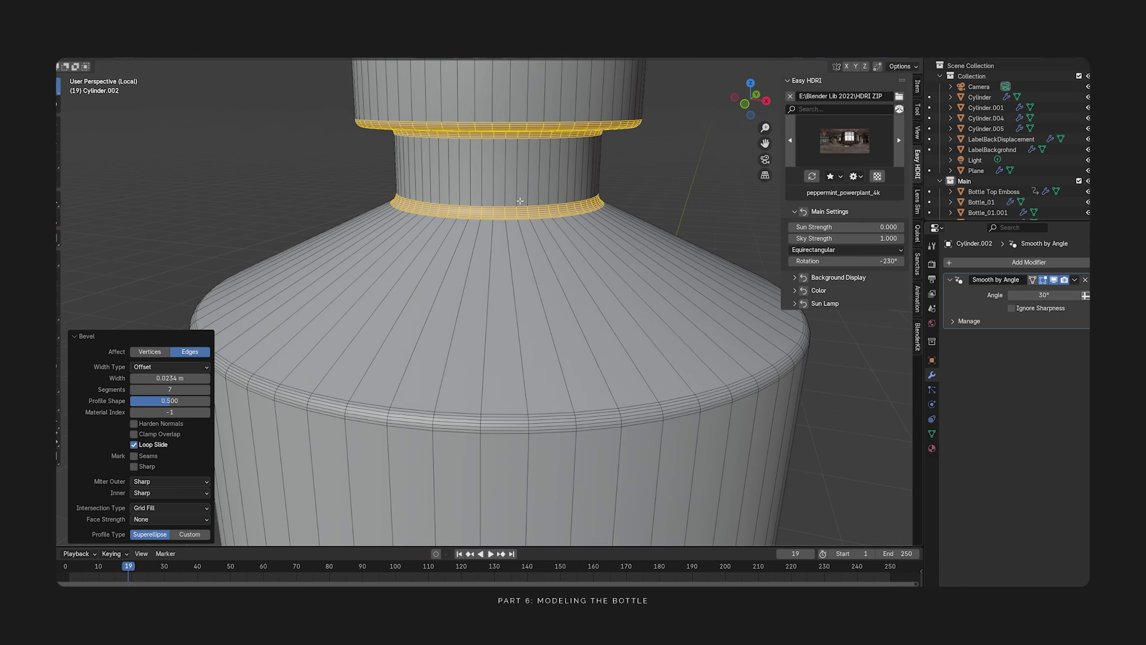
pyautogui.press('Tab')
# - Bevel the lip's top outer edge with 7 segments and a width of about 0.04 m, and leave edit mode
pyautogui.scroll(-5, 589, 214)
pyautogui.moveTo(590, 213); pyautogui.dragTo(475, 326, button='middle')
pyautogui.scroll(3, 523, 260)
pyautogui.click(474, 326)
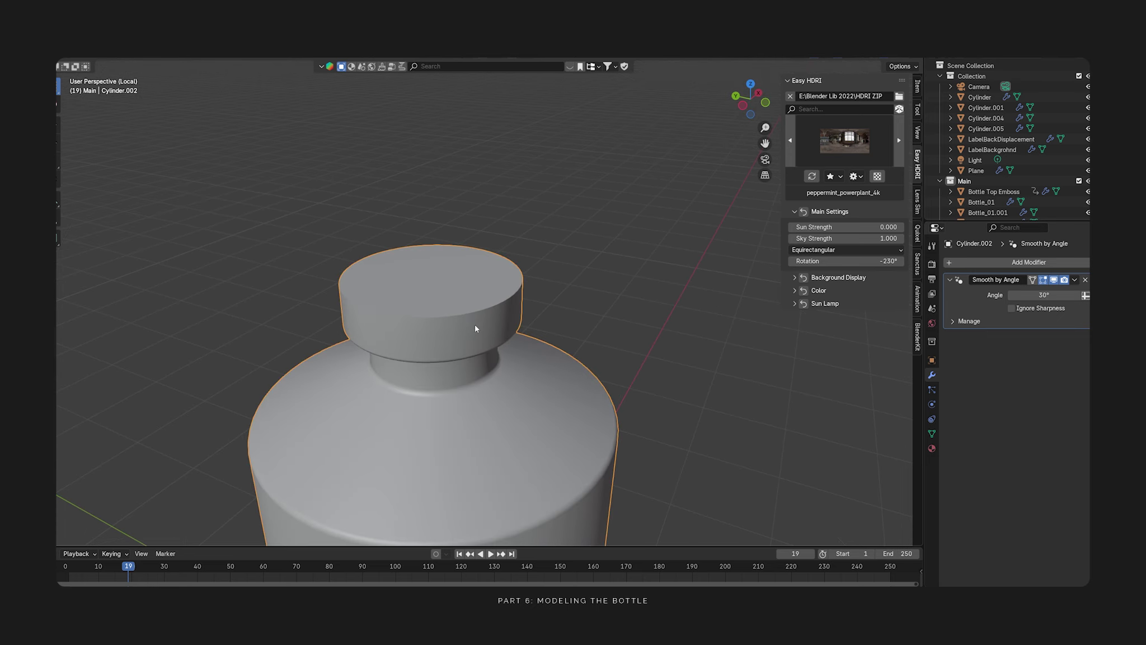
pyautogui.press('Tab')
pyautogui.click(475, 316)
pyautogui.press('KP_1')
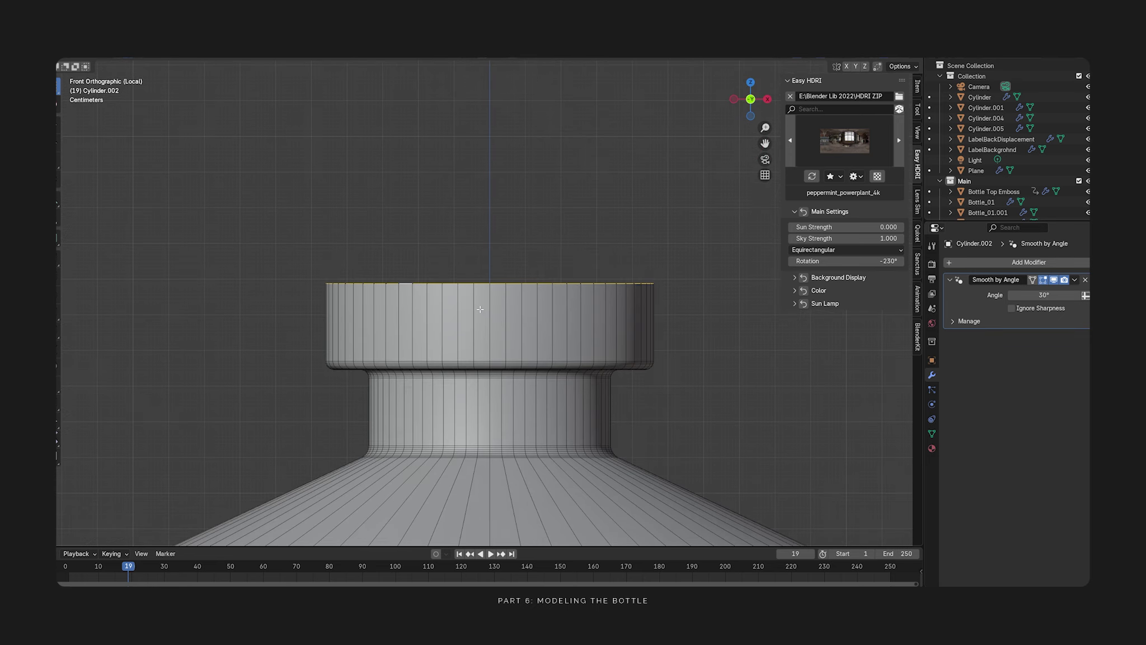
pyautogui.hotkey('ctrl', 'b')
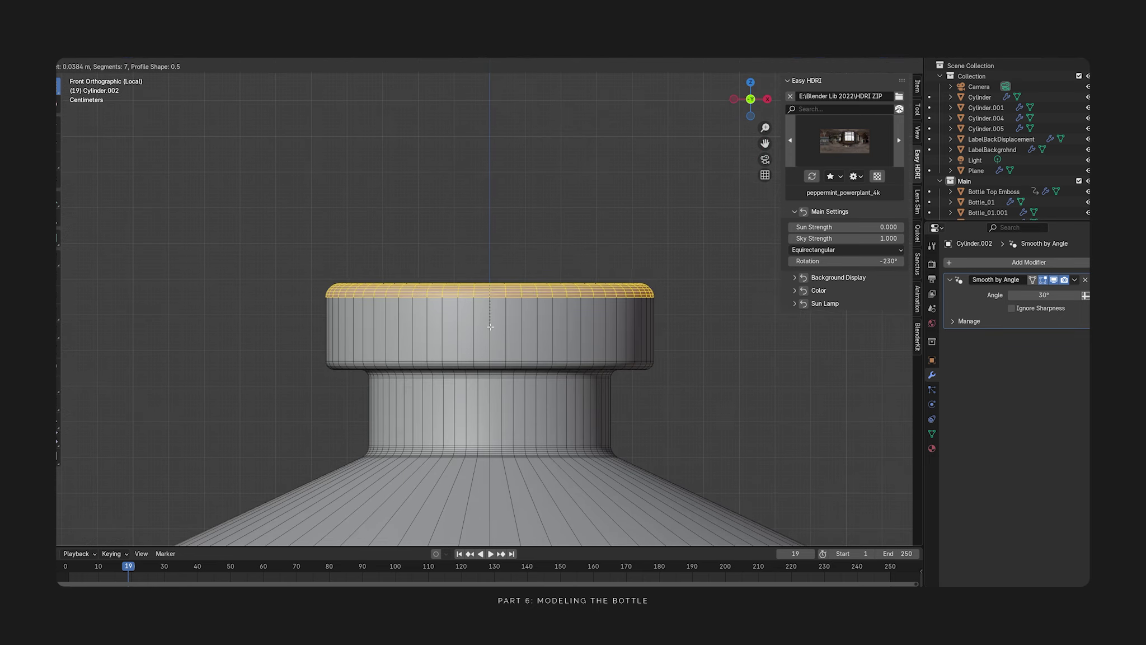
pyautogui.click(492, 323)
pyautogui.press('Tab')
pyautogui.moveTo(492, 324); pyautogui.dragTo(515, 326, button='middle')
pyautogui.scroll(-3, 515, 326)
# - Delete the central circular face on top of the lip to open the bottle's mouth
pyautogui.press('Tab')
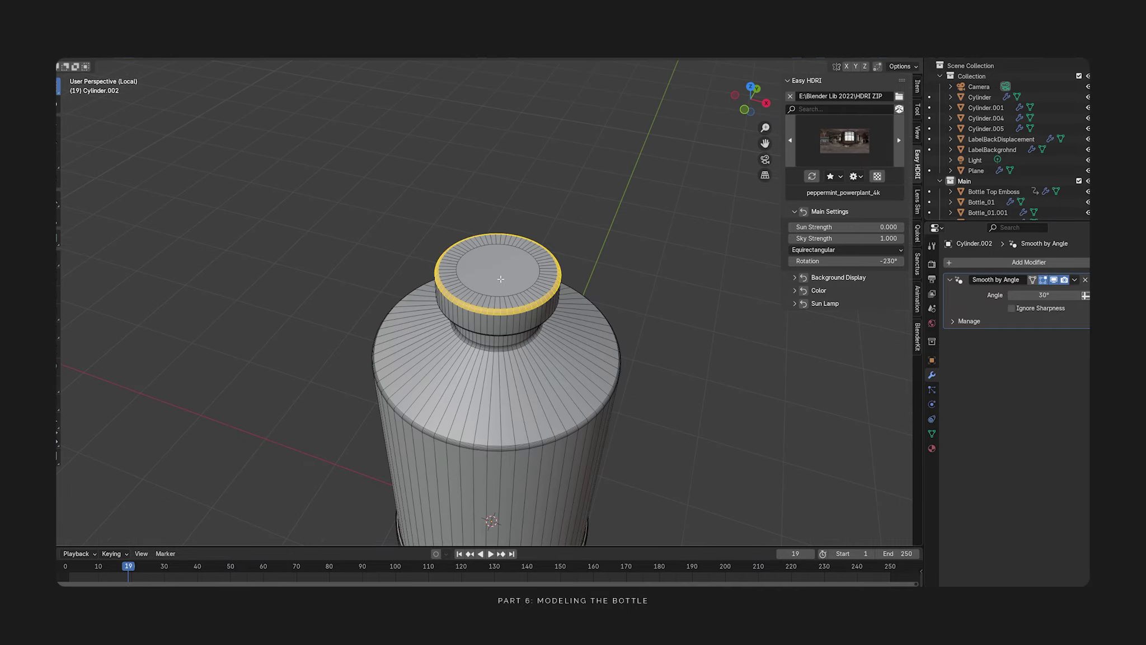
pyautogui.scroll(4, 500, 277)
pyautogui.press('3')
pyautogui.click(512, 248)
pyautogui.press('x')
pyautogui.click(512, 248)
# - Try to move the mouth opening's edge loop along Z
pyautogui.moveTo(512, 248); pyautogui.dragTo(588, 273, button='middle')
pyautogui.press('g')
pyautogui.press('z')
pyautogui.click(586, 342)
pyautogui.hotkey('ctrl', 'z')
# - Extrude the mouth opening's edge loop down about 0.36 m along Z to form an inner wall
pyautogui.hotkey('alt', 'e')
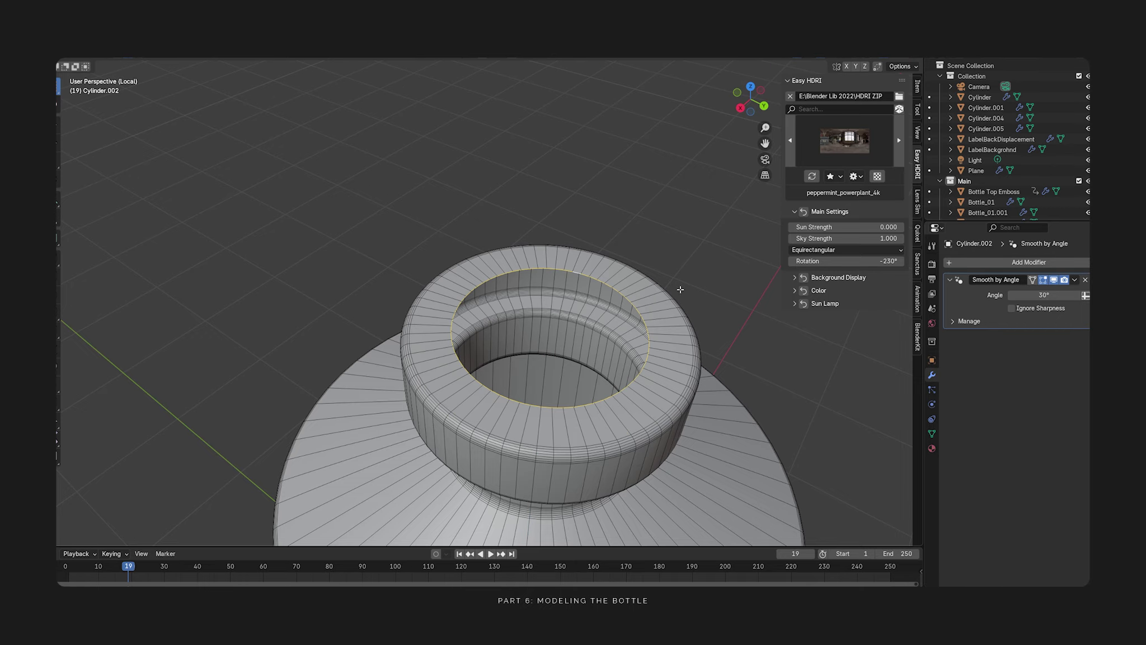
pyautogui.press('e')
pyautogui.press('z')
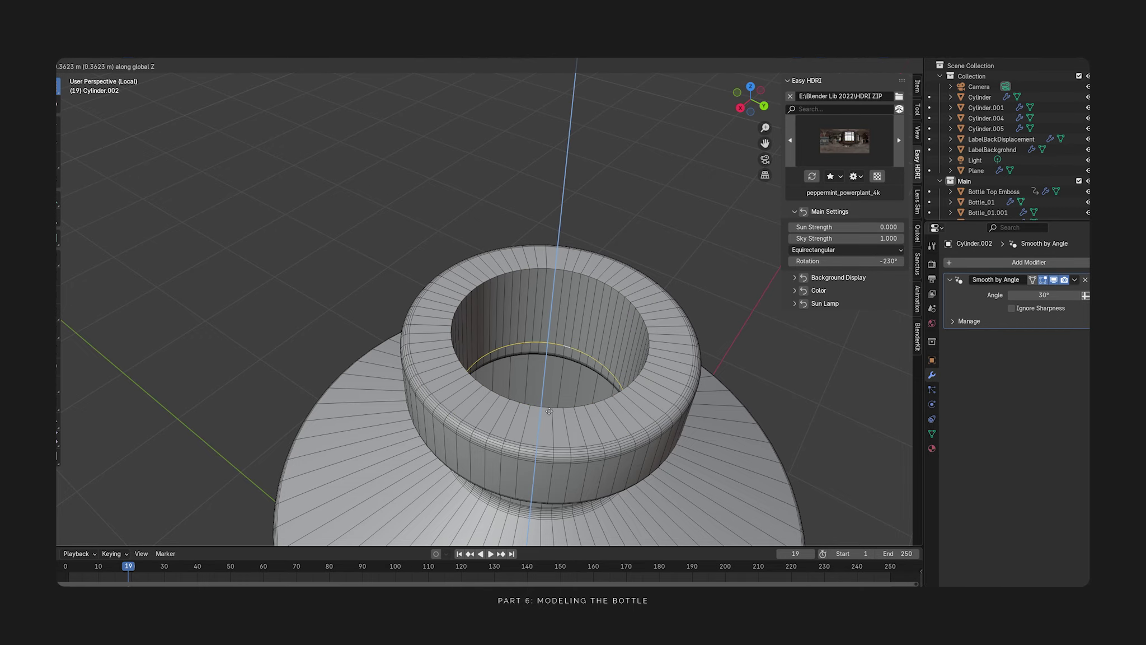
pyautogui.click(552, 408)
# - Scale the inner wall's top and bottom edge loops up uniformly by about 1.08
pyautogui.keyDown('alt'); pyautogui.keyDown('shift'); pyautogui.click(599, 282); pyautogui.keyUp('shift'); pyautogui.keyUp('alt')
pyautogui.press('s')
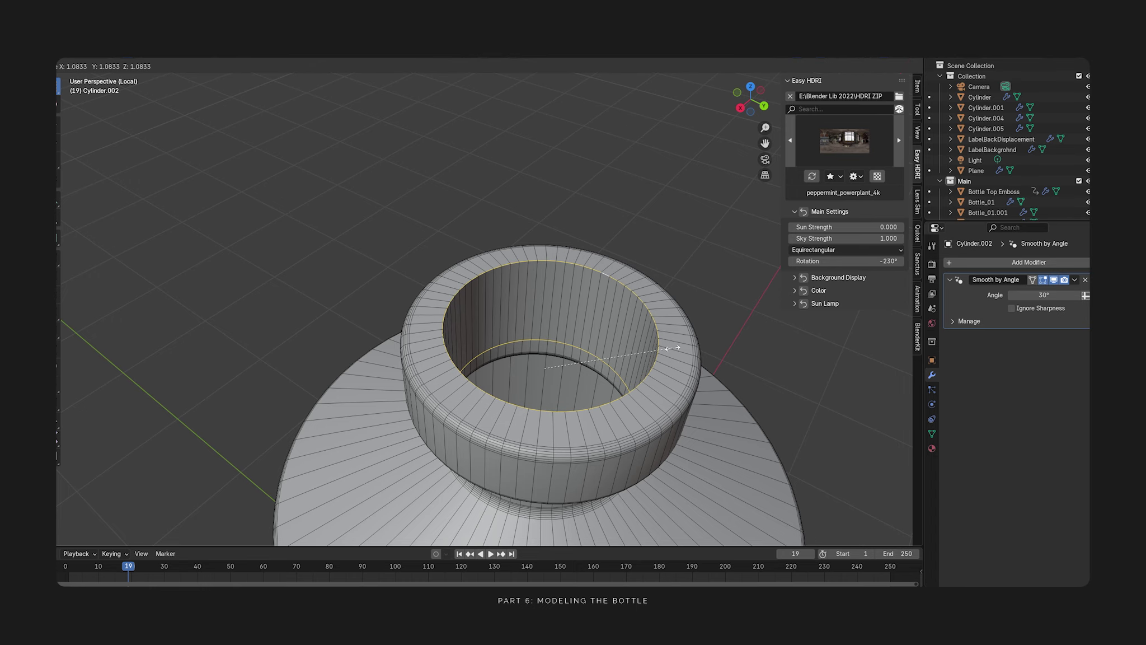
pyautogui.click(671, 348)
# - Lower only the inner wall's bottom edge loop further along Z into the neck
pyautogui.hotkey('alt', 'a')
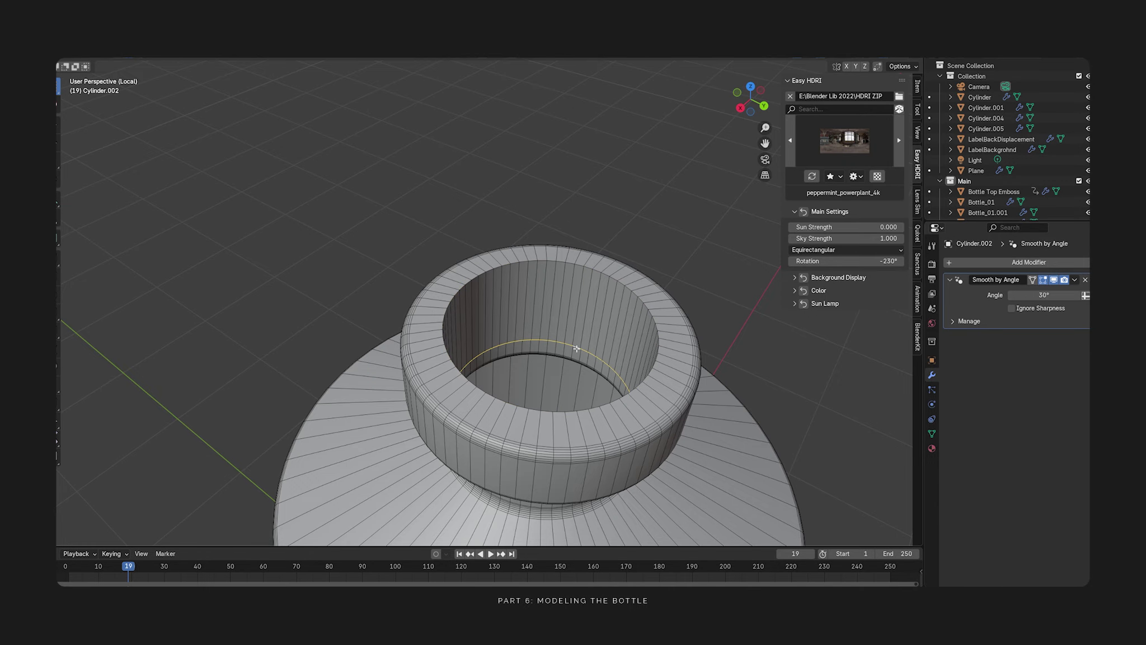
pyautogui.press('g')
pyautogui.press('z')
pyautogui.click(582, 364)
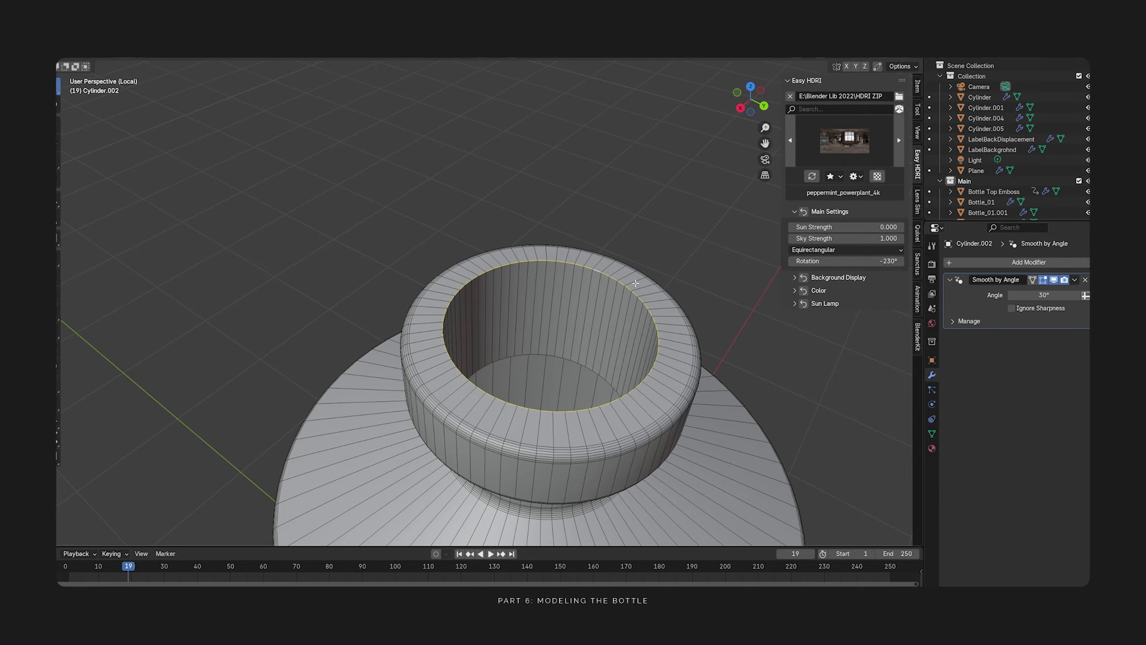
# - Try a vertex bevel on the mouth's inner rim loop
pyautogui.moveTo(635, 283); pyautogui.dragTo(625, 277, button='middle')
pyautogui.hotkey('ctrl', 'shift', 'b')
pyautogui.click(627, 320)
pyautogui.hotkey('ctrl', 'z')
# - Bevel the mouth's inner rim edge with 7 segments and a width of about 0.027 m, and leave edit mode
pyautogui.hotkey('ctrl', 'b')
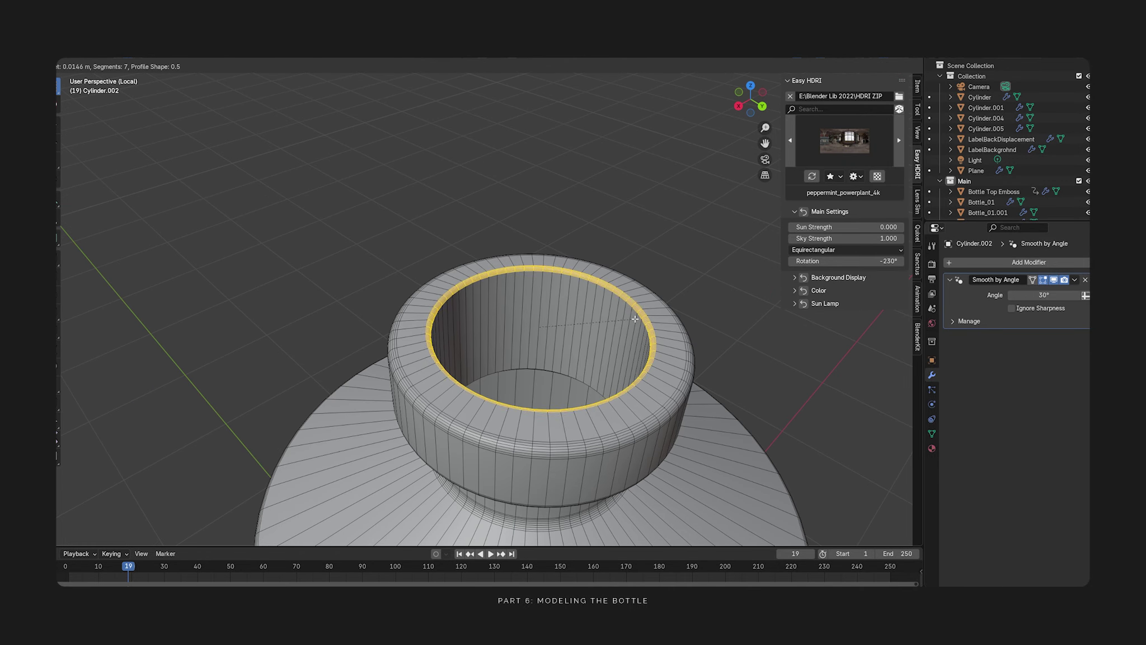
pyautogui.click(637, 320)
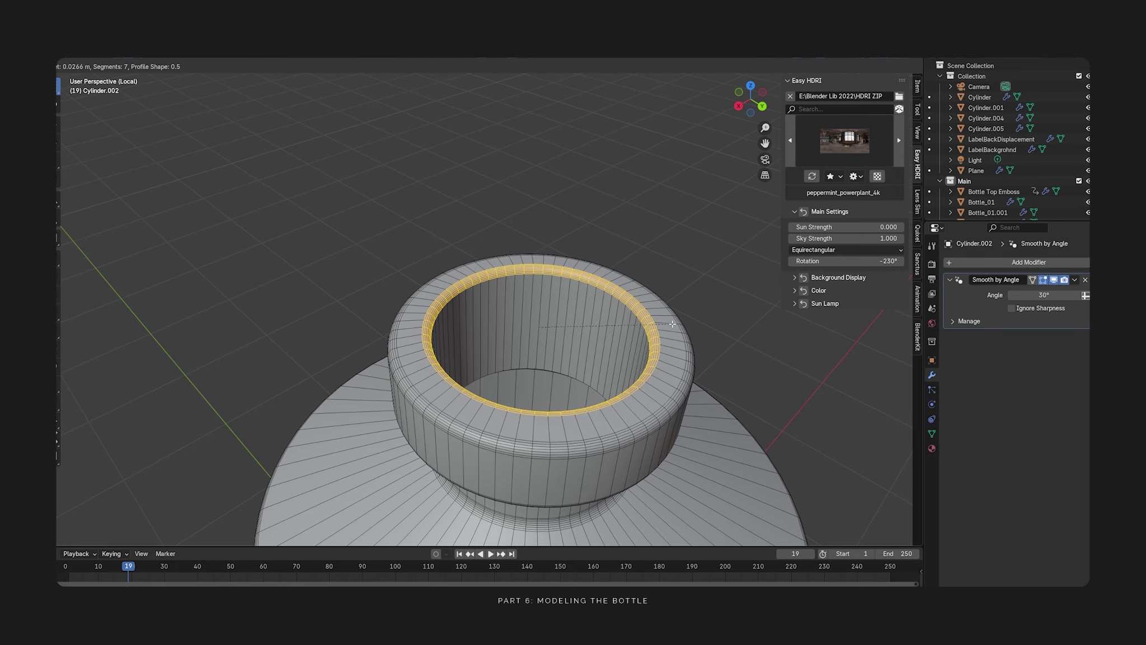
pyautogui.press('Tab')
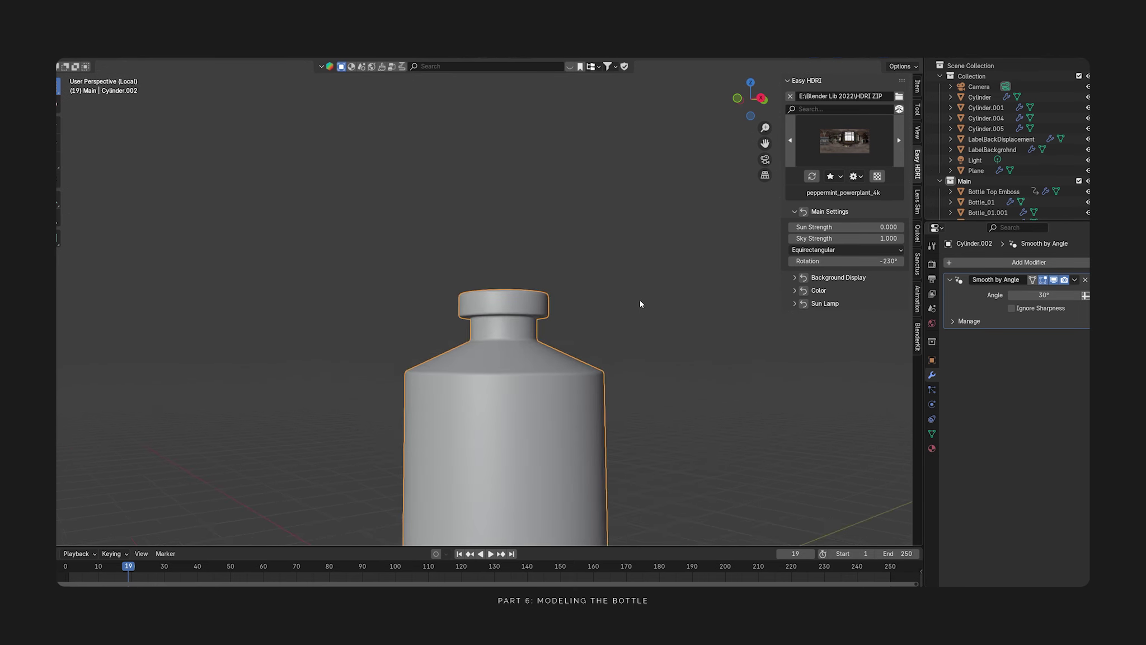
# - Examine the bottle's topology and shading around the lip, neck, shoulder and body
pyautogui.press('Tab')
pyautogui.scroll(5, 518, 345)
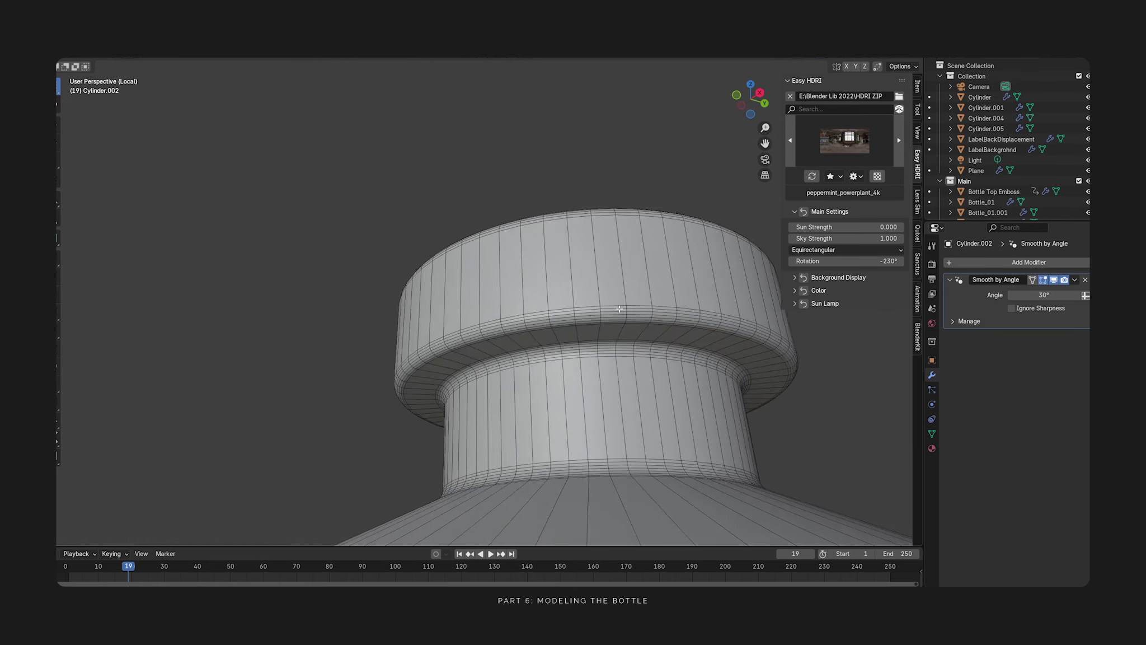
pyautogui.scroll(-7, 518, 346)
pyautogui.moveTo(518, 345); pyautogui.dragTo(586, 350, button='middle')
pyautogui.keyDown('shift'); pyautogui.moveTo(588, 406); pyautogui.dragTo(602, 330, button='middle'); pyautogui.keyUp('shift')
pyautogui.scroll(5, 602, 330)
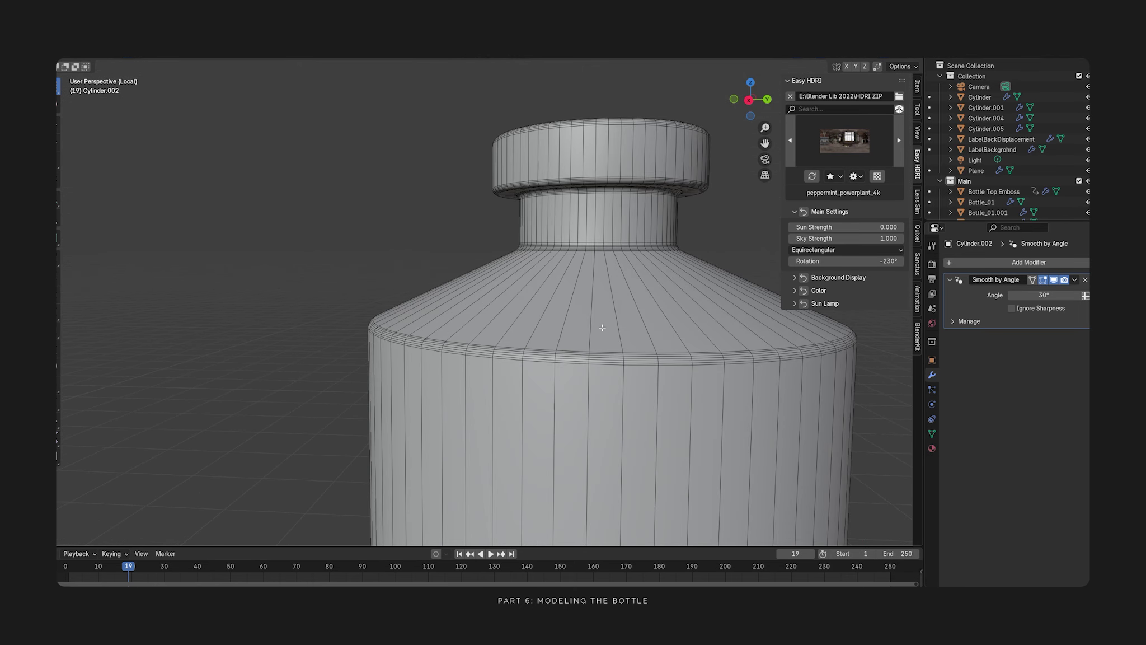
pyautogui.scroll(-5, 607, 329)
pyautogui.scroll(2, 598, 325)
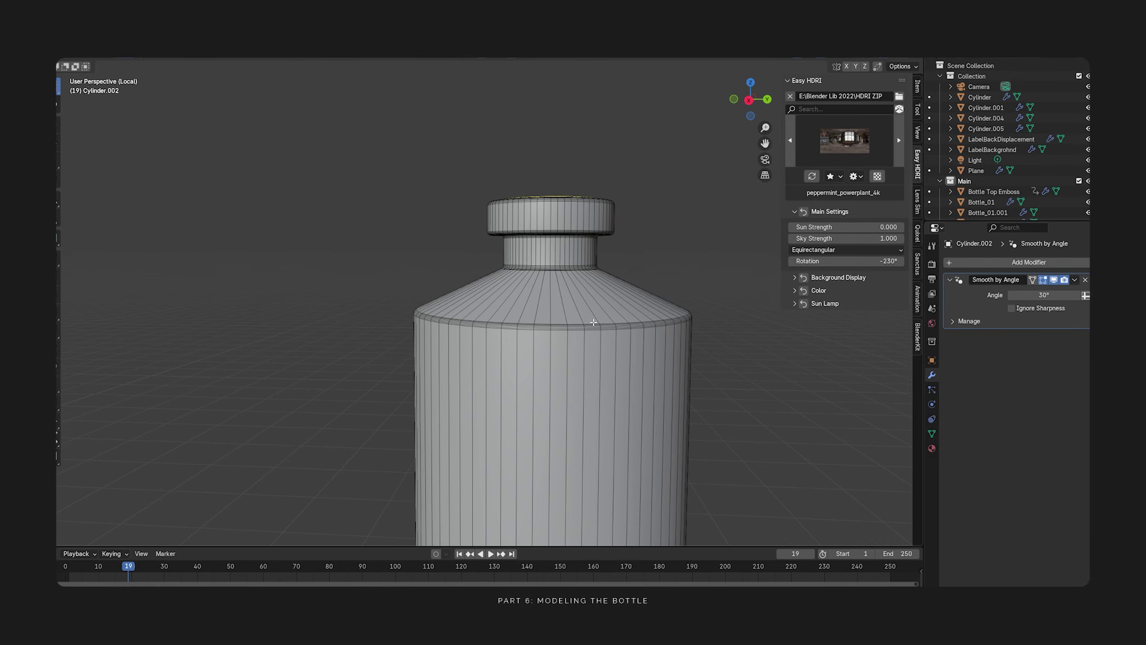
pyautogui.scroll(2, 628, 300)
pyautogui.moveTo(621, 302); pyautogui.dragTo(641, 225, button='middle')
pyautogui.scroll(-4, 597, 318)
pyautogui.press('Tab')
pyautogui.click(639, 224)
pyautogui.moveTo(521, 328); pyautogui.dragTo(538, 363, button='middle')
pyautogui.press('Tab')
pyautogui.scroll(3, 555, 404)
pyautogui.scroll(-3, 555, 404)
pyautogui.press('Tab')
pyautogui.keyDown('shift'); pyautogui.moveTo(506, 219); pyautogui.dragTo(513, 294, button='middle'); pyautogui.keyUp('shift')
# - Try to select the body wall by picking its front faces in front view and growing the selection outward
pyautogui.press('KP_1')
pyautogui.scroll(6, 481, 267)
pyautogui.click(512, 294)
pyautogui.press('Tab')
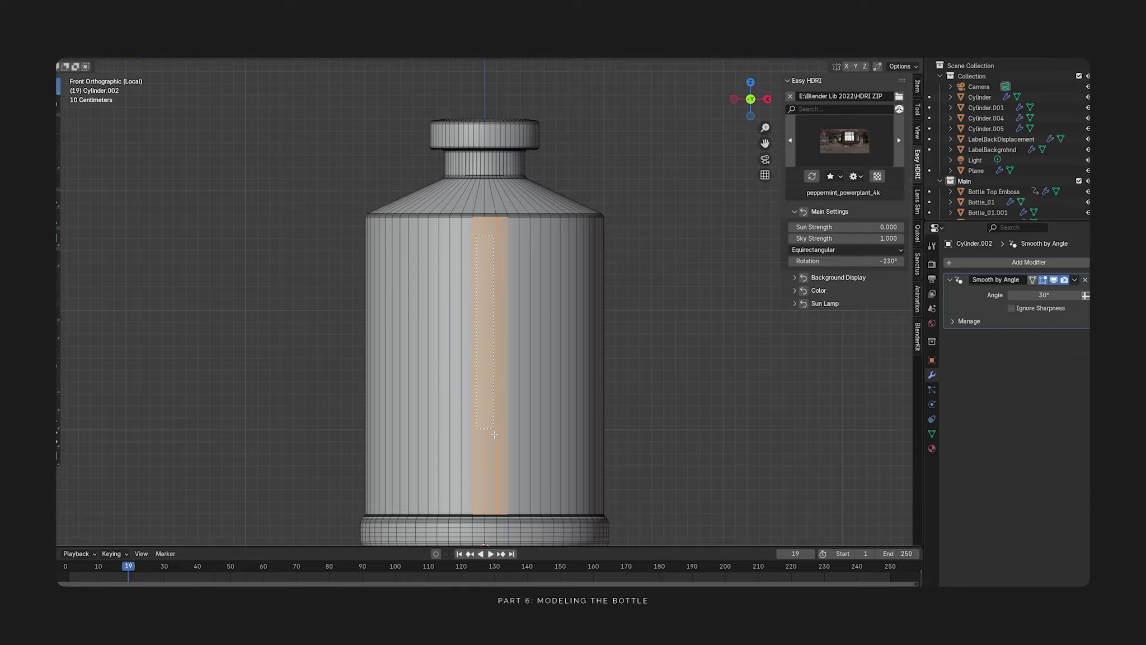
pyautogui.press('ctrl+KP_Add')
pyautogui.press('ctrl+KP_Add')
pyautogui.press('ctrl+KP_Add')
pyautogui.press('ctrl+KP_Add')
pyautogui.press('ctrl+KP_Add')
pyautogui.press('ctrl+KP_Add')
pyautogui.press('ctrl+KP_Add')
pyautogui.press('ctrl+KP_Add')
pyautogui.press('ctrl+KP_Add')
pyautogui.press('ctrl+KP_Add')
pyautogui.press('ctrl+KP_Add')
pyautogui.press('ctrl+KP_Add')
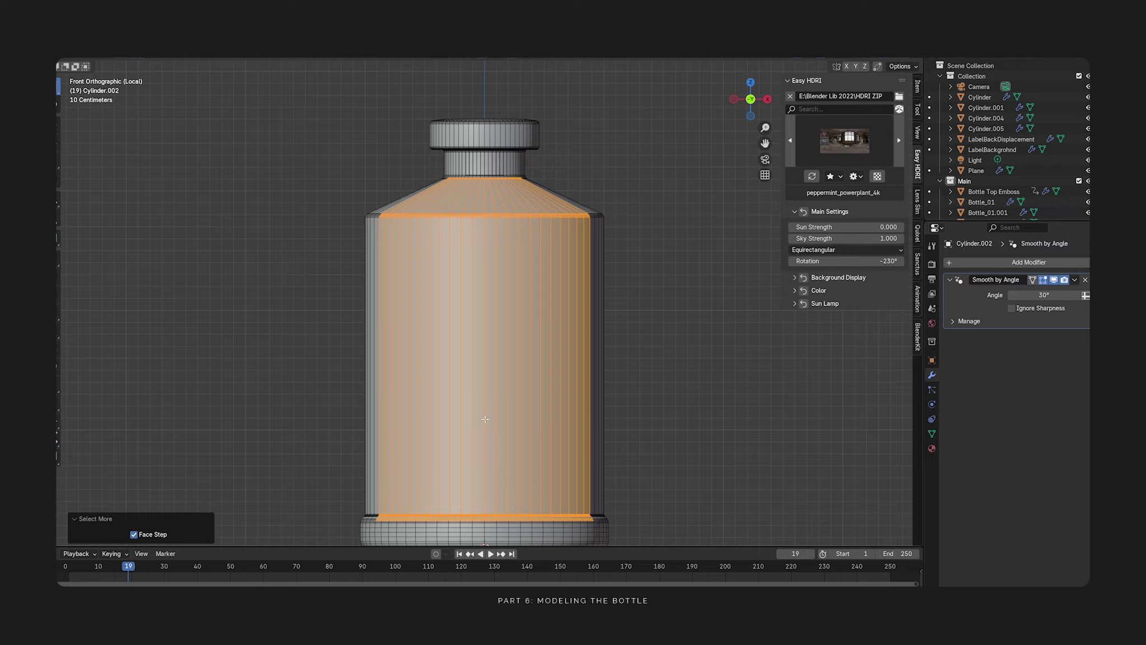
pyautogui.scroll(-2, 484, 418)
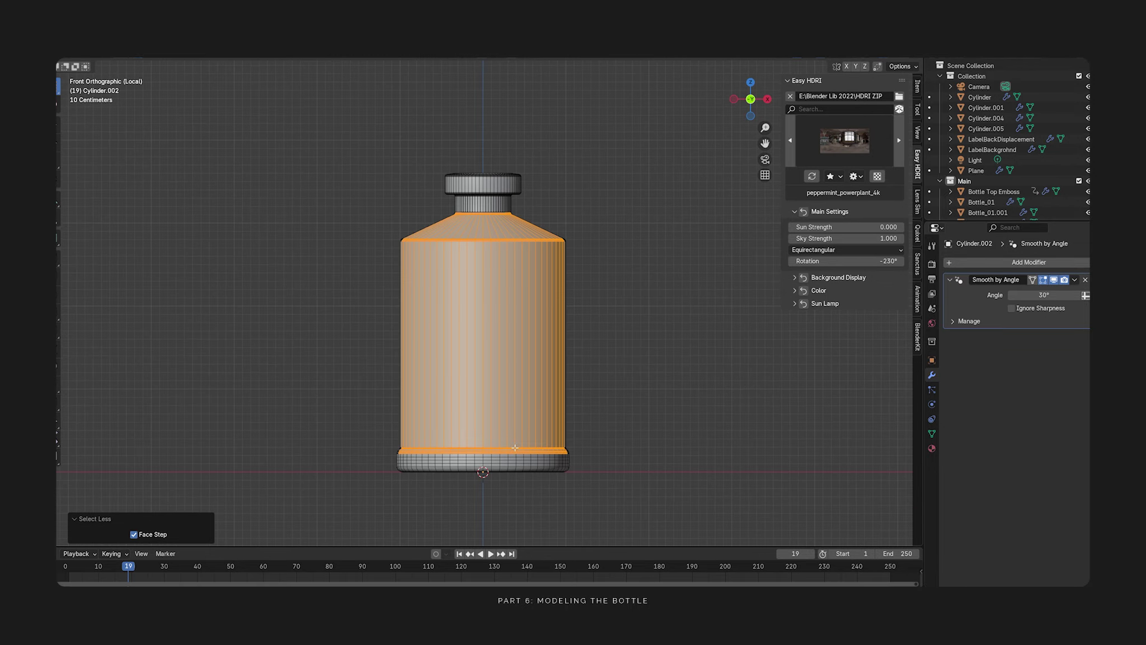
# - In wireframe with nothing selected, add loop cuts around the straight body wall, one near the shoulder and one near the base band
pyautogui.hotkey('shift', 'z')
pyautogui.hotkey('alt', 'a')
pyautogui.hotkey('ctrl', 'r')
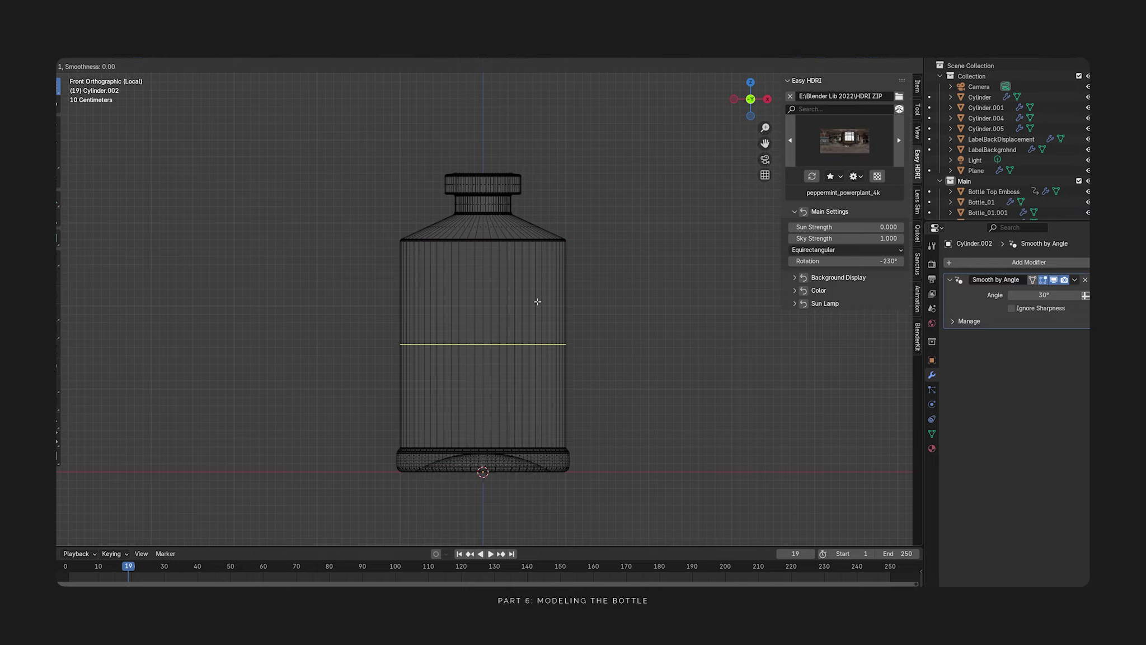
pyautogui.click(578, 186)
pyautogui.press('g')
pyautogui.press('z')
pyautogui.click(575, 192)
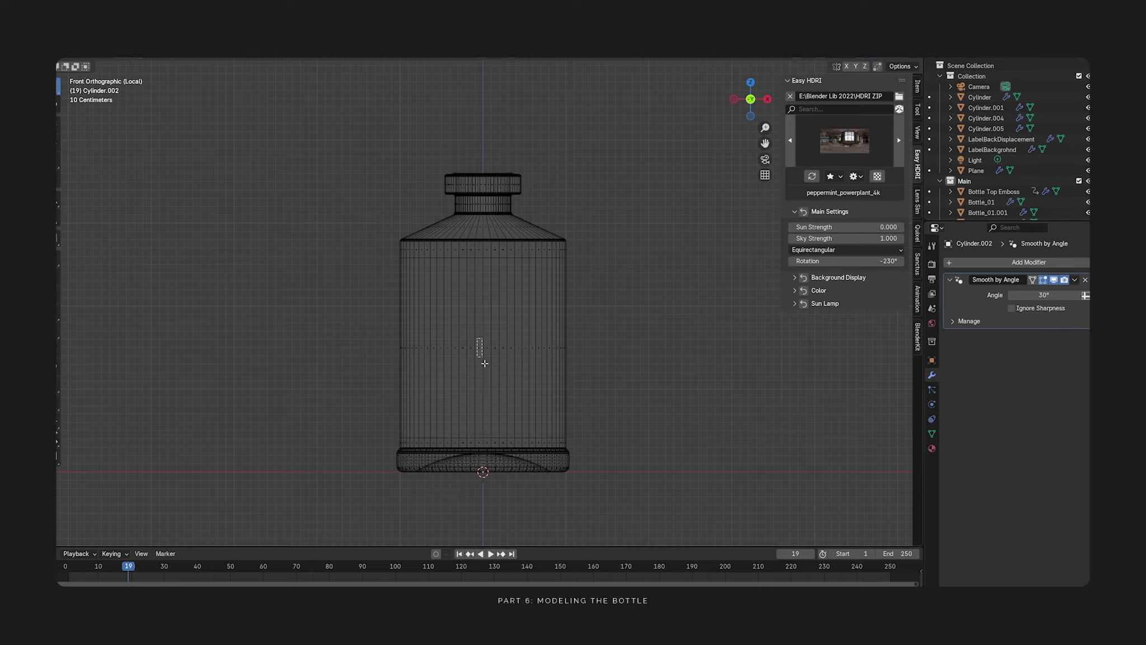
# - Grow a selection over the body wall from its front faces and deselect the shoulder area and the base area
pyautogui.press('ctrl+KP_Add')
pyautogui.press('ctrl+KP_Add')
pyautogui.press('ctrl+KP_Add')
pyautogui.press('ctrl+KP_Add')
pyautogui.press('ctrl+KP_Add')
pyautogui.press('ctrl+KP_Add')
pyautogui.press('ctrl+KP_Add')
pyautogui.press('ctrl+KP_Add')
pyautogui.press('ctrl+KP_Add')
pyautogui.press('ctrl+KP_Add')
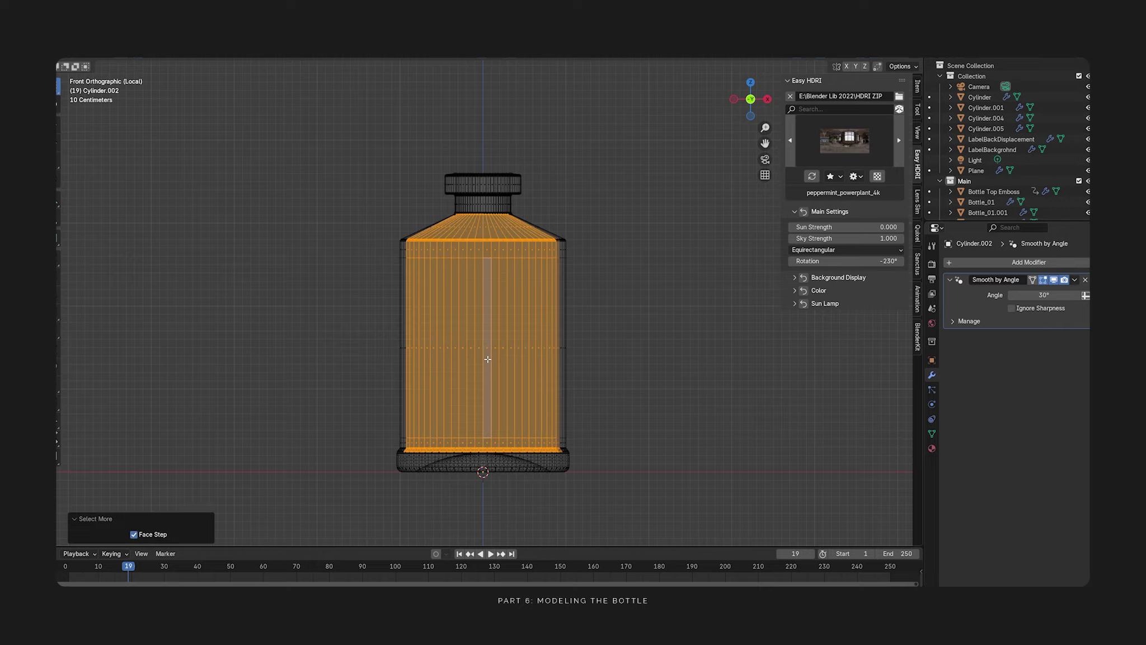
pyautogui.keyDown('ctrl'); pyautogui.moveTo(346, 173); pyautogui.dragTo(655, 257); pyautogui.keyUp('ctrl')
pyautogui.keyDown('ctrl'); pyautogui.moveTo(369, 438); pyautogui.dragTo(644, 495); pyautogui.keyUp('ctrl')
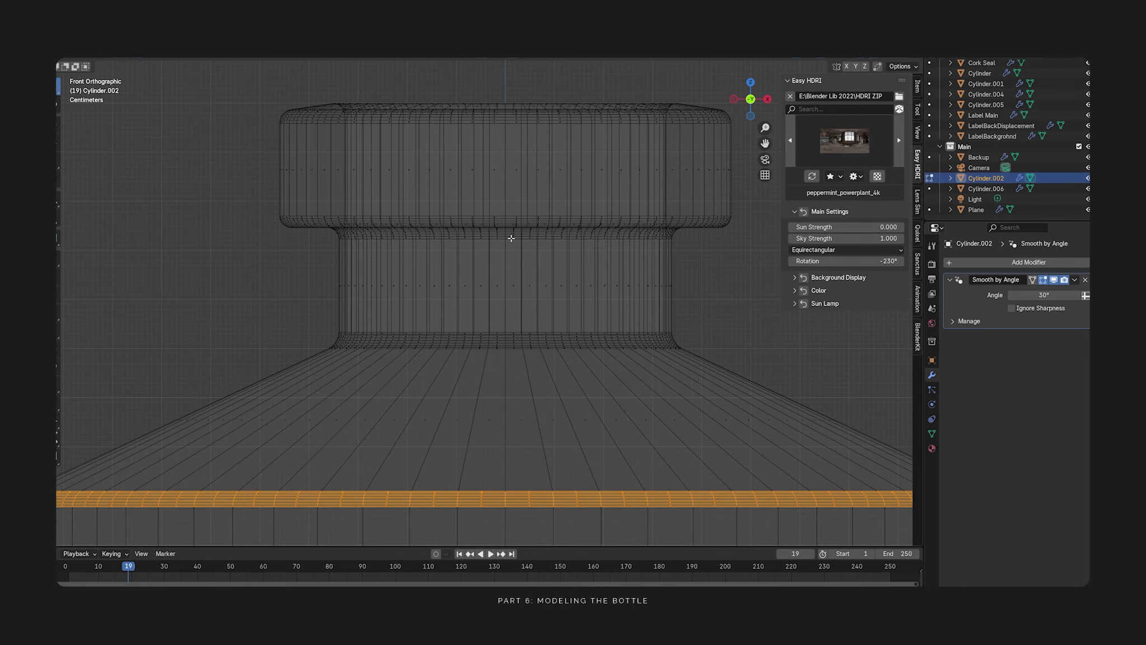
# - Add two evenly spaced loop cuts around the lip's outer wall without sliding them
pyautogui.moveTo(509, 236); pyautogui.dragTo(499, 218, button='middle')
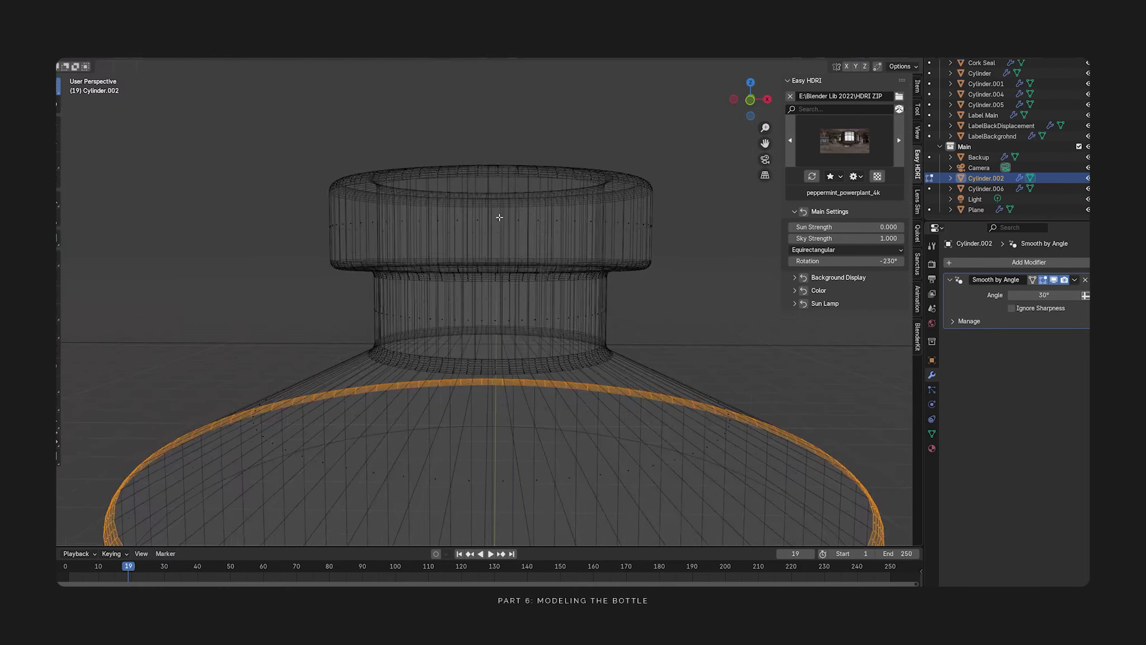
pyautogui.press('KP_1')
pyautogui.scroll(4, 325, 258)
pyautogui.hotkey('ctrl', 'r')
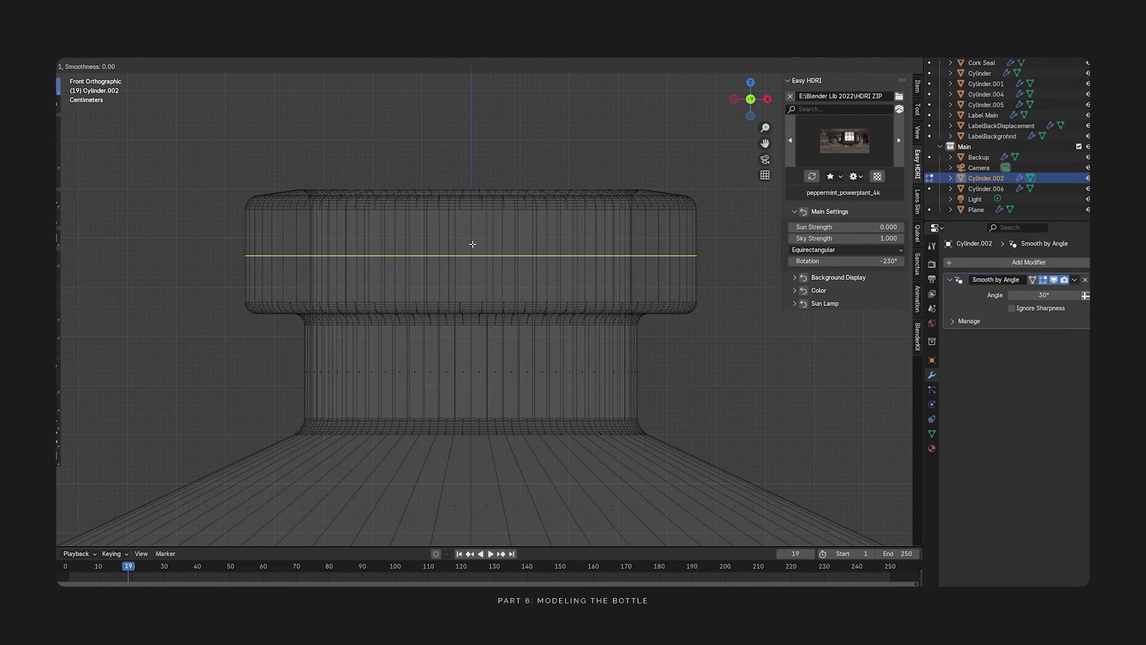
pyautogui.click(472, 244)
pyautogui.rightClick(473, 244)
pyautogui.hotkey('ctrl', 'r')
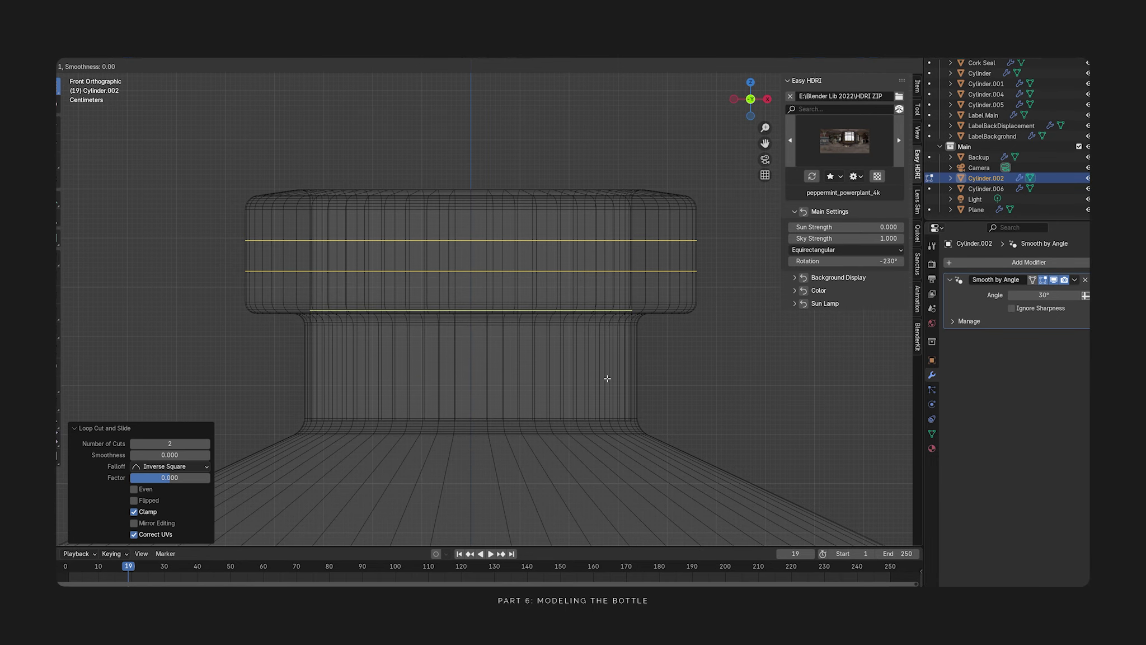
pyautogui.rightClick(634, 394)
pyautogui.press('Tab')
pyautogui.click(686, 371)
pyautogui.click(632, 373)
pyautogui.press('Tab')
pyautogui.hotkey('ctrl', 'r')
pyautogui.rightClick(670, 384)
pyautogui.scroll(-2, 607, 379)
pyautogui.press('Tab')
pyautogui.click(607, 379)
# - In solid shading, add two loop cuts around the neck, scale them apart along Z by about 1.442, and leave edit mode
pyautogui.hotkey('shift', 'z')
pyautogui.moveTo(608, 379)
pyautogui.mouseDown(button='middle')
pyautogui.moveTo(575, 342)
pyautogui.moveTo(538, 347)
pyautogui.mouseUp(button='middle')
pyautogui.click(573, 350)
pyautogui.press('Tab')
pyautogui.hotkey('ctrl', 'r')
pyautogui.scroll(1, 571, 358)
pyautogui.click(570, 358)
pyautogui.rightClick(570, 359)
pyautogui.press('s')
pyautogui.press('z')
pyautogui.click(667, 105)
pyautogui.moveTo(582, 291); pyautogui.dragTo(573, 323, button='middle')
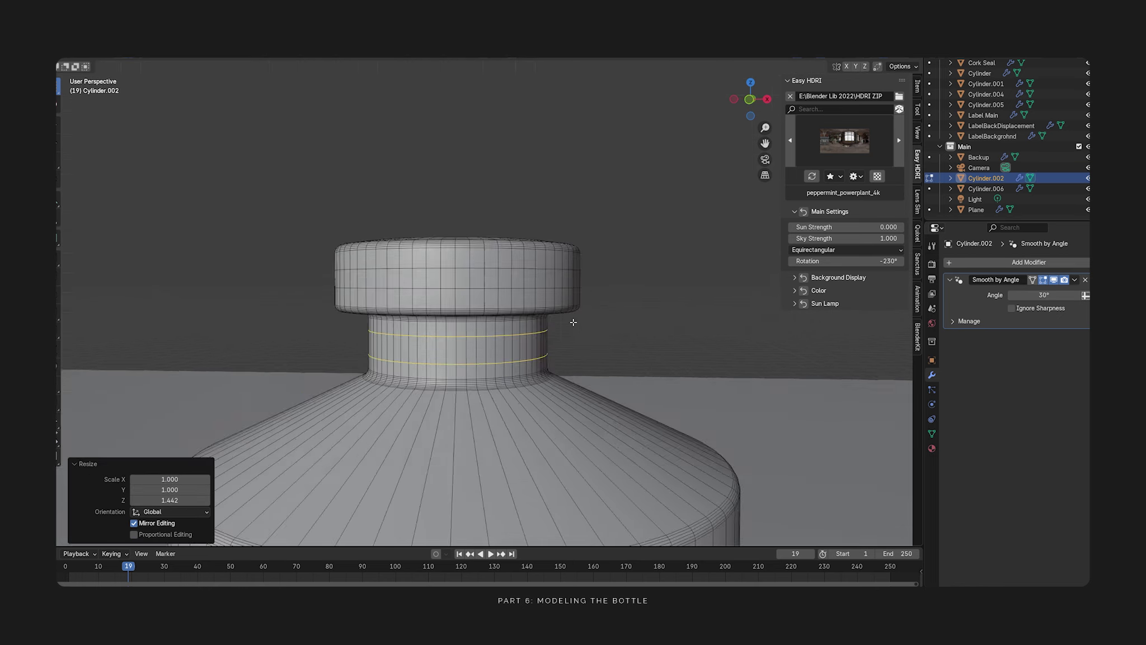
pyautogui.press('Tab')
pyautogui.scroll(-3, 641, 323)
pyautogui.scroll(5, 537, 313)
pyautogui.moveTo(487, 286); pyautogui.dragTo(482, 318, button='middle')
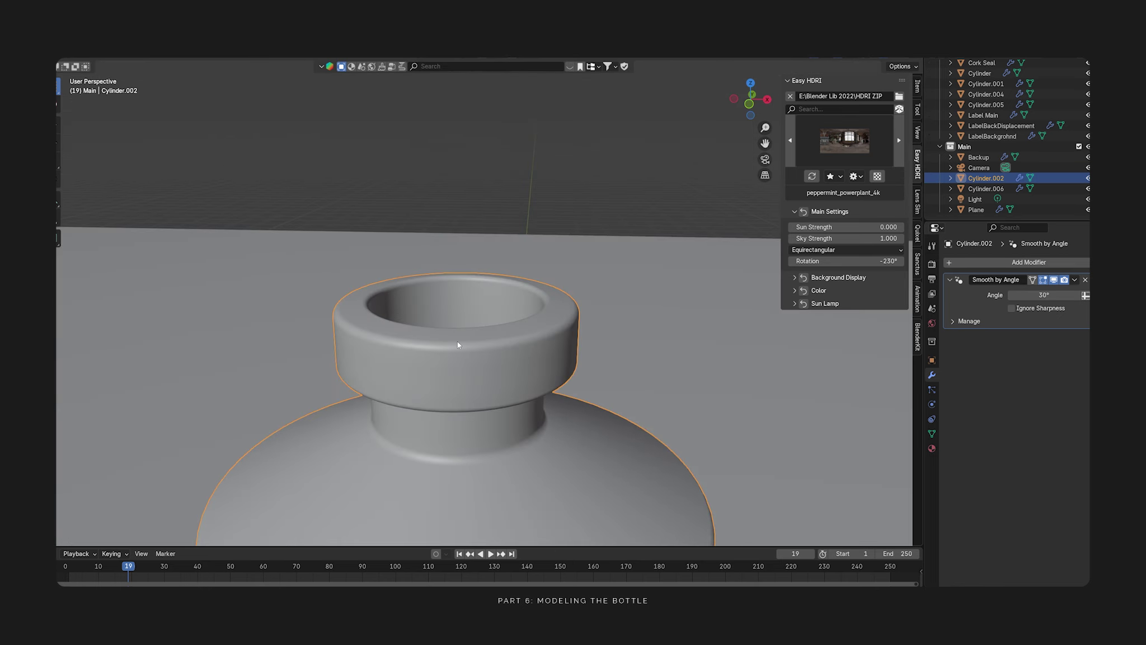
# - Isolate the bottle and add a loop cut on the underside's flat ring, slid close to the recess edge
pyautogui.scroll(-7, 458, 342)
pyautogui.moveTo(442, 490); pyautogui.dragTo(560, 305, button='middle')
pyautogui.press('KP_Divide')
pyautogui.scroll(3, 507, 376)
pyautogui.press('Tab')
pyautogui.keyDown('shift'); pyautogui.moveTo(568, 100); pyautogui.dragTo(546, 289, button='middle'); pyautogui.keyUp('shift')
pyautogui.scroll(3, 546, 289)
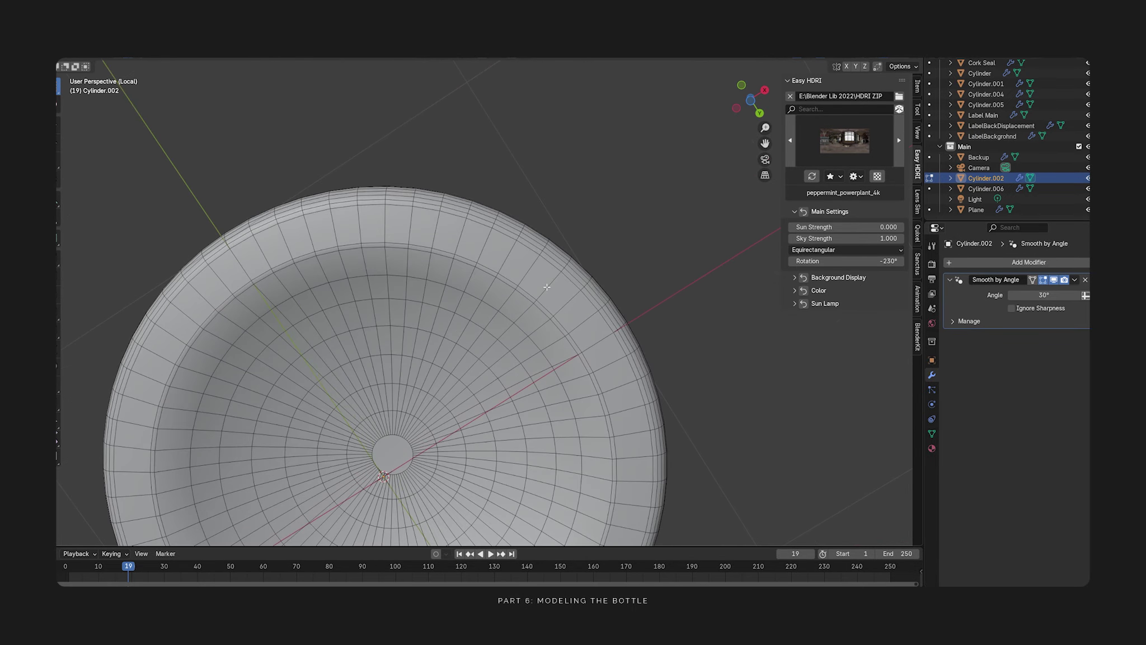
pyautogui.hotkey('ctrl', 'r')
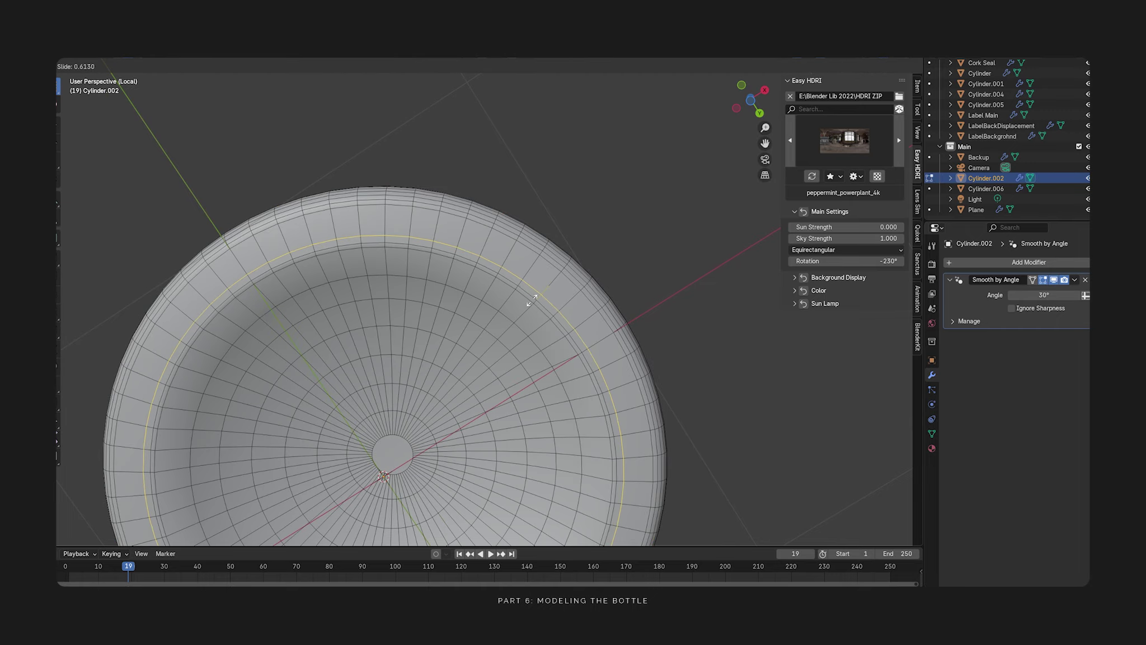
pyautogui.click(526, 298)
# - Add further supporting loop cuts on the bottle's base, sliding one on the flat ring by about 0.80 toward the recess edge
pyautogui.moveTo(527, 298); pyautogui.dragTo(507, 337, button='middle')
pyautogui.hotkey('ctrl', 'r')
pyautogui.click(507, 336)
pyautogui.click(554, 335)
pyautogui.hotkey('ctrl', 'r')
pyautogui.click(554, 341)
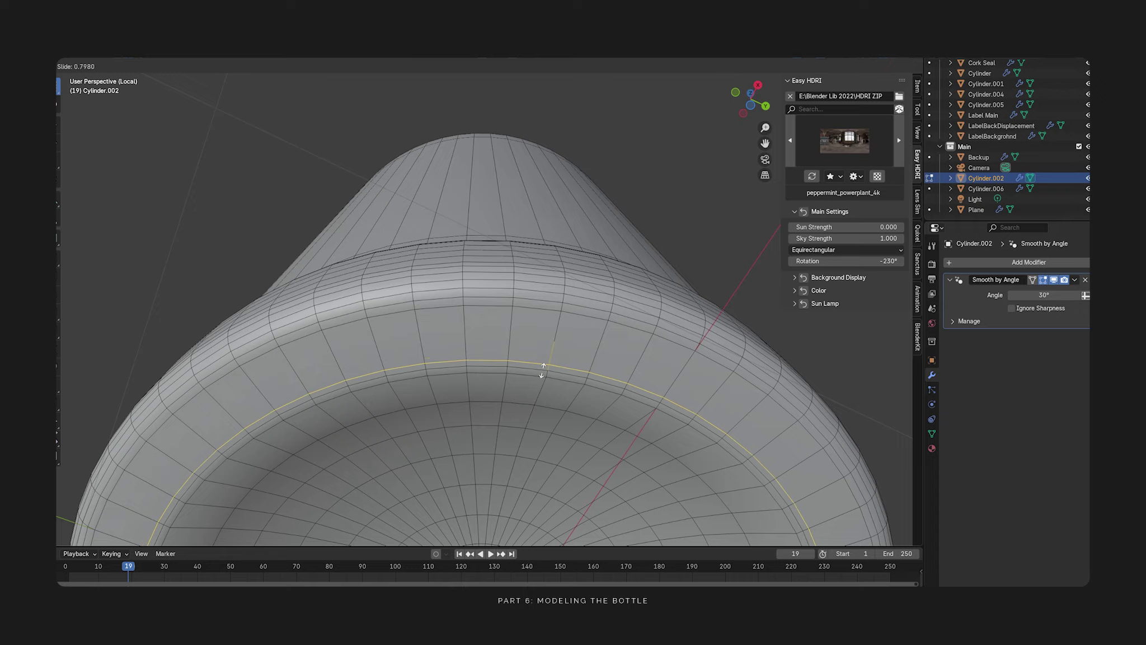
pyautogui.click(544, 371)
pyautogui.moveTo(543, 371); pyautogui.dragTo(545, 342, button='middle')
pyautogui.hotkey('ctrl', 'r')
pyautogui.click(653, 349)
pyautogui.click(670, 333)
# - Examine the base's topology and its shading in object mode
pyautogui.moveTo(656, 266); pyautogui.dragTo(537, 327, button='middle')
pyautogui.scroll(-5, 656, 294)
pyautogui.press('Tab')
pyautogui.click(656, 294)
pyautogui.click(537, 328)
pyautogui.press('Tab')
pyautogui.press('Tab')
pyautogui.moveTo(461, 312); pyautogui.dragTo(494, 237, button='middle')
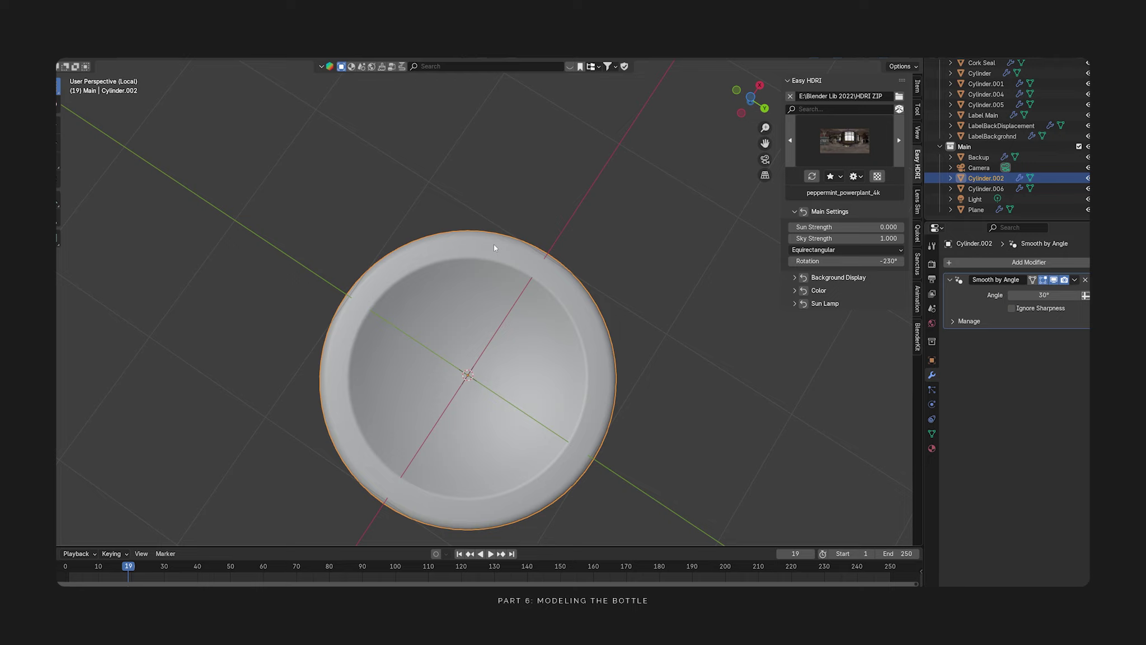
# - Add a cube at the bottle's base and try beveling it into a rounded ball
pyautogui.hotkey('shift', 'a')
pyautogui.moveTo(478, 246)
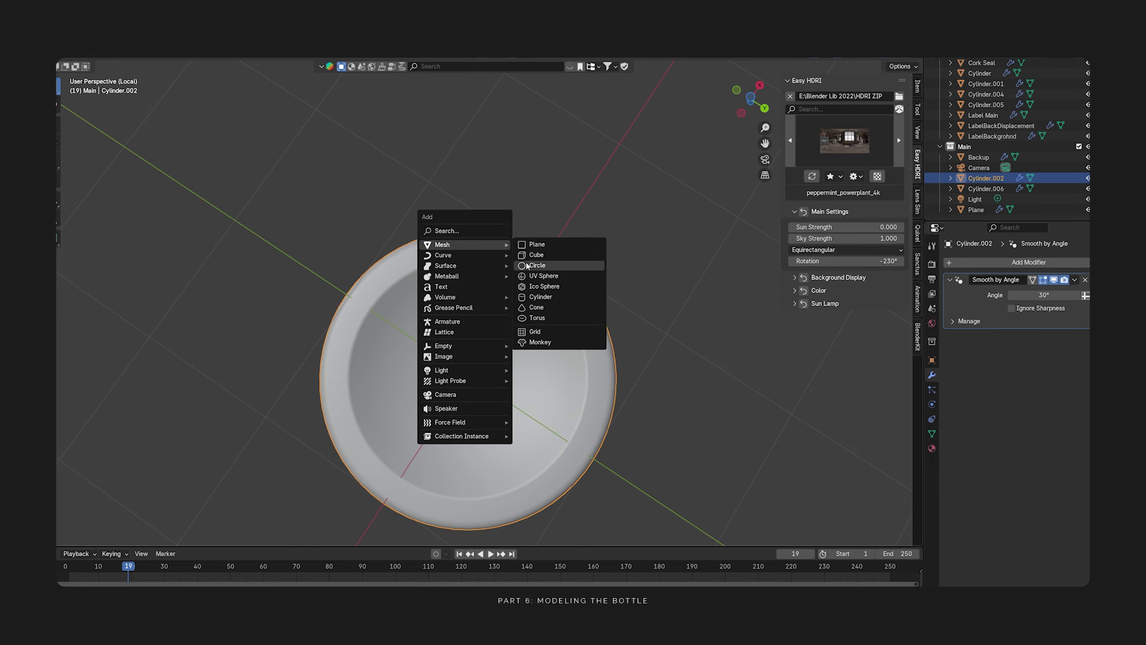
pyautogui.click(559, 265)
pyautogui.moveTo(528, 319); pyautogui.dragTo(521, 403, button='middle')
pyautogui.press('Tab')
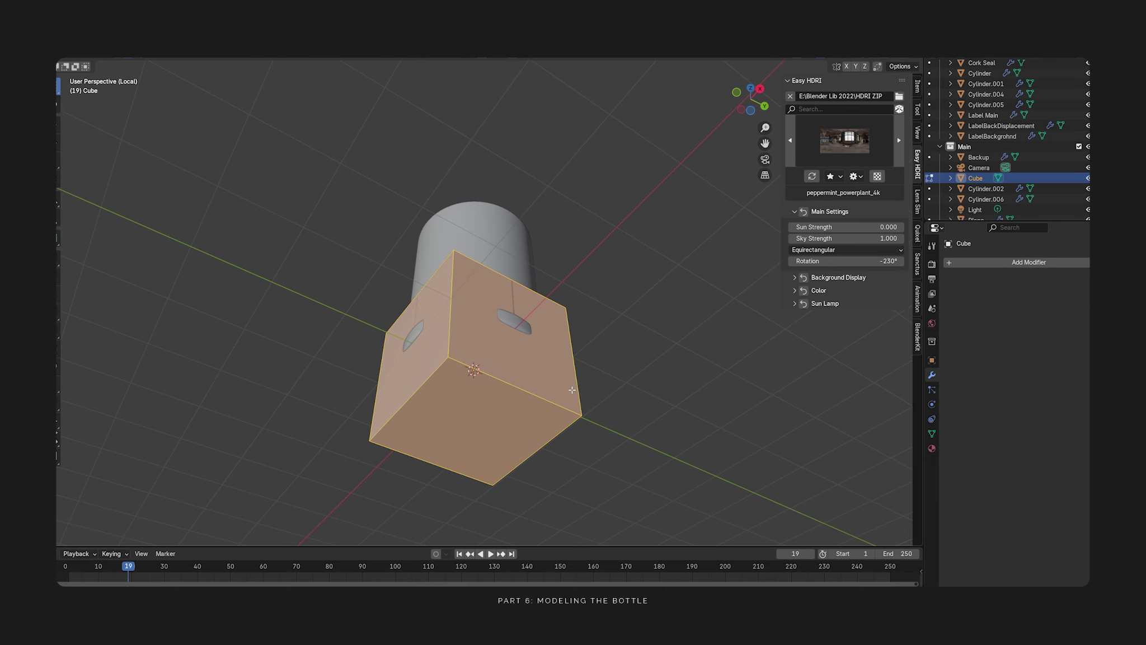
pyautogui.hotkey('ctrl', 'shift', 'b')
pyautogui.scroll(6, 629, 427)
pyautogui.click(630, 431)
pyautogui.moveTo(630, 430); pyautogui.dragTo(638, 417, button='middle')
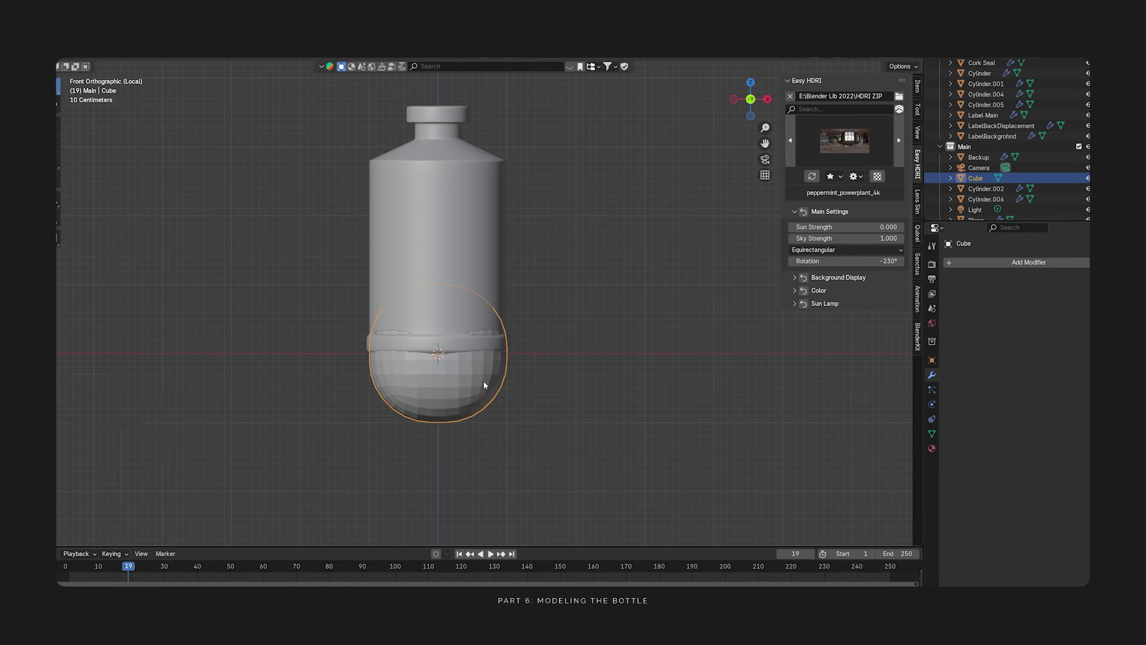
pyautogui.press('Tab')
# - Undo the rounded bevel and bevel the cube's edges with 2 segments and a width of 0.701 m
pyautogui.hotkey('ctrl', 'e')
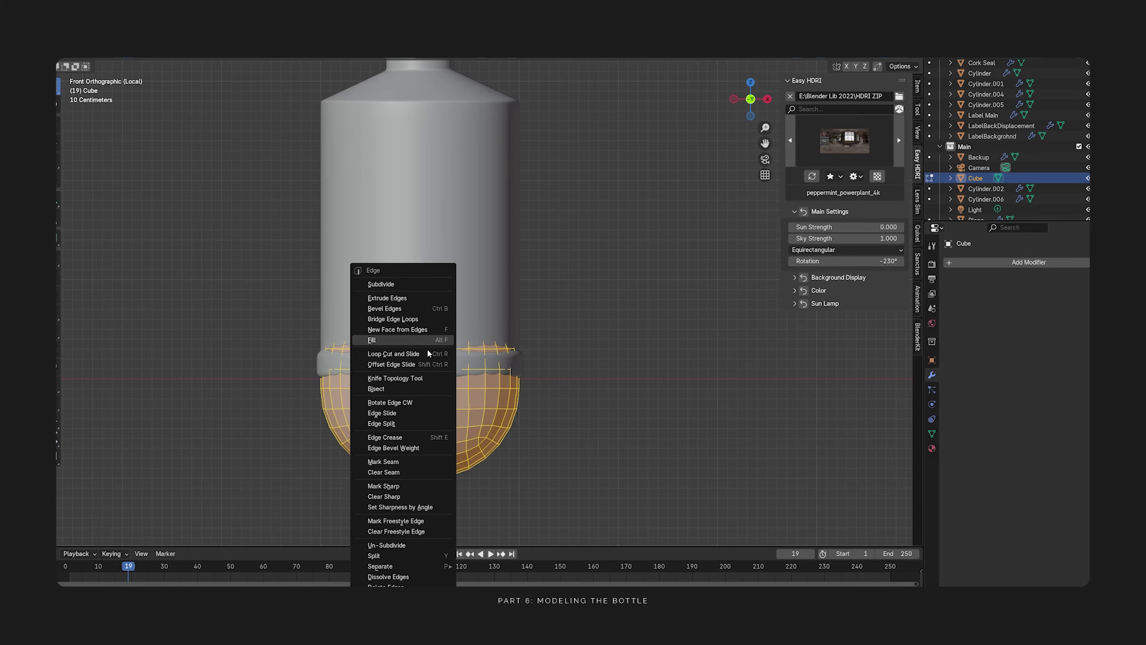
pyautogui.hotkey('ctrl', 'z')
pyautogui.hotkey('ctrl', 'z')
pyautogui.hotkey('ctrl', 'z')
pyautogui.hotkey('ctrl', 'z')
pyautogui.hotkey('ctrl', 'b')
pyautogui.scroll(-5, 669, 467)
pyautogui.click(672, 493)
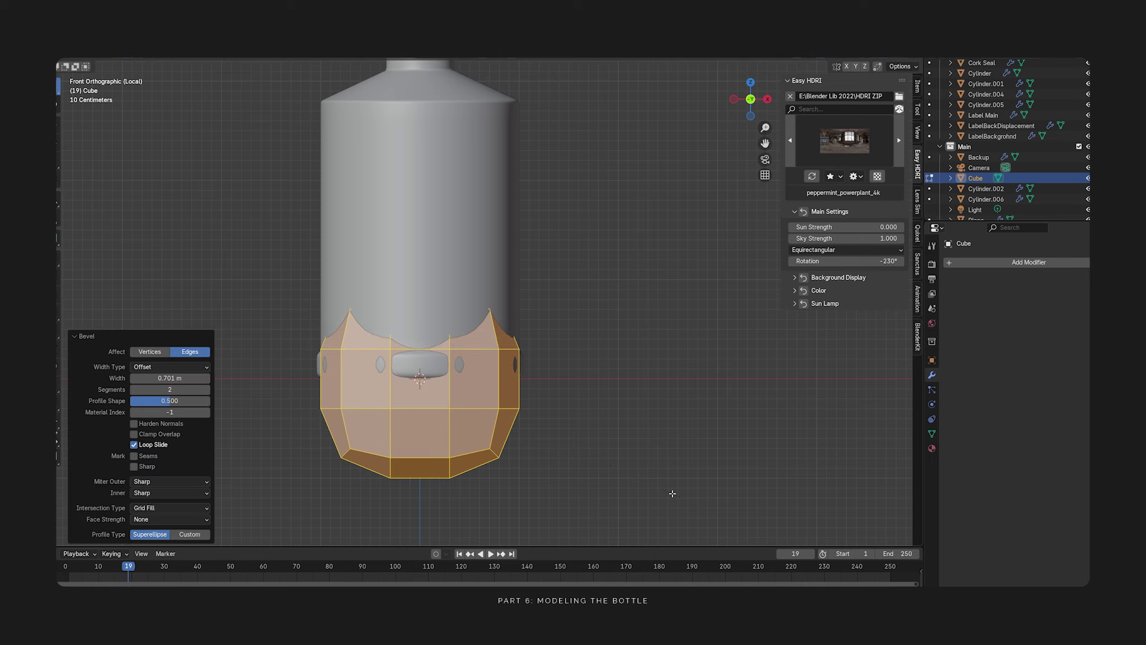
# - Move the beveled cube's mesh down about 0.795 m along Z and apply Shade Auto Smooth to the object
pyautogui.press('Tab')
pyautogui.press('Tab')
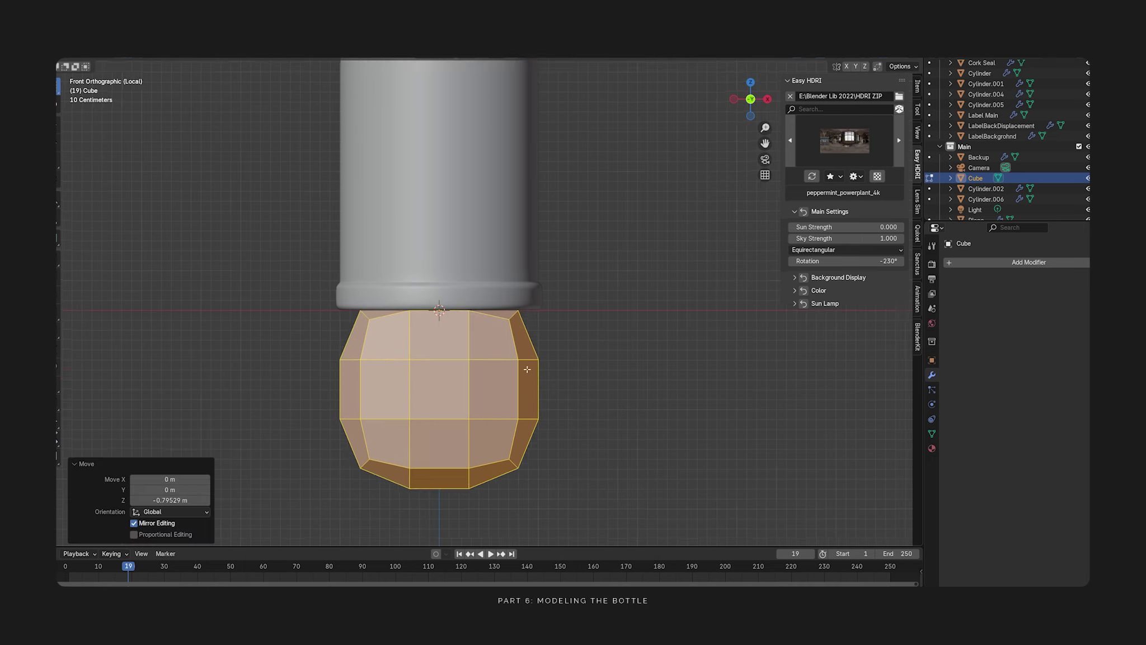
pyautogui.press('Tab')
pyautogui.press('Tab')
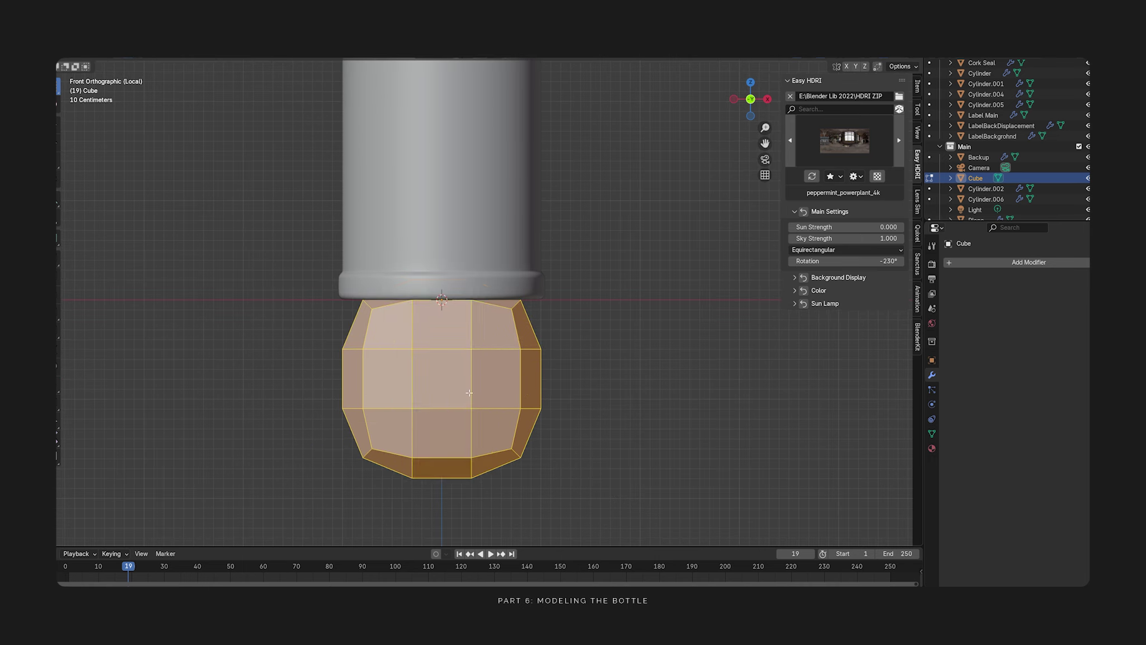
pyautogui.hotkey('ctrl', 'e')
pyautogui.press('Escape')
pyautogui.press('Tab')
pyautogui.rightClick(408, 393)
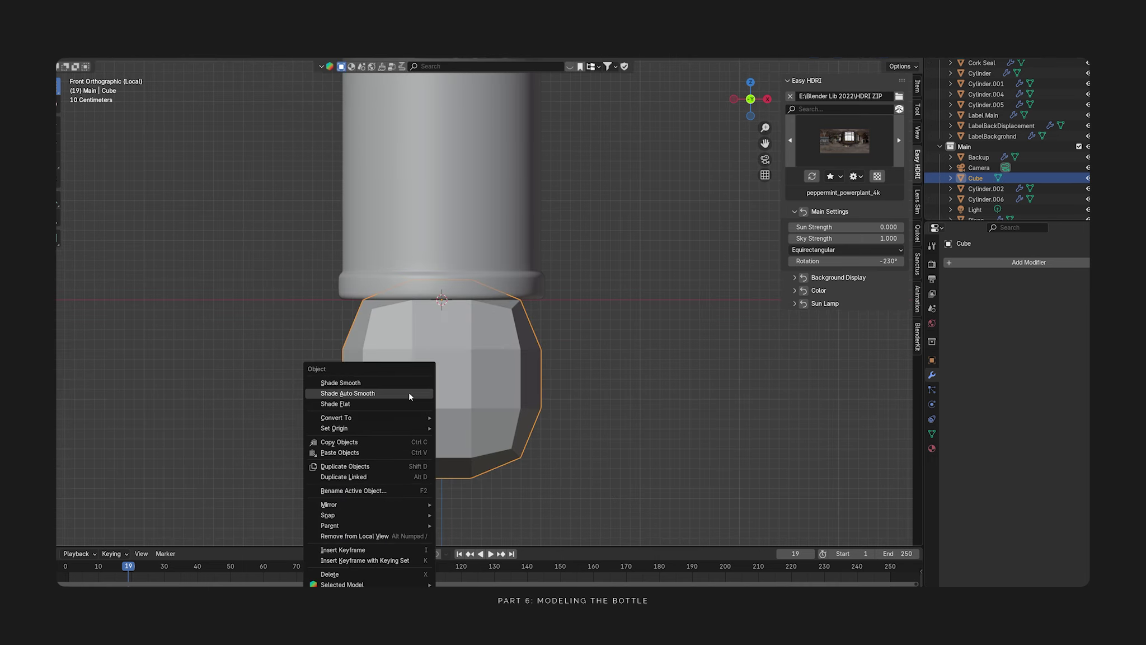
pyautogui.click(382, 390)
# - Try deleting the upper part of the beveled cube's mesh, and undo the deletion
pyautogui.press('Tab')
pyautogui.moveTo(274, 256); pyautogui.dragTo(616, 371)
pyautogui.press('x')
pyautogui.click(580, 369)
pyautogui.hotkey('ctrl', 'z')
# - Select through the top of the beveled cube's mesh with X-ray, and delete the whole cube object
pyautogui.hotkey('alt', 'z')
pyautogui.moveTo(328, 270); pyautogui.dragTo(602, 318)
pyautogui.hotkey('alt', 'z')
pyautogui.press('Tab')
pyautogui.press('Delete')
# - Add a new cube mesh and bevel all its edges with several segments into a rounded ball
pyautogui.hotkey('shift', 'a')
pyautogui.moveTo(531, 367)
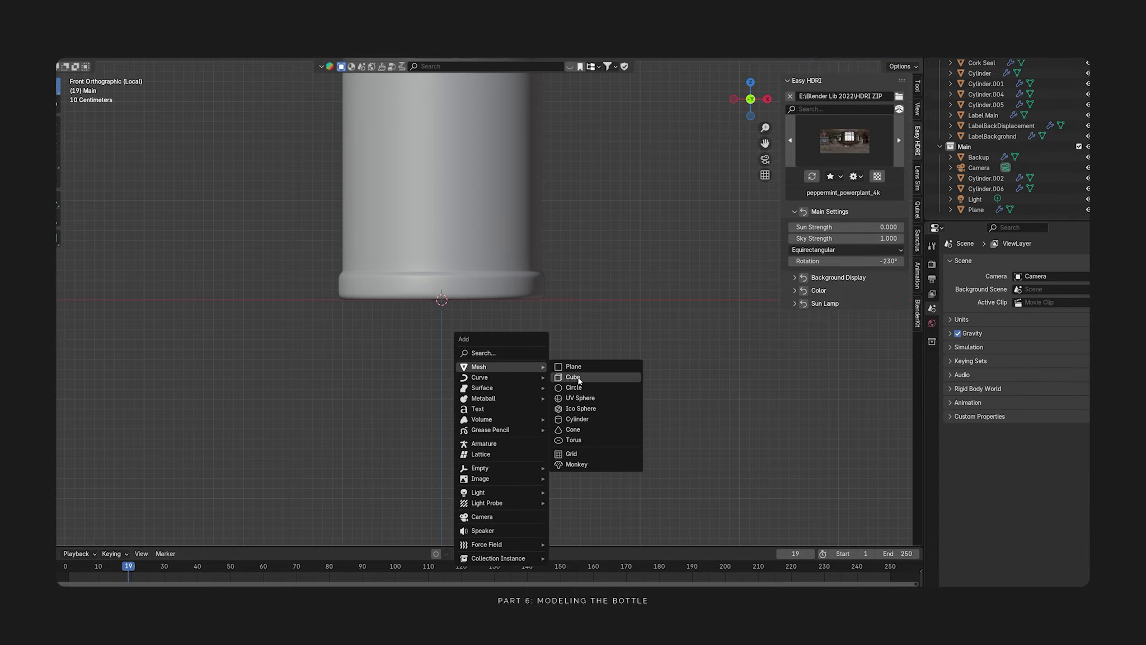
pyautogui.click(573, 377)
pyautogui.press('Tab')
pyautogui.hotkey('shift', 's')
pyautogui.click(678, 182)
pyautogui.hotkey('ctrl', 'b')
pyautogui.click(769, 323)
# - Apply Shade Smooth to the rounded ball and move it down about 1.03 m along Z
pyautogui.press('Tab')
pyautogui.rightClick(530, 323)
pyautogui.click(512, 324)
pyautogui.press('g')
pyautogui.press('z')
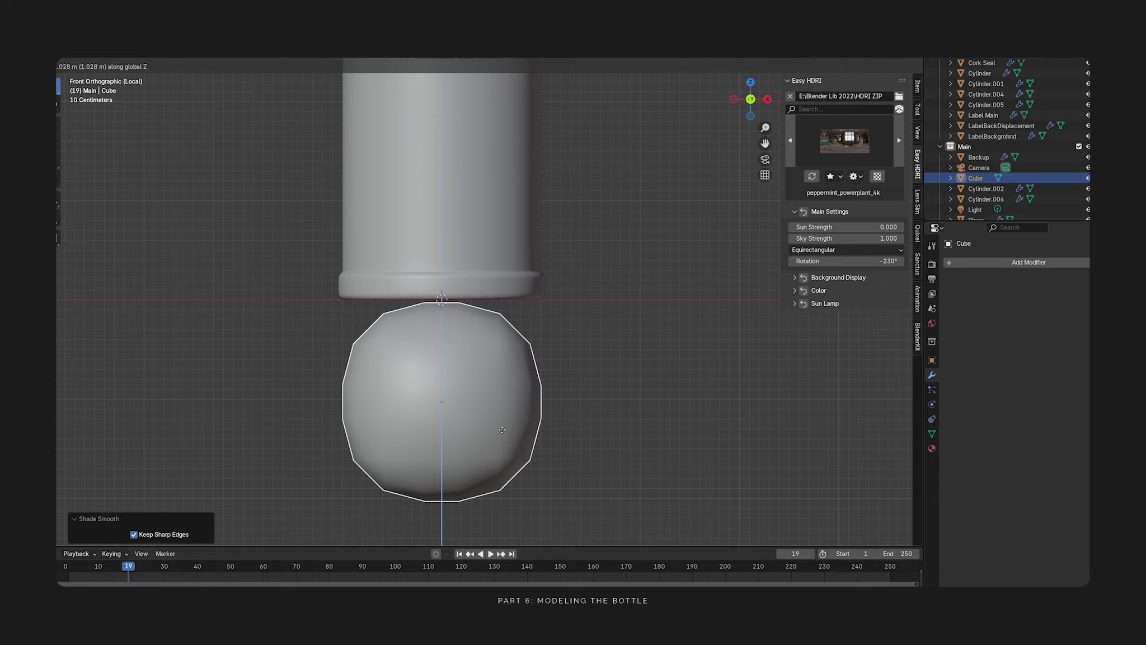
pyautogui.click(502, 430)
# - Select through the upper half of the ball's mesh in wireframe display and delete it
pyautogui.press('Tab')
pyautogui.moveTo(302, 317); pyautogui.dragTo(571, 394)
pyautogui.hotkey('shift', 'z')
pyautogui.moveTo(261, 286); pyautogui.dragTo(564, 388)
pyautogui.press('x')
pyautogui.click(576, 408)
# - Return to the whole half-ball object and scale it down uniformly to 0.052
pyautogui.moveTo(258, 345); pyautogui.dragTo(674, 413)
pyautogui.press('Tab')
pyautogui.press('Tab')
pyautogui.press('3')
pyautogui.moveTo(248, 320); pyautogui.dragTo(625, 402)
pyautogui.press('Tab')
pyautogui.press('s')
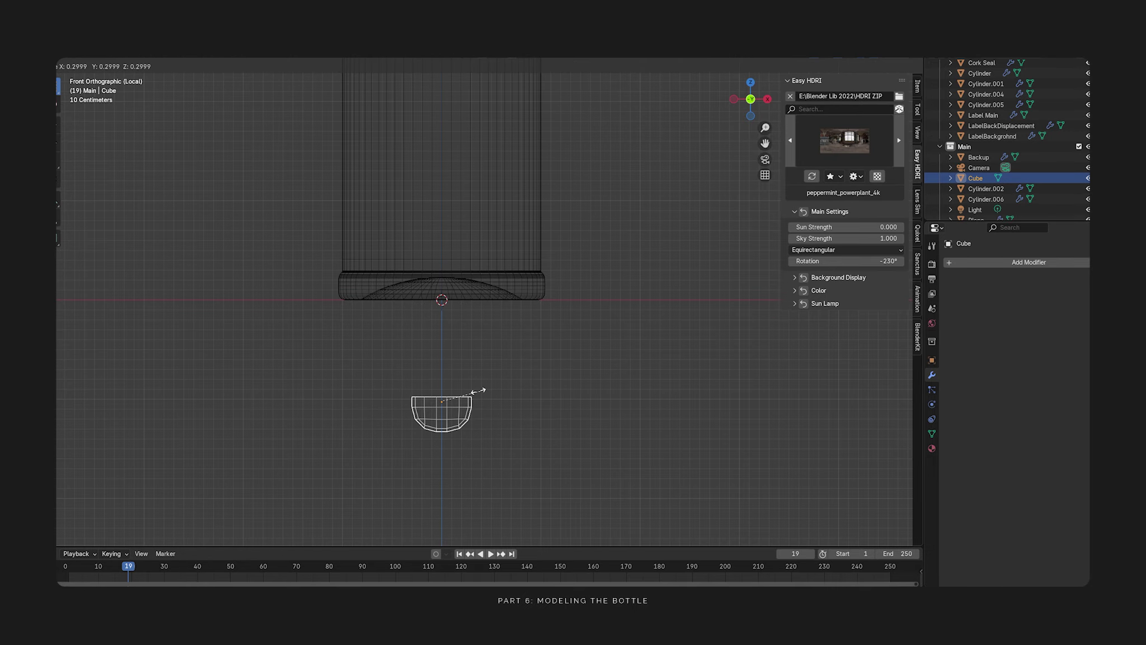
pyautogui.click(453, 398)
# - Try an Array modifier on the small half-ball, and remove the modifier
pyautogui.click(951, 262)
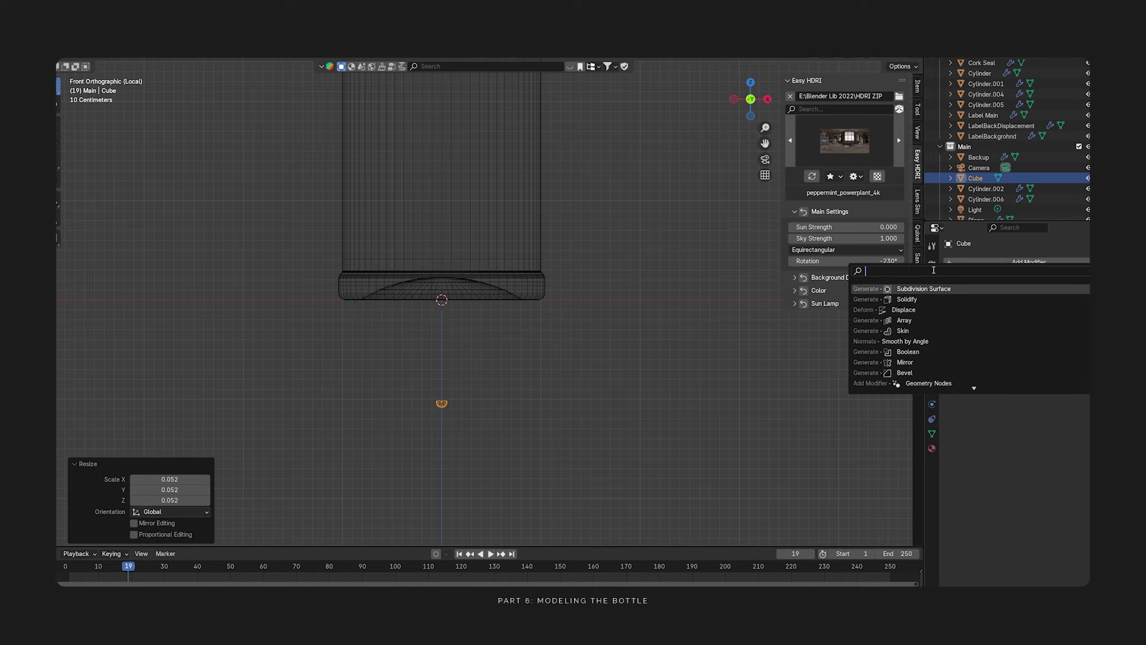
pyautogui.write('R')
pyautogui.press('BackSpace')
pyautogui.click(963, 288)
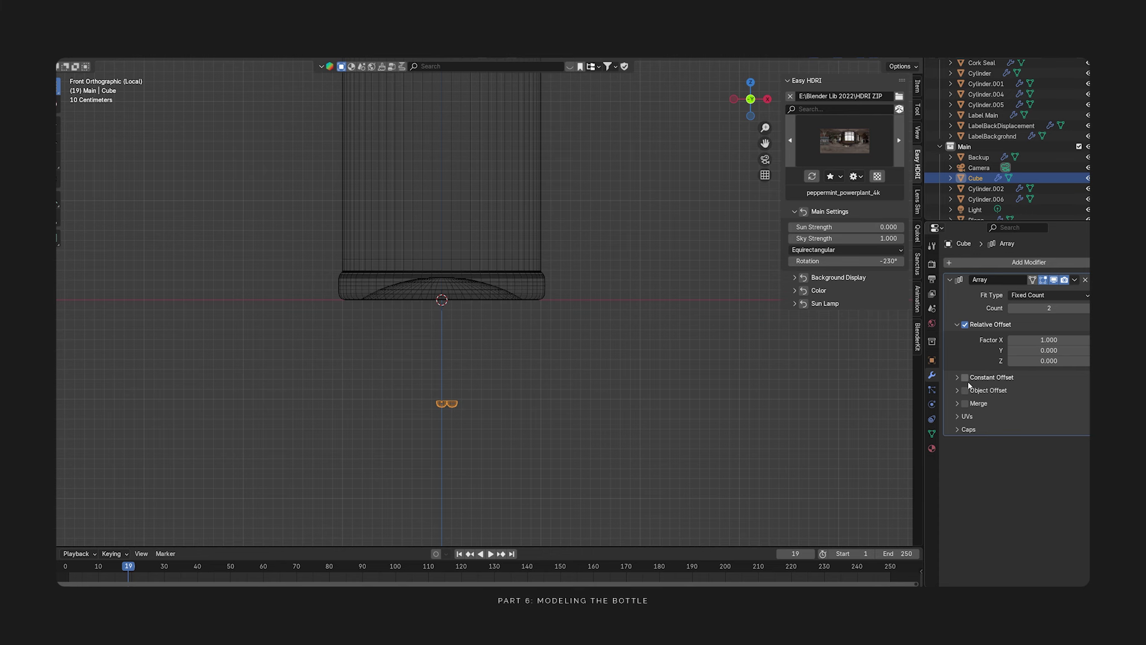
pyautogui.scroll(4, 430, 405)
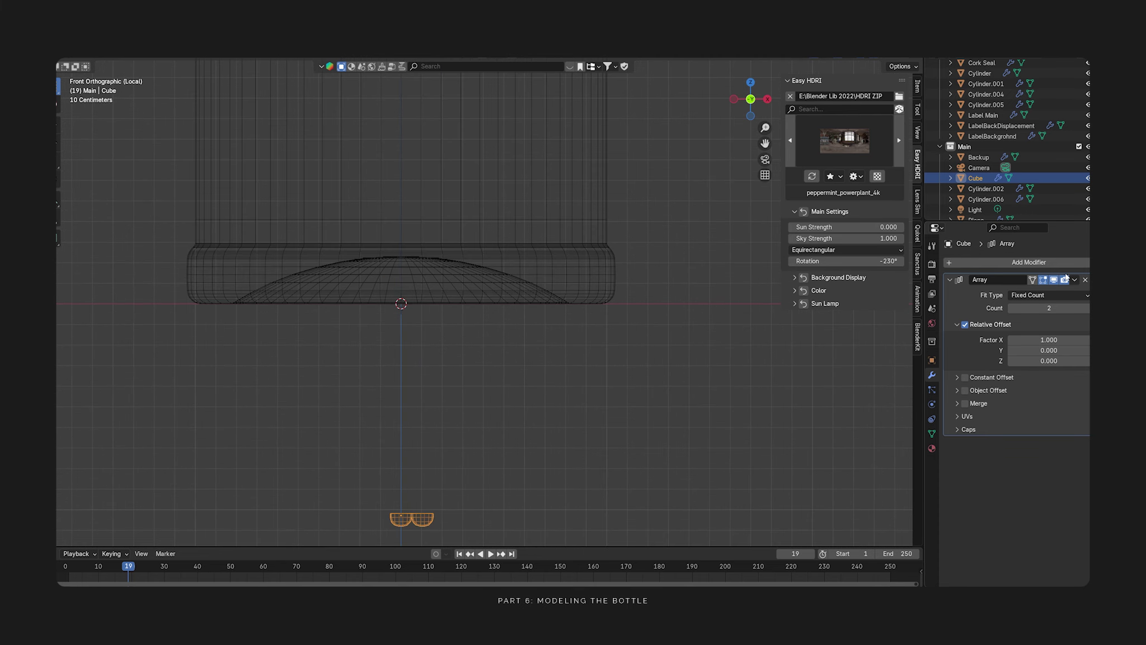
pyautogui.click(1085, 280)
# - Try a Mirror modifier on the small half-ball, and remove the modifier
pyautogui.click(977, 262)
pyautogui.moveTo(969, 304)
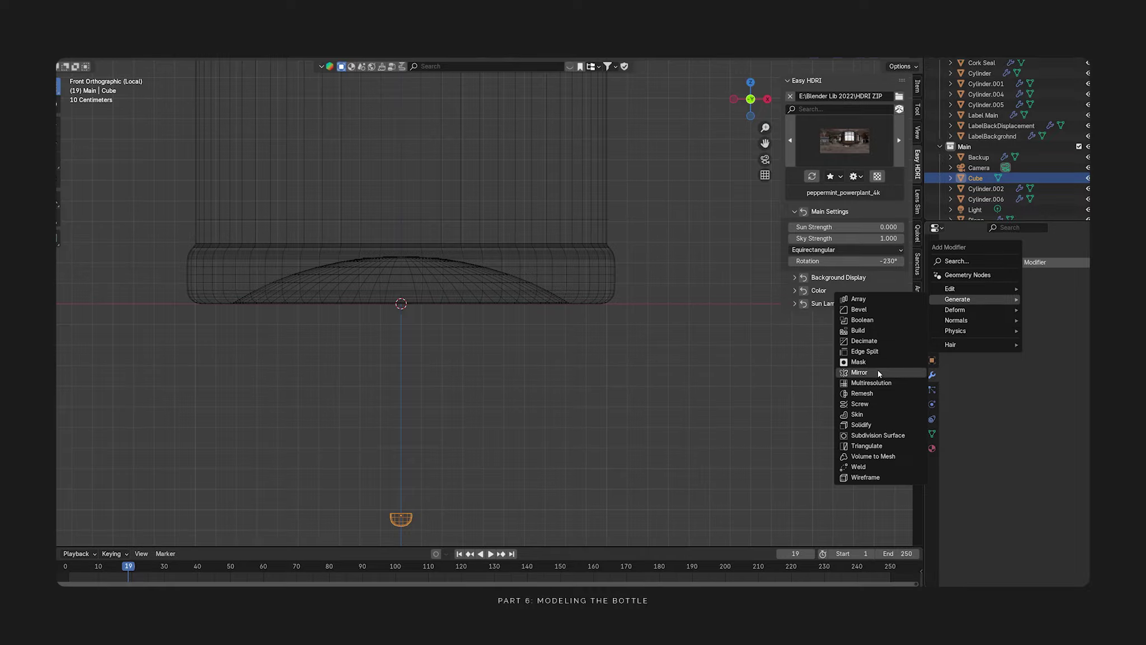
pyautogui.click(879, 373)
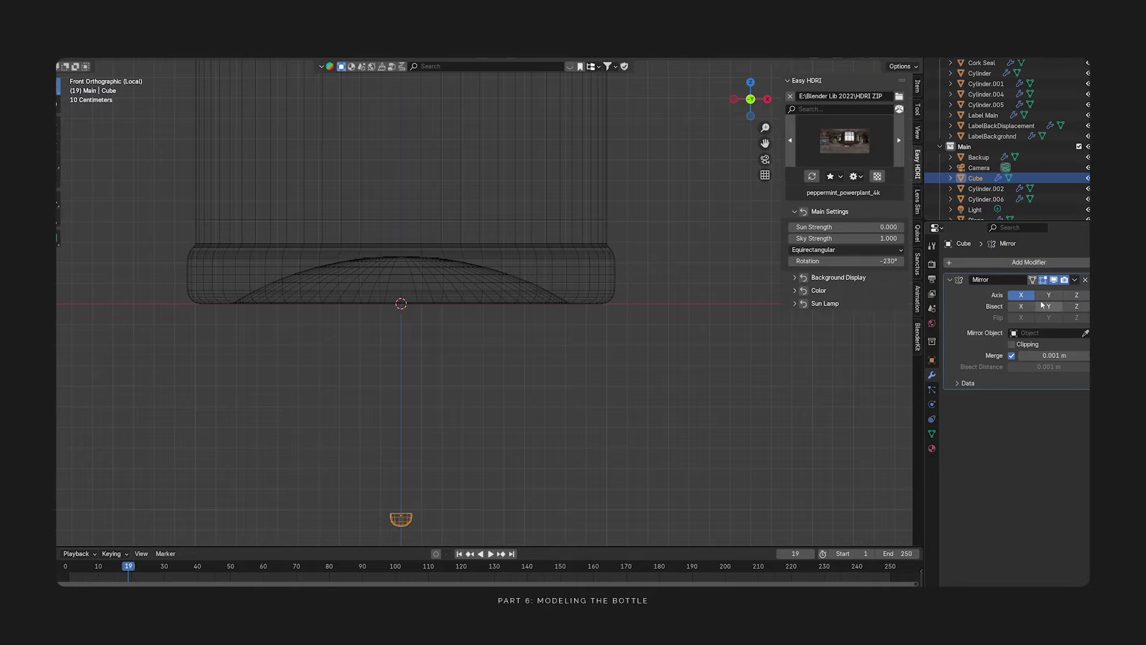
pyautogui.click(1085, 279)
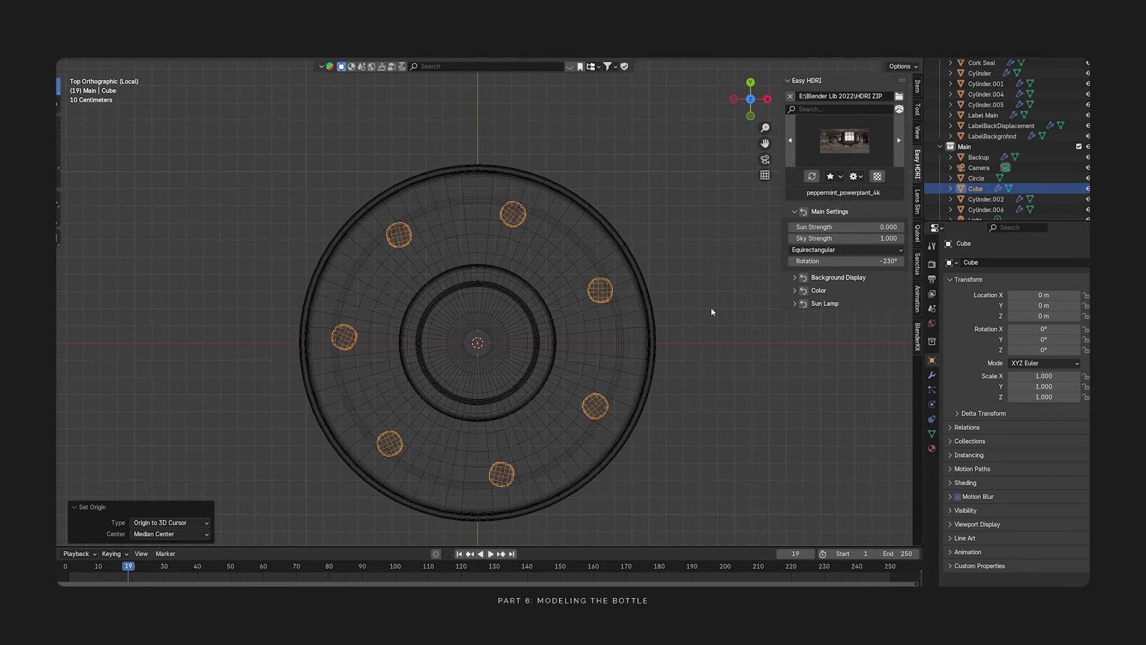
# - Move the arrayed bead's mesh outward toward the bottle's rim in top view and scale it to 0.416
pyautogui.press('Tab')
pyautogui.press('g')
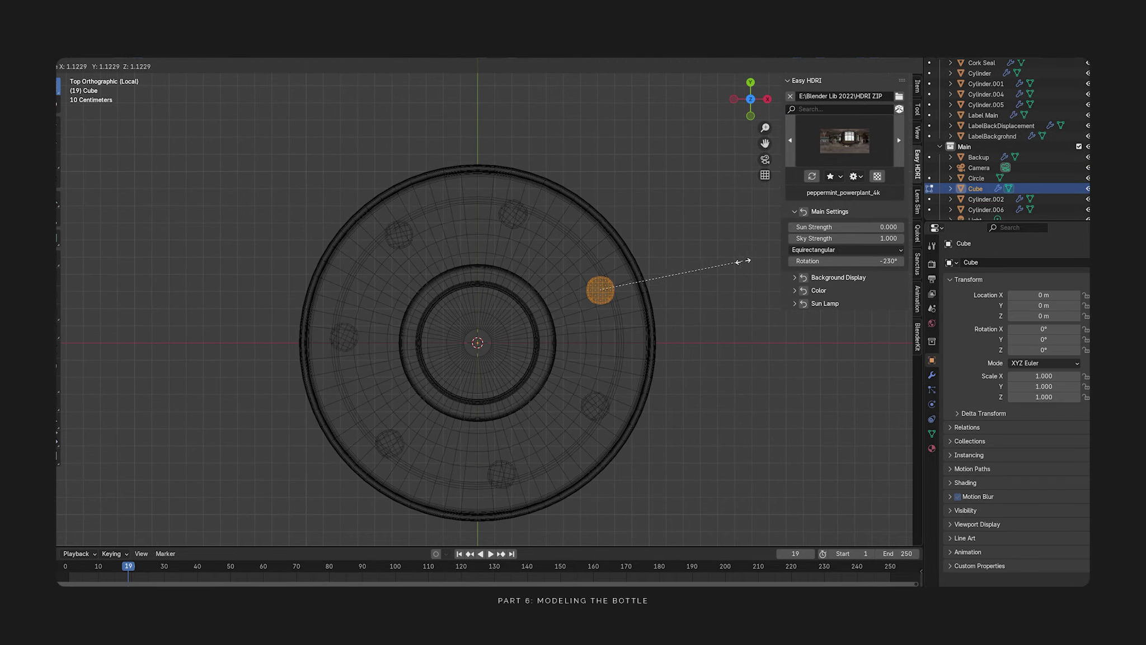
pyautogui.click(735, 262)
pyautogui.press('s')
pyautogui.click(666, 252)
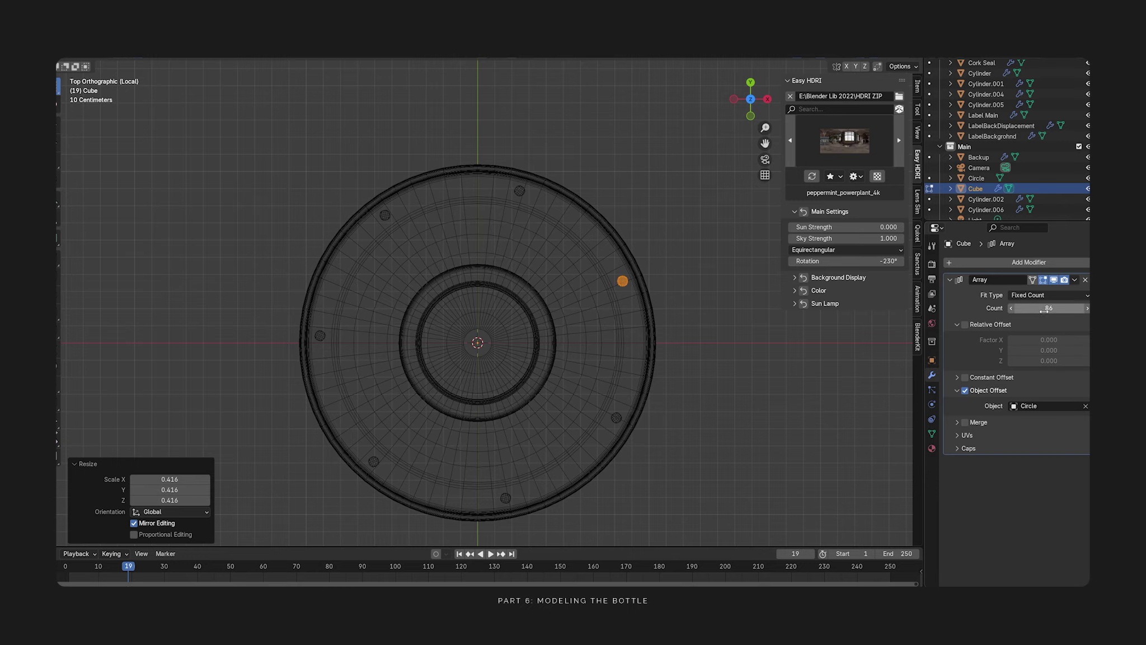
# - Set the Z rotation of the circle that drives the Array's object offset to 360/100
pyautogui.click(1044, 308)
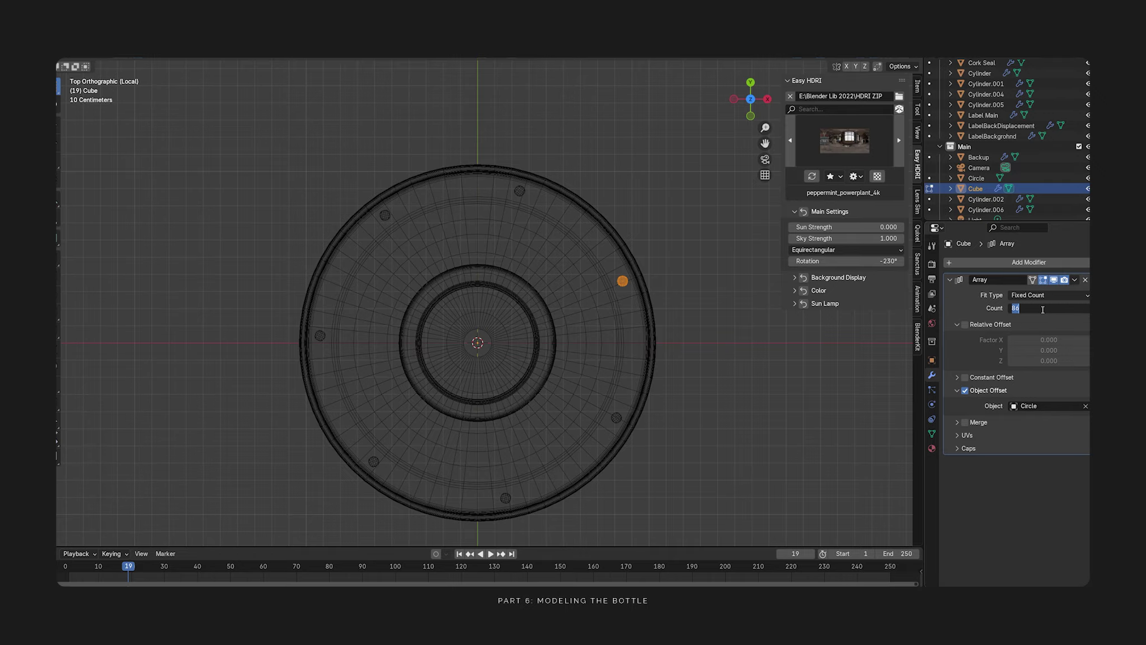
pyautogui.click(623, 281)
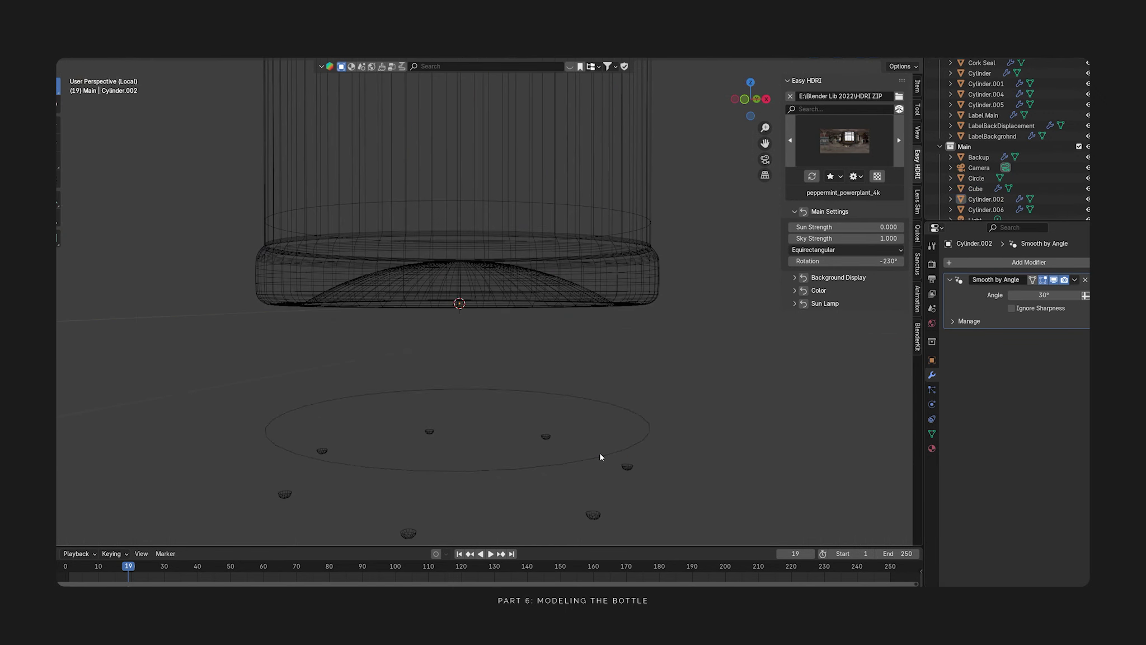
pyautogui.click(601, 457)
pyautogui.click(932, 360)
pyautogui.click(1053, 351)
pyautogui.write('360/10')
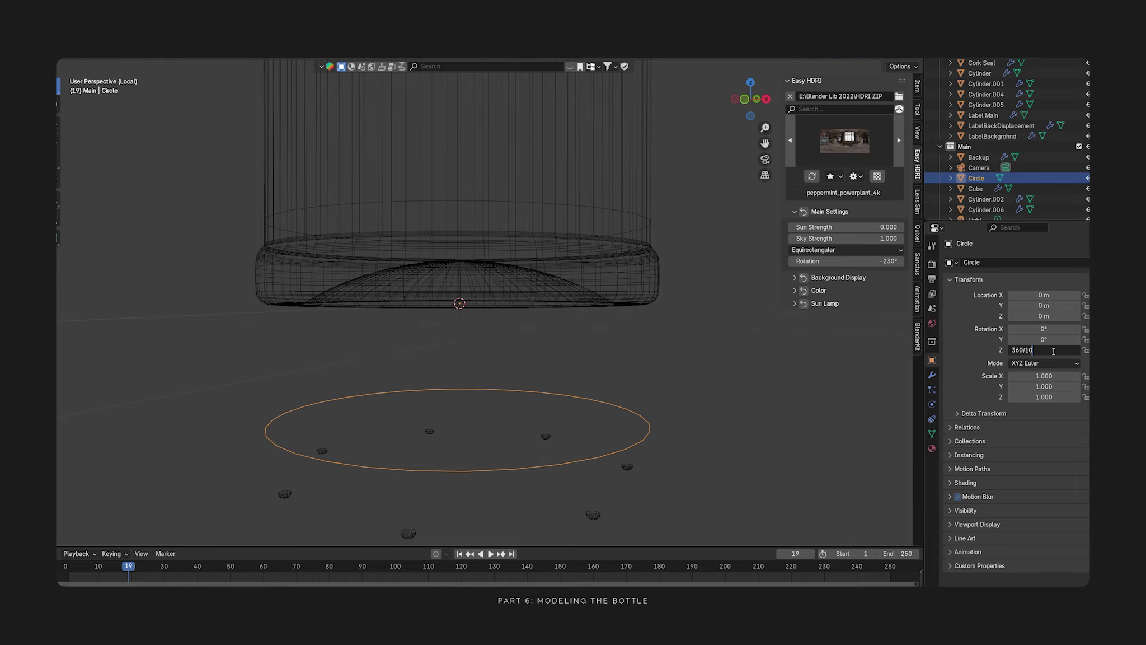
pyautogui.write('0')
pyautogui.press('Return')
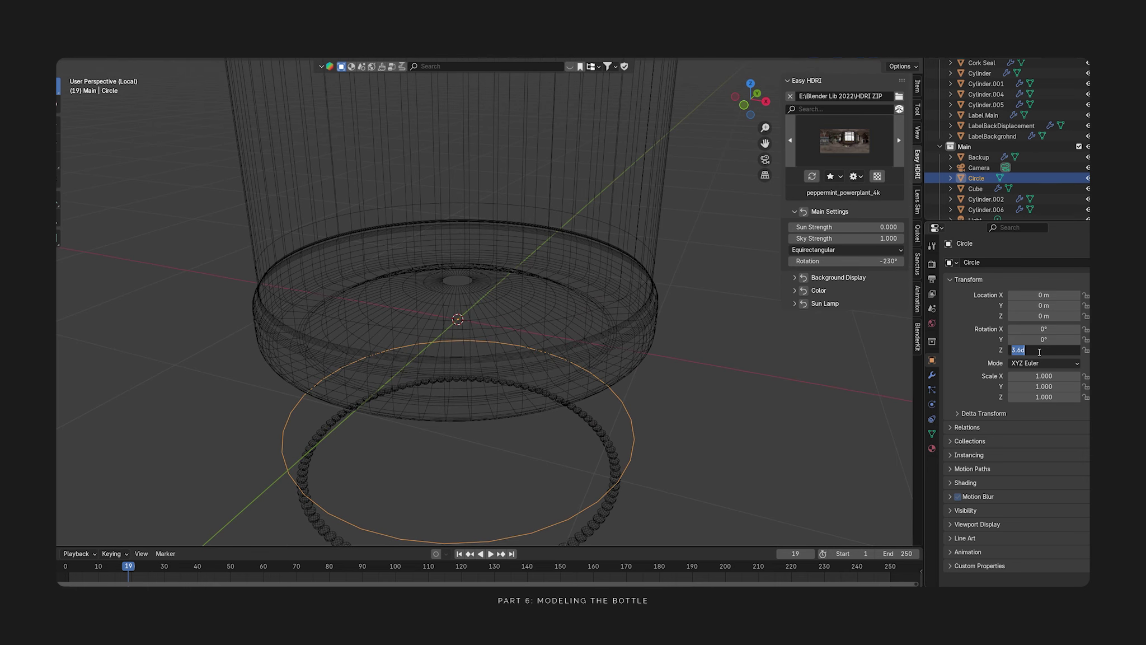
pyautogui.hotkey('ctrl', 'z')
pyautogui.hotkey('ctrl', 'z')
pyautogui.hotkey('ctrl', 'z')
pyautogui.hotkey('ctrl', 'z')
pyautogui.hotkey('ctrl', 'z')
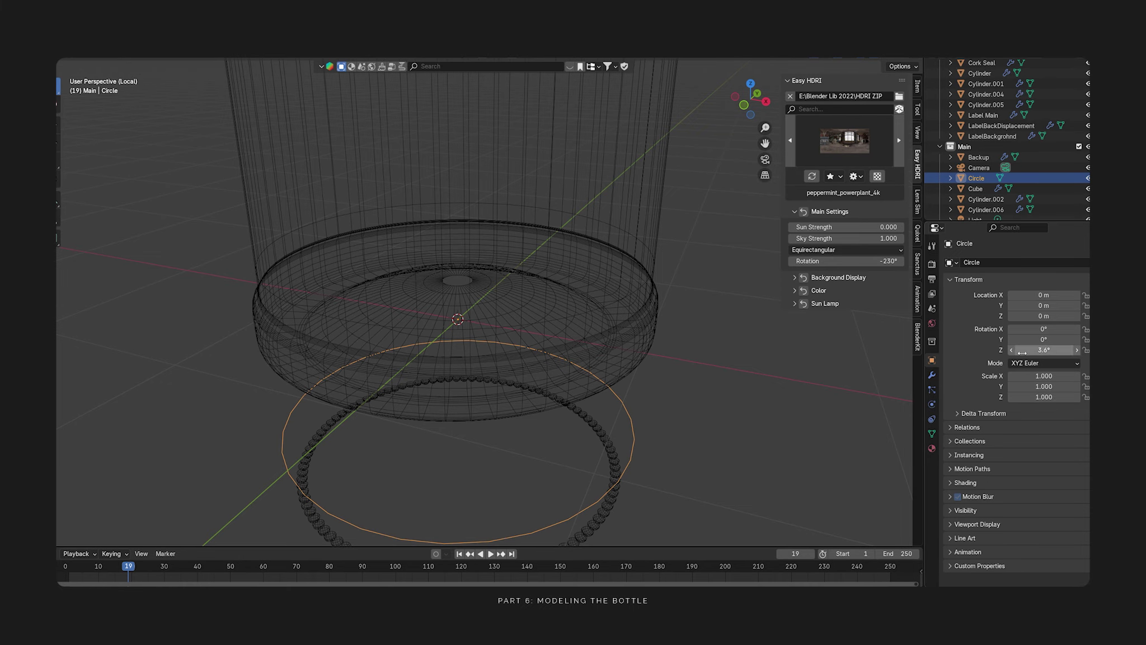
# - Set the Array count of the bead ring to 100
pyautogui.moveTo(631, 441); pyautogui.dragTo(612, 458, button='middle')
pyautogui.click(610, 458)
pyautogui.click(931, 376)
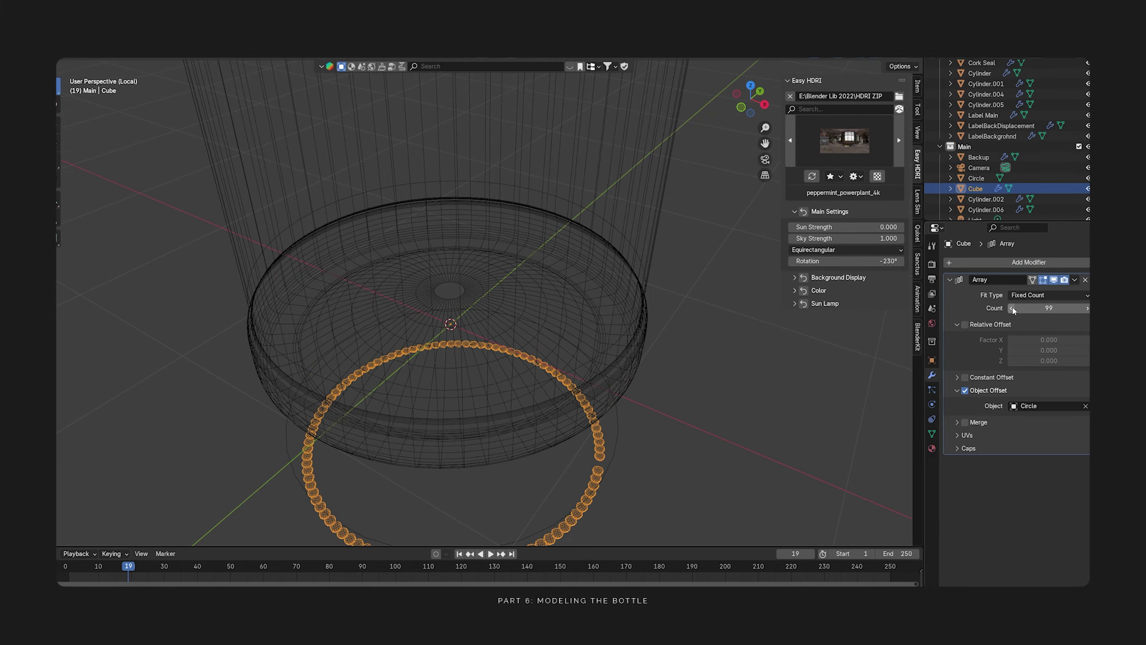
pyautogui.press('KP_7')
# - Scale the bead's mesh down to 0.590 in top view so the beads stand apart
pyautogui.press('Tab')
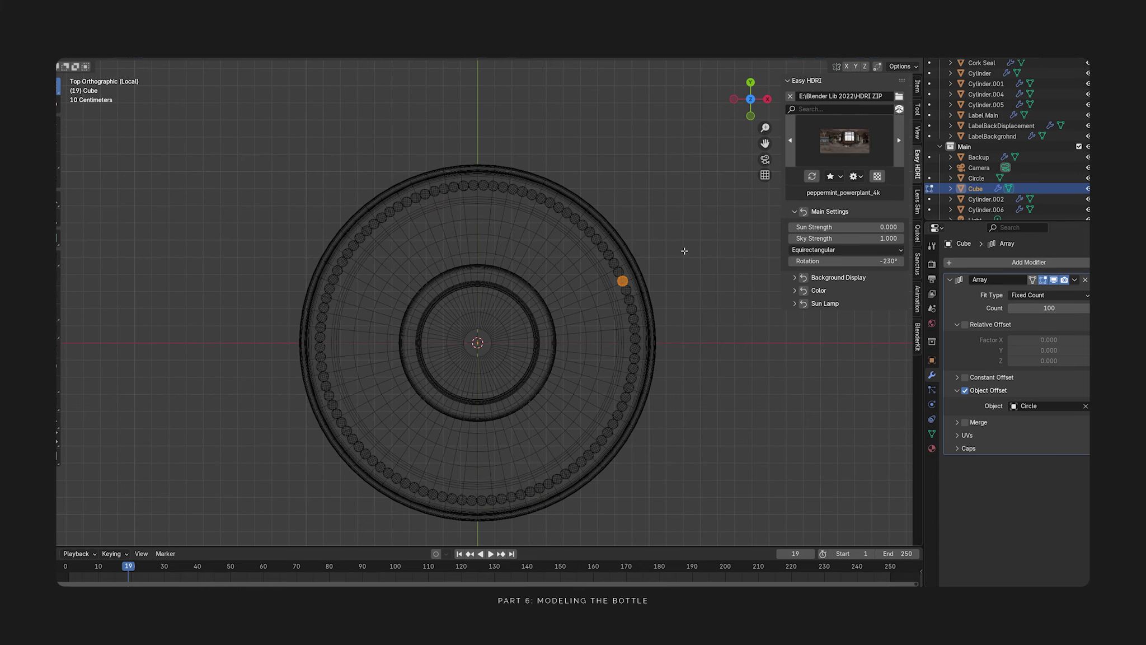
pyautogui.scroll(7, 676, 272)
pyautogui.press('s')
pyautogui.click(557, 306)
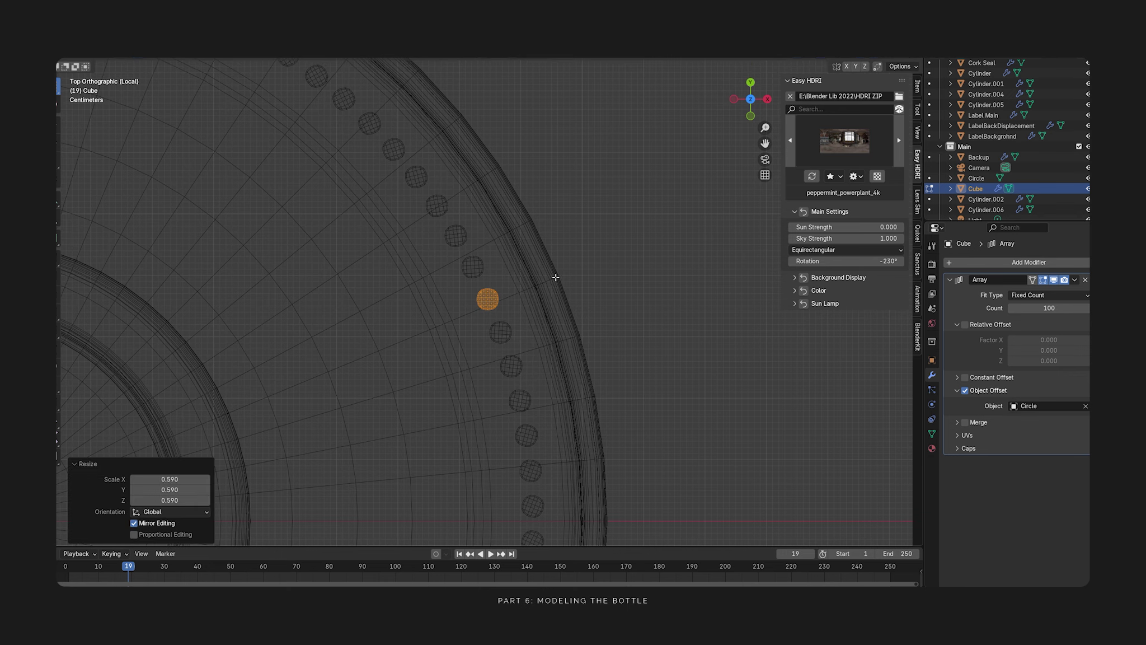
# - Reshape the bead into a slanted oval by scaling along X, rotating, and scaling along its own Y axis
pyautogui.press('s')
pyautogui.press('x')
pyautogui.click(691, 315)
pyautogui.press('r')
pyautogui.click(681, 365)
pyautogui.press('s')
pyautogui.press('y')
pyautogui.press('y')
pyautogui.click(674, 383)
pyautogui.moveTo(673, 383)
pyautogui.mouseDown(button='middle')
pyautogui.moveTo(479, 294)
pyautogui.moveTo(502, 363)
pyautogui.mouseUp(button='middle')
pyautogui.scroll(-4, 501, 364)
pyautogui.press('Tab')
pyautogui.hotkey('shift', 'z')
# - Try moving the bead array object about 0.71 m along Z, and cancel the move
pyautogui.click(619, 494)
pyautogui.click(624, 504)
pyautogui.press('g')
pyautogui.press('z')
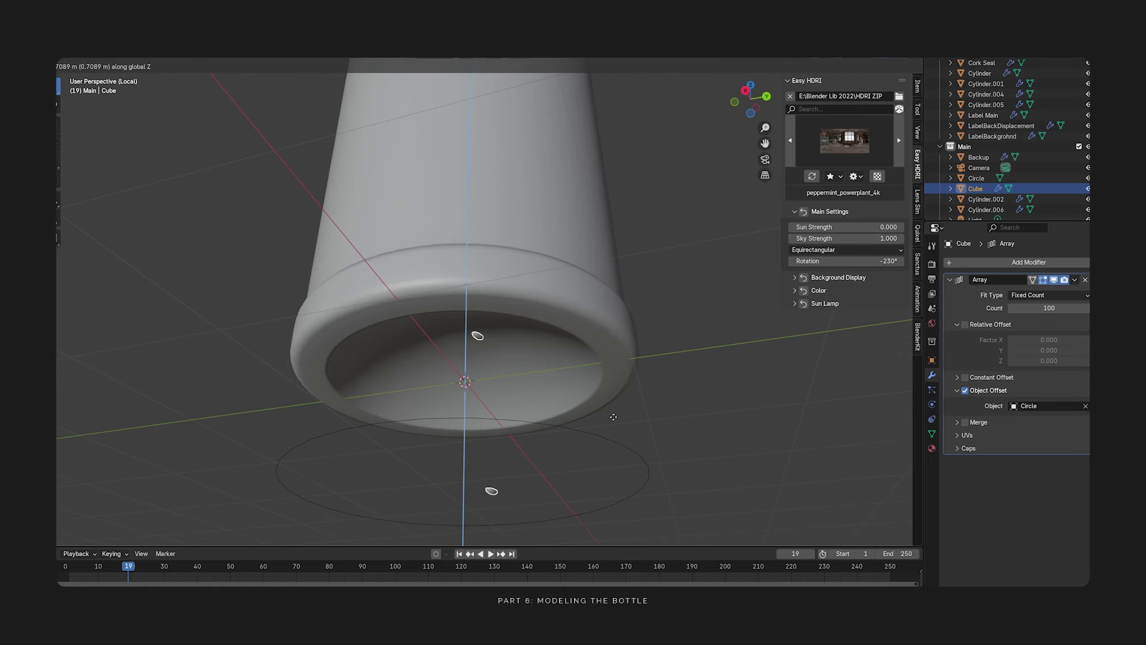
pyautogui.rightClick(615, 412)
# - Try twice to move the Array's offset circle up along Z, and undo both moves
pyautogui.click(615, 441)
pyautogui.press('g')
pyautogui.press('z')
pyautogui.click(593, 380)
pyautogui.hotkey('ctrl', 'z')
pyautogui.moveTo(576, 386); pyautogui.dragTo(571, 427, button='middle')
pyautogui.press('g')
pyautogui.press('z')
pyautogui.click(569, 404)
pyautogui.hotkey('ctrl', 'z')
# - Raise the offset circle along Z to the bottle's base in front view and apply all its transforms
pyautogui.press('KP_7')
pyautogui.press('KP_1')
pyautogui.press('g')
pyautogui.press('z')
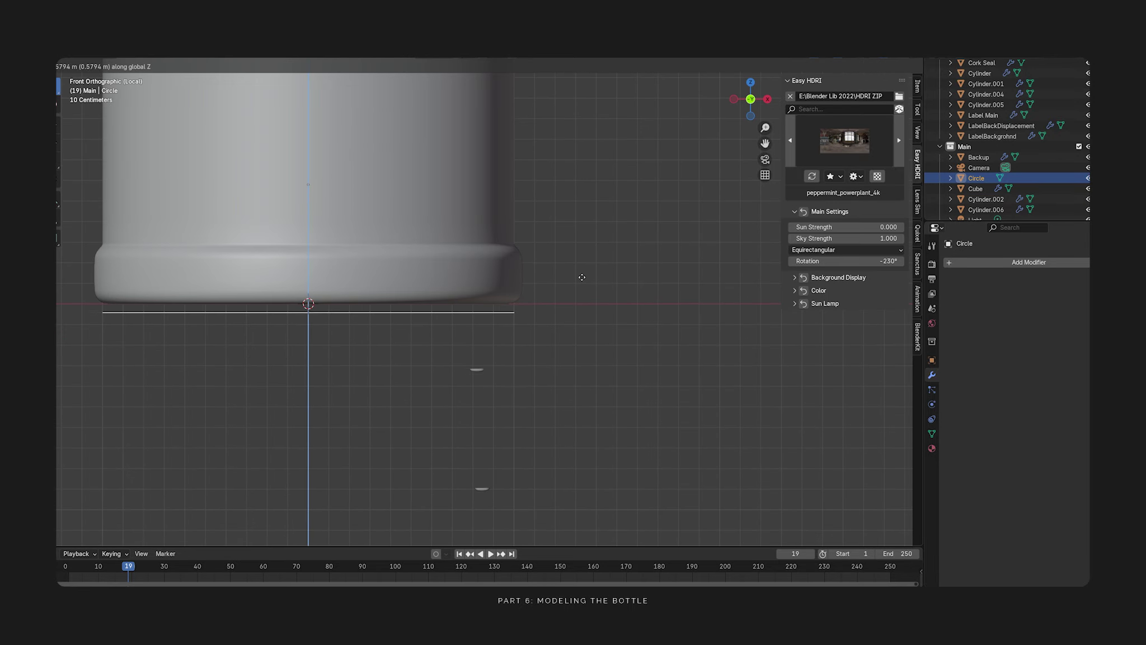
pyautogui.click(582, 267)
pyautogui.hotkey('ctrl', 'a')
pyautogui.press('a')
# - Examine the circle's height against the bottle's base in wireframe and solid display, and check the bead array
pyautogui.scroll(-5, 554, 350)
pyautogui.moveTo(532, 358); pyautogui.dragTo(513, 308, button='middle')
pyautogui.press('KP_1')
pyautogui.scroll(4, 514, 307)
pyautogui.hotkey('shift', 'z')
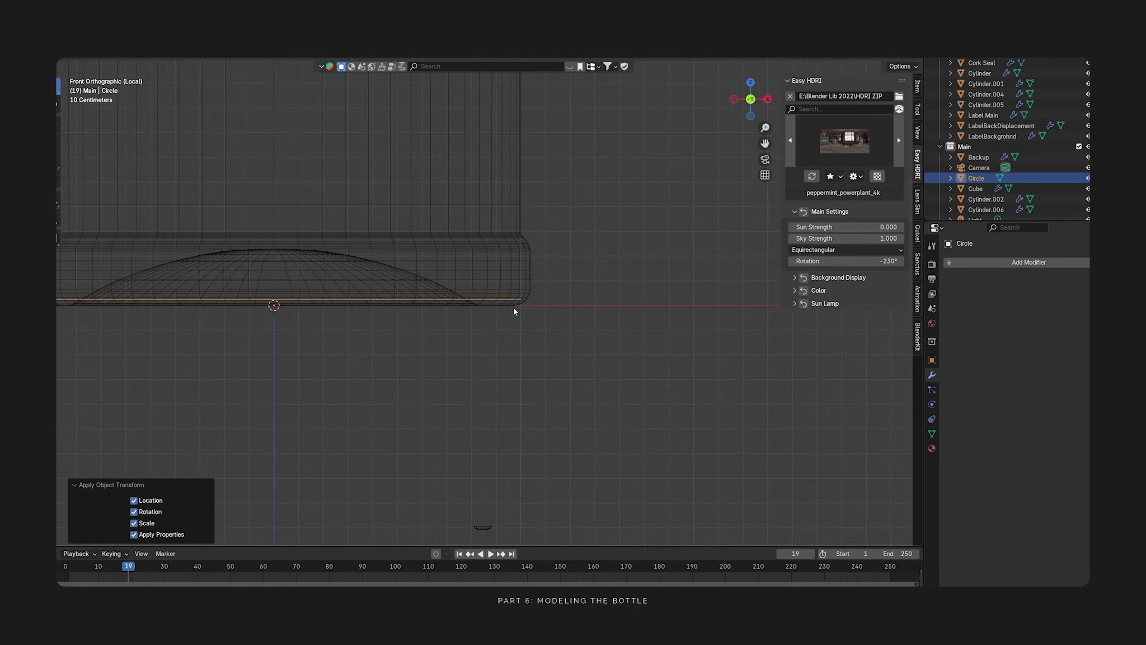
pyautogui.scroll(2, 513, 309)
pyautogui.hotkey('shift', 'z')
pyautogui.scroll(-3, 516, 333)
pyautogui.click(490, 412)
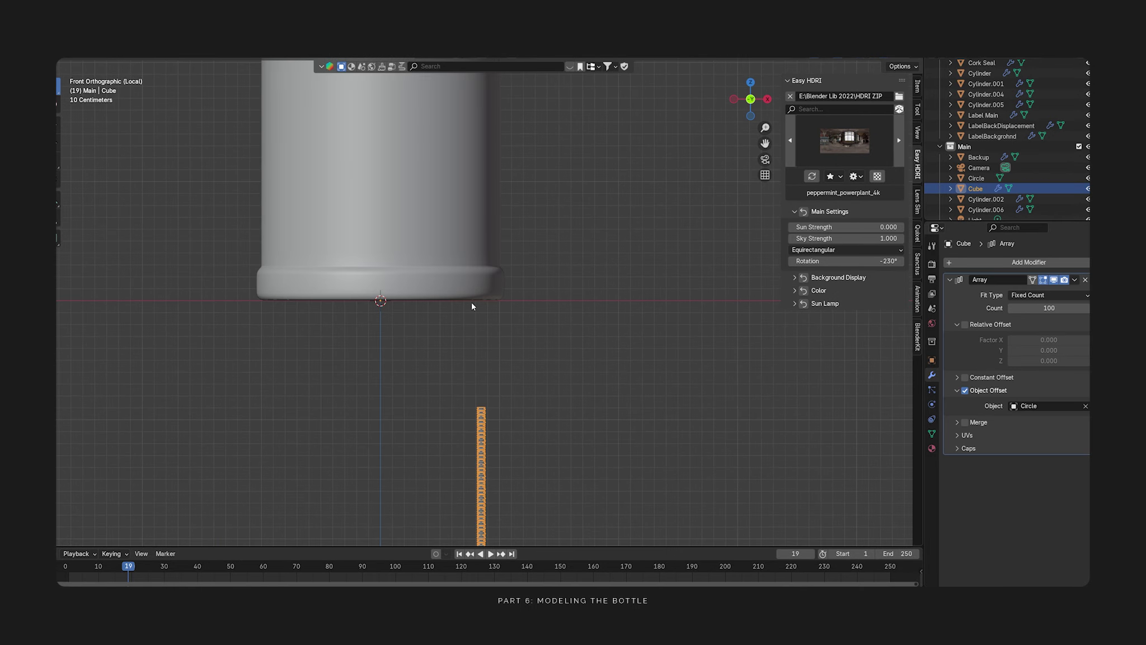
# - Apply the offset circle's transforms and re-enter its Z rotation so the beads form a flat ring
pyautogui.click(976, 178)
pyautogui.click(932, 360)
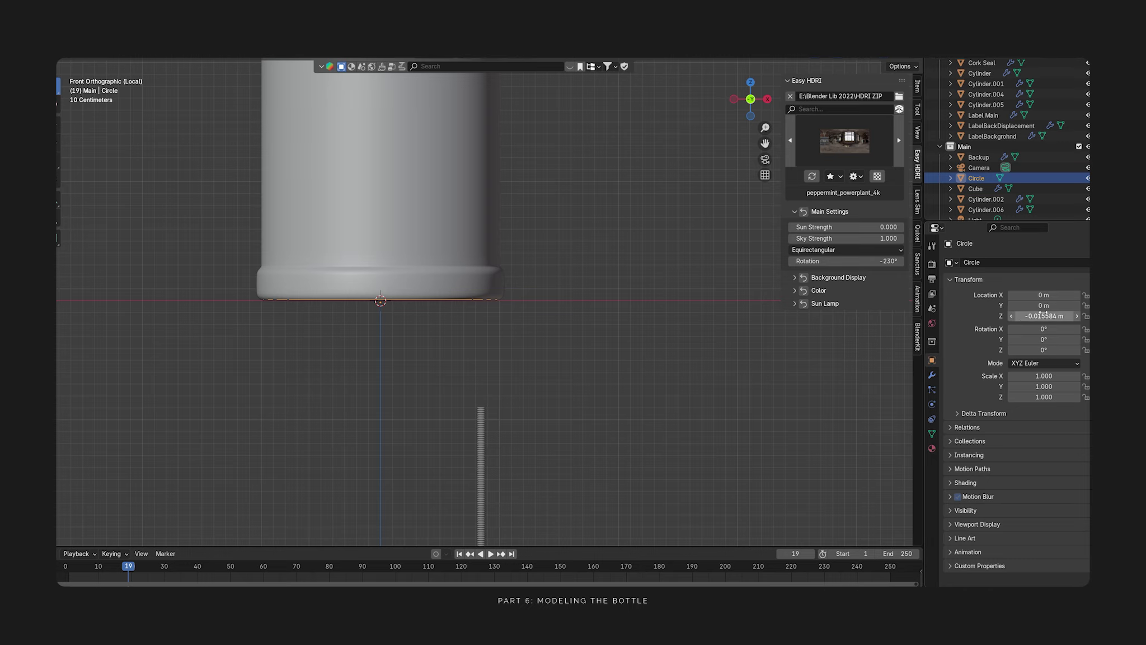
pyautogui.hotkey('ctrl', 'a')
pyautogui.click(570, 330)
pyautogui.write('120')
pyautogui.press('Return')
# - Raise the bead's mesh along Z in edit mode to the underside of the bottle
pyautogui.click(481, 408)
pyautogui.moveTo(493, 391); pyautogui.dragTo(481, 417, button='middle')
pyautogui.press('KP_1')
pyautogui.press('Tab')
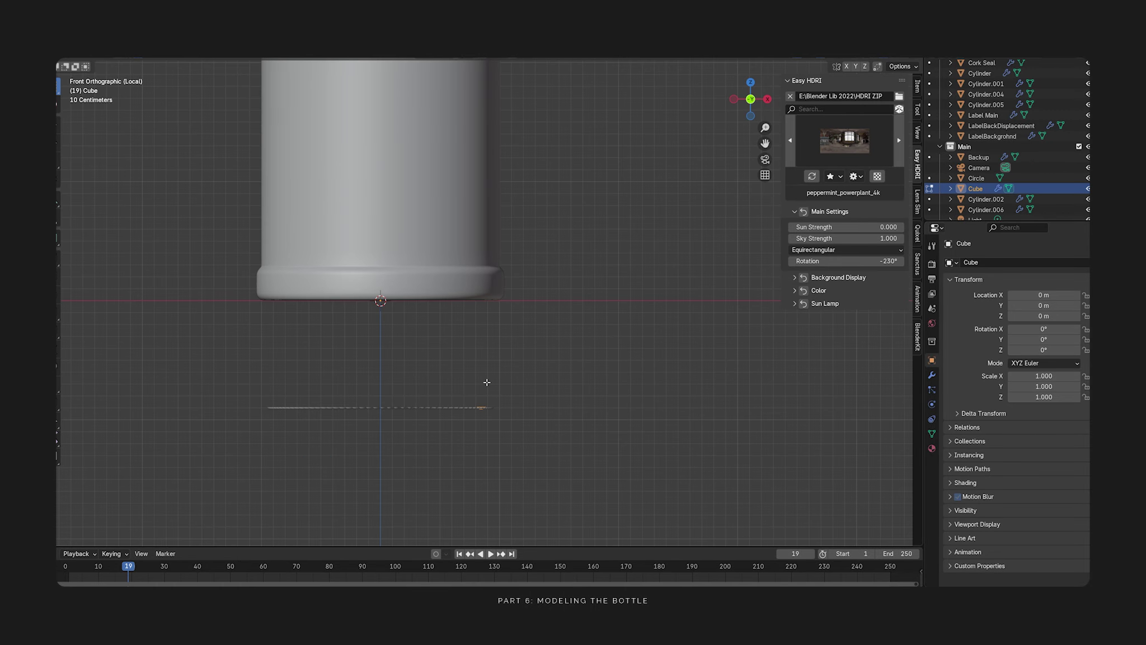
pyautogui.press('Tab')
pyautogui.click(487, 389)
pyautogui.click(484, 406)
pyautogui.press('Tab')
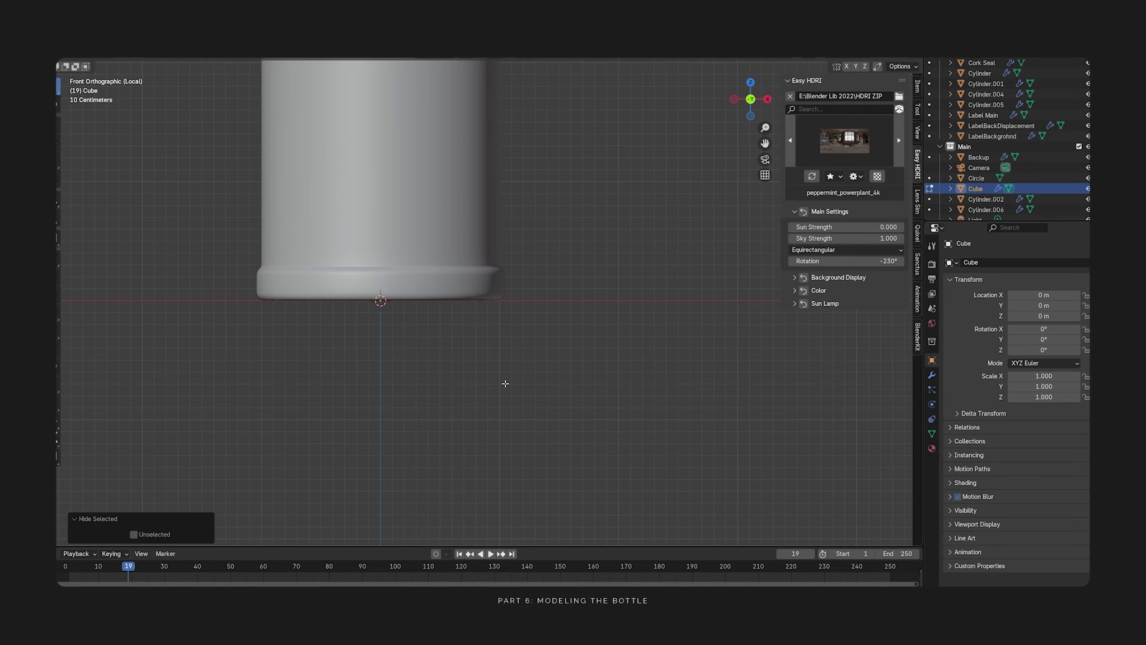
pyautogui.hotkey('ctrl', 'z')
pyautogui.press('g')
pyautogui.press('z')
pyautogui.click(502, 299)
# - Adjust the bead mesh's height by scaling along Z and fit it against the bottle's base along Z
pyautogui.hotkey('shift', 'z')
pyautogui.scroll(7, 486, 297)
pyautogui.press('s')
pyautogui.press('z')
pyautogui.click(511, 312)
pyautogui.press('g')
pyautogui.press('z')
pyautogui.click(540, 289)
pyautogui.press('Tab')
# - Select the bead ring under the bottle and open its Array count for editing
pyautogui.click(476, 344)
pyautogui.hotkey('shift', 'z')
pyautogui.scroll(-5, 436, 330)
pyautogui.moveTo(436, 339)
pyautogui.mouseDown(button='middle')
pyautogui.moveTo(432, 316)
pyautogui.moveTo(494, 289)
pyautogui.mouseUp(button='middle')
pyautogui.moveTo(366, 169); pyautogui.dragTo(479, 263, button='middle')
pyautogui.click(479, 263)
pyautogui.click(932, 374)
pyautogui.doubleClick(1047, 307)
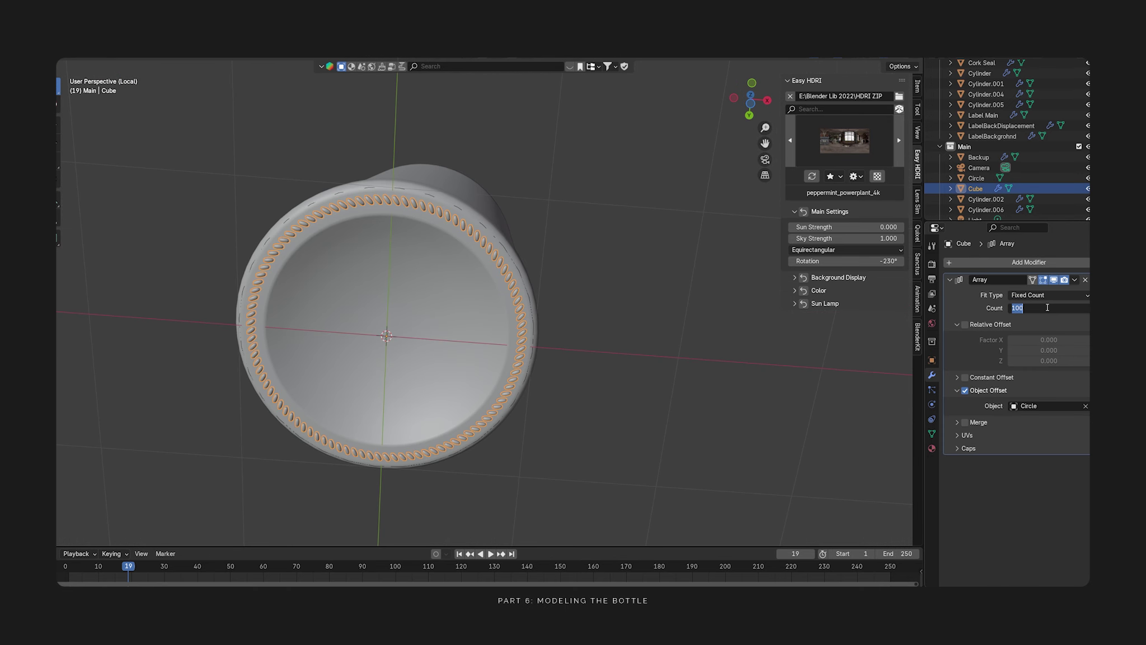
# - Reposition the offset circle along Z at the bottle's base and apply all its transforms
pyautogui.click(528, 309)
pyautogui.press('g')
pyautogui.press('z')
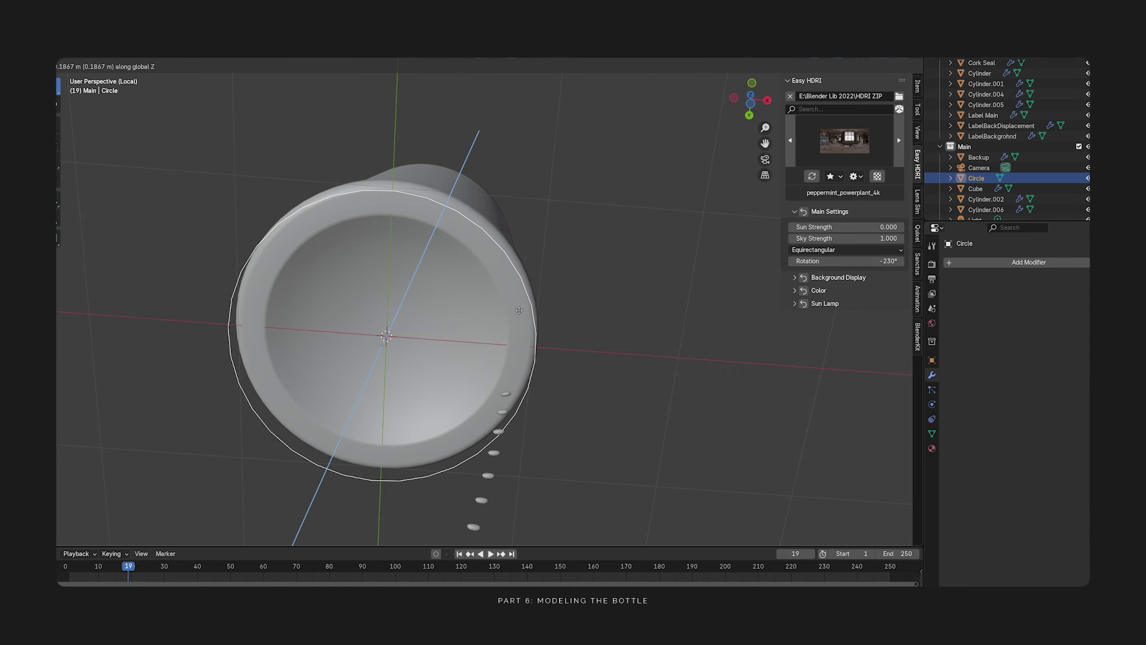
pyautogui.click(517, 310)
pyautogui.moveTo(517, 310); pyautogui.dragTo(515, 391, button='middle')
pyautogui.press('g')
pyautogui.press('z')
pyautogui.click(517, 380)
pyautogui.hotkey('ctrl', 'a')
pyautogui.click(517, 382)
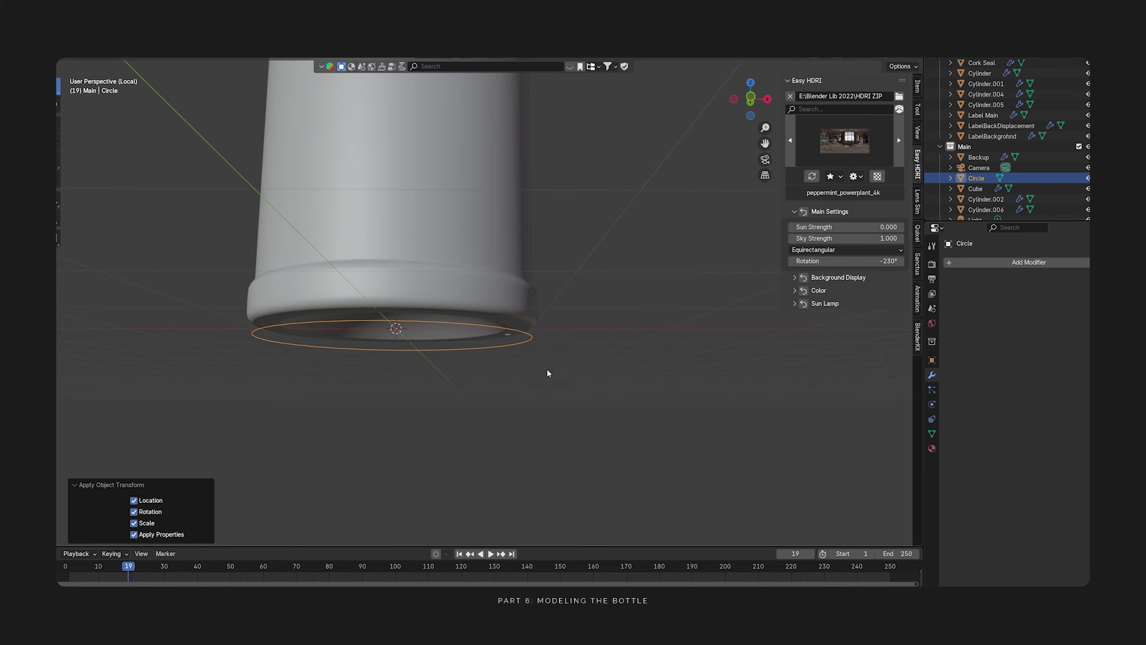
# - Set the offset circle's Z rotation to 7.2° to space the beads evenly around the base
pyautogui.click(932, 360)
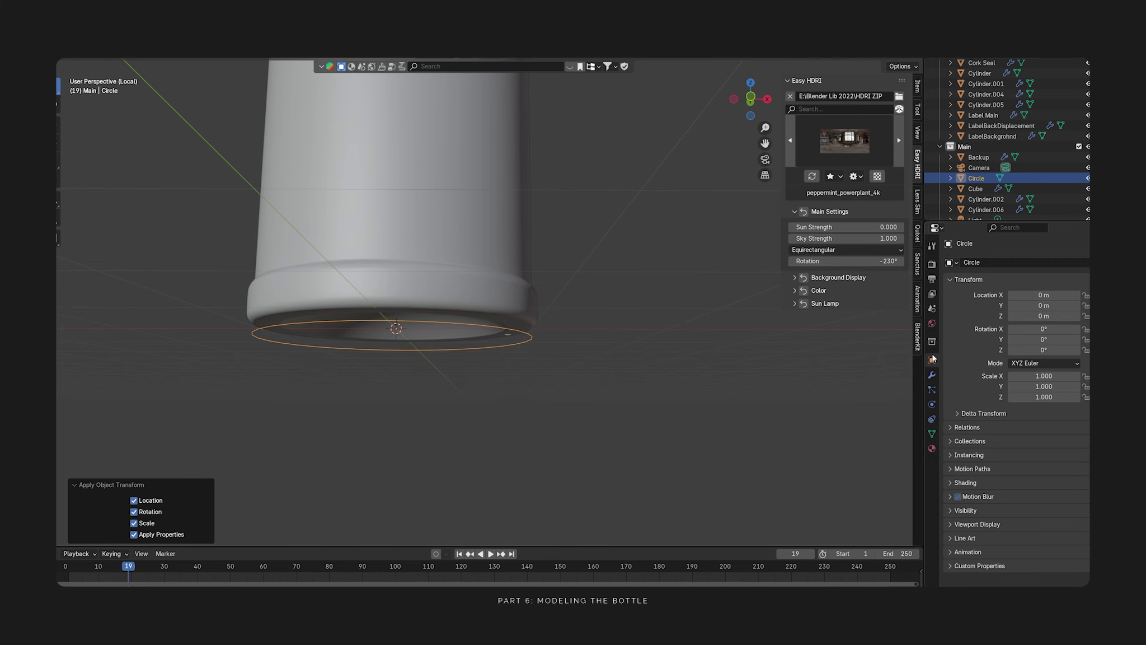
pyautogui.click(1030, 350)
pyautogui.write('360/1')
pyautogui.press('Return')
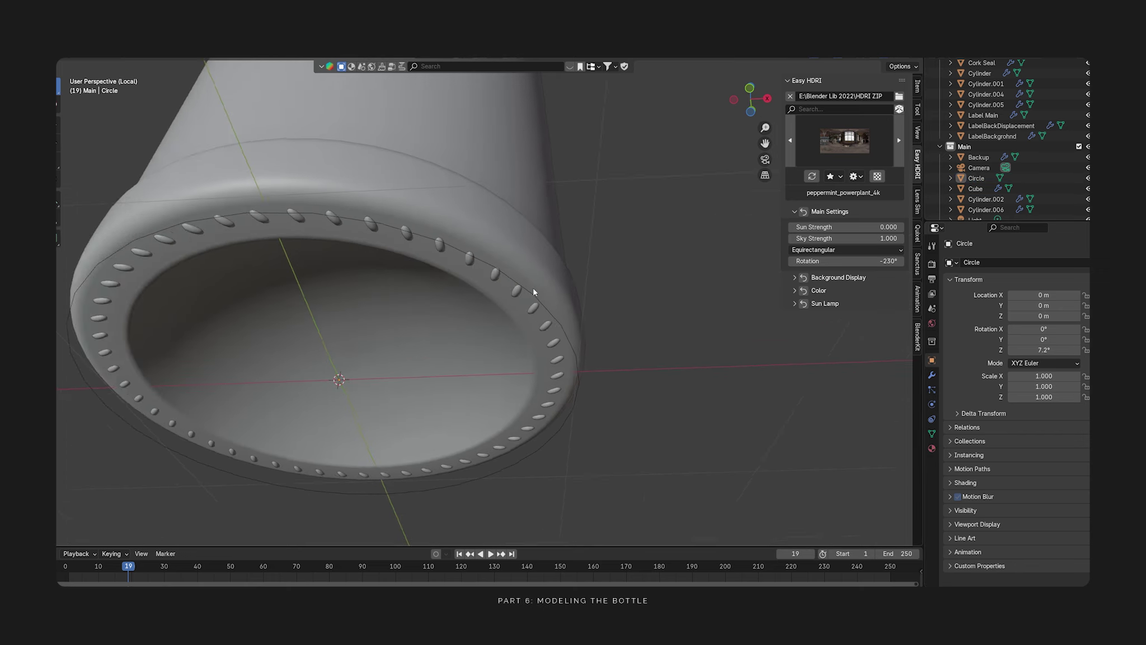
# - Select the bead ring and leave local view to bring back the whole scene
pyautogui.click(494, 287)
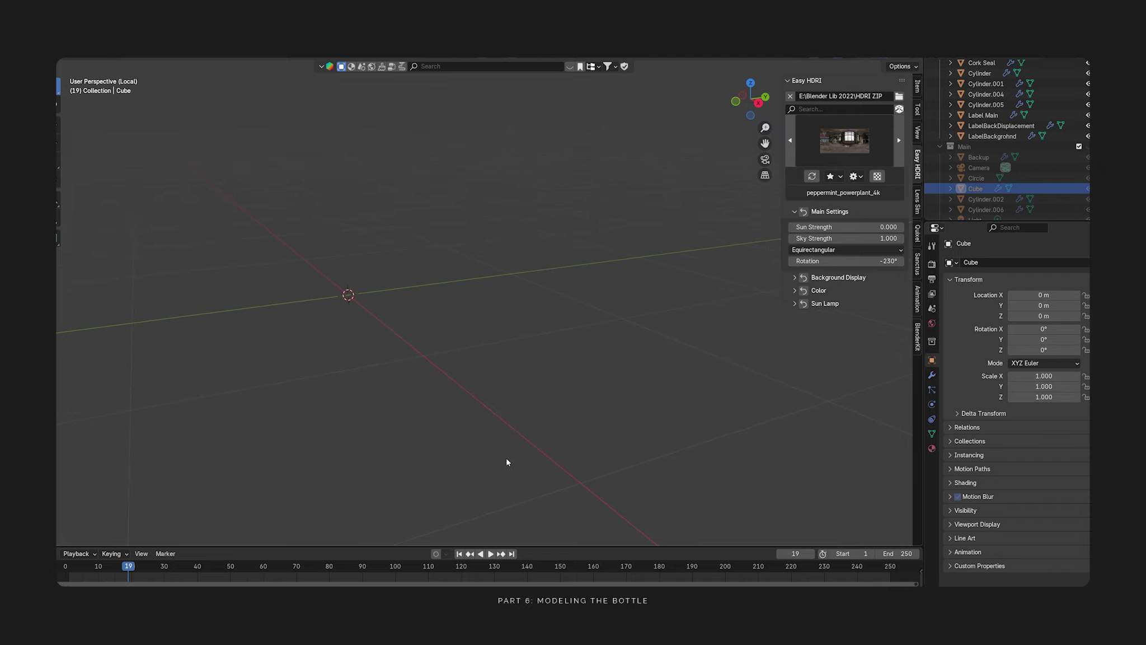
pyautogui.press('Tab')
pyautogui.press('/')
pyautogui.moveTo(480, 414); pyautogui.dragTo(496, 448, button='middle')
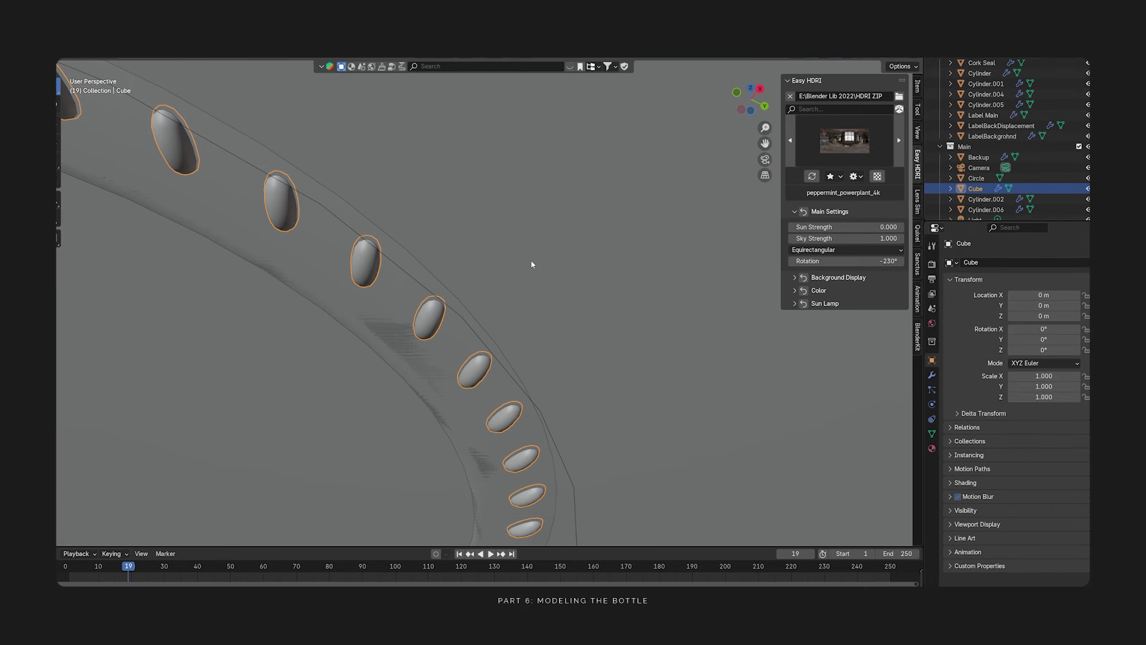
# - Enlarge the bead mesh in edit mode from the top view by a factor of about 1.5
pyautogui.click(427, 321)
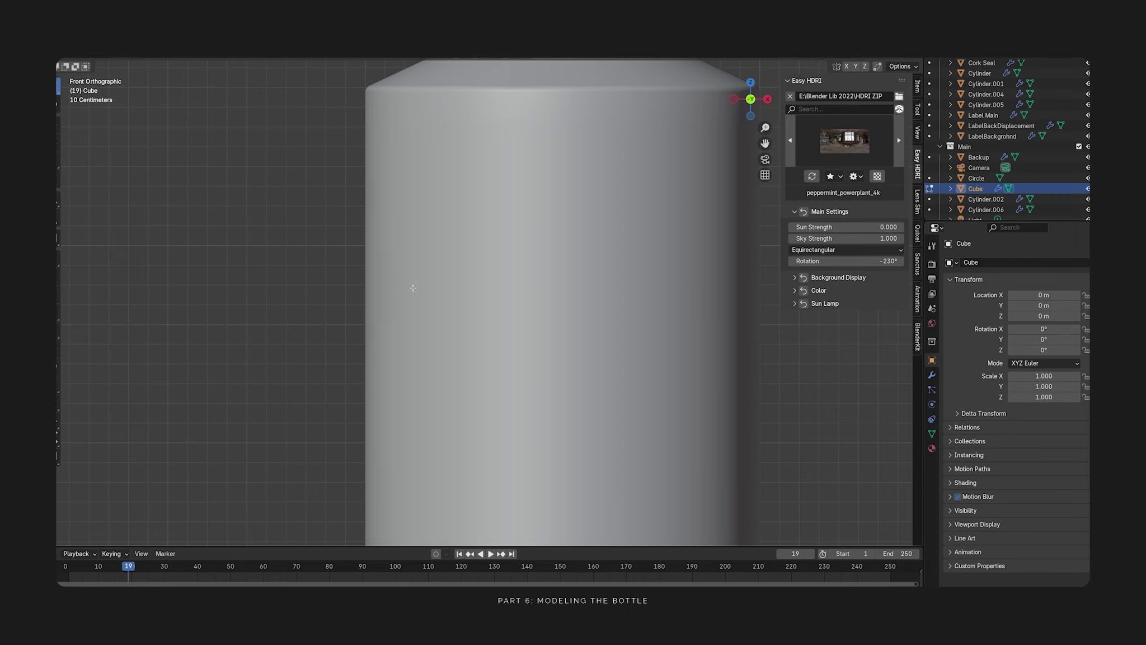
pyautogui.press('KP_7')
pyautogui.press('s')
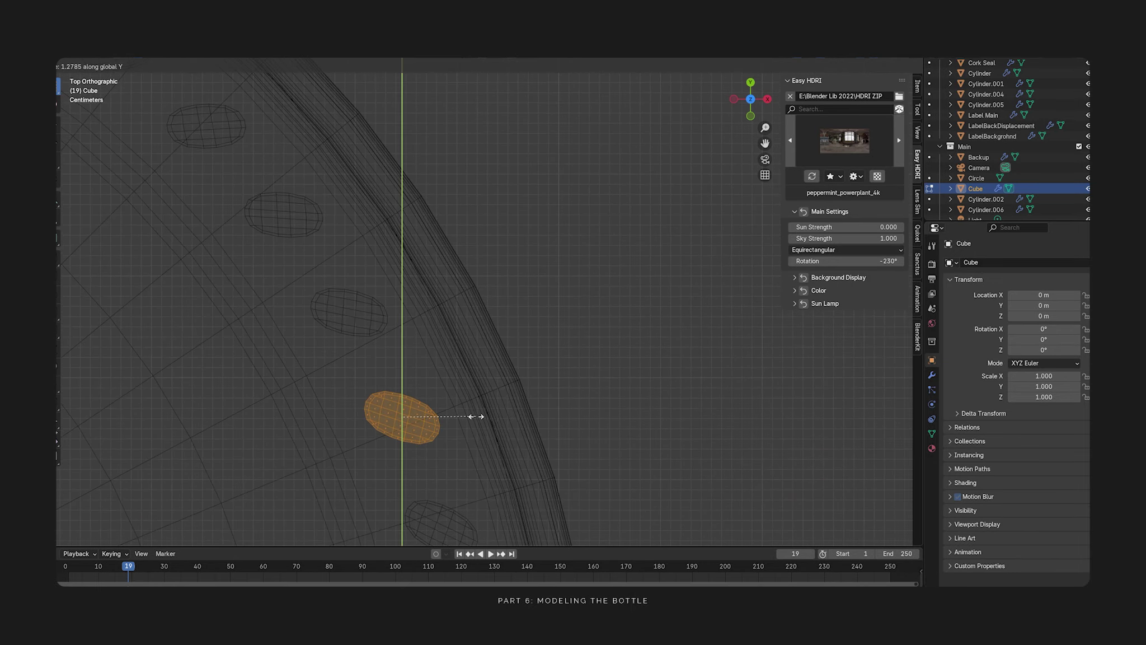
pyautogui.press('x')
pyautogui.press('x')
pyautogui.press('x')
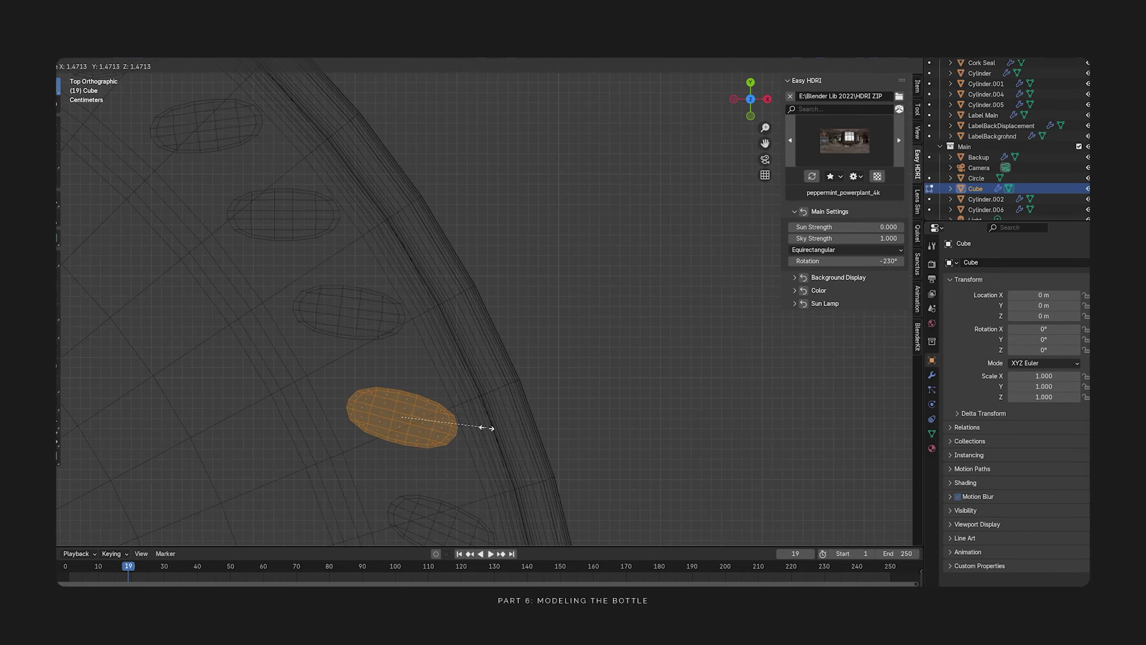
pyautogui.click(507, 441)
pyautogui.press('s')
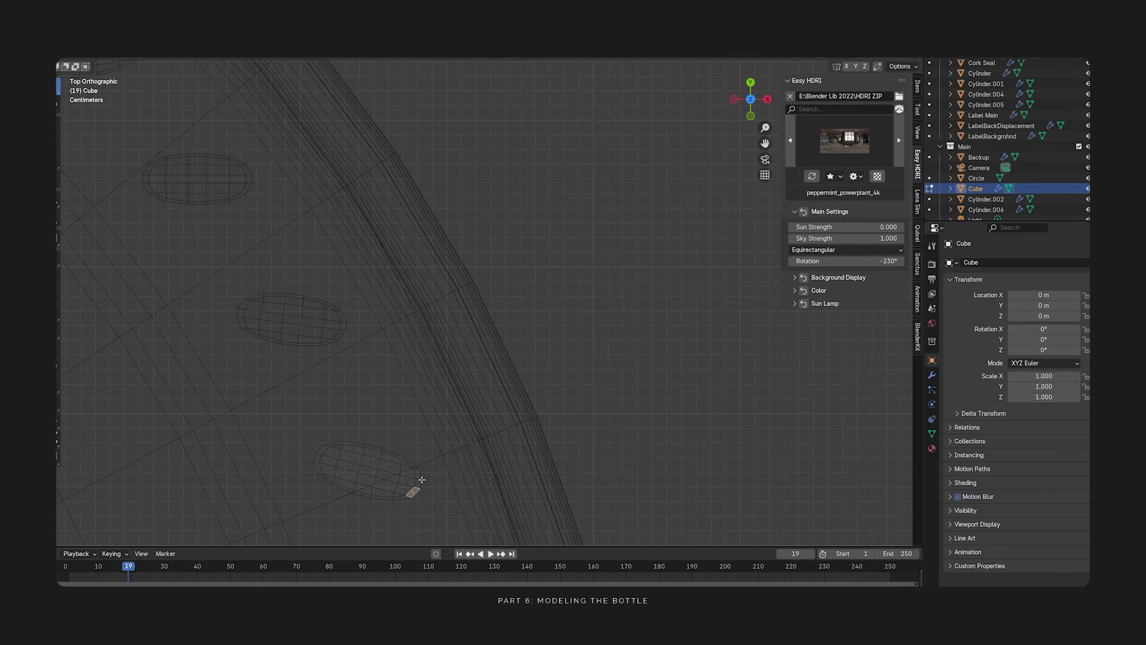
# - Adjust the bead's position in the top view so the ring sits slightly farther inside the bottle's outer edge
pyautogui.press('g')
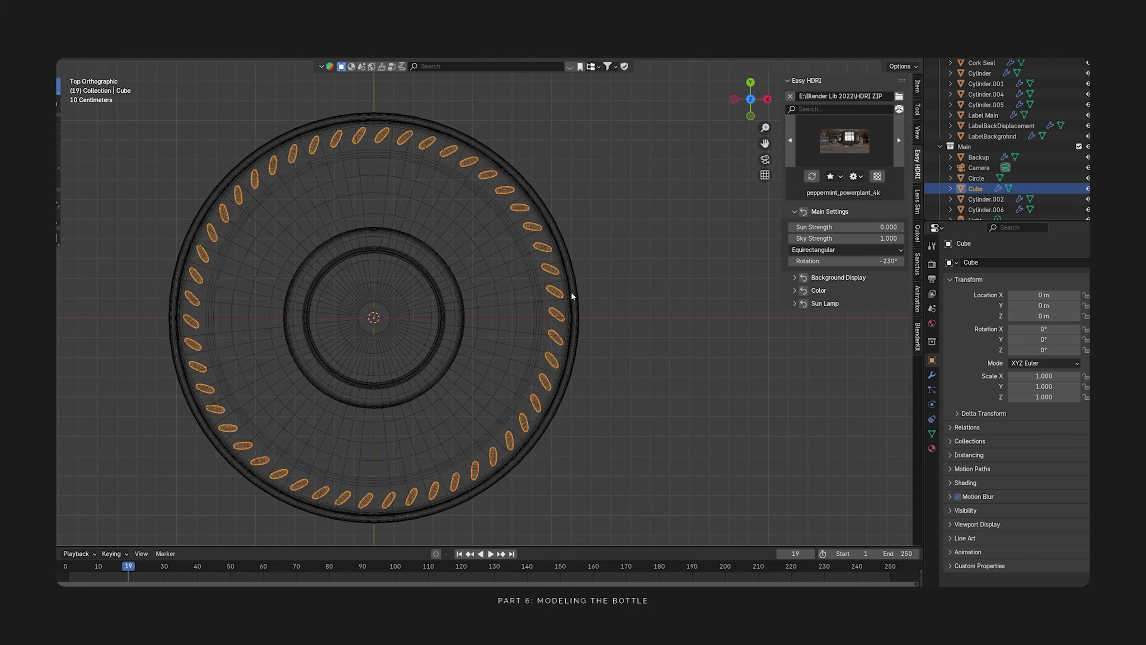
pyautogui.press('Tab')
pyautogui.press('g')
pyautogui.click(590, 304)
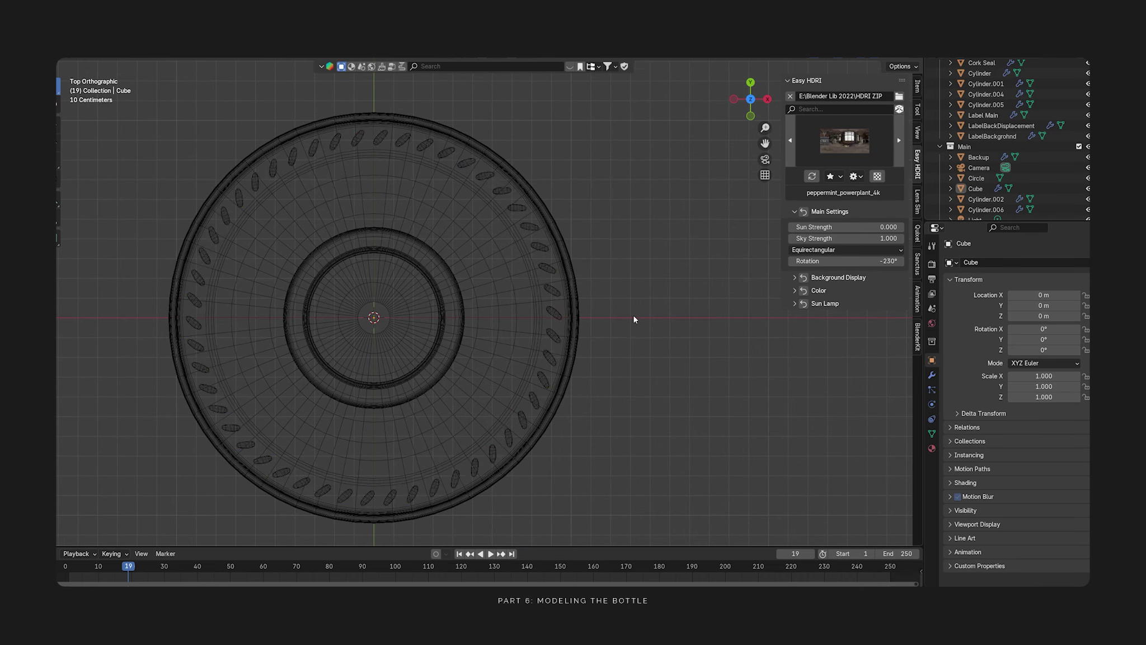
# - Add a cube empty around the bottle, scale it to 2.475 along Z and raise it to enclose the bottle
pyautogui.hotkey('shift', 'a')
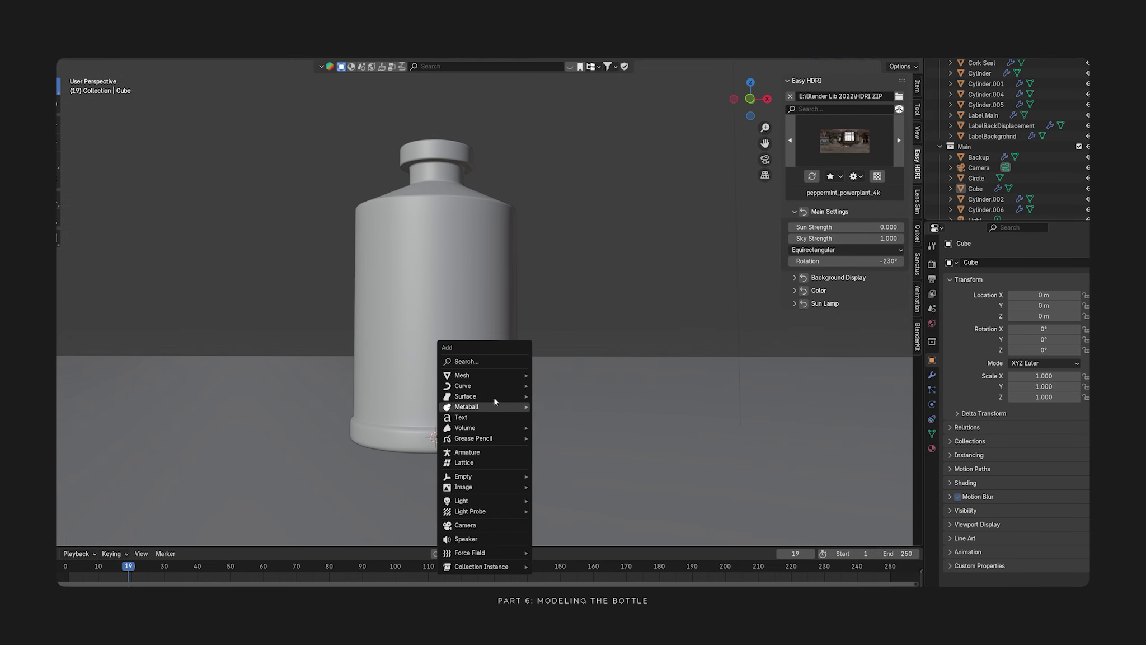
pyautogui.moveTo(486, 476)
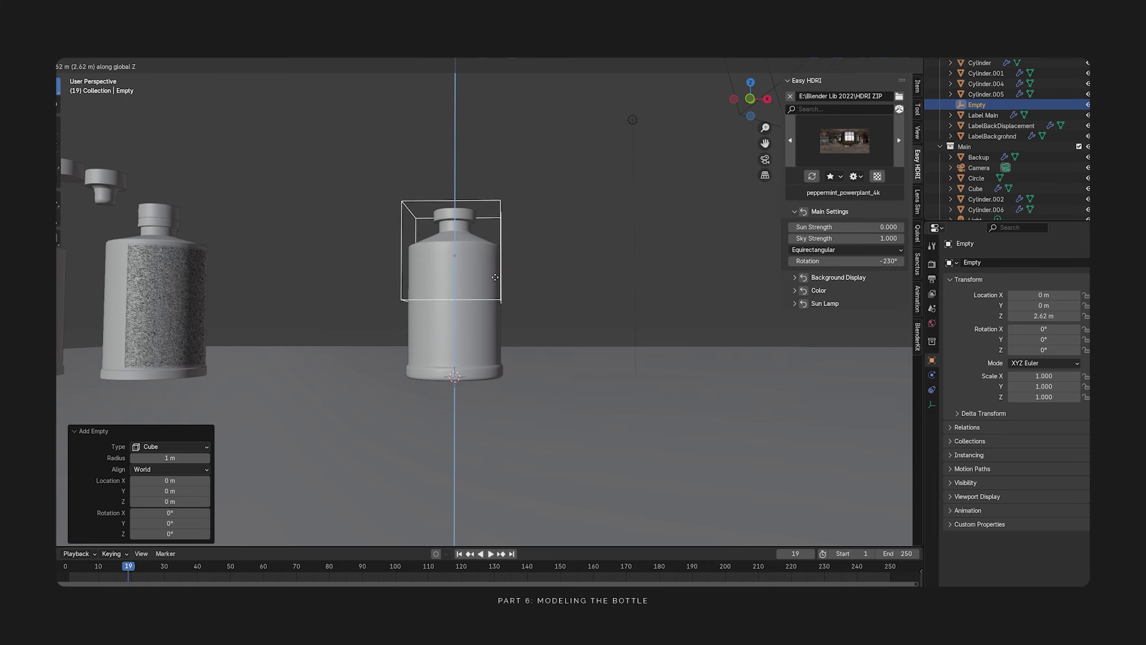
pyautogui.click(524, 152)
pyautogui.press('s')
pyautogui.press('z')
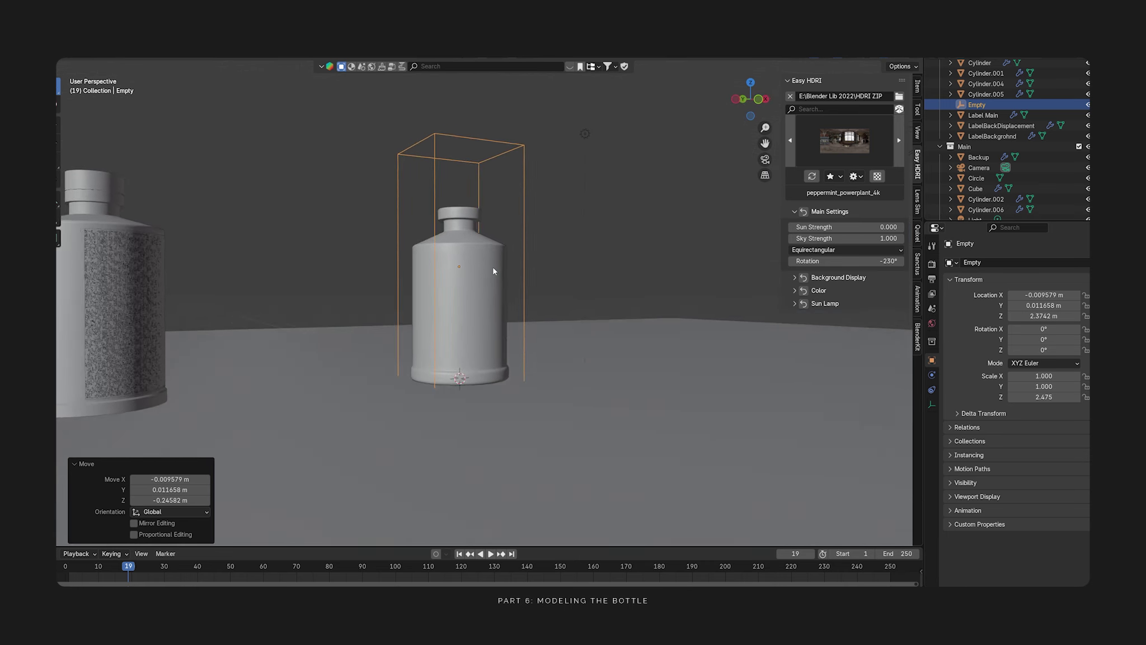
pyautogui.press('g')
pyautogui.press('z')
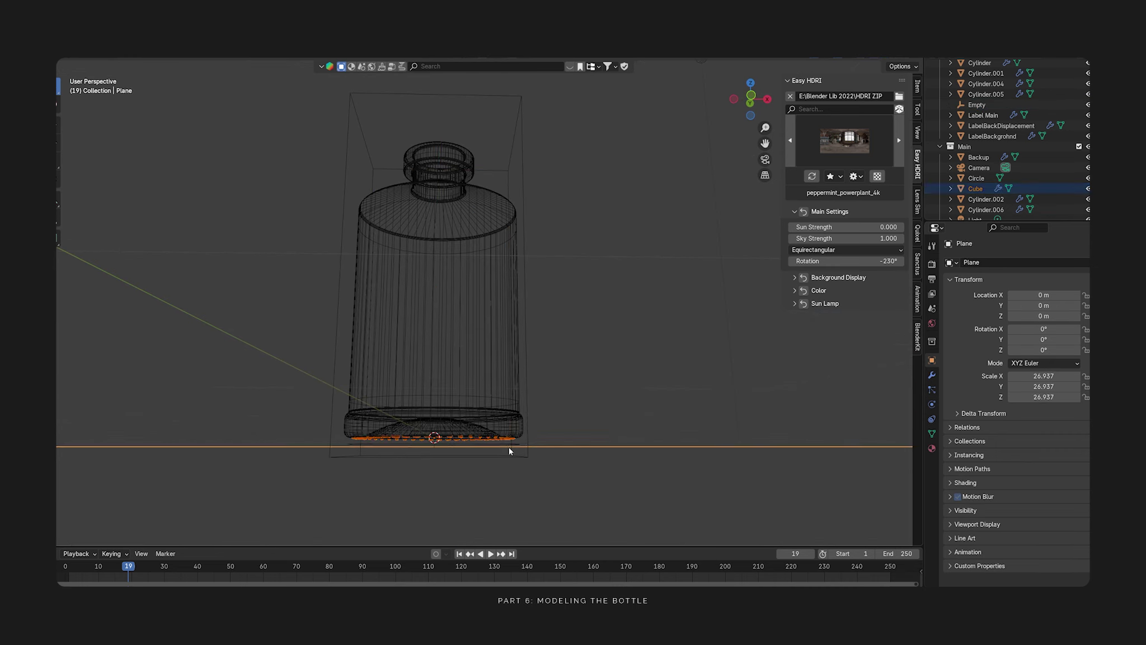
# - Parent the bead ring and bottle parts to the cube empty, testing the link with a move that is undone
pyautogui.click(509, 445)
pyautogui.keyDown('shift'); pyautogui.click(512, 438); pyautogui.keyUp('shift')
pyautogui.keyDown('shift'); pyautogui.click(519, 403); pyautogui.keyUp('shift')
pyautogui.keyDown('shift'); pyautogui.click(526, 359); pyautogui.keyUp('shift')
pyautogui.hotkey('ctrl', 'l')
pyautogui.hotkey('ctrl', 'p')
pyautogui.click(608, 152)
pyautogui.click(559, 165)
pyautogui.click(524, 174)
pyautogui.press('g')
pyautogui.click(503, 154)
pyautogui.hotkey('ctrl', 'z')
# - Set the label cylinder's scale to 1.002 on all axes
pyautogui.click(519, 235)
pyautogui.press('KP_7')
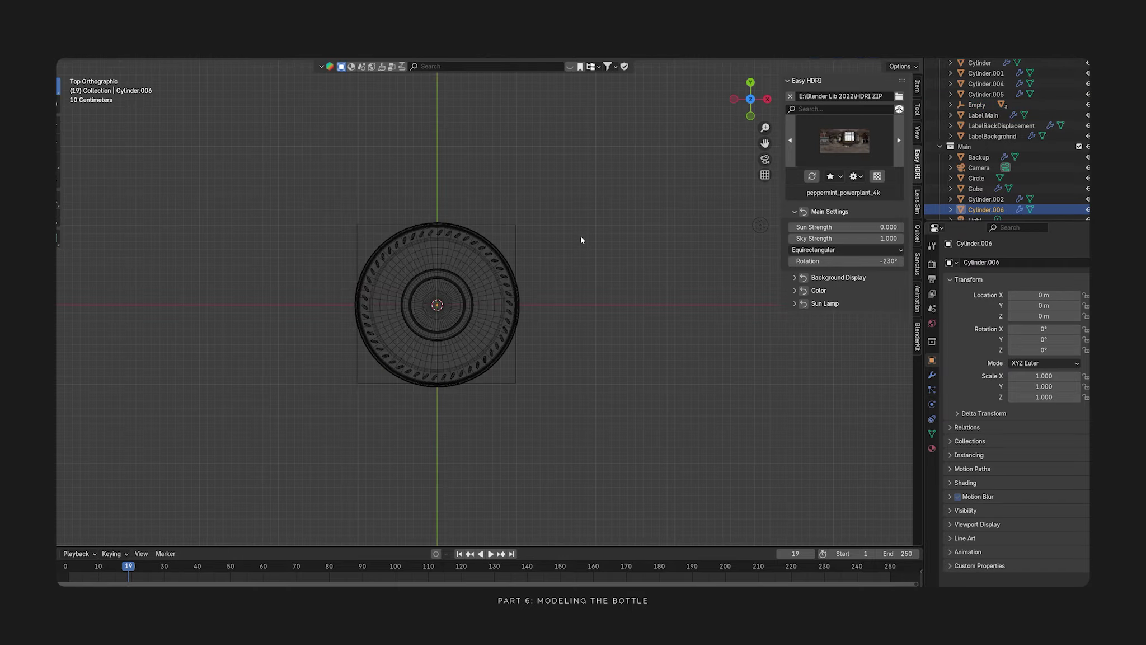
pyautogui.click(917, 86)
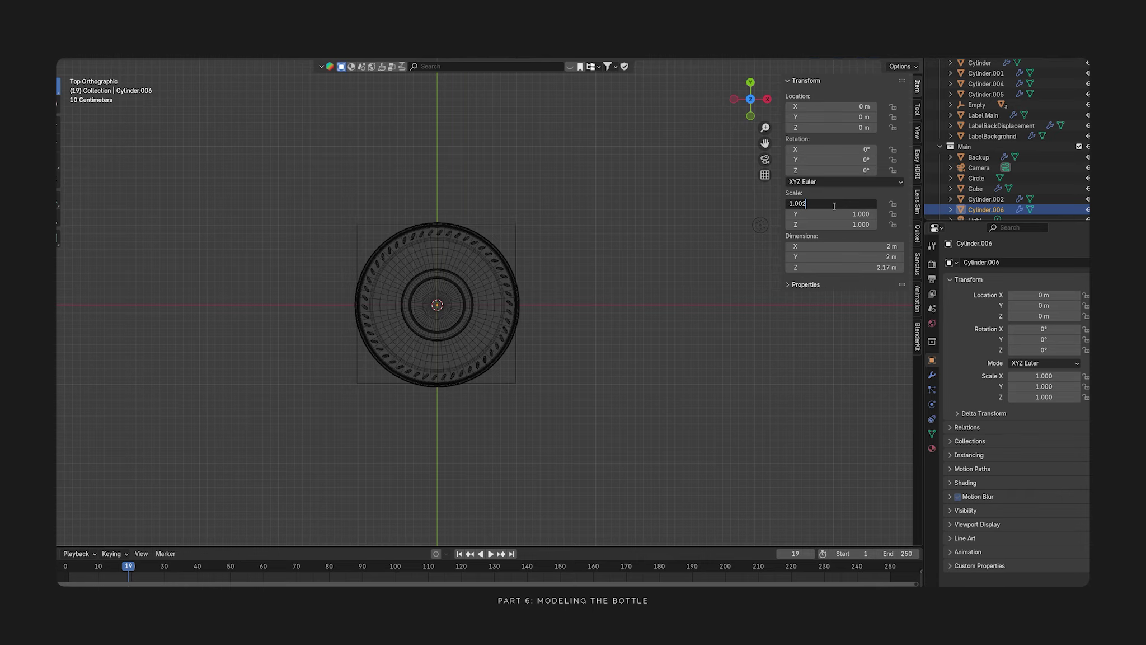
# - Inspect how the label cylinder fits around the bottle in solid and wireframe shading
pyautogui.hotkey('shift', 'z')
pyautogui.scroll(2, 583, 225)
pyautogui.moveTo(547, 236); pyautogui.dragTo(708, 202, button='middle')
pyautogui.press('Tab')
pyautogui.press('KP_1')
pyautogui.press('Tab')
pyautogui.press('Tab')
pyautogui.hotkey('shift', 'z')
pyautogui.moveTo(514, 268)
pyautogui.mouseDown(button='middle')
pyautogui.moveTo(457, 309)
pyautogui.moveTo(444, 368)
pyautogui.mouseUp(button='middle')
pyautogui.press('Tab')
pyautogui.scroll(4, 464, 312)
pyautogui.scroll(-5, 465, 313)
# - Delete the rear half of the label cylinder's mesh from the top view, keeping only the front half
pyautogui.press('KP_1')
pyautogui.press('KP_Decimal')
pyautogui.press('Tab')
pyautogui.press('KP_7')
pyautogui.moveTo(251, 118); pyautogui.dragTo(753, 313)
pyautogui.moveTo(243, 146); pyautogui.dragTo(838, 288)
pyautogui.keyDown('ctrl'); pyautogui.moveTo(208, 74); pyautogui.dragTo(809, 299); pyautogui.keyUp('ctrl')
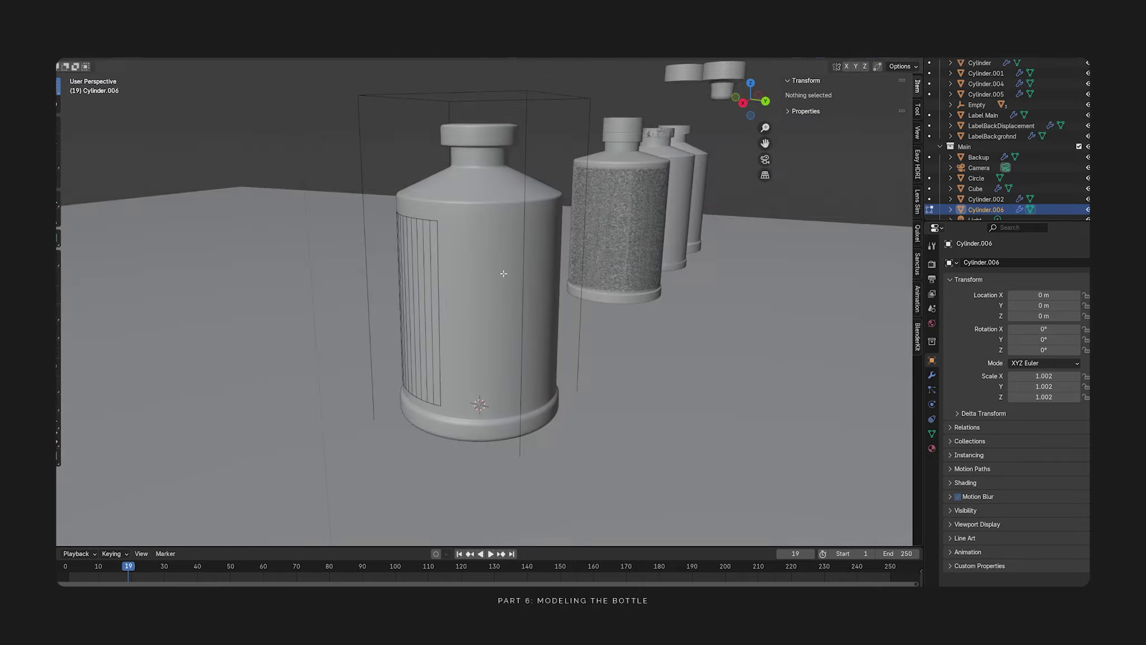
pyautogui.press('Tab')
pyautogui.press('KP_1')
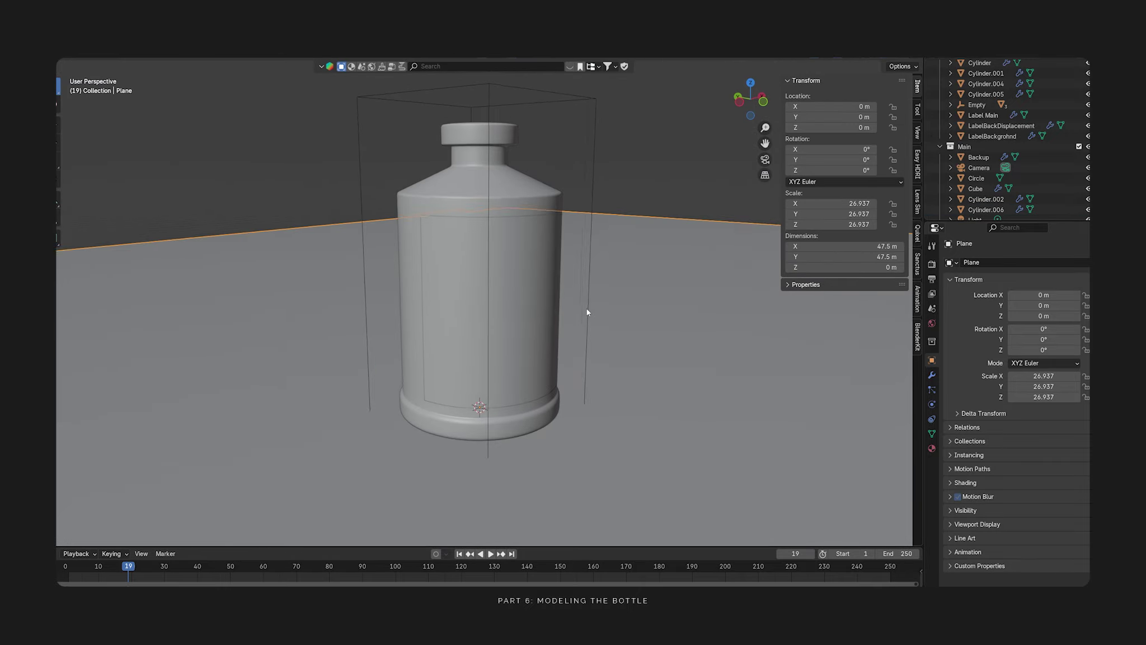
pyautogui.moveTo(506, 185); pyautogui.dragTo(477, 191, button='middle')
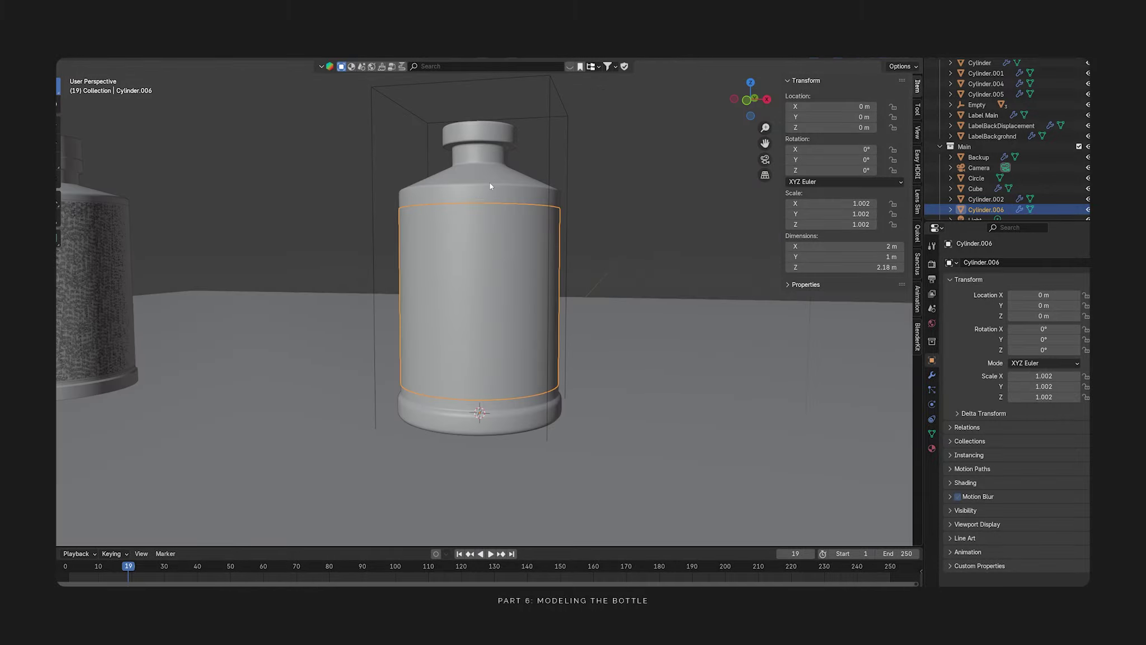
# - Try to link the Backup bottle's materials to the new bottle
pyautogui.click(489, 186)
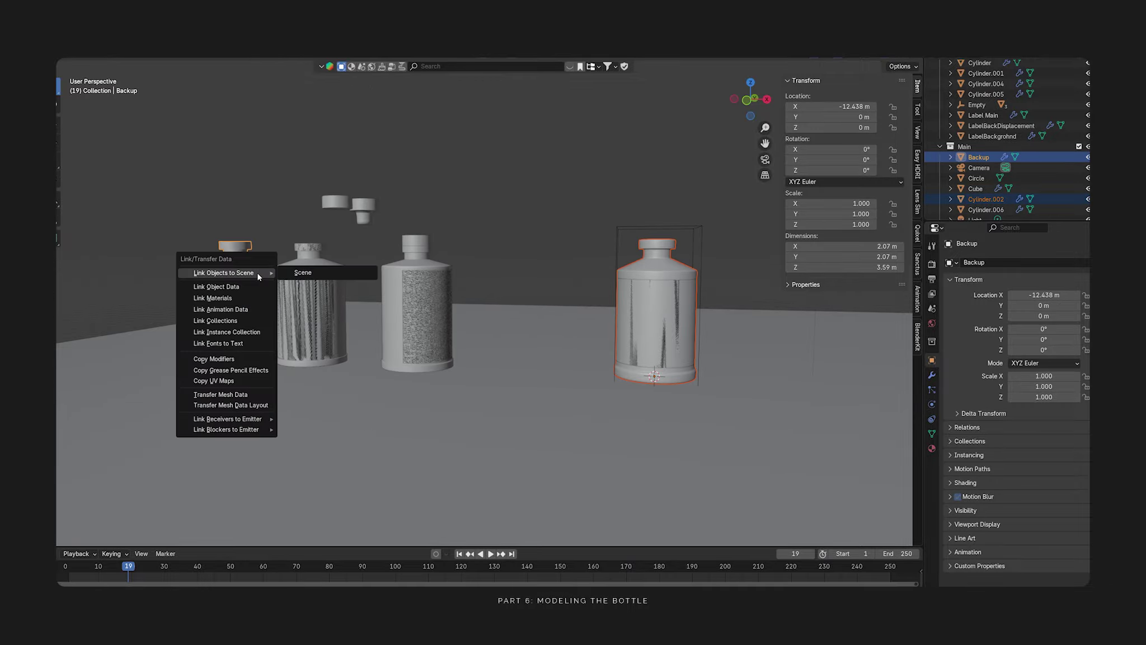
pyautogui.click(245, 297)
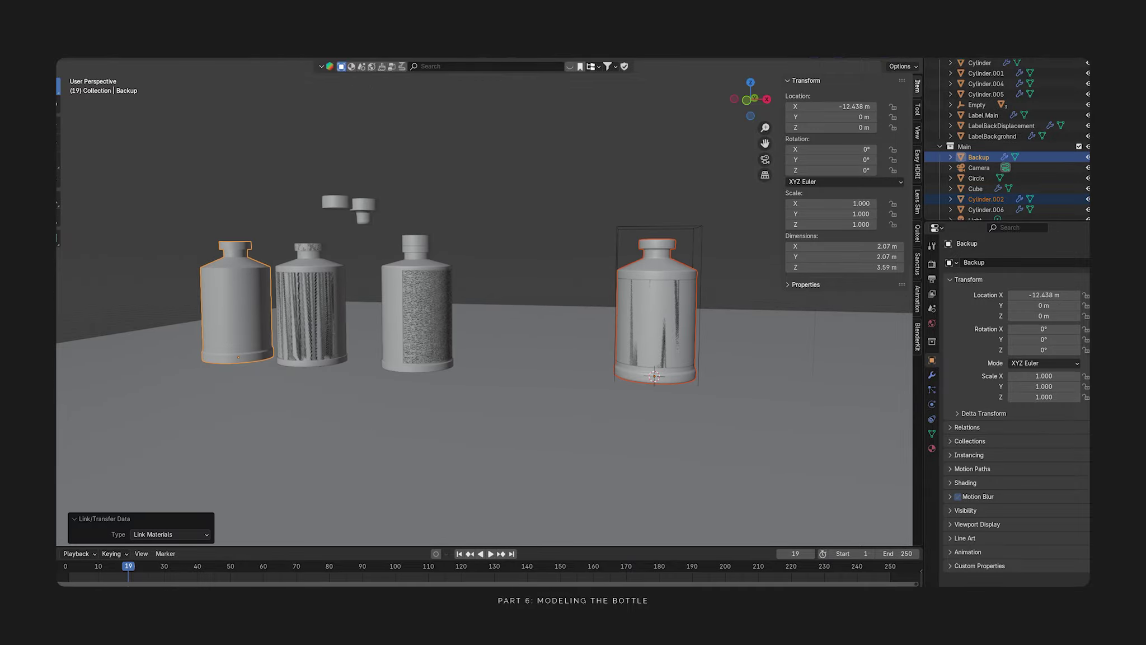
pyautogui.hotkey('ctrl', 'z')
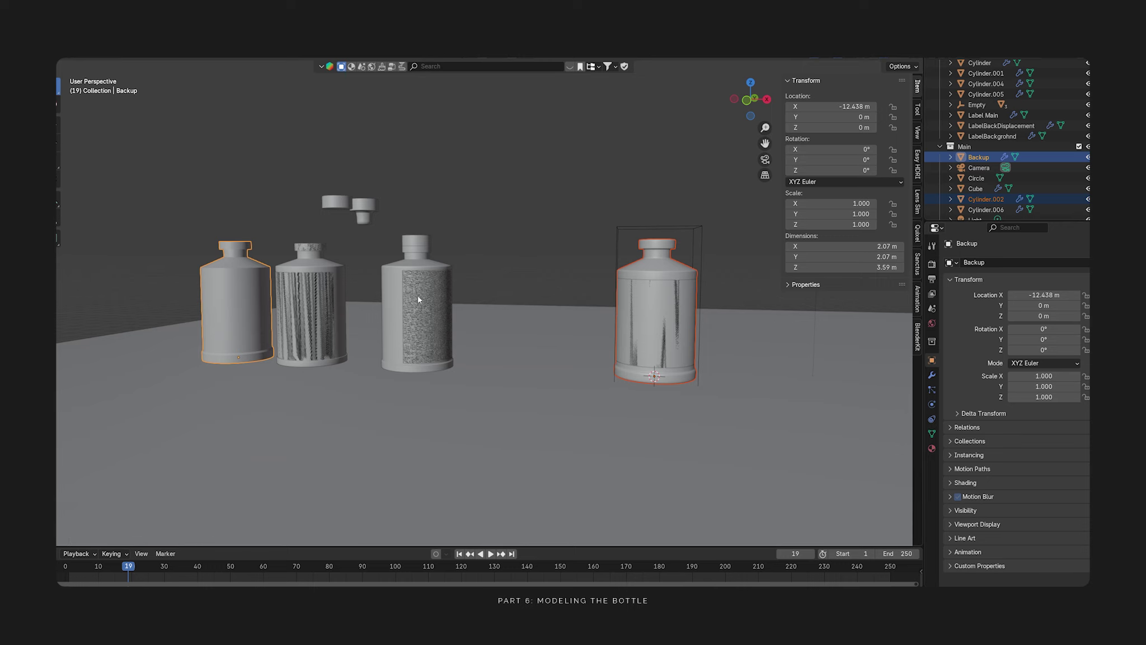
# - Link the materials of Bottle_01 to the new bottle
pyautogui.click(311, 305)
pyautogui.keyDown('shift'); pyautogui.click(659, 263); pyautogui.keyUp('shift')
pyautogui.hotkey('ctrl', 'l')
pyautogui.click(660, 264)
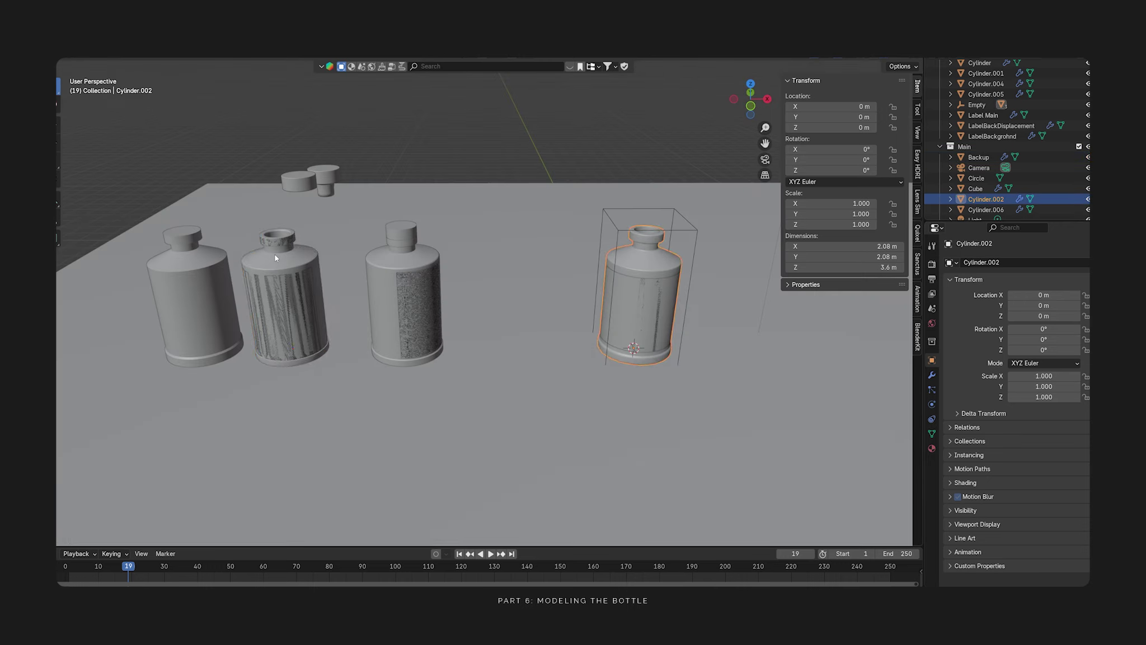
pyautogui.keyDown('shift'); pyautogui.click(274, 254); pyautogui.keyUp('shift')
pyautogui.hotkey('ctrl', 'l')
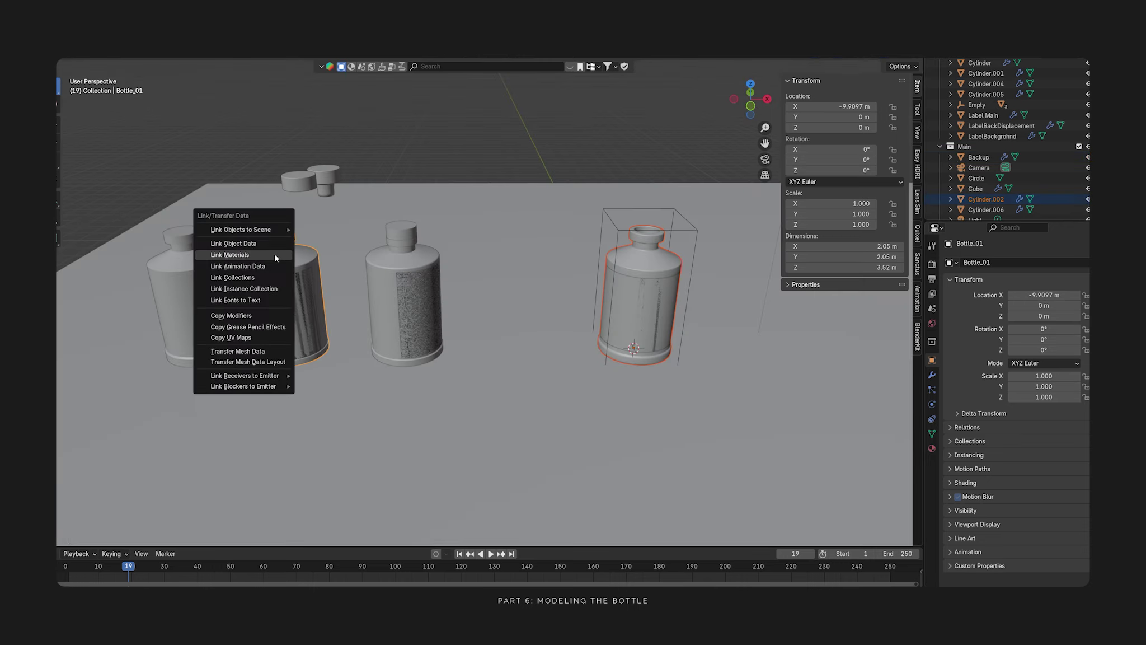
pyautogui.click(275, 254)
# - Rename the label mesh as LABEL_Main and the new bottle as Glass Bottle
pyautogui.click(650, 313)
pyautogui.doubleClick(999, 211)
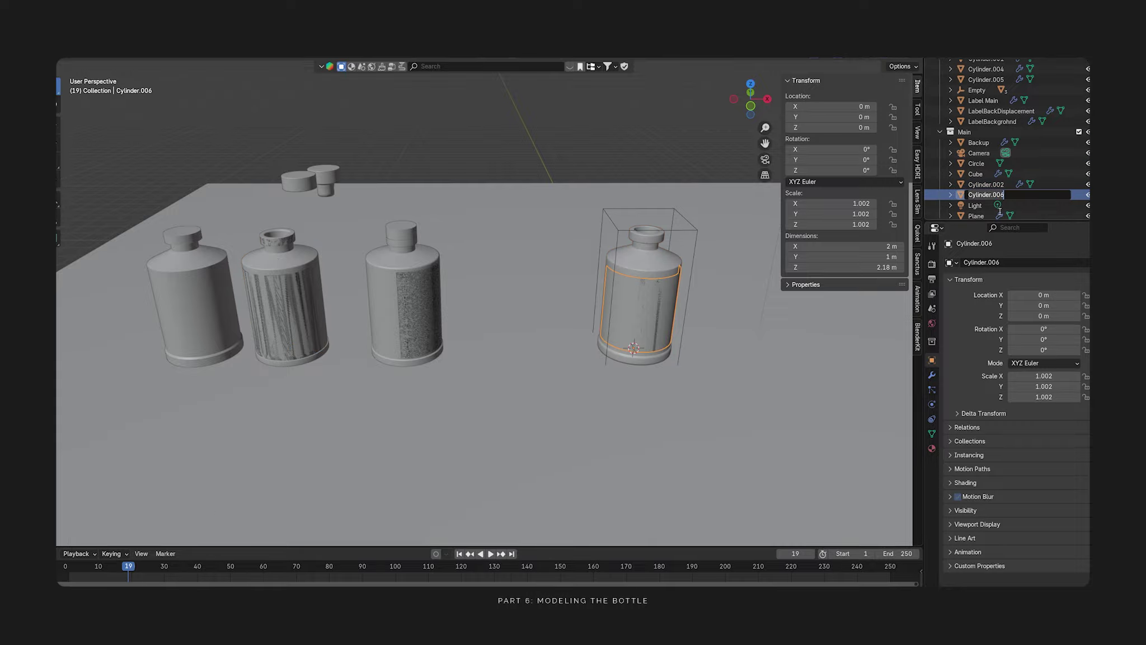
pyautogui.write('LABEL_Main')
pyautogui.press('Return')
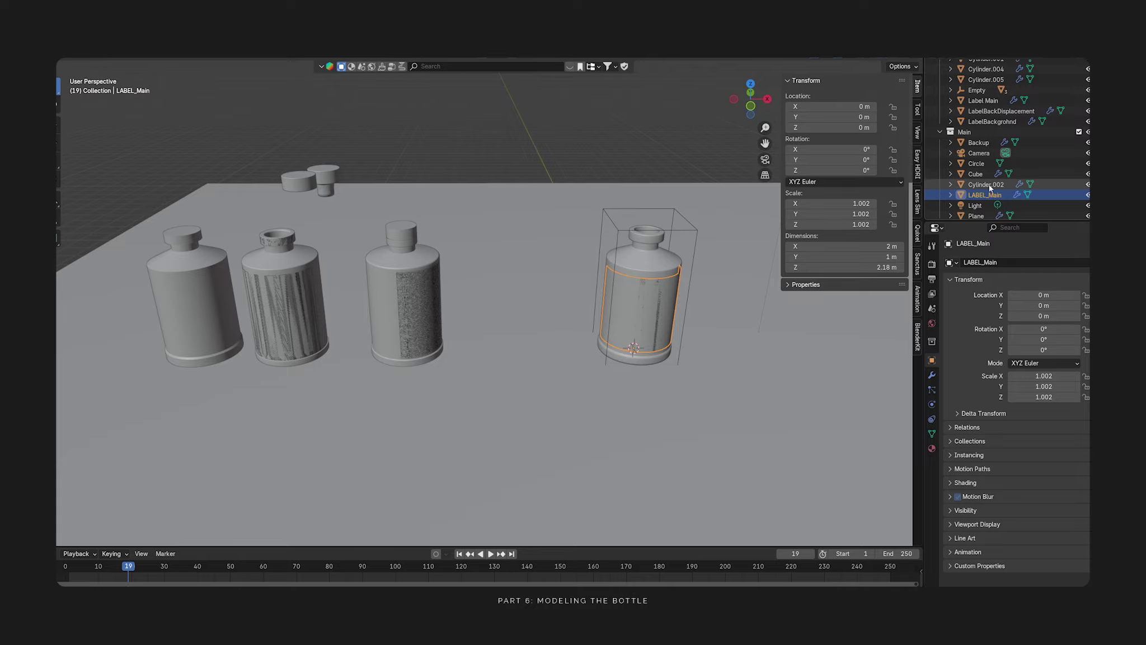
pyautogui.doubleClick(990, 186)
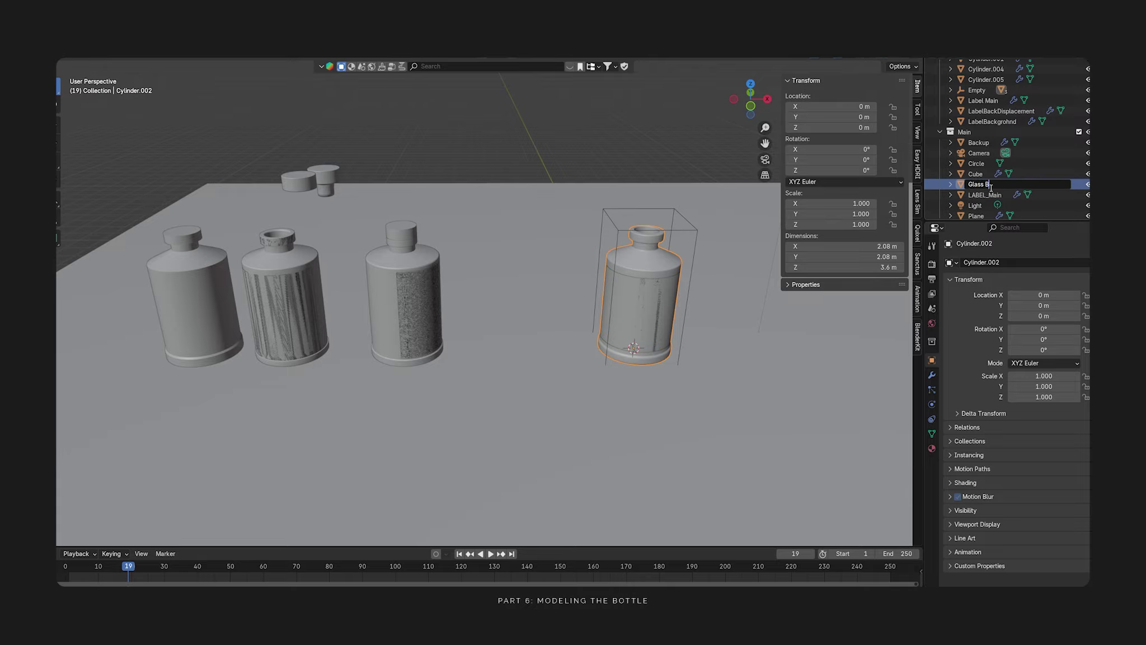
# - Rename the bead ring object as Bottom_Glass
pyautogui.click(976, 173)
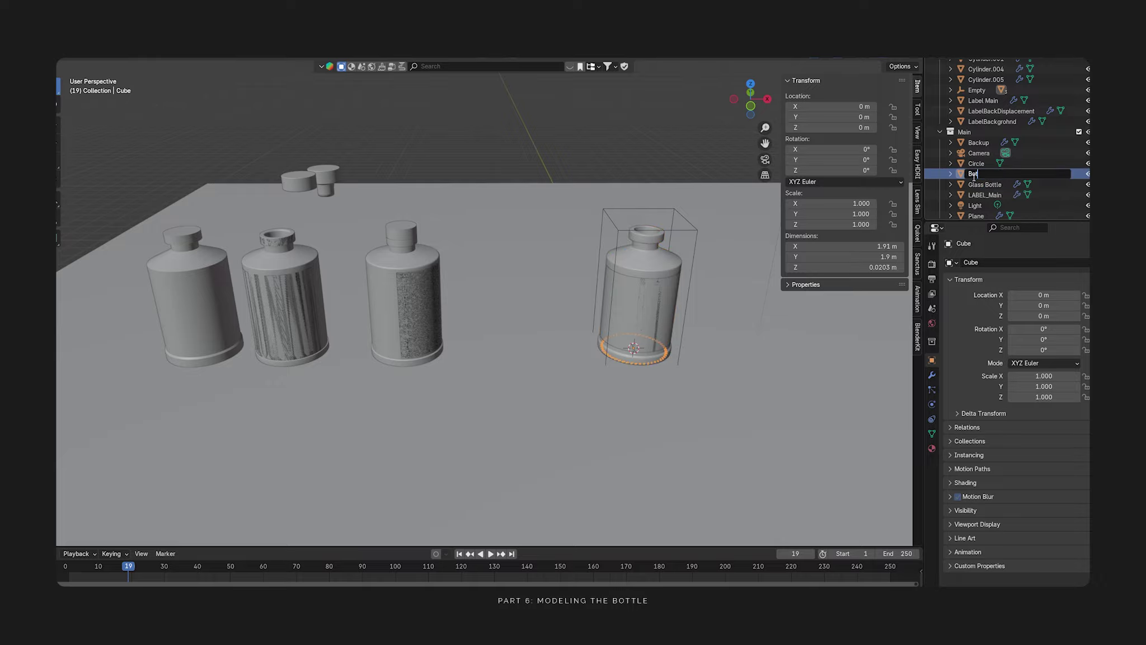
pyautogui.write('Bottom_Glass')
pyautogui.press('Return')
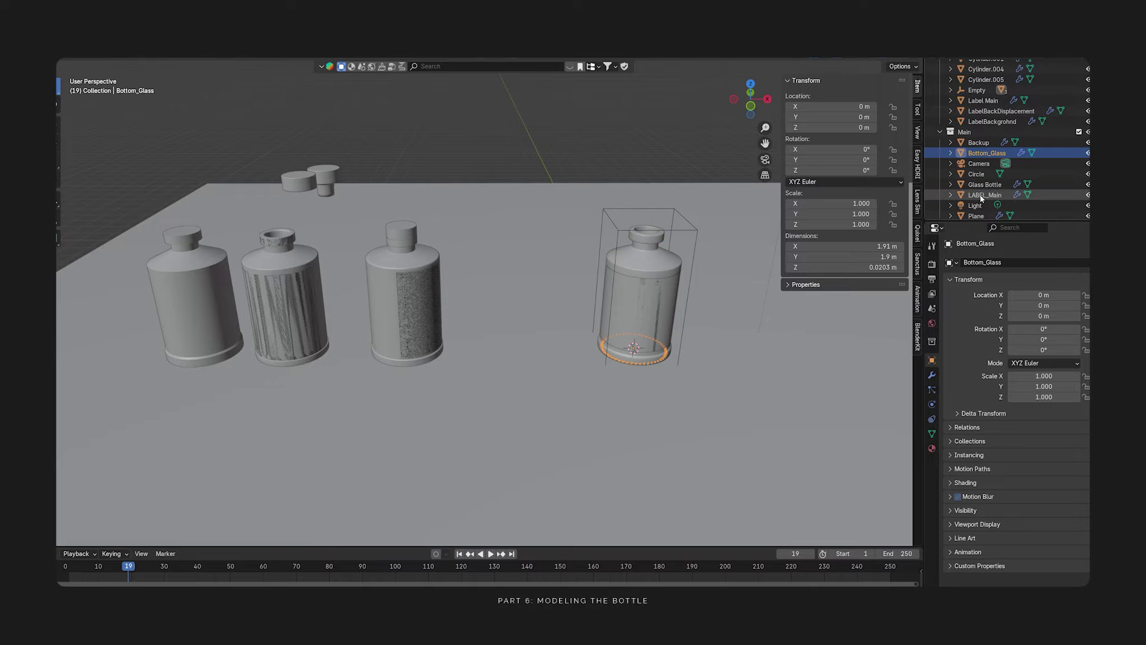
# - Assign the existing material "glass - moony_MAIN MATERIAL" to the Bottom_Glass bead ring
pyautogui.click(931, 448)
pyautogui.click(952, 306)
pyautogui.click(666, 269)
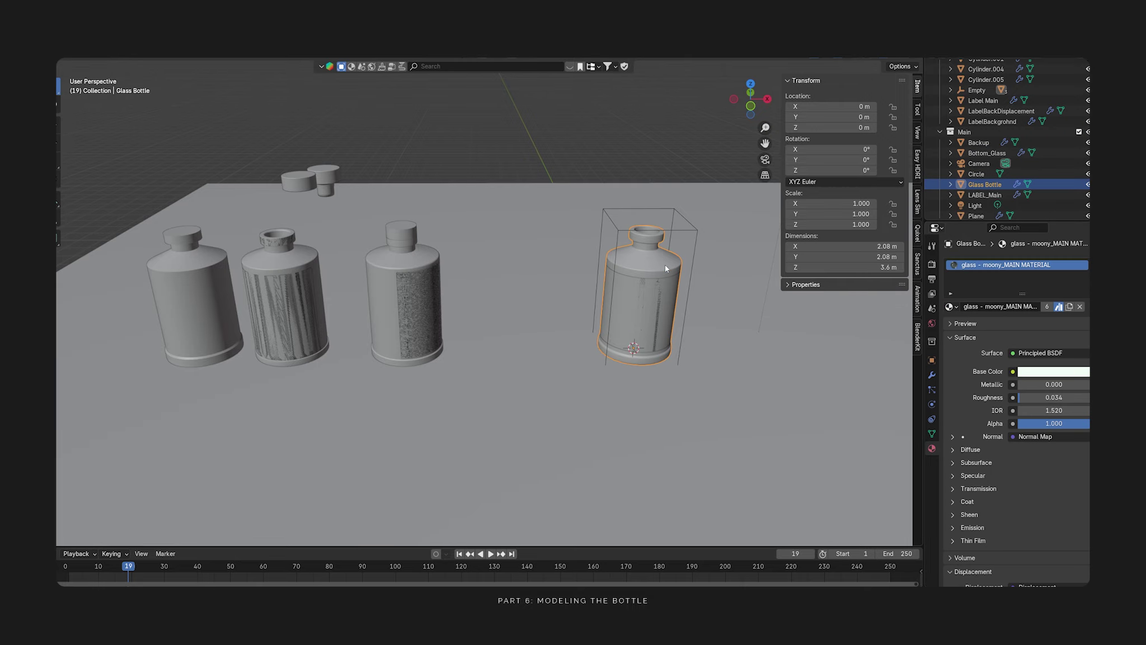
pyautogui.click(986, 153)
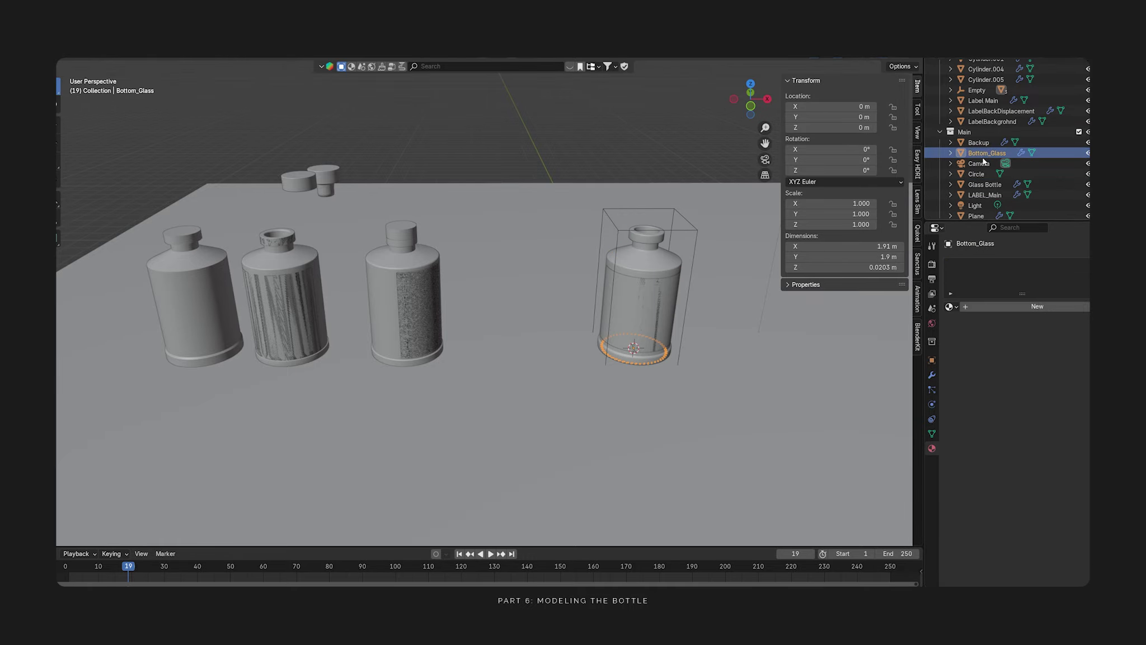
pyautogui.click(950, 306)
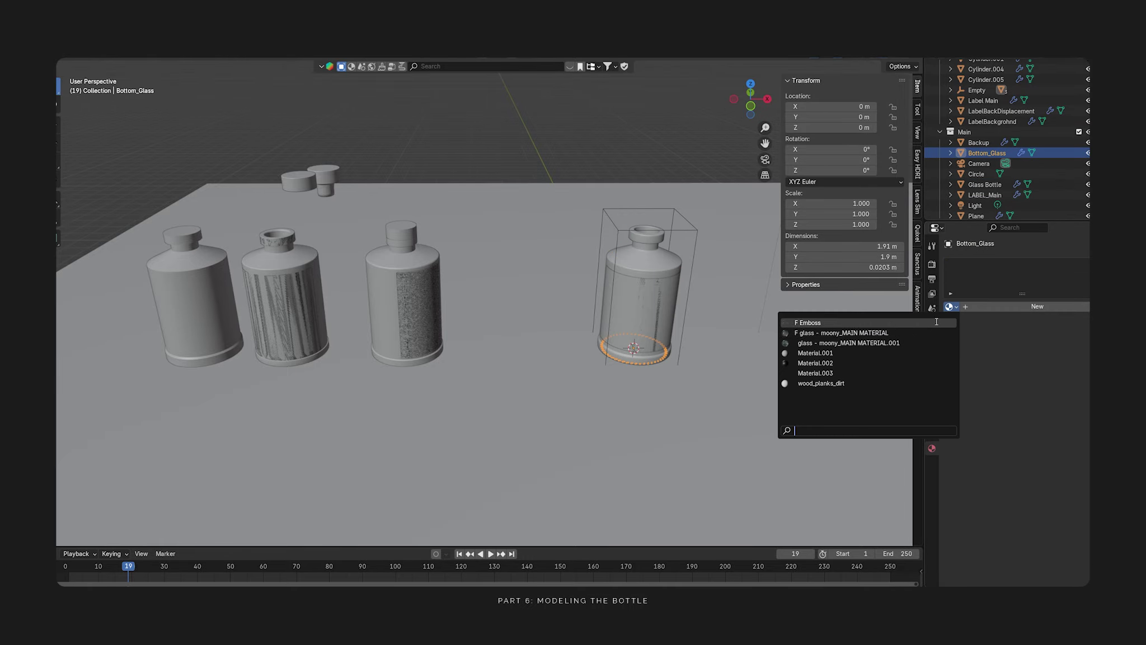
pyautogui.click(911, 331)
pyautogui.click(744, 335)
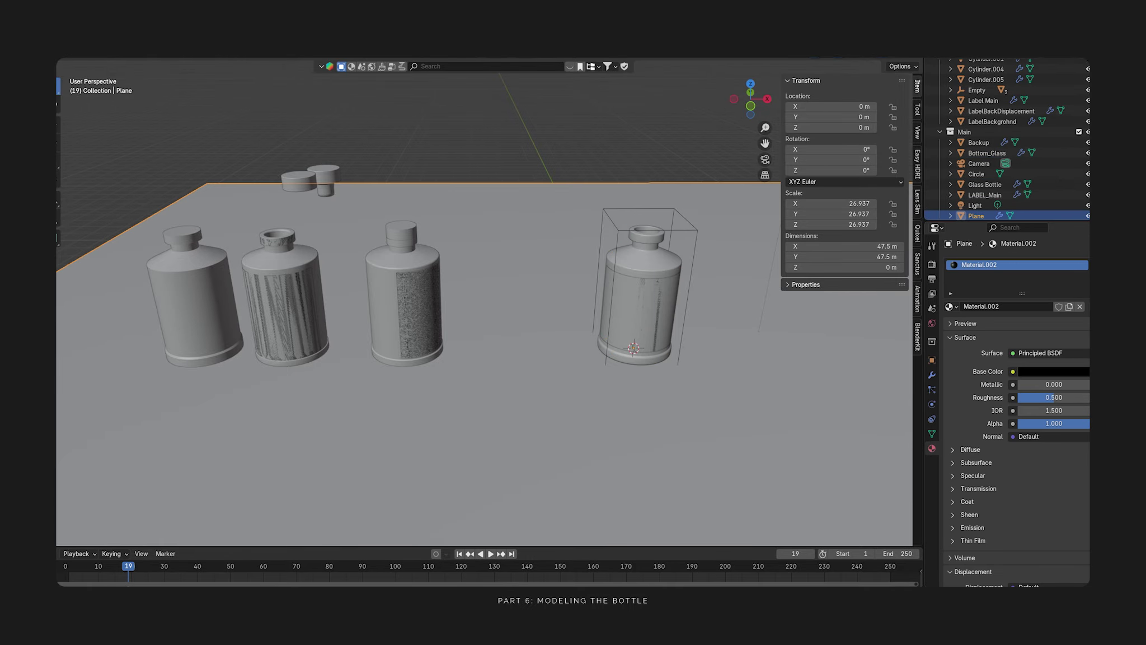
# - Raise the bottle's parent empty slightly along Z so the beaded base sits closer to floor level
pyautogui.click(685, 230)
pyautogui.press('KP_1')
pyautogui.keyDown('shift'); pyautogui.moveTo(718, 383); pyautogui.dragTo(391, 213, button='middle'); pyautogui.keyUp('shift')
pyautogui.scroll(6, 636, 268)
pyautogui.press('g')
pyautogui.press('z')
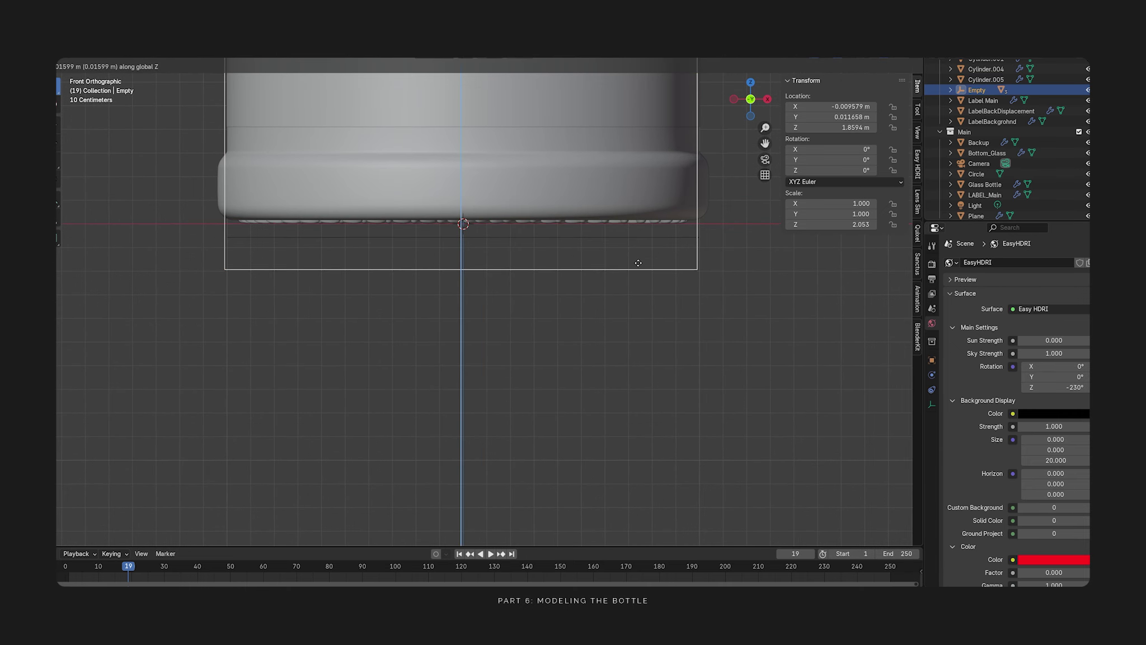
pyautogui.click(638, 263)
# - Scale the selected bead of Bottom_Glass along Z to a height of about 0.031 m and adjust its vertical position
pyautogui.scroll(4, 557, 179)
pyautogui.keyDown('shift'); pyautogui.moveTo(578, 151); pyautogui.dragTo(557, 179, button='middle'); pyautogui.keyUp('shift')
pyautogui.click(556, 179)
pyautogui.press('Tab')
pyautogui.scroll(-5, 586, 210)
pyautogui.scroll(3, 586, 210)
pyautogui.hotkey('shift', 'z')
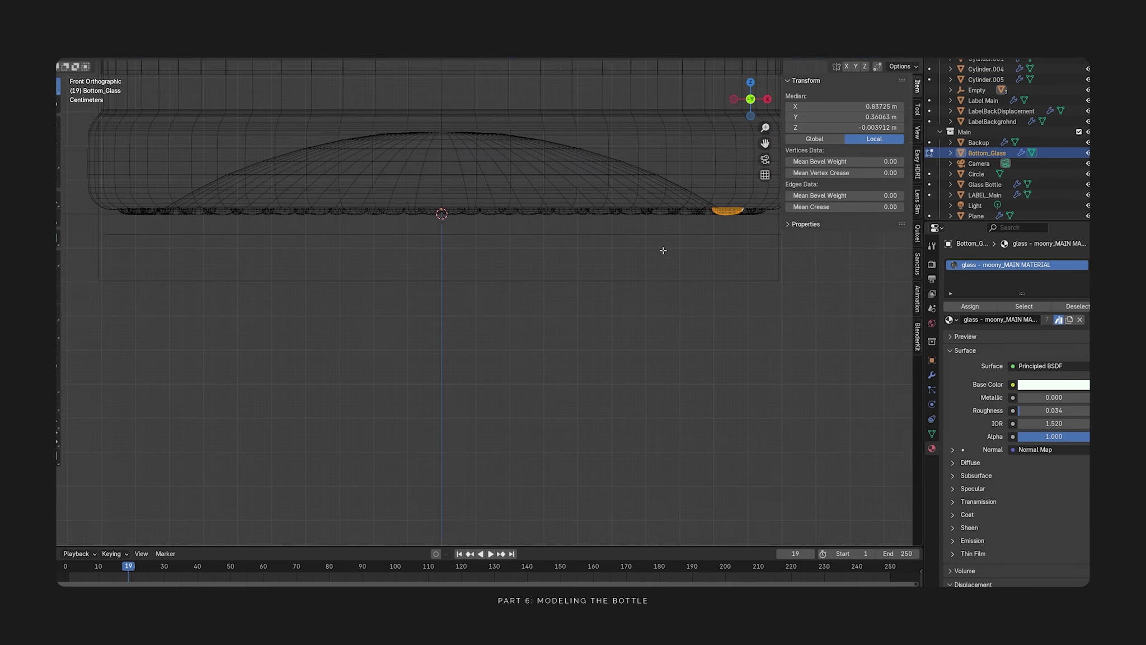
pyautogui.keyDown('shift'); pyautogui.moveTo(663, 250); pyautogui.dragTo(611, 281, button='middle'); pyautogui.keyUp('shift')
pyautogui.press('s')
pyautogui.press('z')
pyautogui.click(630, 336)
pyautogui.press('g')
pyautogui.press('z')
pyautogui.click(631, 331)
pyautogui.press('Tab')
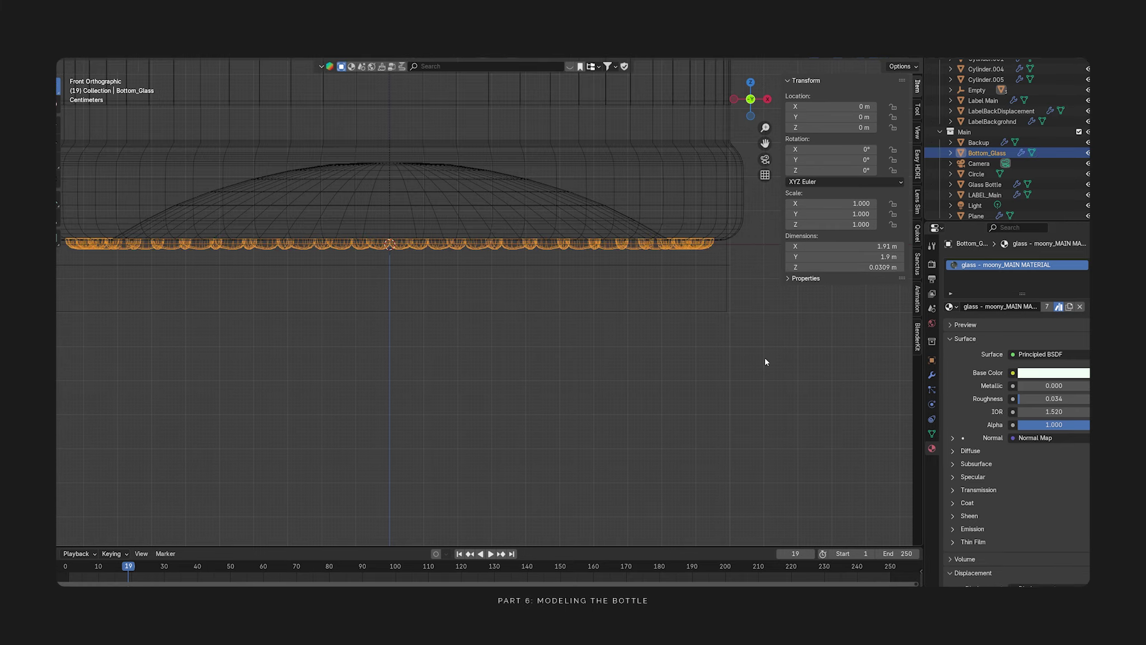
pyautogui.click(765, 358)
pyautogui.hotkey('shift', 'z')
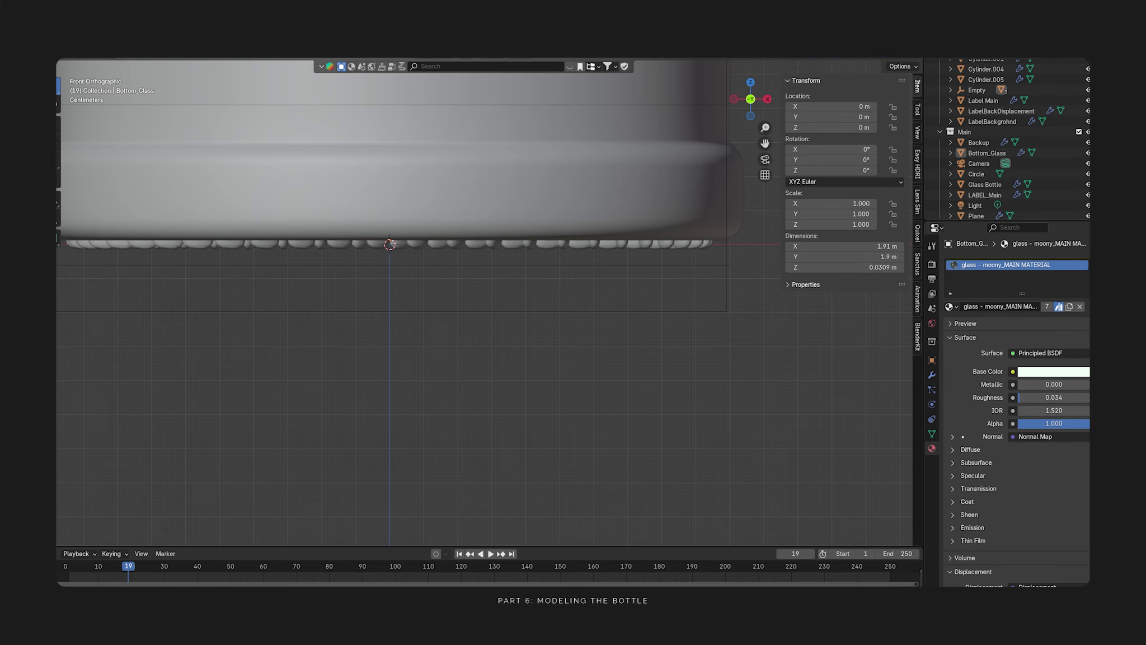
# - Move the bottle's parent empty up by about 0.0099 m along Z
pyautogui.click(727, 276)
pyautogui.press('g')
pyautogui.press('z')
pyautogui.click(726, 271)
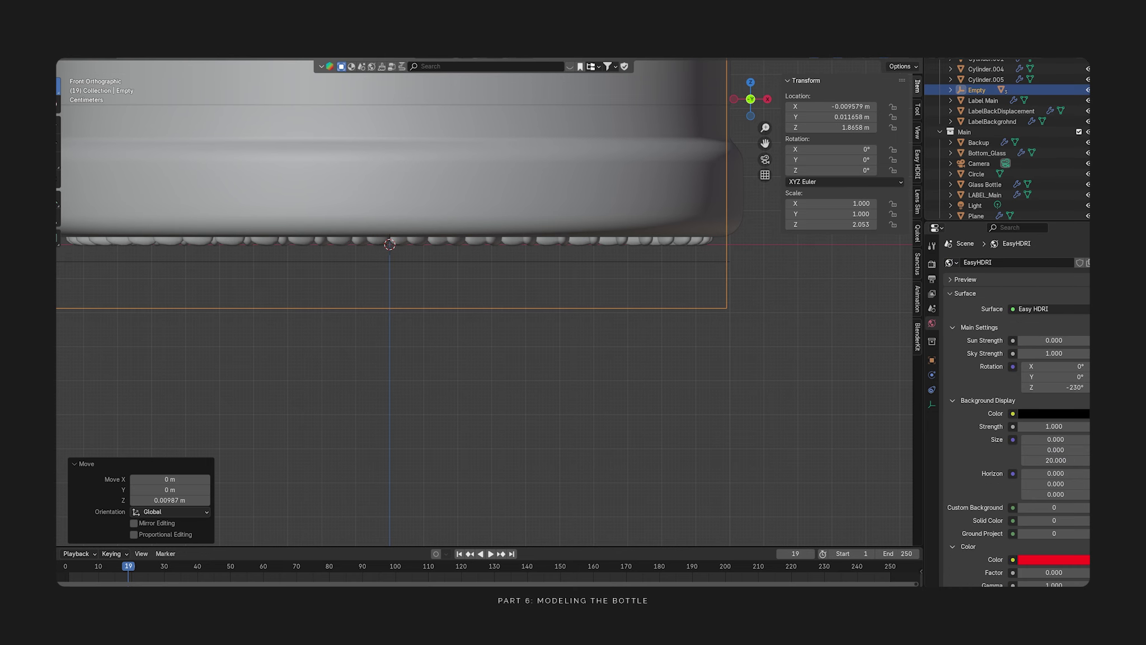
pyautogui.click(749, 244)
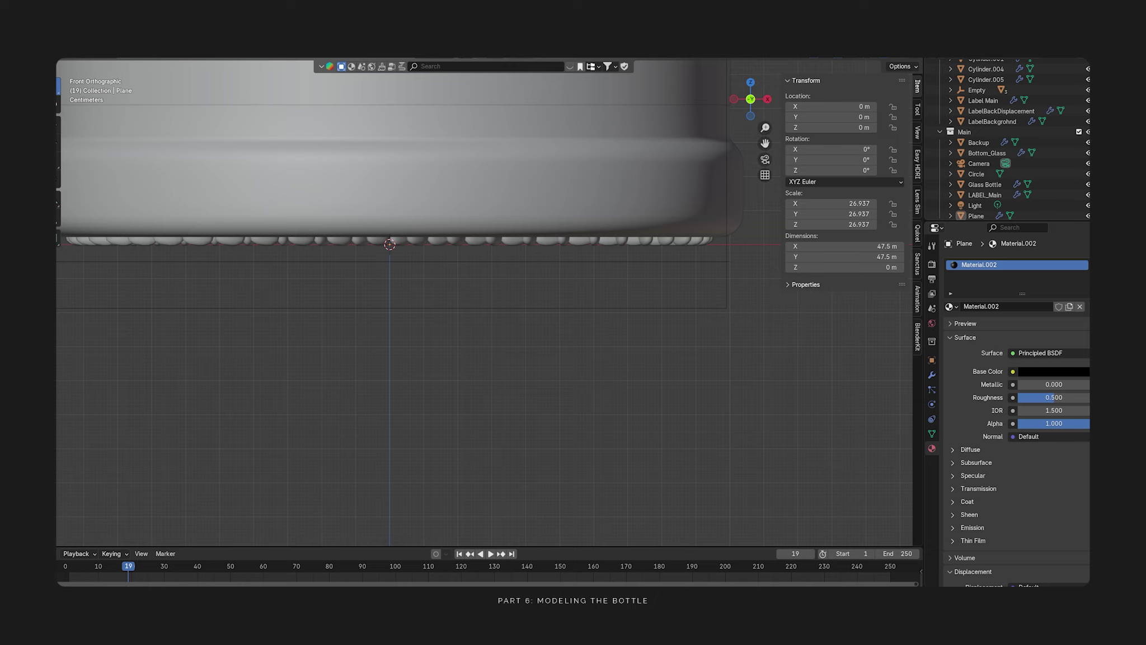
pyautogui.click(710, 315)
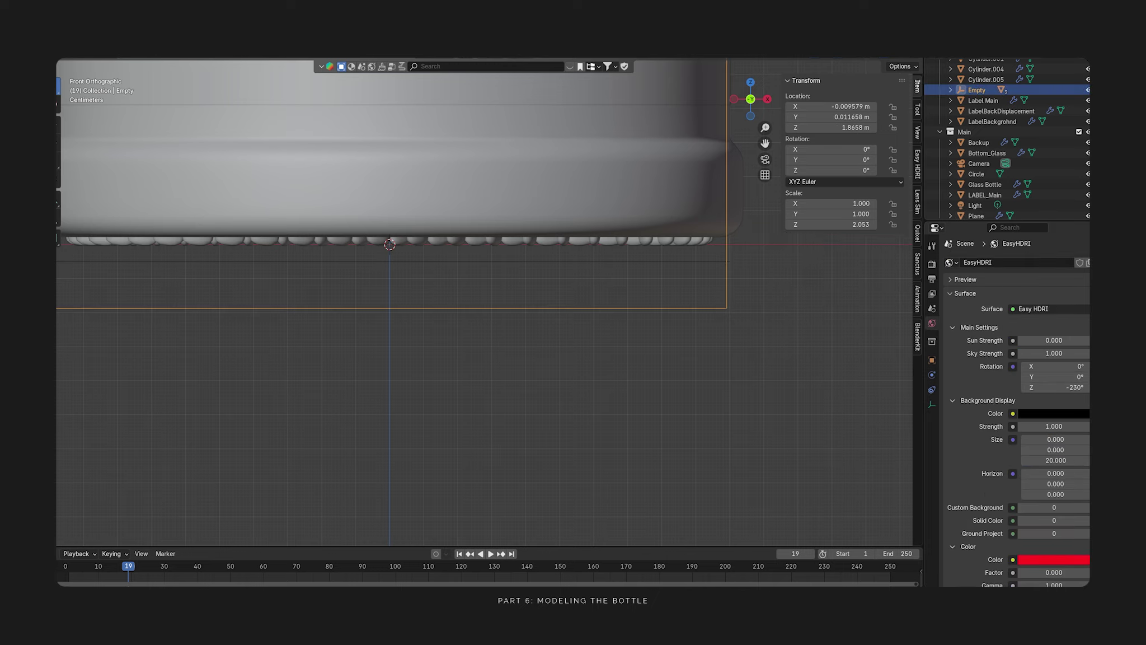
pyautogui.press('Return')
pyautogui.hotkey('ctrl', 'z')
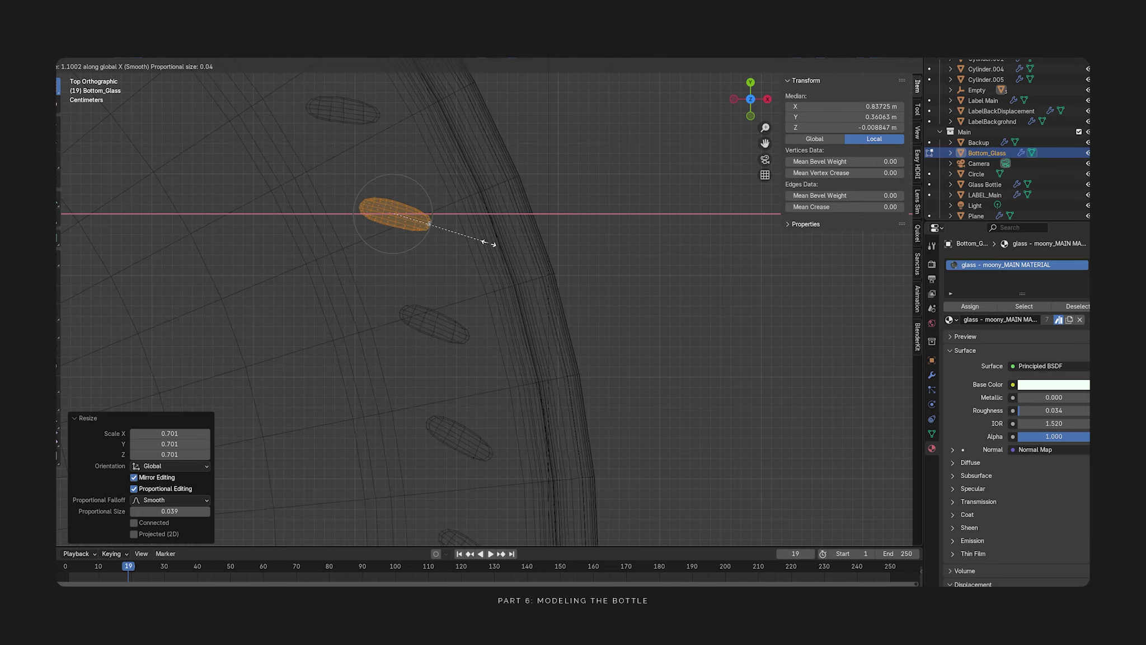
# - Stretch the selected bead of Bottom_Glass along X and fine-tune its overall size
pyautogui.click(511, 251)
pyautogui.press('s')
pyautogui.click(498, 247)
pyautogui.press('Tab')
pyautogui.click(601, 267)
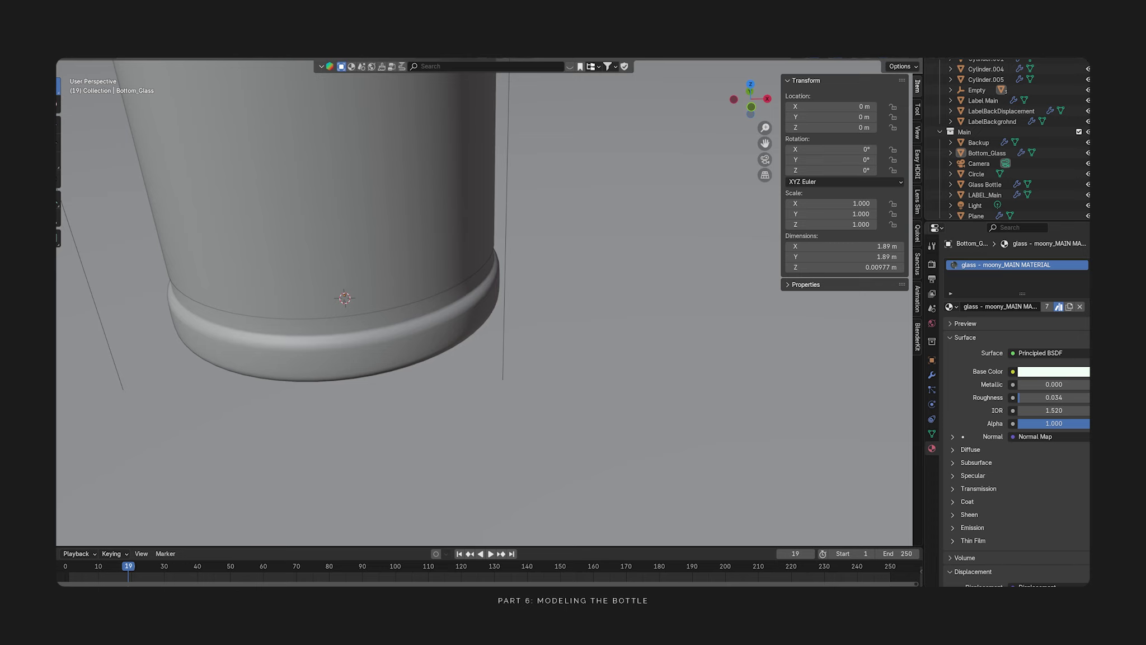
# - Parent the bottle mesh to the empty and test the link by freely rotating the empty
pyautogui.click(537, 314)
pyautogui.click(504, 314)
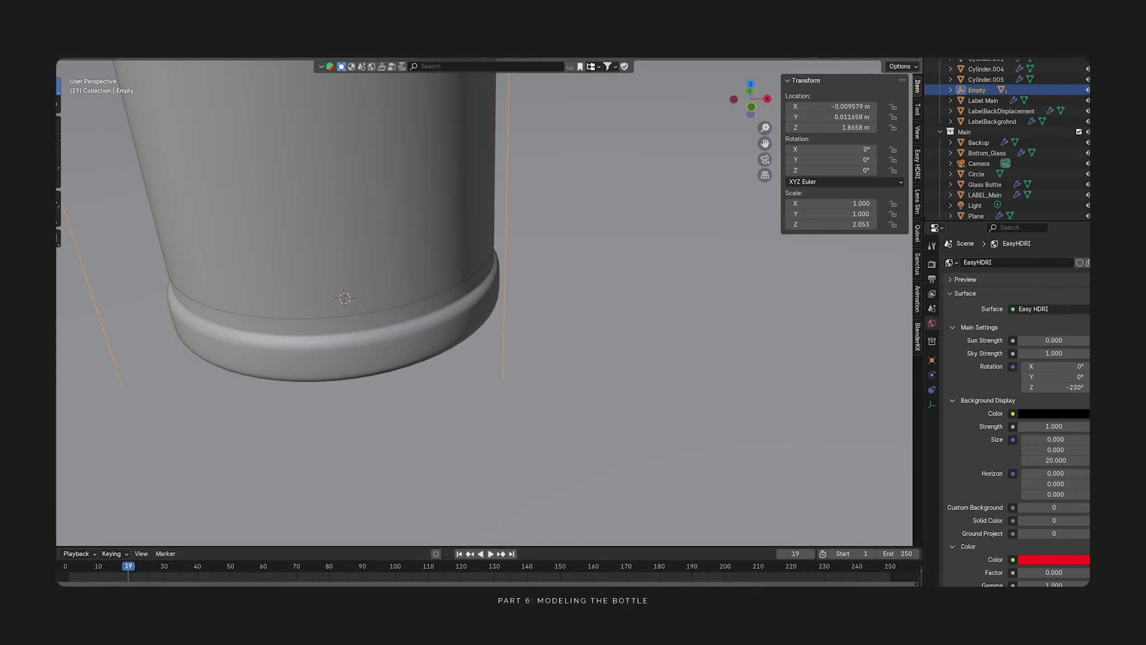
pyautogui.scroll(-4, 576, 274)
pyautogui.press('g')
pyautogui.rightClick(501, 264)
pyautogui.click(479, 241)
pyautogui.keyDown('shift'); pyautogui.click(489, 173); pyautogui.keyUp('shift')
pyautogui.hotkey('ctrl', 'p')
pyautogui.click(489, 173)
pyautogui.press('r')
pyautogui.press('r')
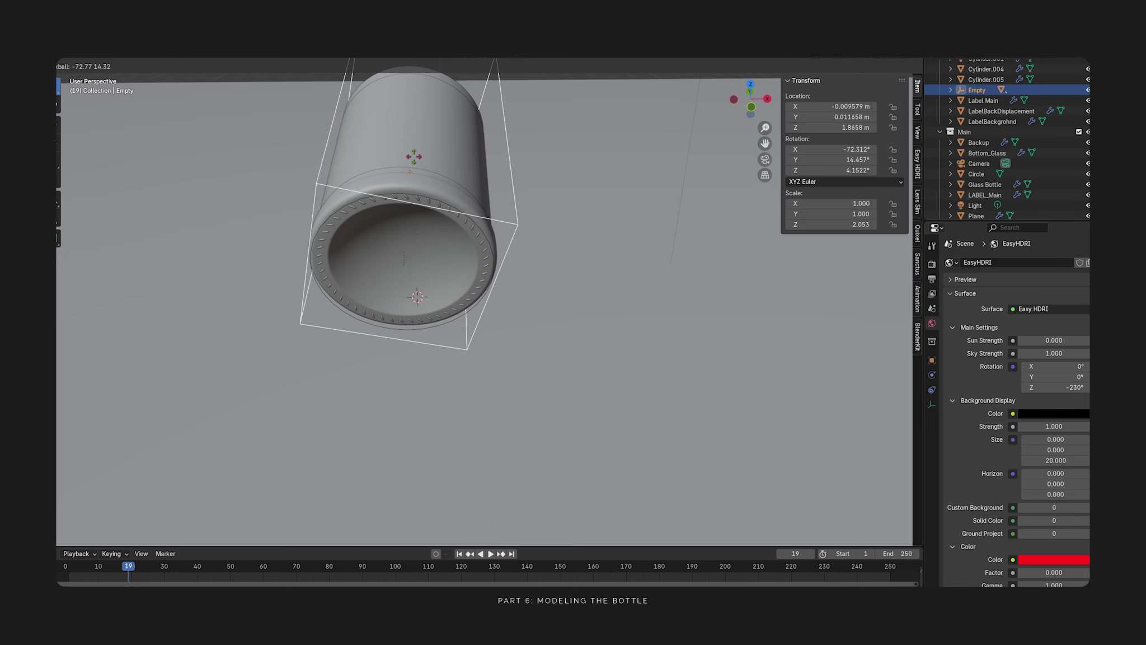
pyautogui.rightClick(413, 157)
# - Duplicate the lower base section of the Glass Bottle mesh in place, including its domed bottom
pyautogui.hotkey('shift', 'z')
pyautogui.press('KP_1')
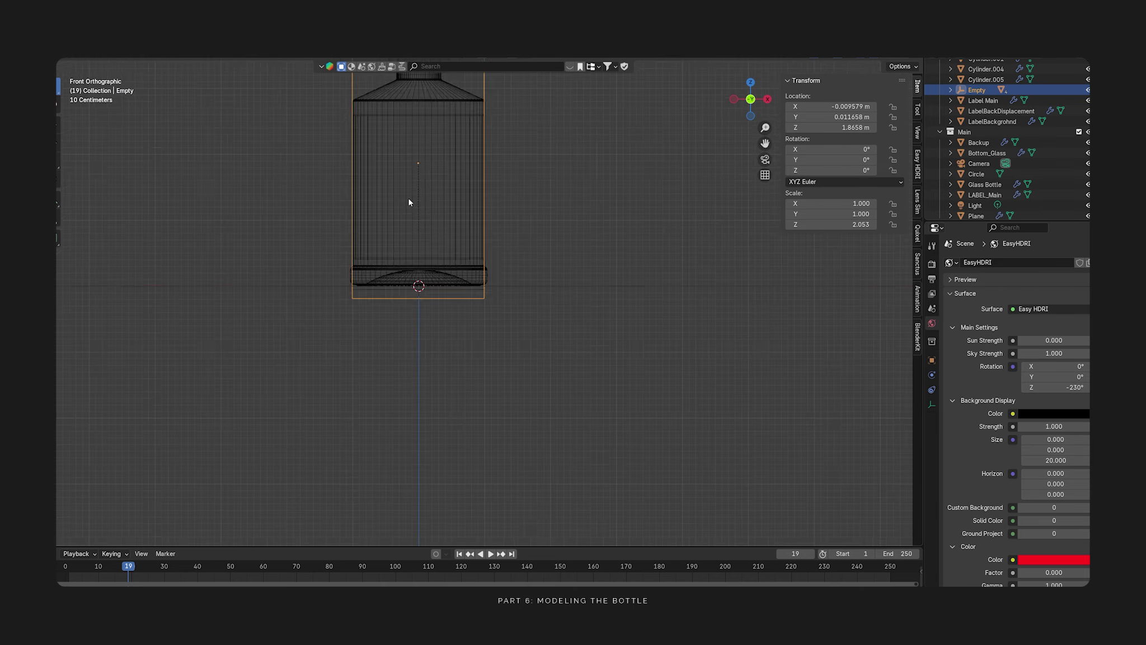
pyautogui.click(471, 279)
pyautogui.scroll(4, 474, 303)
pyautogui.scroll(5, 493, 350)
pyautogui.keyDown('shift'); pyautogui.moveTo(392, 235); pyautogui.dragTo(568, 306, button='middle'); pyautogui.keyUp('shift')
pyautogui.press('Tab')
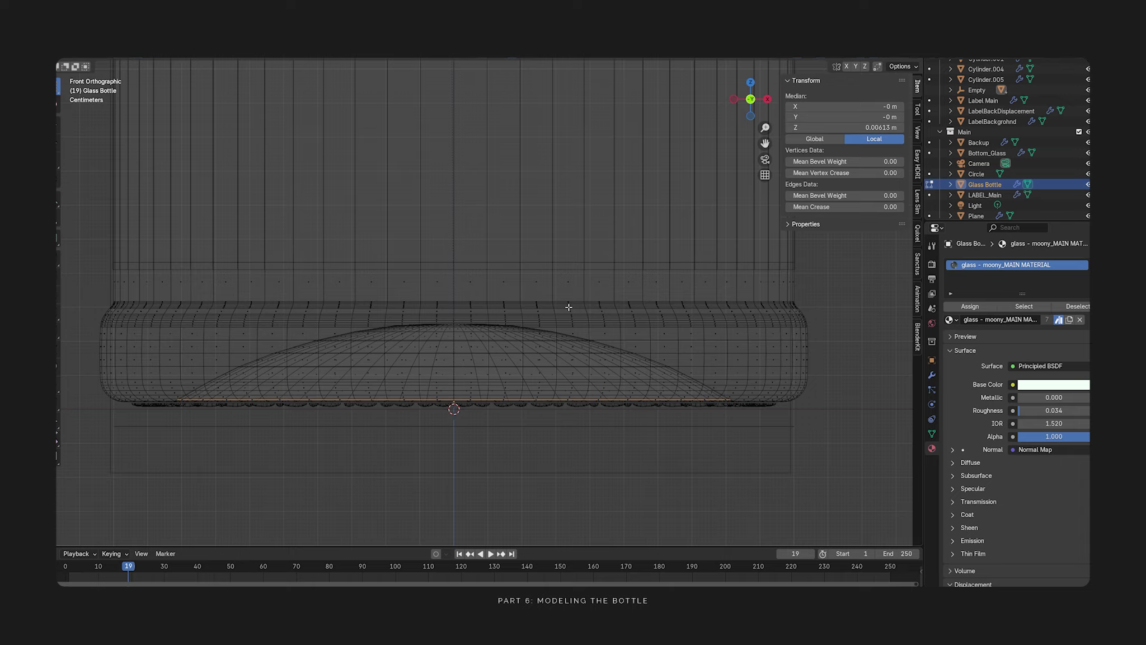
pyautogui.moveTo(92, 307); pyautogui.dragTo(834, 420)
pyautogui.hotkey('shift', 'd')
pyautogui.rightClick(712, 263)
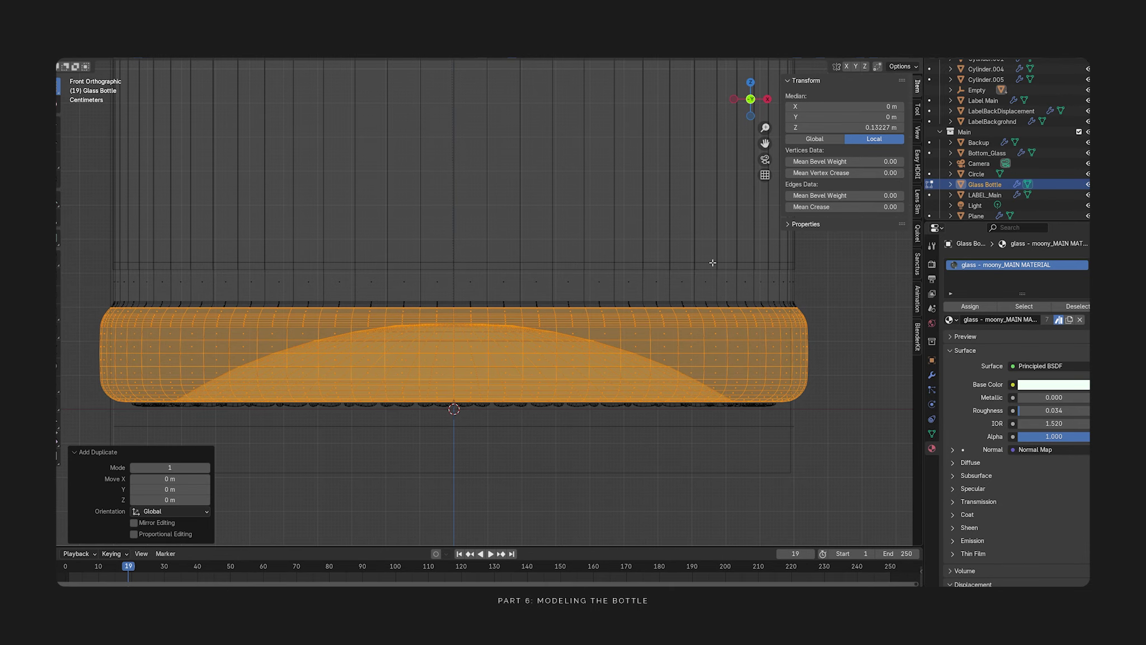
# - Separate the duplicated base section into its own object and select it
pyautogui.press('p')
pyautogui.click(627, 358)
pyautogui.press('Tab')
pyautogui.click(809, 358)
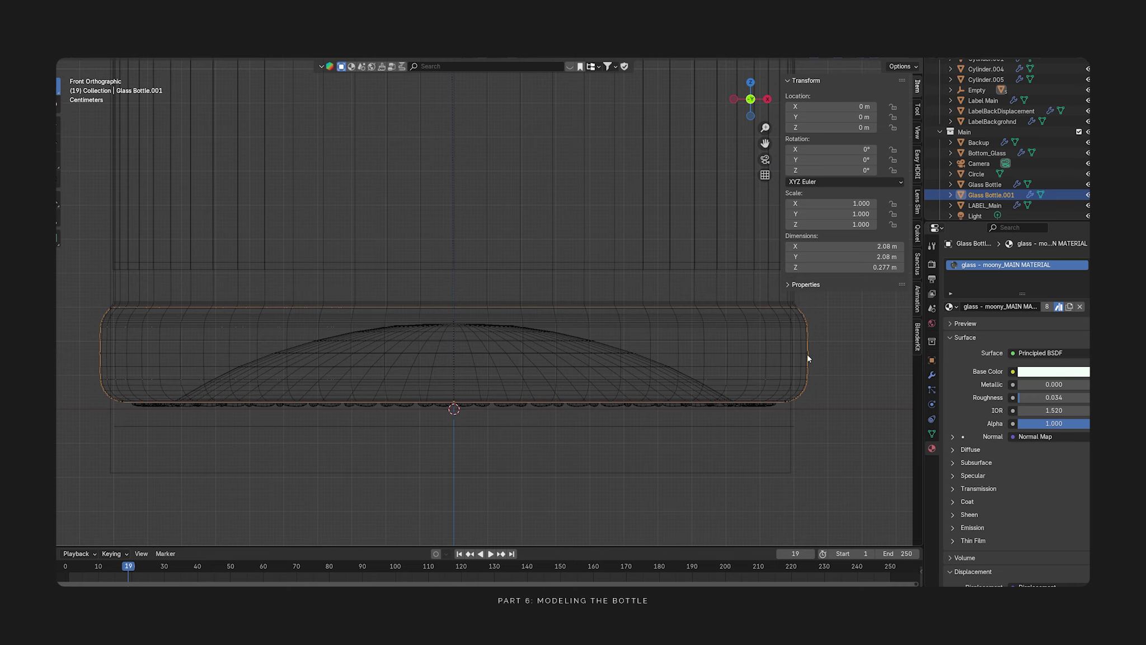
# - Isolate the separated base piece and remove the uppermost loops along its open rim
pyautogui.press('KP_Divide')
pyautogui.moveTo(674, 246); pyautogui.dragTo(677, 339, button='middle')
pyautogui.press('Tab')
pyautogui.hotkey('shift', 'z')
pyautogui.scroll(4, 677, 340)
pyautogui.click(669, 399)
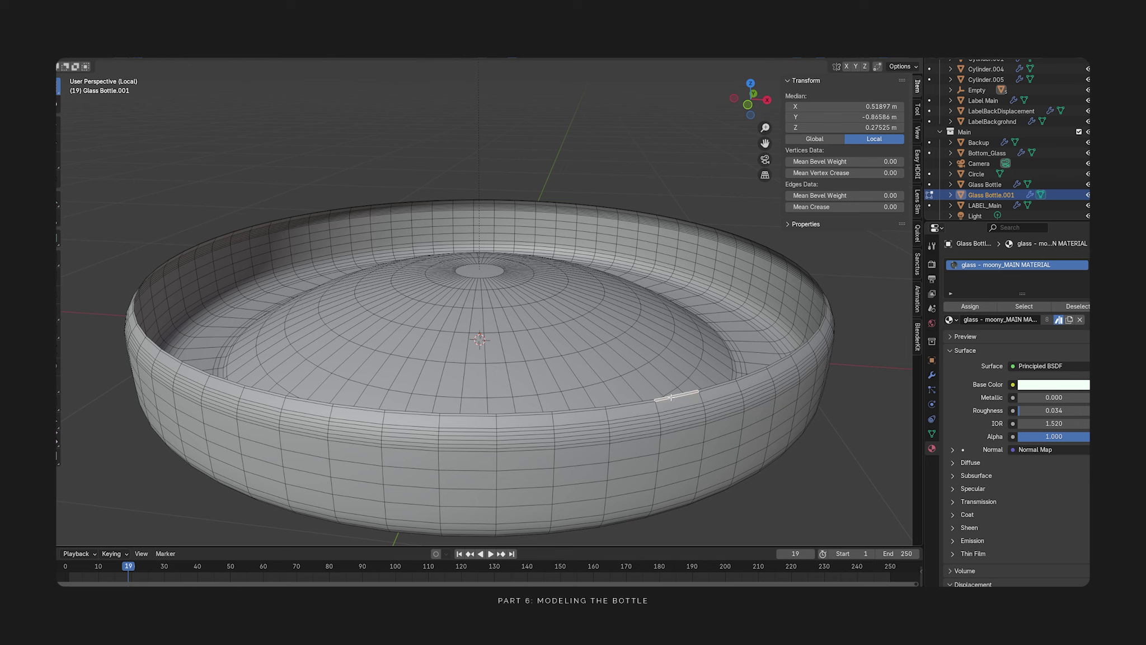
pyautogui.scroll(3, 669, 396)
pyautogui.keyDown('alt'); pyautogui.click(754, 457); pyautogui.keyUp('alt')
pyautogui.hotkey('ctrl', 'x')
pyautogui.press('x')
pyautogui.click(754, 458)
pyautogui.keyDown('alt'); pyautogui.click(760, 472); pyautogui.keyUp('alt')
pyautogui.press('x')
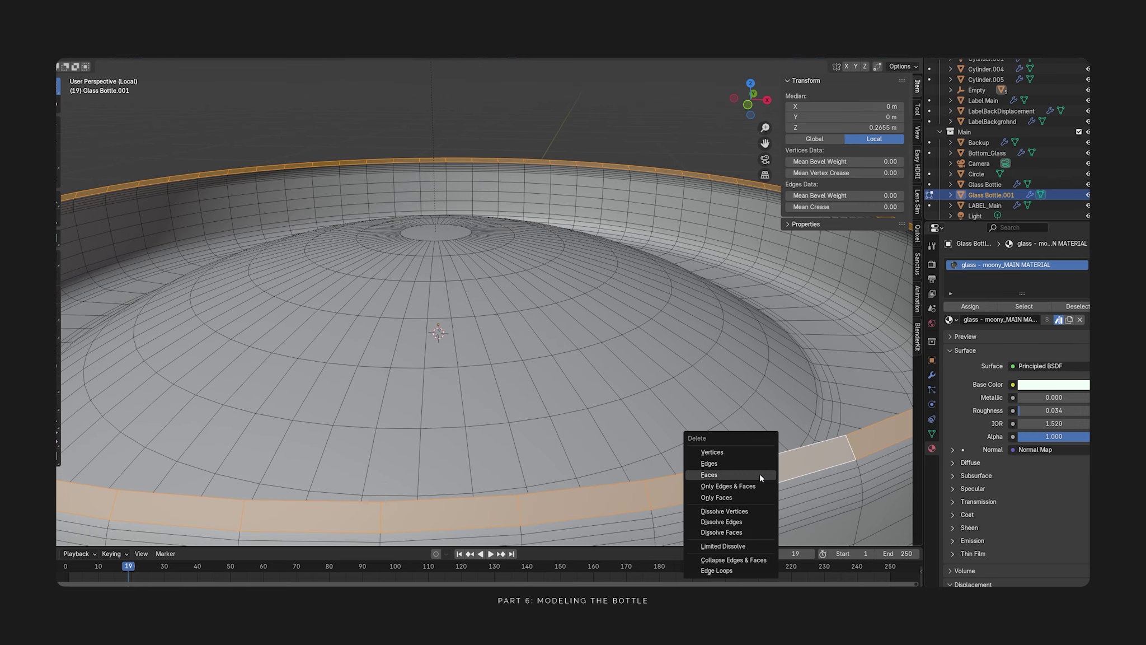
pyautogui.click(760, 473)
# - Cap the open top of the base piece and inset the cap face by about 0.26 m
pyautogui.scroll(-6, 704, 367)
pyautogui.press('Tab')
pyautogui.click(568, 325)
pyautogui.press('Tab')
pyautogui.click(472, 264)
pyautogui.moveTo(471, 264); pyautogui.dragTo(471, 292, button='middle')
pyautogui.press('i')
pyautogui.click(637, 335)
# - Lower the inset cap face along Z and scale it to form a shallow dip
pyautogui.press('g')
pyautogui.press('z')
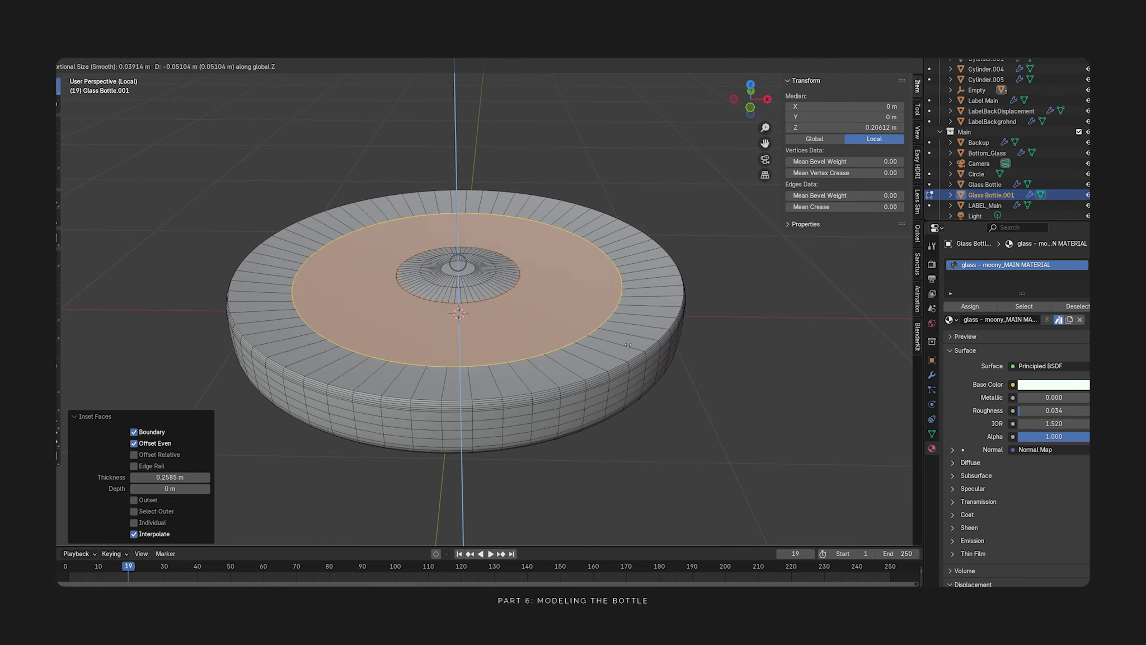
pyautogui.click(649, 345)
pyautogui.press('s')
pyautogui.click(614, 329)
pyautogui.hotkey('ctrl', 'r')
pyautogui.click(619, 334)
pyautogui.click(649, 349)
pyautogui.hotkey('ctrl', 'z')
# - Add a centred loop cut to the sloped ring of the cap and scale that loop
pyautogui.hotkey('ctrl', 'r')
pyautogui.doubleClick(632, 340)
pyautogui.press('s')
pyautogui.click(668, 351)
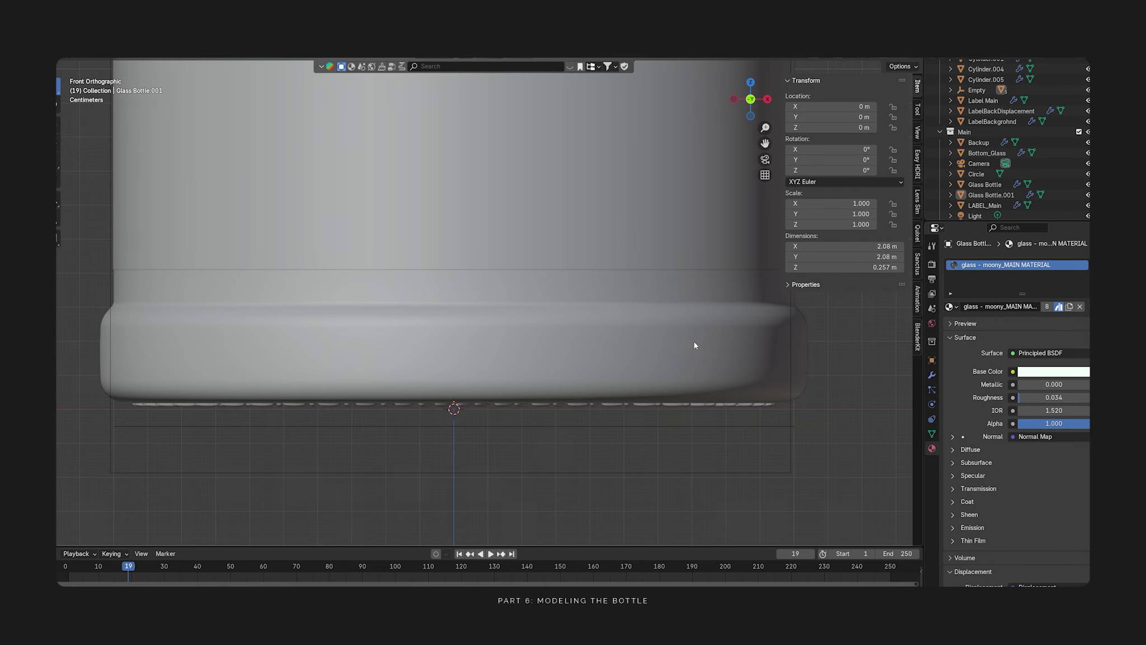
# - Try moving the capped base piece and the bottle body separately, undoing each move
pyautogui.hotkey('shift', 'z')
pyautogui.hotkey('shift', 'z')
pyautogui.click(719, 344)
pyautogui.hotkey('shift', 'z')
pyautogui.press('g')
pyautogui.click(676, 264)
pyautogui.hotkey('ctrl', 'z')
pyautogui.scroll(-4, 785, 348)
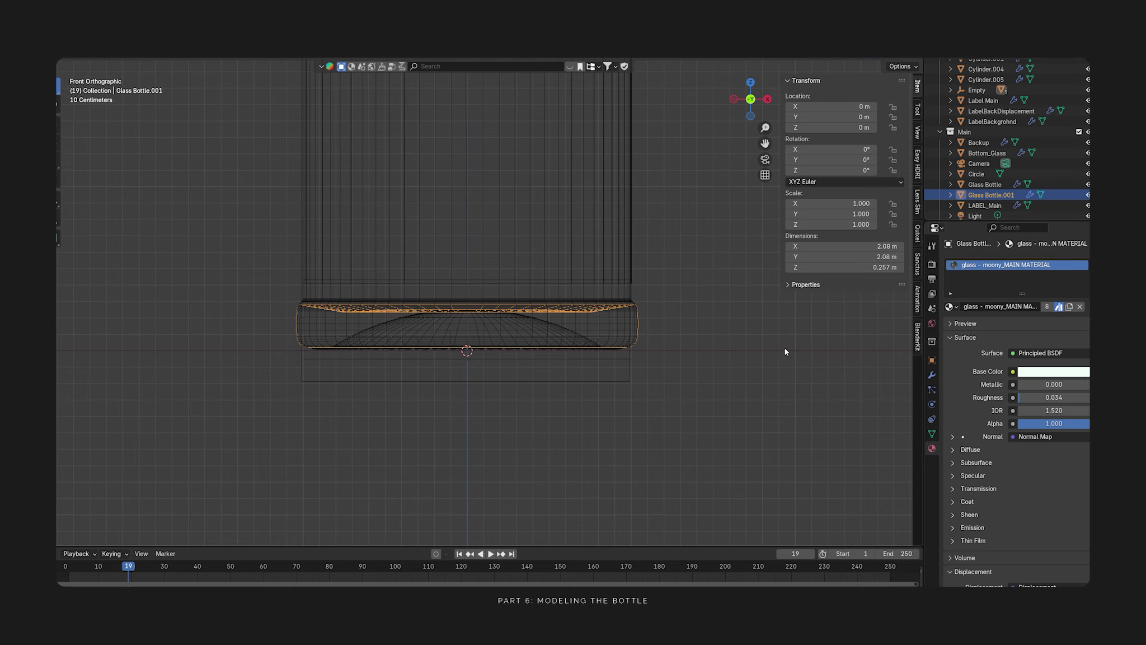
pyautogui.click(630, 361)
pyautogui.press('g')
pyautogui.click(707, 351)
pyautogui.hotkey('ctrl', 'z')
pyautogui.hotkey('shift', 'z')
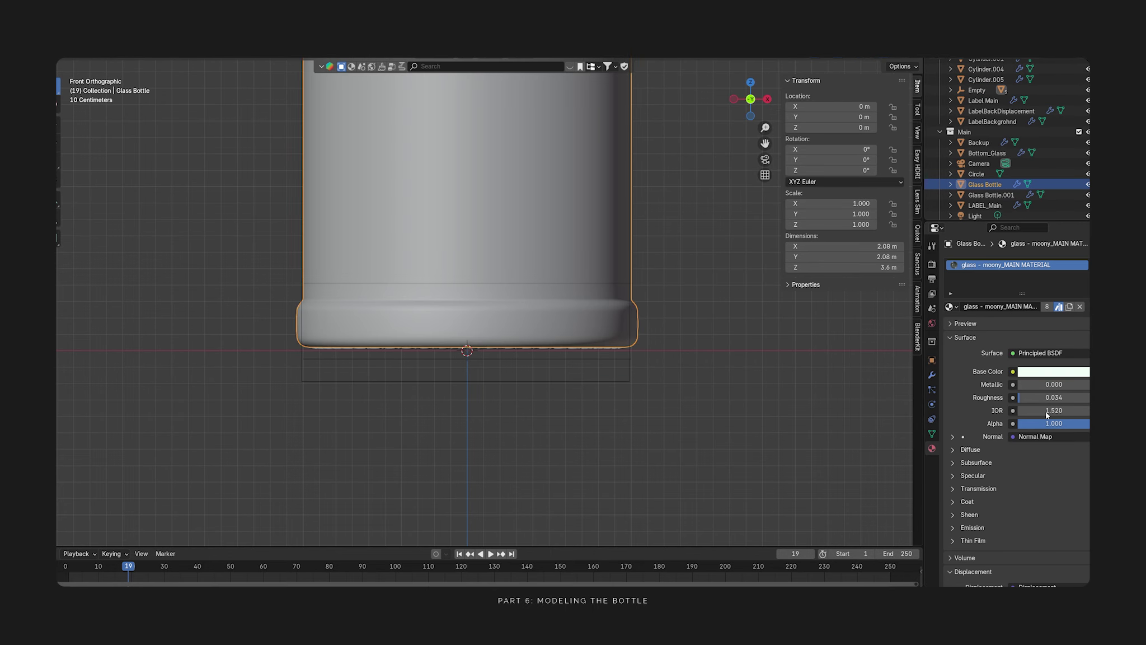
# - Scale the capped base piece uniformly by 0.984 to fit inside the bottle's walls
pyautogui.hotkey('shift', 'z')
pyautogui.scroll(3, 663, 326)
pyautogui.click(662, 325)
pyautogui.press('s')
pyautogui.click(758, 363)
pyautogui.press('g')
pyautogui.press('z')
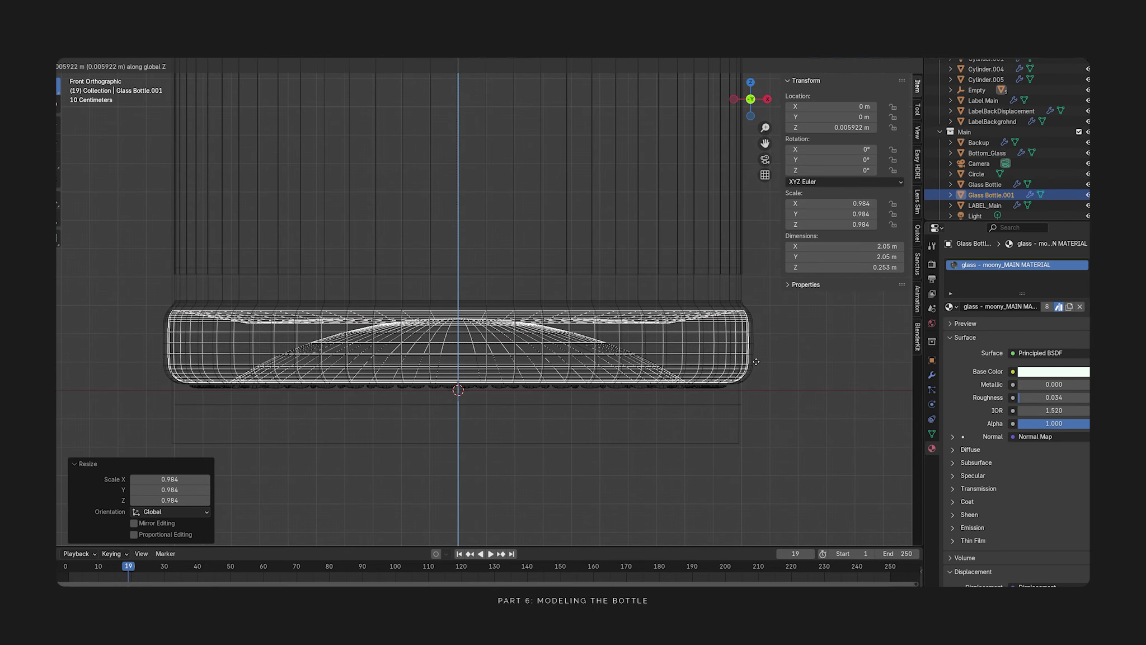
pyautogui.press('Escape')
pyautogui.scroll(5, 694, 362)
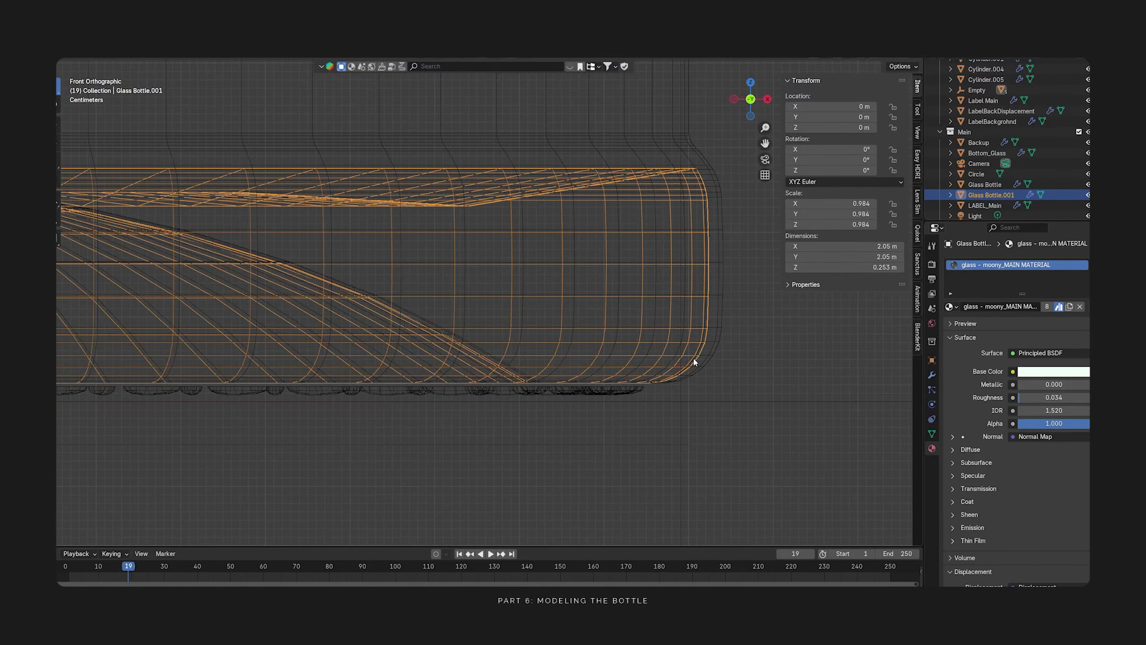
# - Shrink the inner base piece in X and Y to about 0.98 and along Z to about 0.93 scale
pyautogui.press('s')
pyautogui.hotkey('shift', 'z')
pyautogui.click(679, 357)
pyautogui.press('s')
pyautogui.press('z')
pyautogui.click(658, 350)
# - Raise the inner base piece about 0.0124 m along Z and scale it uniformly by 0.998
pyautogui.press('g')
pyautogui.press('z')
pyautogui.click(616, 334)
pyautogui.press('s')
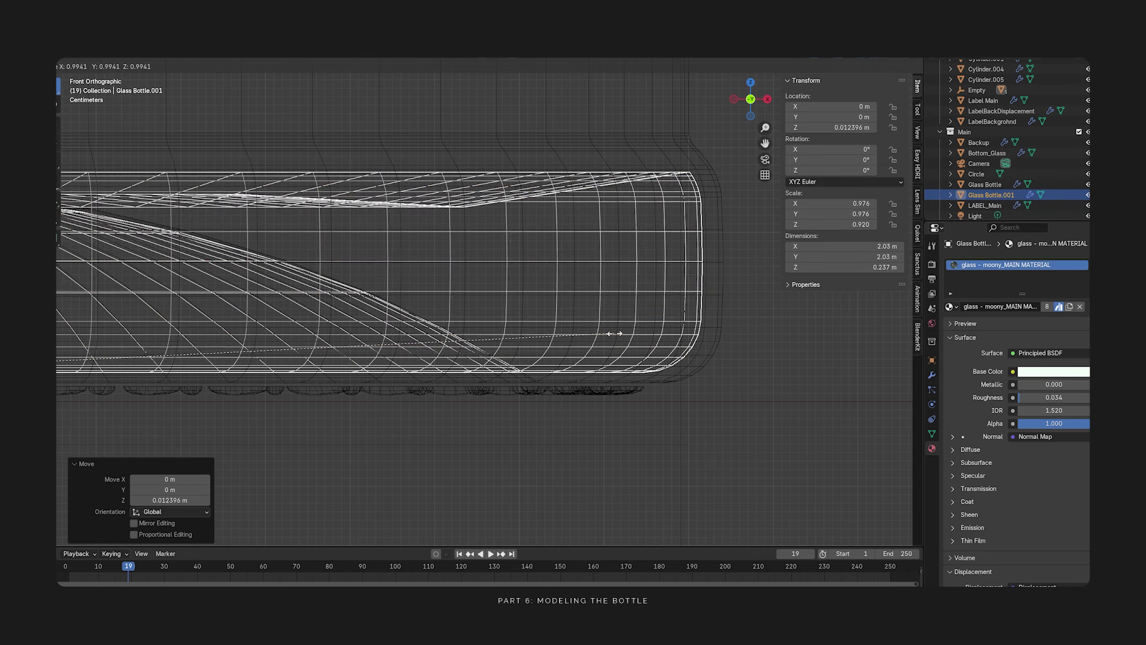
pyautogui.click(617, 334)
pyautogui.scroll(-5, 489, 345)
pyautogui.keyDown('shift'); pyautogui.moveTo(489, 345); pyautogui.dragTo(912, 377, button='middle'); pyautogui.keyUp('shift')
pyautogui.scroll(5, 366, 327)
pyautogui.scroll(-5, 469, 354)
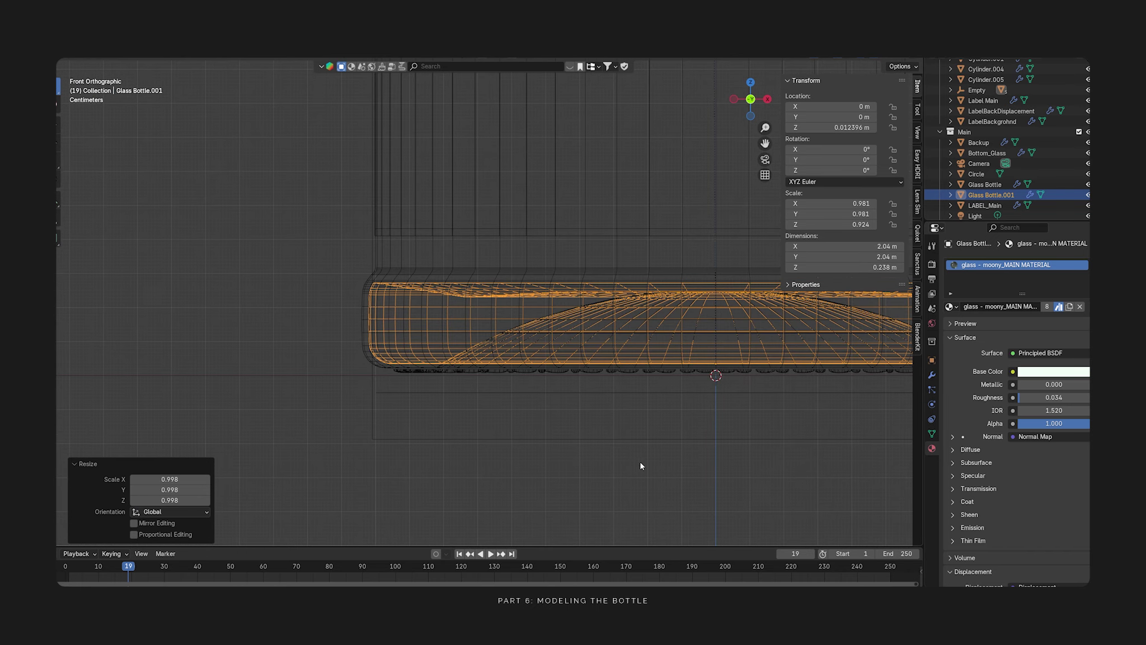
pyautogui.keyDown('shift'); pyautogui.moveTo(641, 465); pyautogui.dragTo(392, 493, button='middle'); pyautogui.keyUp('shift')
# - Try a Subdivision Surface modifier on the inner base piece and remove it
pyautogui.click(932, 375)
pyautogui.click(1004, 262)
pyautogui.write('s')
pyautogui.click(996, 282)
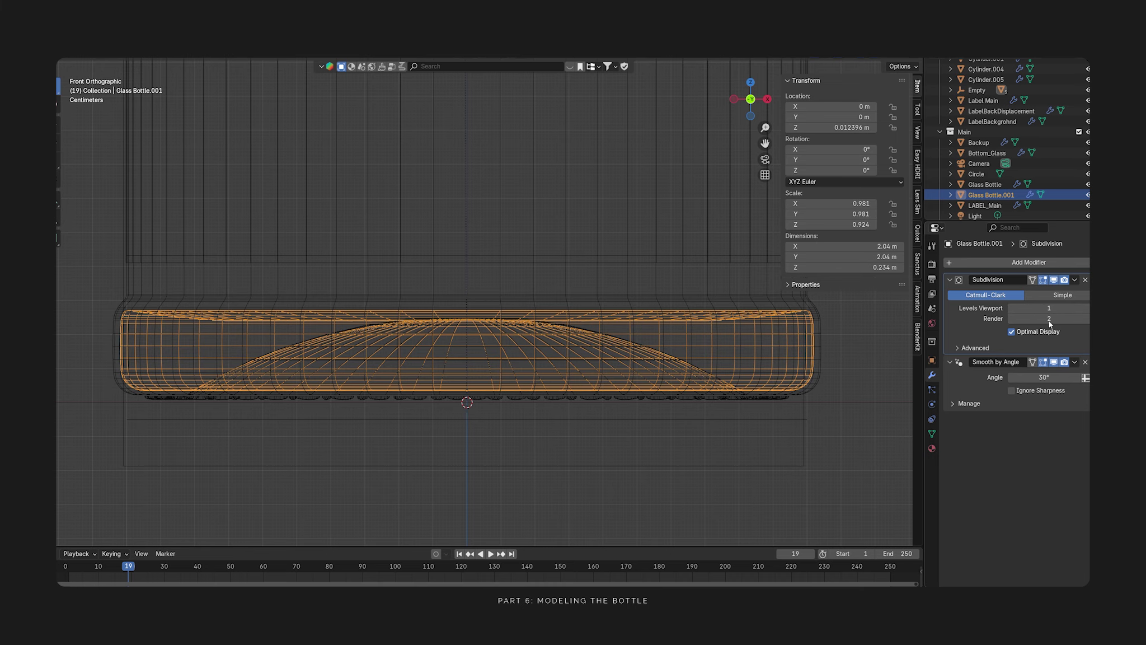
pyautogui.press('x')
# - Try a Solidify modifier with 0.01 m thickness on the inner base piece and remove it
pyautogui.click(999, 262)
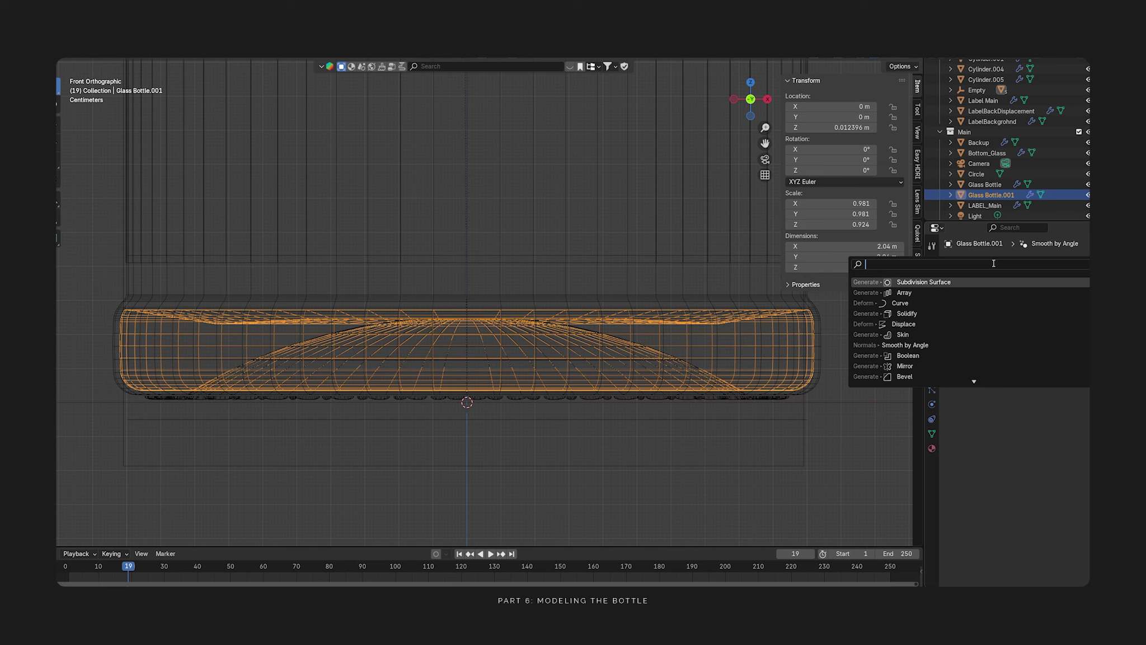
pyautogui.press('Return')
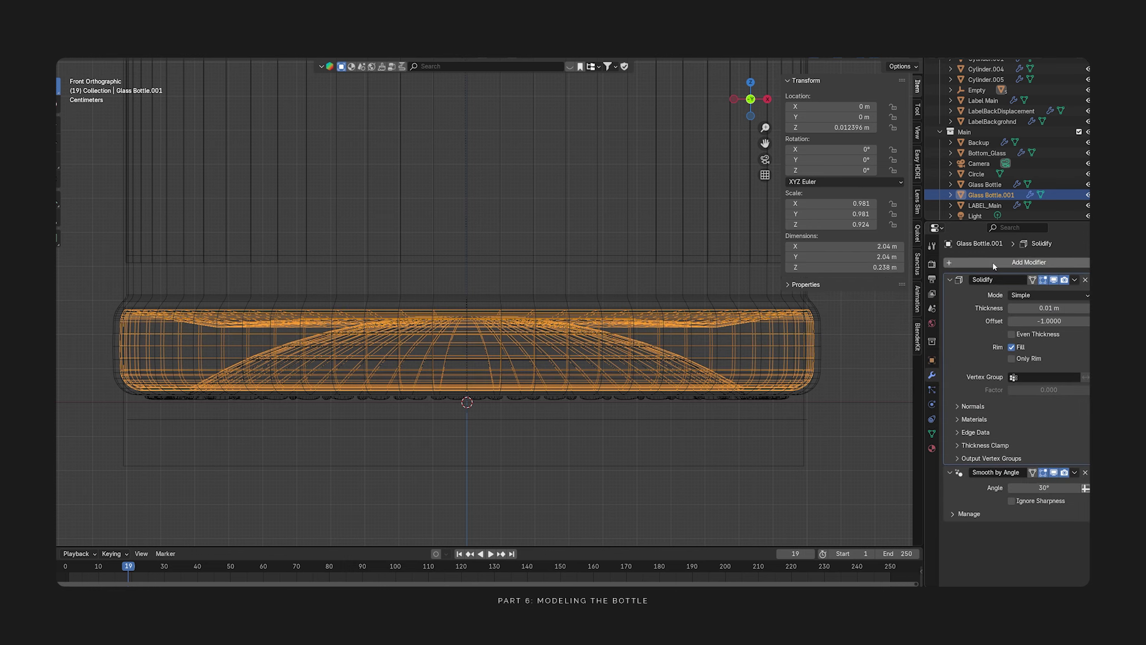
pyautogui.moveTo(1053, 309)
pyautogui.mouseDown()
pyautogui.moveTo(1070, 309)
pyautogui.moveTo(1053, 309)
pyautogui.mouseUp()
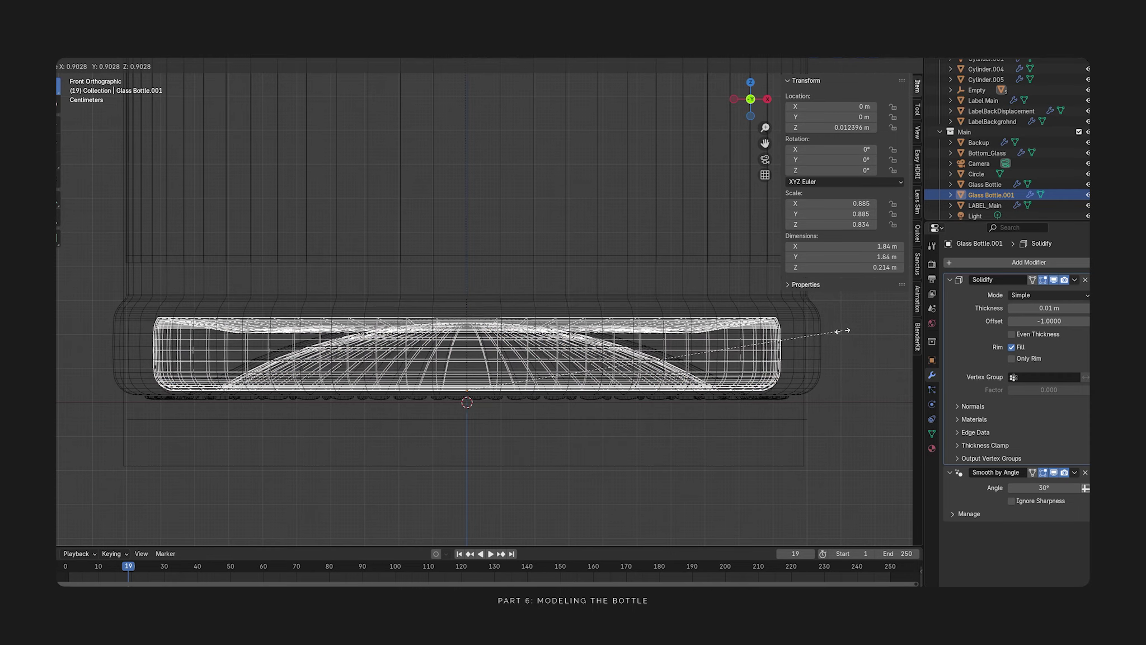
pyautogui.click(1086, 280)
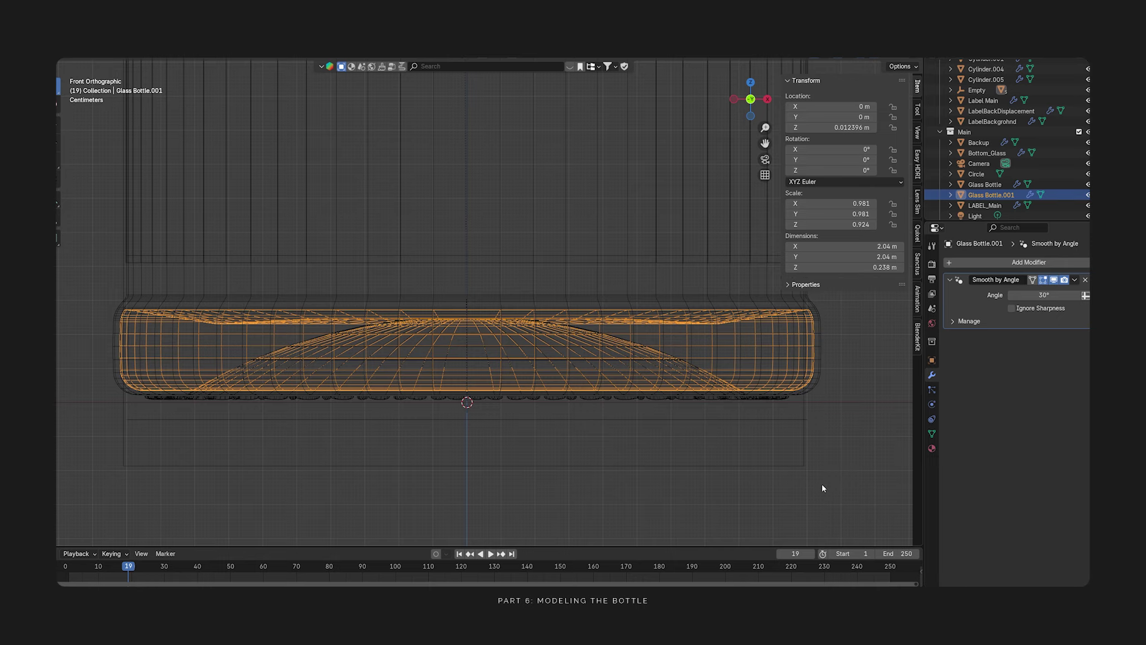
pyautogui.press('s')
pyautogui.rightClick(798, 458)
pyautogui.click(798, 401)
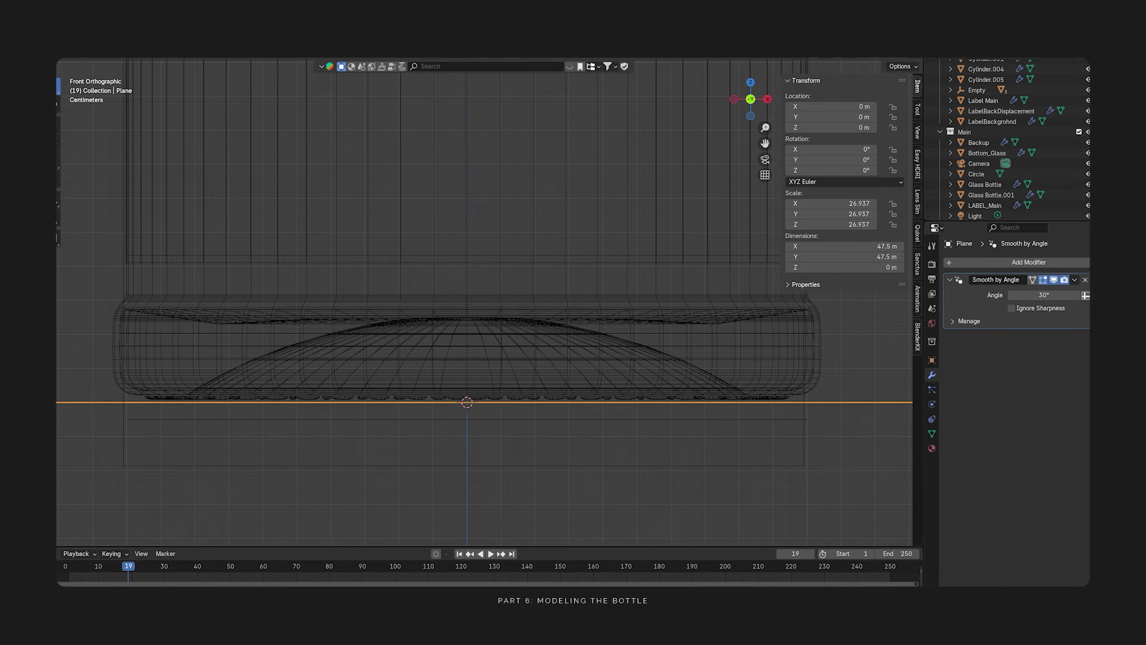
# - Add two loop cuts around the inner wall of the glass bottle's neck
pyautogui.scroll(-8, 448, 367)
pyautogui.moveTo(220, 358); pyautogui.dragTo(460, 194, button='middle')
pyautogui.scroll(5, 471, 276)
pyautogui.press('KP_1')
pyautogui.click(538, 324)
pyautogui.scroll(5, 587, 310)
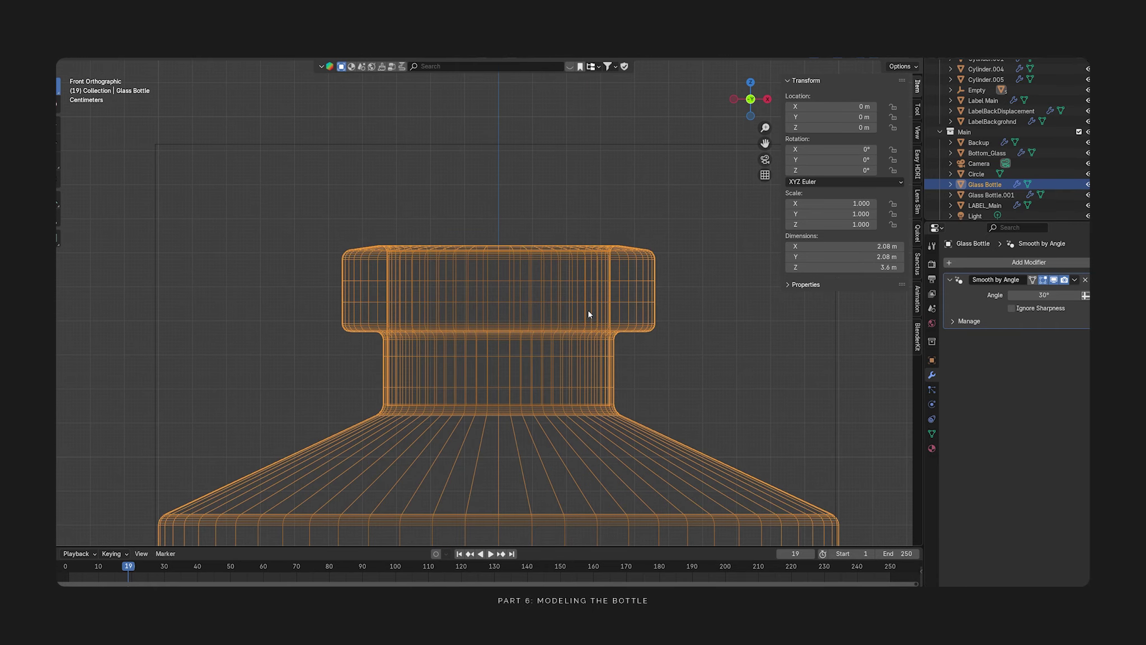
pyautogui.moveTo(658, 333); pyautogui.dragTo(575, 323, button='middle')
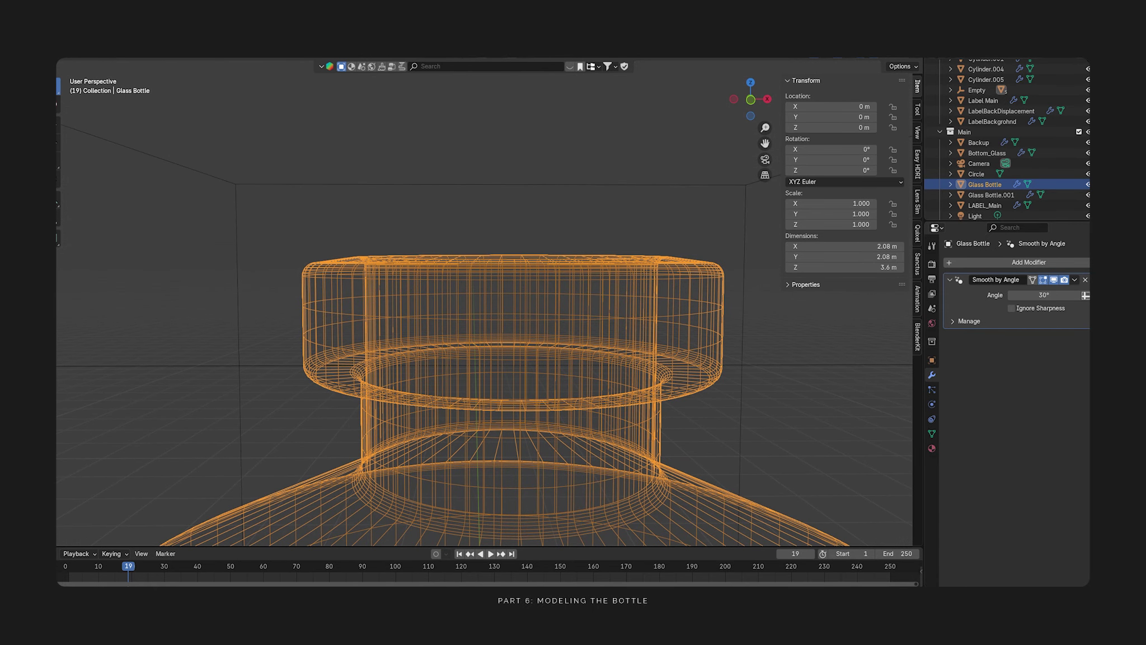
pyautogui.moveTo(637, 340)
pyautogui.mouseDown(button='middle')
pyautogui.moveTo(668, 402)
pyautogui.moveTo(591, 372)
pyautogui.mouseUp(button='middle')
pyautogui.press('Tab')
pyautogui.hotkey('shift', 'z')
pyautogui.hotkey('ctrl', 'r')
pyautogui.click(562, 310)
pyautogui.click(562, 311)
pyautogui.hotkey('ctrl', 'z')
pyautogui.hotkey('ctrl', 'r')
pyautogui.scroll(1, 556, 309)
pyautogui.doubleClick(556, 309)
pyautogui.press('KP_1')
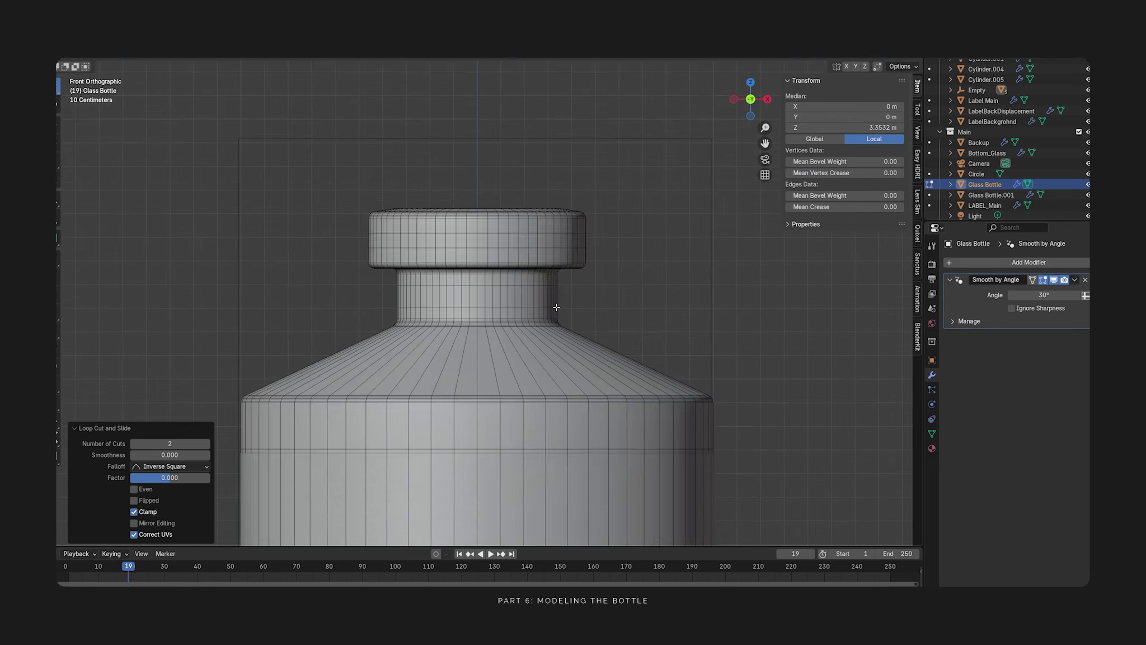
# - Reposition the new inner-neck edge loops along Z
pyautogui.hotkey('shift', 'z')
pyautogui.scroll(2, 553, 297)
pyautogui.keyDown('shift'); pyautogui.moveTo(548, 263); pyautogui.dragTo(538, 327, button='middle'); pyautogui.keyUp('shift')
pyautogui.press('g')
pyautogui.press('z')
pyautogui.click(542, 288)
# - Try extruding the inner face ring of the bottle's mouth, scaling it outward to about 1.31 and adjusting it along Z
pyautogui.scroll(2, 442, 274)
pyautogui.press('3')
pyautogui.click(379, 275)
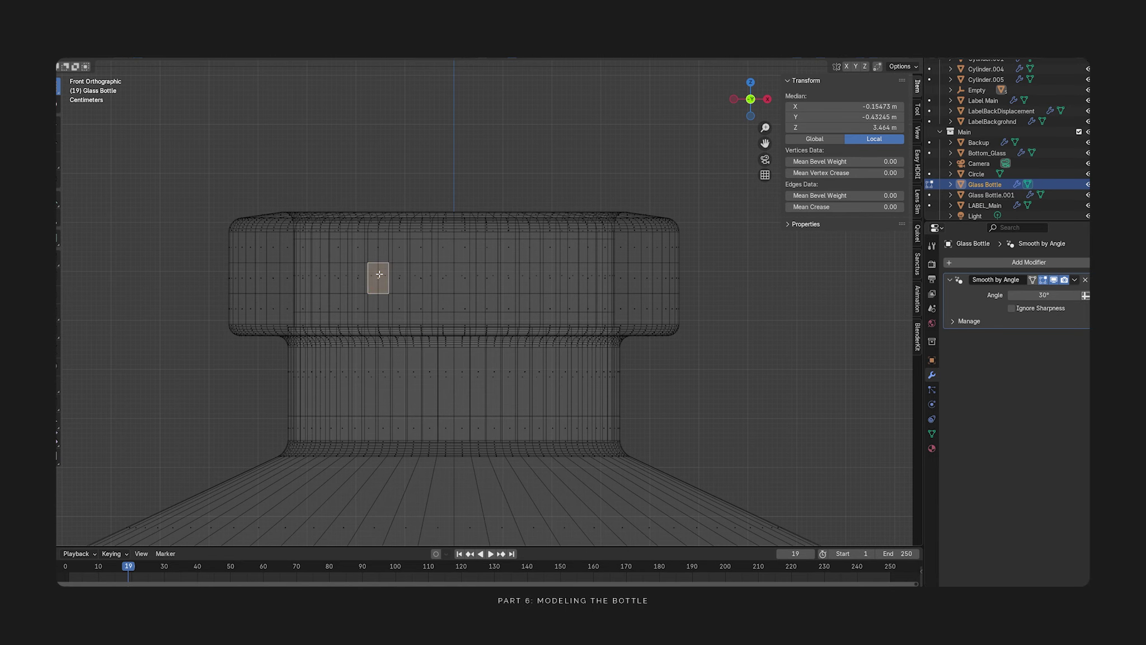
pyautogui.keyDown('alt'); pyautogui.keyDown('shift'); pyautogui.click(381, 274); pyautogui.keyUp('shift'); pyautogui.keyUp('alt')
pyautogui.hotkey('alt', 'e')
pyautogui.click(591, 328)
pyautogui.rightClick(594, 328)
pyautogui.press('s')
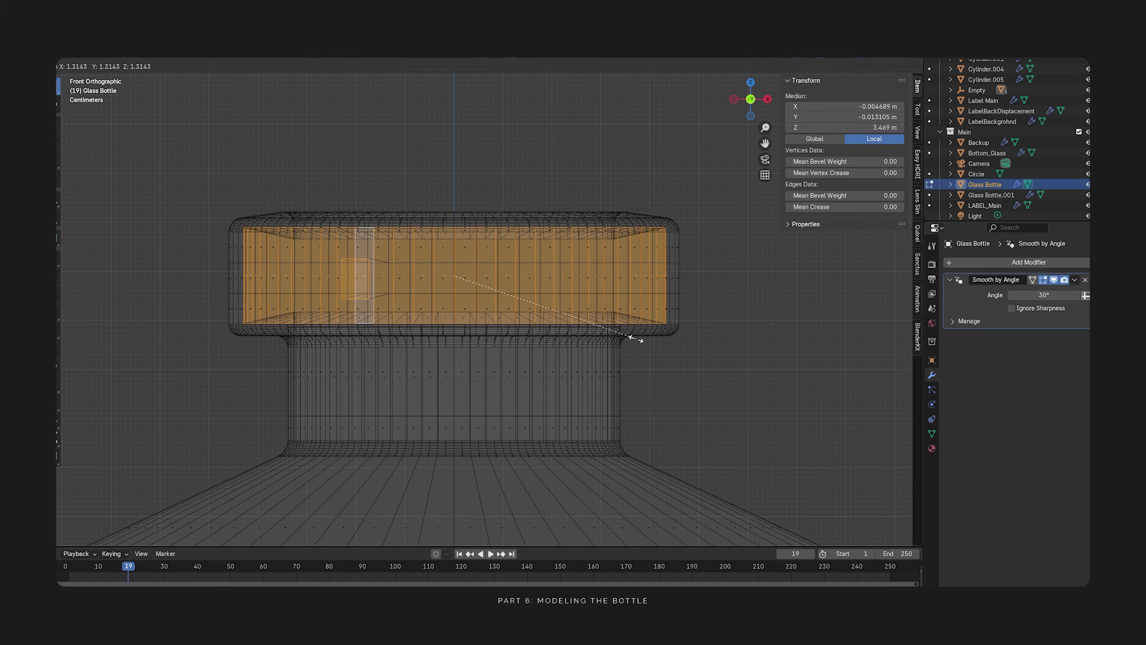
pyautogui.click(636, 339)
pyautogui.press('s')
pyautogui.press('z')
pyautogui.click(598, 323)
pyautogui.hotkey('ctrl', 'z')
pyautogui.hotkey('ctrl', 'z')
# - Extrude the inner face ring of the mouth outward at scale 1.335 and compress it to about 0.75 along Z
pyautogui.click(519, 61)
pyautogui.press('s')
pyautogui.press('z')
pyautogui.rightClick(764, 347)
pyautogui.hotkey('alt', 'e')
pyautogui.click(767, 348)
pyautogui.press('s')
pyautogui.click(872, 370)
pyautogui.press('s')
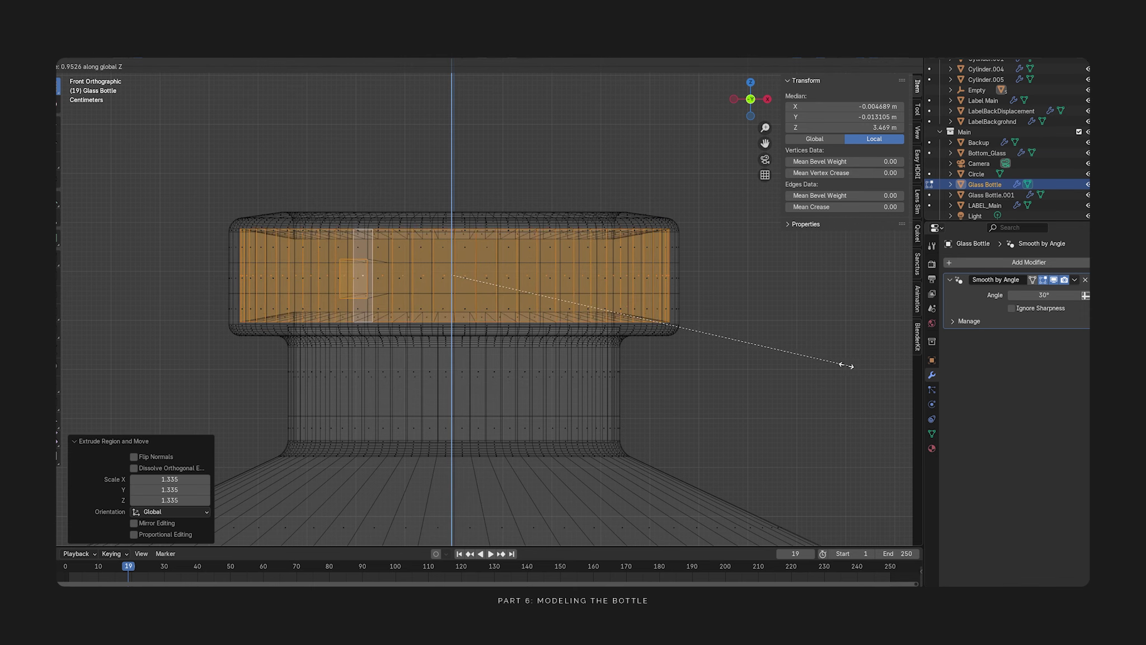
pyautogui.press('z')
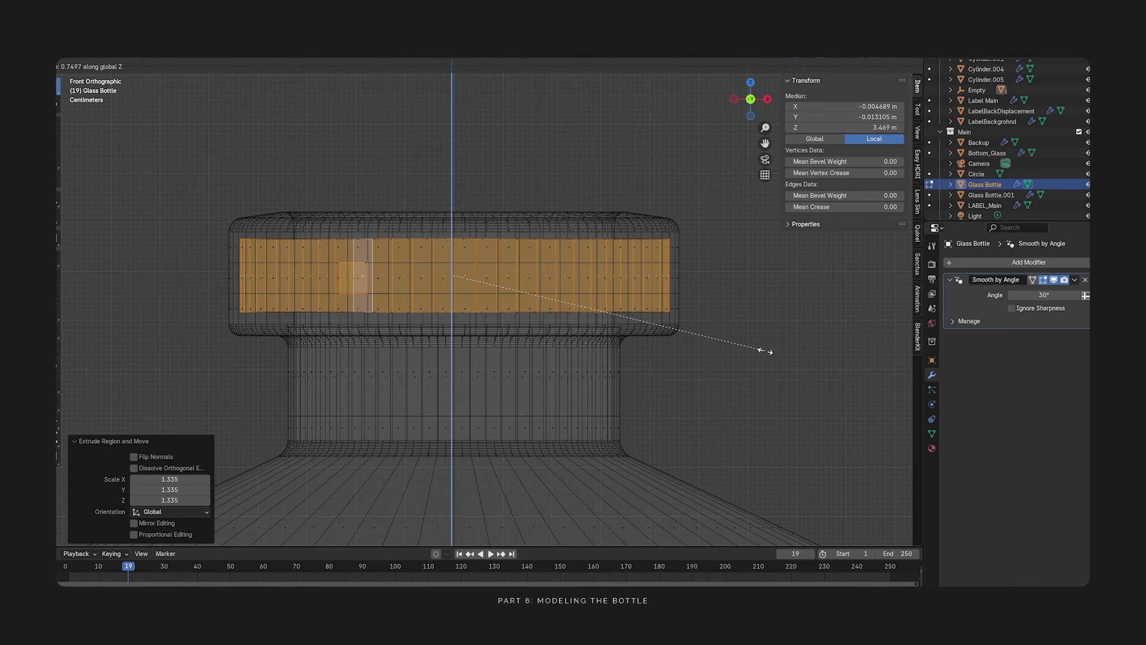
pyautogui.click(763, 351)
# - Flatten the extruded groove's lower edge loop to 0 along Z and raise its upper edge loop 0.01428 m
pyautogui.scroll(2, 797, 323)
pyautogui.press('s')
pyautogui.press('z')
pyautogui.press('0')
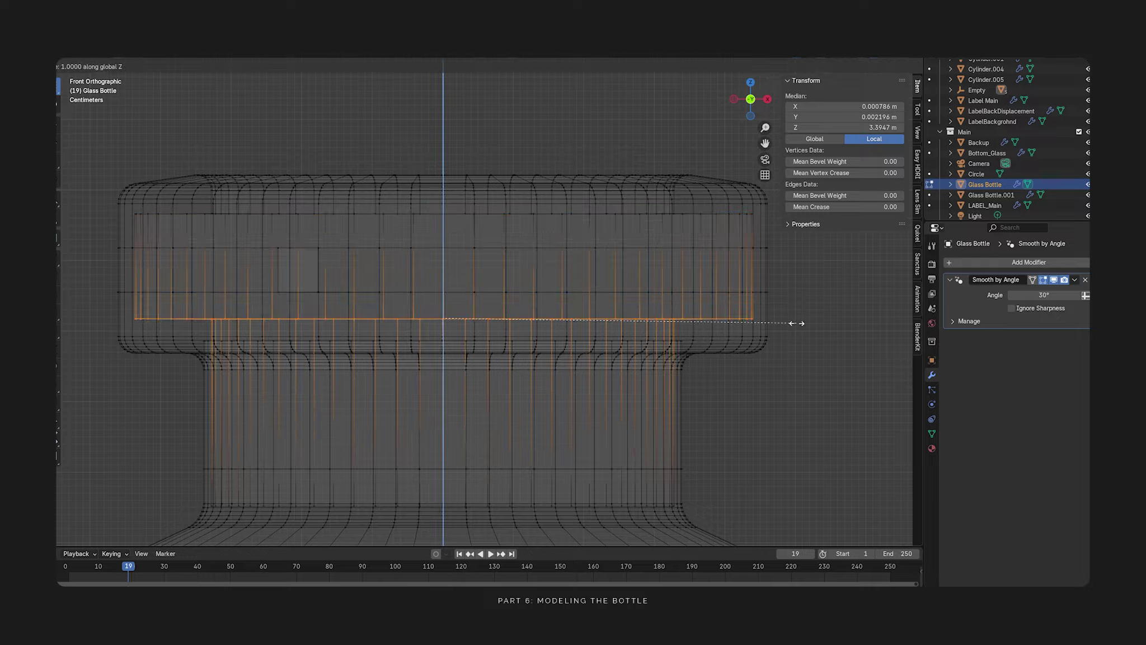
pyautogui.press('Return')
pyautogui.moveTo(698, 195); pyautogui.dragTo(795, 219)
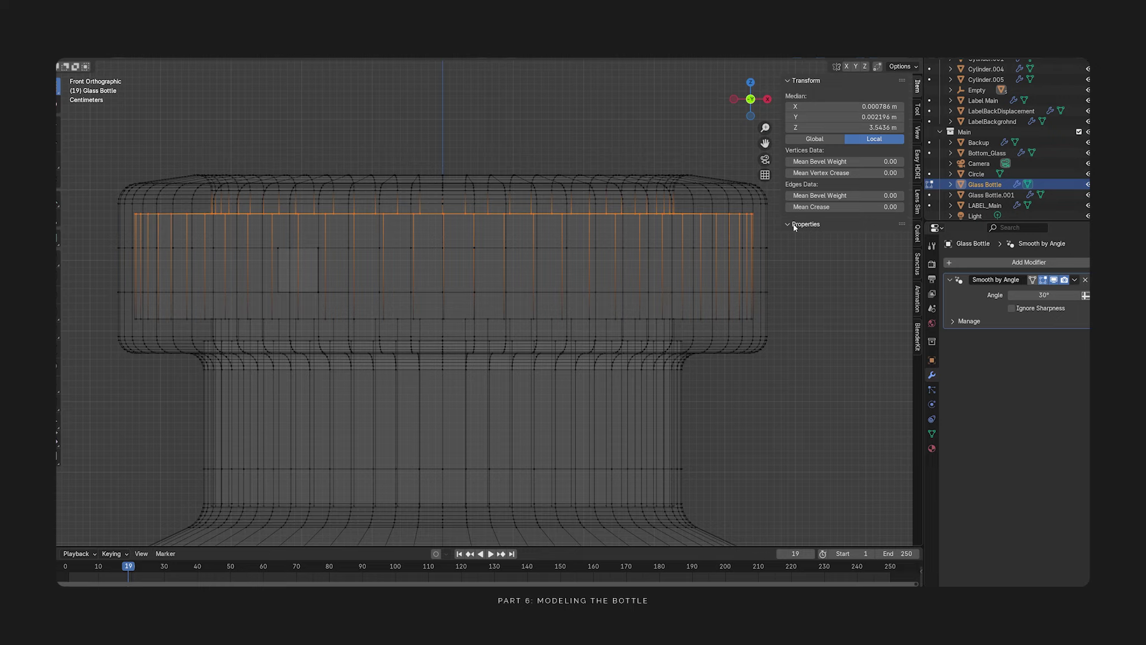
pyautogui.press('g')
pyautogui.press('z')
pyautogui.click(279, 289)
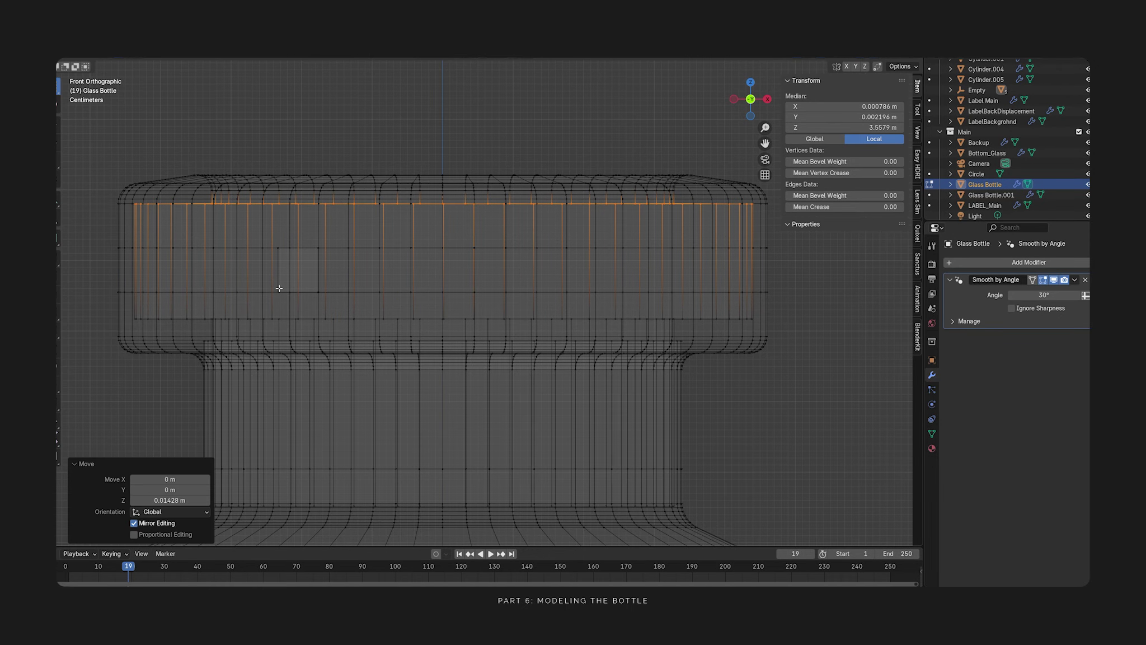
# - Lower the groove's bottom edge loop along Z and try a bevel on it
pyautogui.moveTo(790, 323); pyautogui.dragTo(790, 323)
pyautogui.press('g')
pyautogui.press('z')
pyautogui.click(785, 337)
pyautogui.hotkey('ctrl', 'b')
pyautogui.rightClick(795, 316)
pyautogui.press('2')
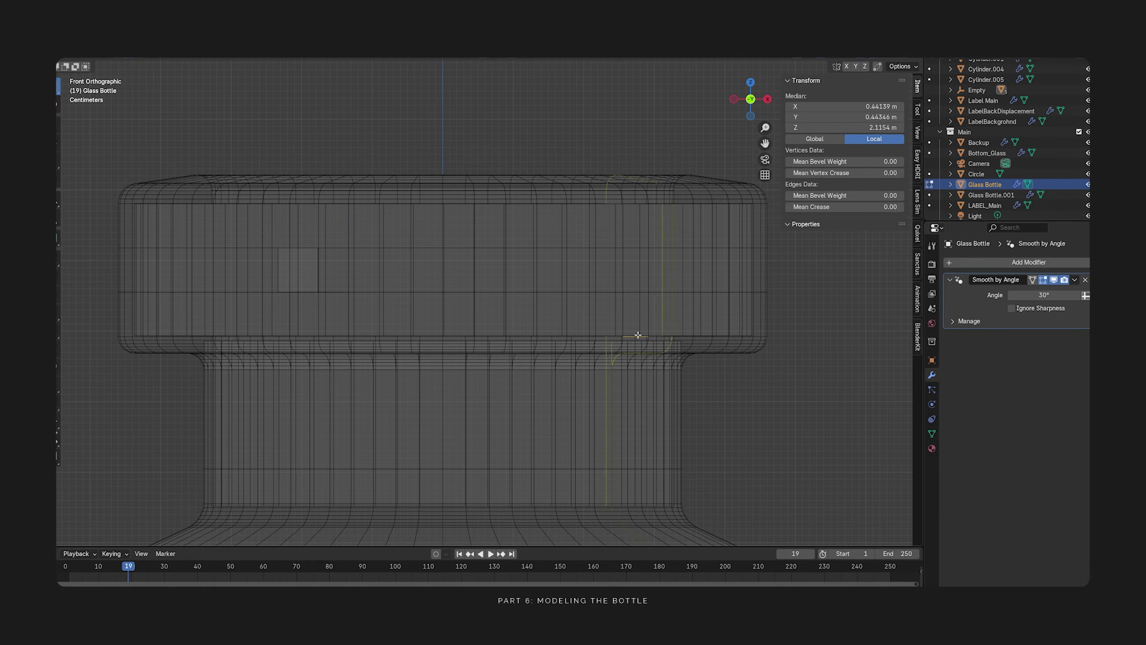
pyautogui.click(638, 335)
# - Undo the groove edits inside the bottle's mouth back to the face ring before extrusion
pyautogui.hotkey('shift', 'z')
pyautogui.moveTo(638, 336); pyautogui.dragTo(640, 343, button='middle')
pyautogui.scroll(-4, 640, 343)
pyautogui.moveTo(532, 349); pyautogui.dragTo(627, 400, button='middle')
pyautogui.hotkey('ctrl', 'z')
pyautogui.hotkey('ctrl', 'z')
pyautogui.hotkey('ctrl', 'z')
pyautogui.hotkey('ctrl', 'z')
pyautogui.hotkey('ctrl', 'z')
pyautogui.moveTo(713, 425); pyautogui.dragTo(523, 371, button='middle')
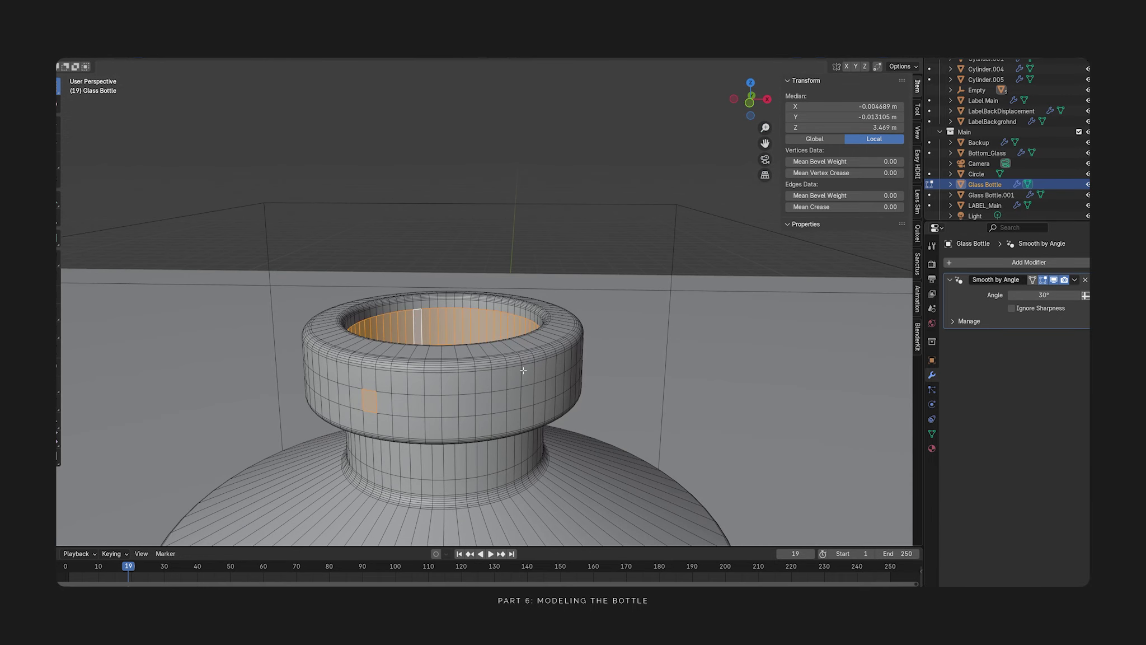
pyautogui.press('KP_1')
pyautogui.hotkey('alt', 'z')
pyautogui.press('KP_Decimal')
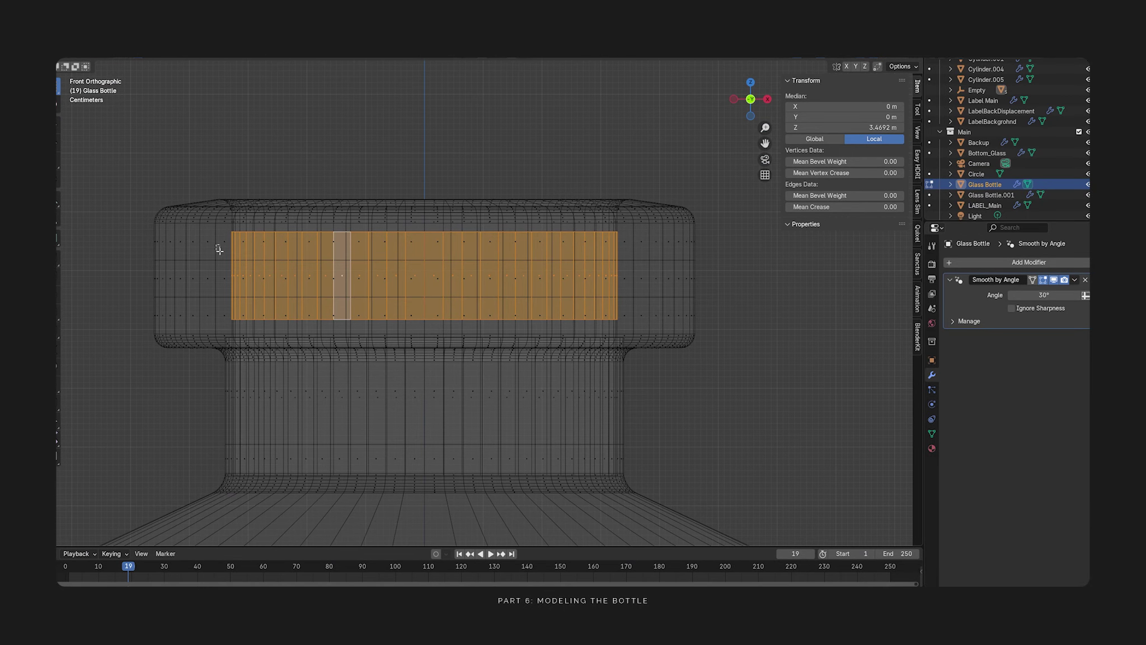
pyautogui.scroll(3, 621, 266)
pyautogui.keyDown('shift'); pyautogui.click(594, 268); pyautogui.keyUp('shift')
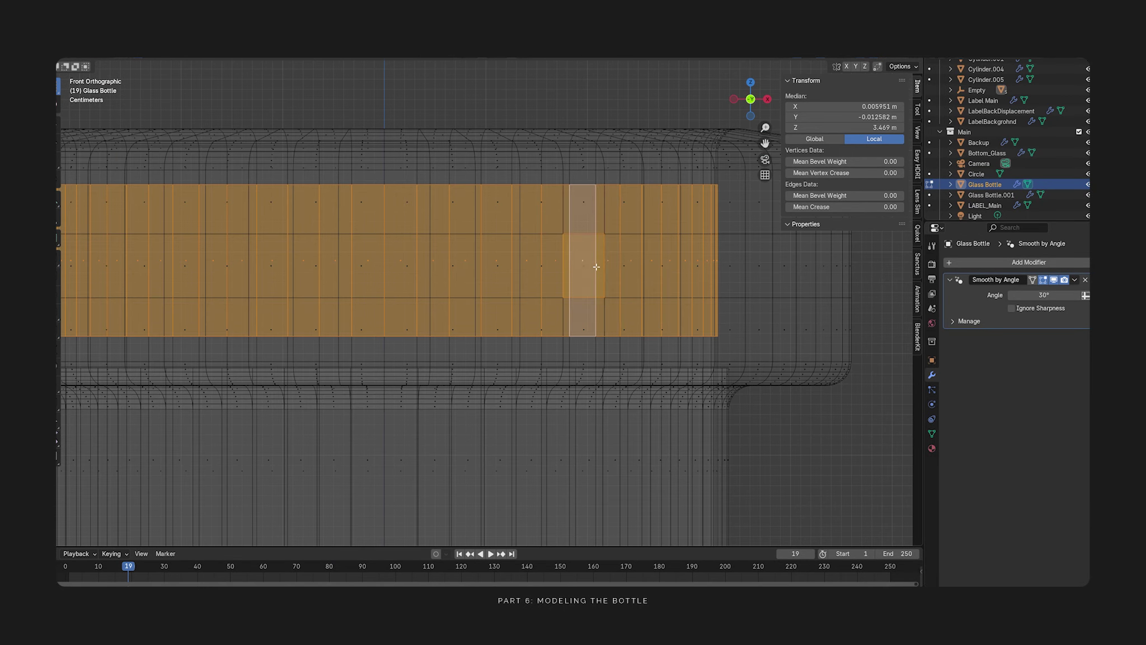
pyautogui.keyDown('shift'); pyautogui.click(598, 269); pyautogui.keyUp('shift')
pyautogui.scroll(-3, 596, 278)
pyautogui.hotkey('ctrl', 'e')
pyautogui.click(596, 278)
pyautogui.rightClick(601, 278)
pyautogui.hotkey('ctrl', 'z')
pyautogui.click(707, 307)
pyautogui.click(595, 274)
# - Select the inner face loop of the bottle's mouth and try extruding and scaling it
pyautogui.moveTo(595, 274); pyautogui.dragTo(576, 364, button='middle')
pyautogui.hotkey('alt', 'z')
pyautogui.keyDown('alt'); pyautogui.click(575, 415); pyautogui.keyUp('alt')
pyautogui.scroll(-5, 524, 363)
pyautogui.moveTo(576, 415); pyautogui.dragTo(486, 401, button='middle')
pyautogui.scroll(3, 525, 363)
pyautogui.hotkey('ctrl', 'e')
pyautogui.press('e')
pyautogui.rightClick(516, 330)
pyautogui.press('s')
pyautogui.click(528, 336)
pyautogui.hotkey('ctrl', 'z')
# - Extrude the inner face loop outward into the rim at scale 1.349
pyautogui.hotkey('alt', 'e')
pyautogui.click(548, 340)
pyautogui.press('s')
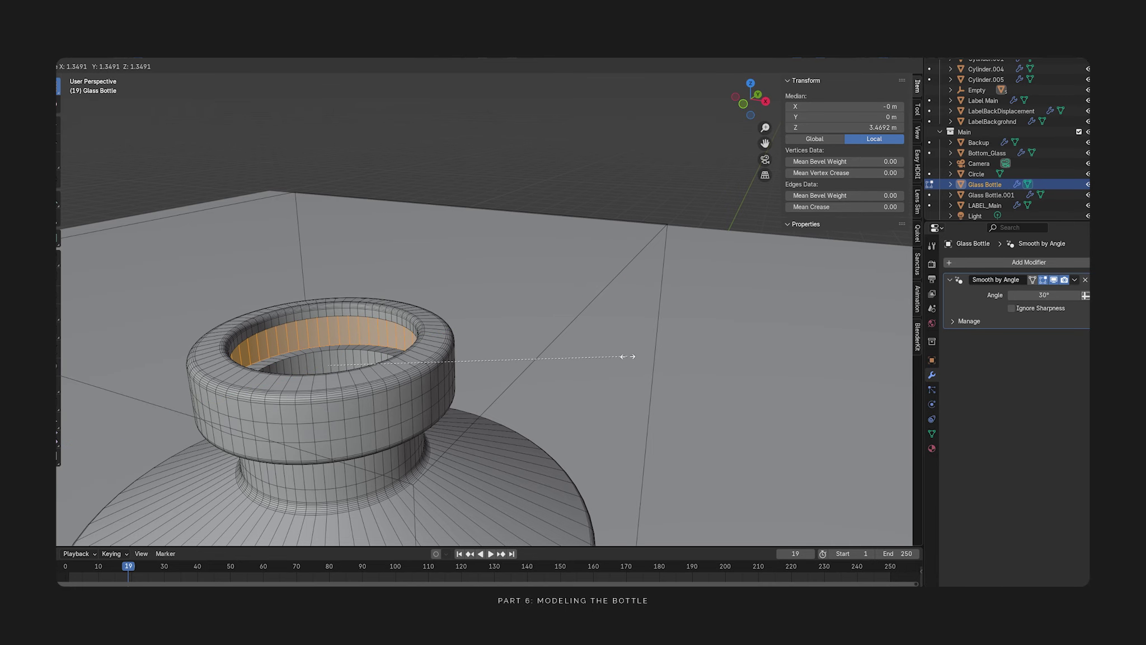
pyautogui.click(627, 357)
pyautogui.press('KP_1')
pyautogui.press('KP_Decimal')
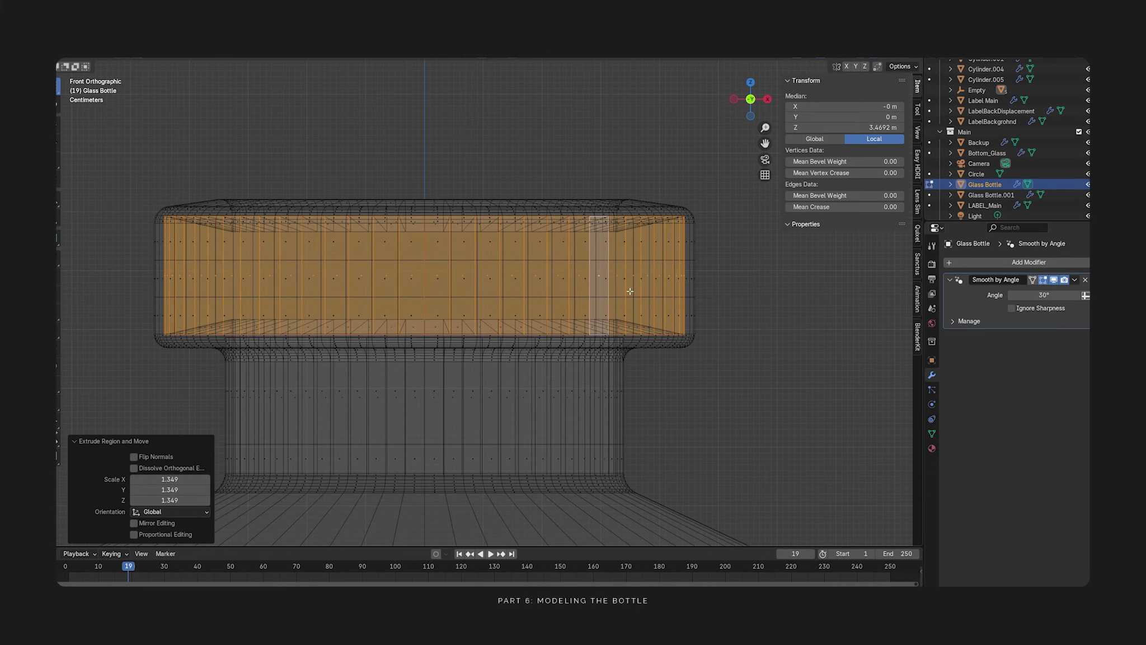
# - Rescale the extruded rim groove along Z, move its edge vertices along Z and flatten them to 0
pyautogui.press('s')
pyautogui.press('z')
pyautogui.click(559, 273)
pyautogui.moveTo(142, 312); pyautogui.dragTo(737, 325)
pyautogui.press('1')
pyautogui.press('g')
pyautogui.press('z')
pyautogui.click(727, 235)
pyautogui.press('s')
pyautogui.press('z')
pyautogui.press('0')
pyautogui.press('Return')
# - Adjust the groove's upper edge loop along Z and move its lower edge loop down about 0.0164 m
pyautogui.press('g')
pyautogui.press('z')
pyautogui.click(712, 232)
pyautogui.moveTo(147, 308); pyautogui.dragTo(758, 330)
pyautogui.press('g')
pyautogui.press('z')
pyautogui.click(751, 335)
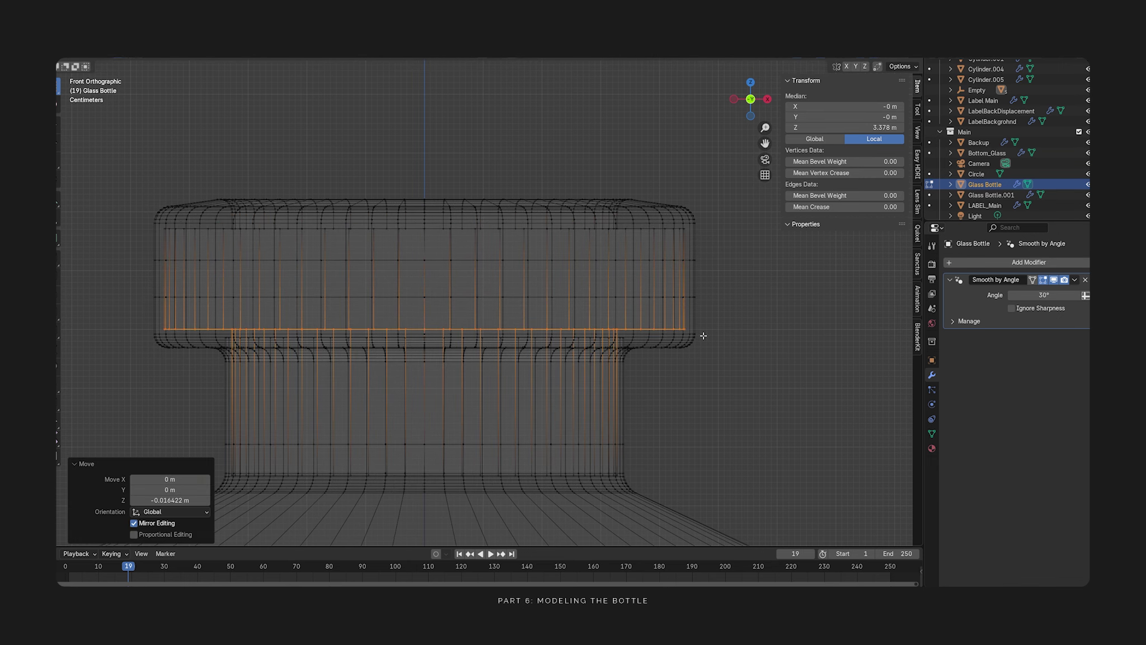
# - Check the groove in solid shading and select the edge loop inside the bottle's mouth
pyautogui.moveTo(747, 335); pyautogui.dragTo(741, 358, button='middle')
pyautogui.press('Tab')
pyautogui.hotkey('shift', 'z')
pyautogui.press('Tab')
pyautogui.press('2')
pyautogui.hotkey('alt', 'a')
pyautogui.keyDown('alt'); pyautogui.click(506, 385); pyautogui.keyUp('alt')
pyautogui.moveTo(506, 361); pyautogui.dragTo(558, 366, button='middle')
pyautogui.scroll(-3, 557, 366)
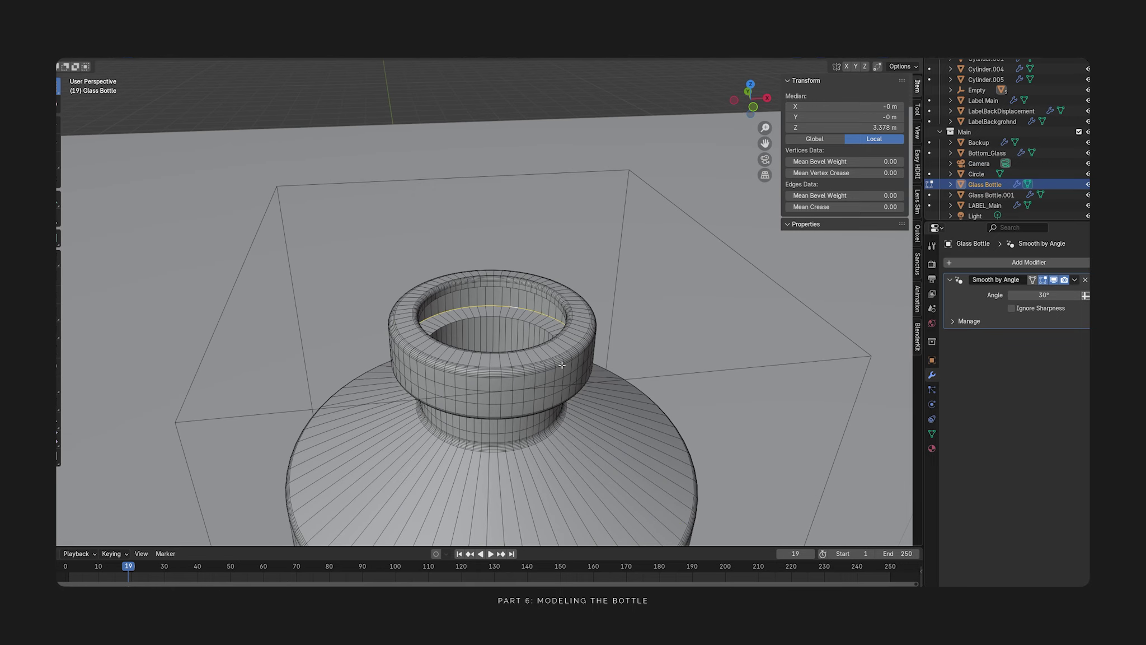
# - Undo the groove extrusion and its edge adjustments inside the bottle's mouth
pyautogui.hotkey('ctrl', 'z')
pyautogui.hotkey('ctrl', 'z')
pyautogui.hotkey('ctrl', 'z')
pyautogui.hotkey('ctrl', 'z')
pyautogui.hotkey('ctrl', 'z')
pyautogui.hotkey('ctrl', 'z')
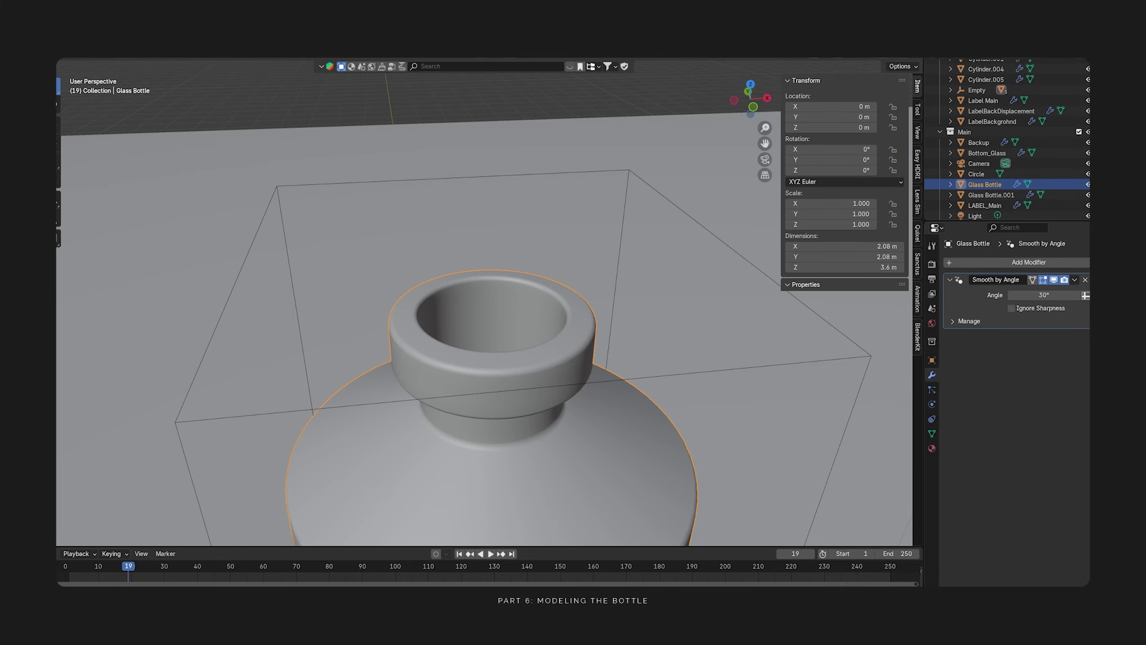
# - Duplicate the middle face loop on the outside of the bottle's rim and separate it into its own object
pyautogui.scroll(3, 598, 268)
pyautogui.press('Tab')
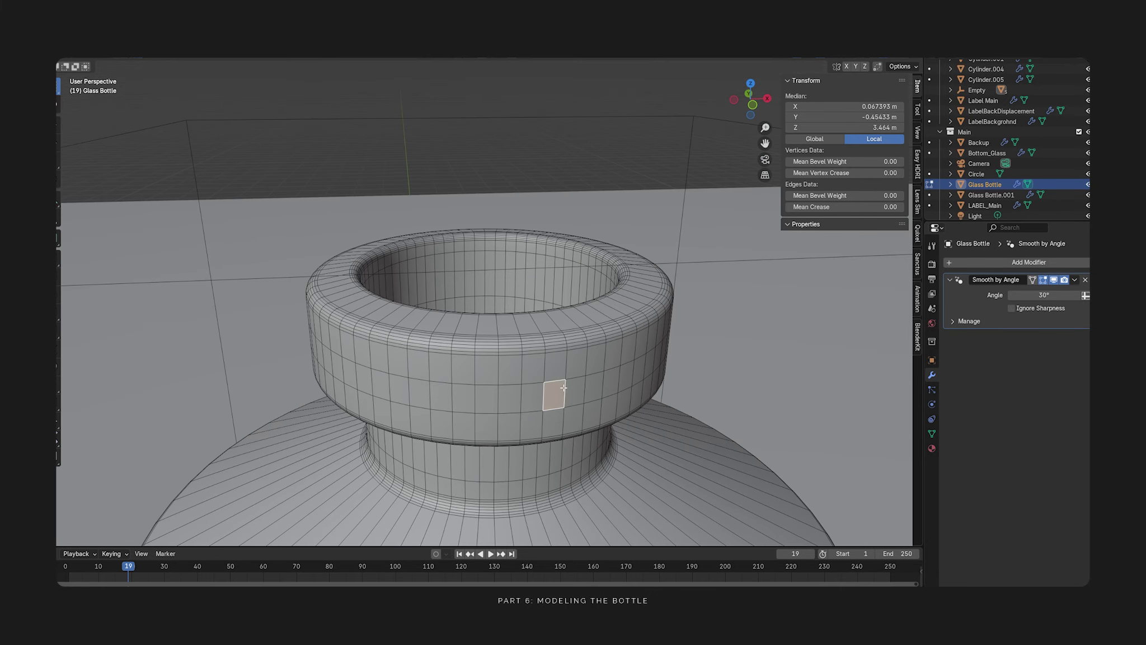
pyautogui.keyDown('alt'); pyautogui.click(564, 388); pyautogui.keyUp('alt')
pyautogui.hotkey('shift', 'd')
pyautogui.rightClick(595, 328)
pyautogui.press('p')
pyautogui.click(592, 327)
pyautogui.press('Tab')
# - Isolate the separated rim band in local view and scale all its faces by 2.11 along Z
pyautogui.click(640, 367)
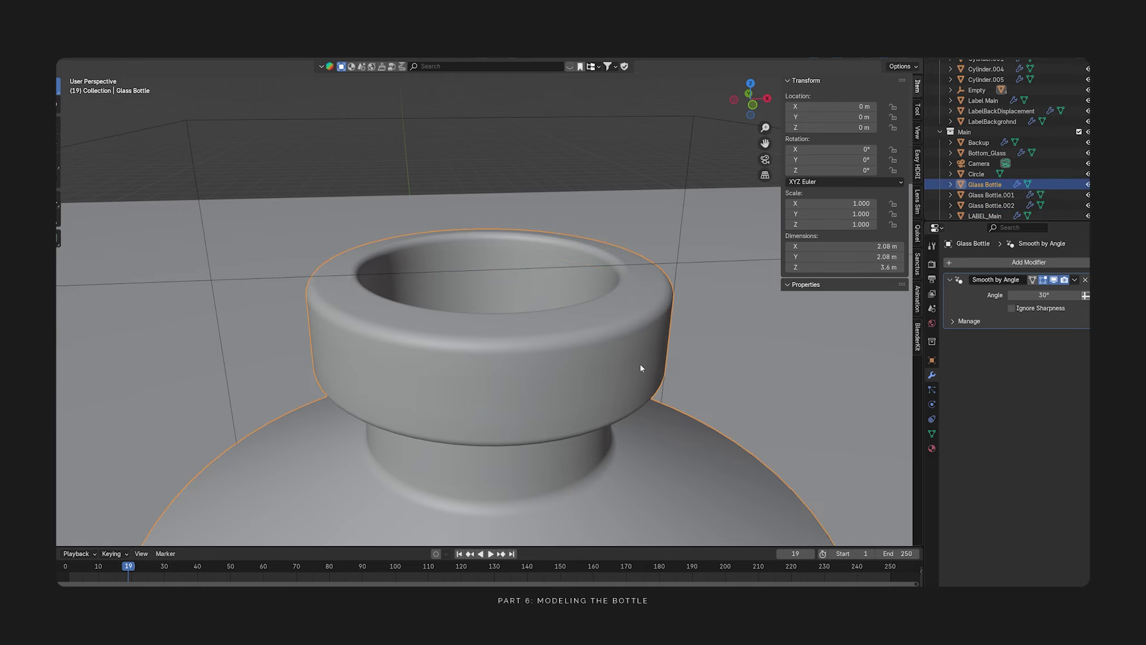
pyautogui.click(641, 368)
pyautogui.press('KP_Divide')
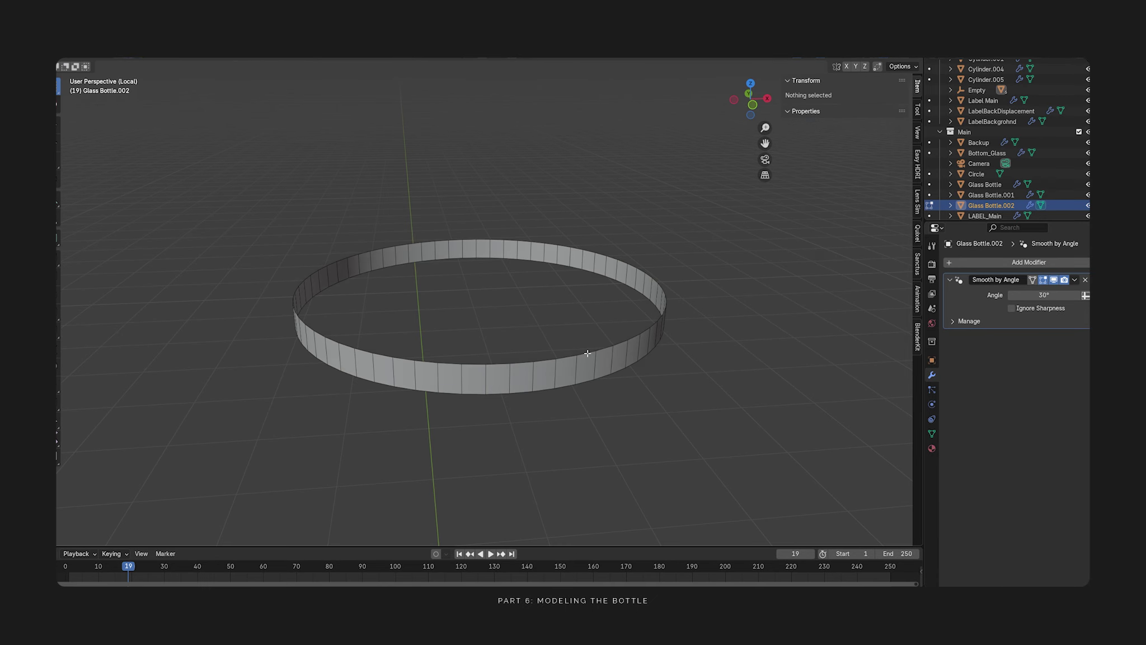
pyautogui.click(587, 353)
pyautogui.press('a')
pyautogui.press('s')
pyautogui.press('z')
pyautogui.click(593, 524)
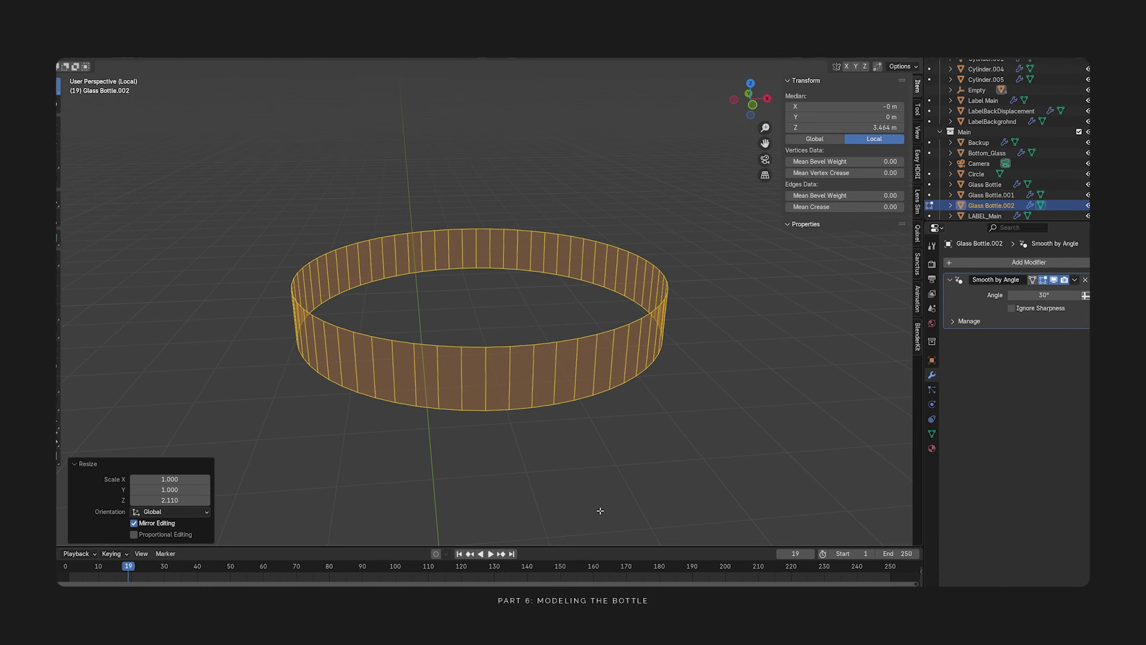
# - Scale all faces of the rim band down uniformly, ending with a factor of 0.993
pyautogui.press('s')
pyautogui.click(588, 486)
pyautogui.press('s')
pyautogui.click(542, 370)
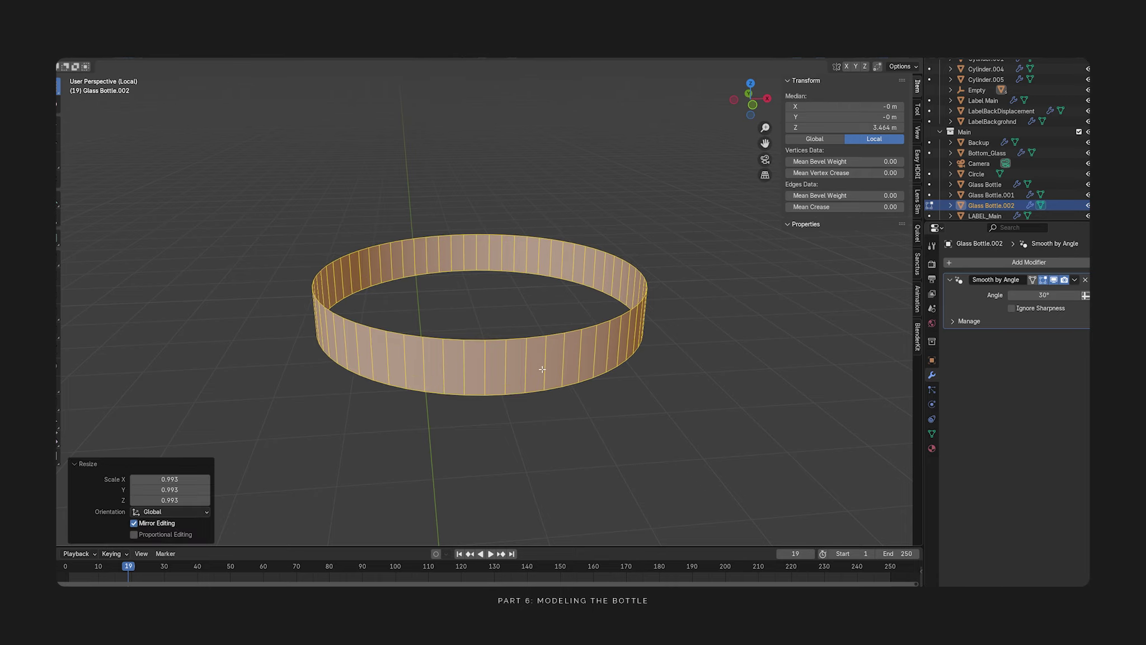
# - Replace the band's Smooth by Angle modifier with a Solidify modifier of 0.07 m thickness and apply it
pyautogui.click(1084, 280)
pyautogui.click(1011, 262)
pyautogui.moveTo(1049, 308)
pyautogui.mouseDown()
pyautogui.moveTo(1077, 308)
pyautogui.moveTo(1052, 308)
pyautogui.mouseUp()
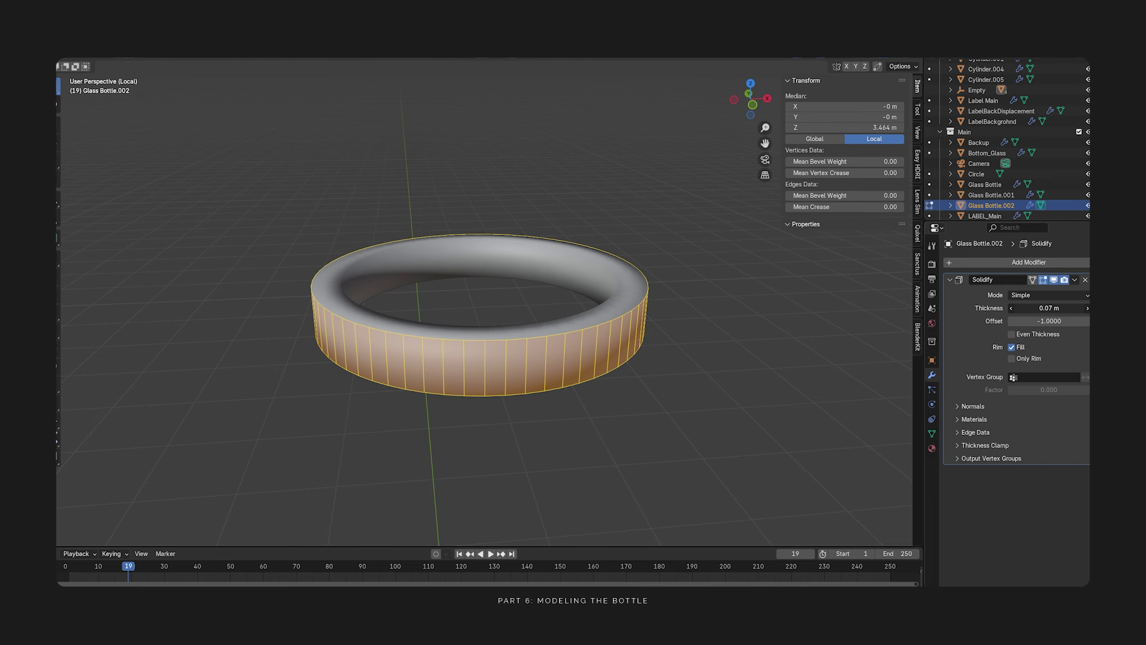
pyautogui.press('Tab')
pyautogui.click(1074, 279)
pyautogui.click(1029, 292)
# - Shade the thickened band auto smooth at 30° and leave local view
pyautogui.rightClick(594, 309)
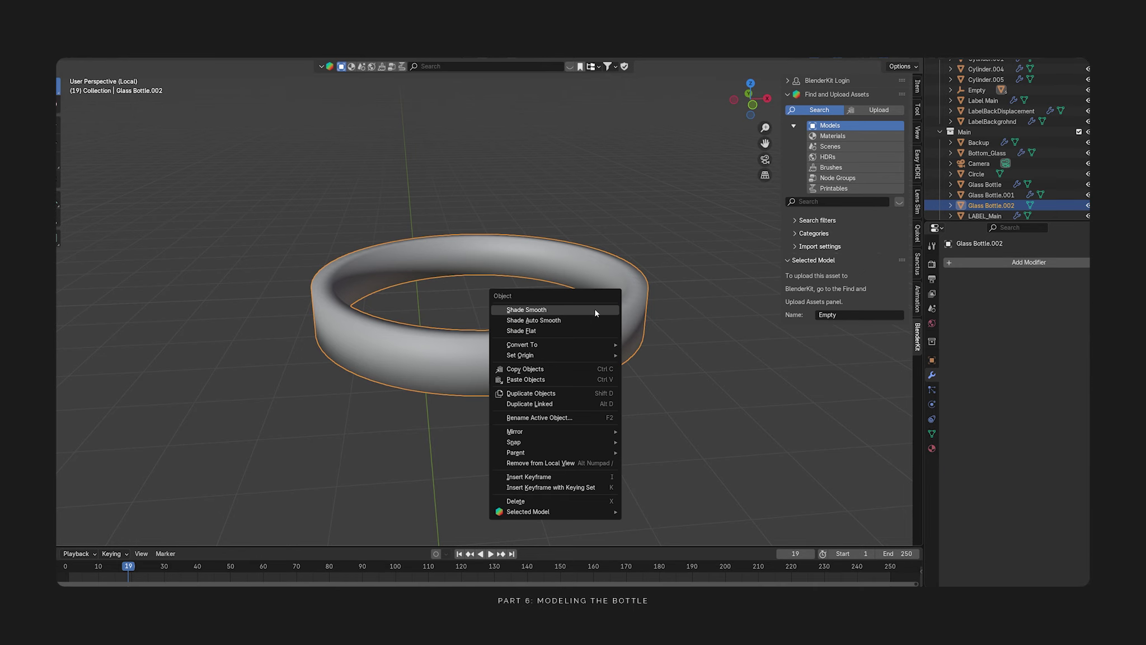
pyautogui.click(595, 309)
pyautogui.rightClick(586, 244)
pyautogui.click(548, 256)
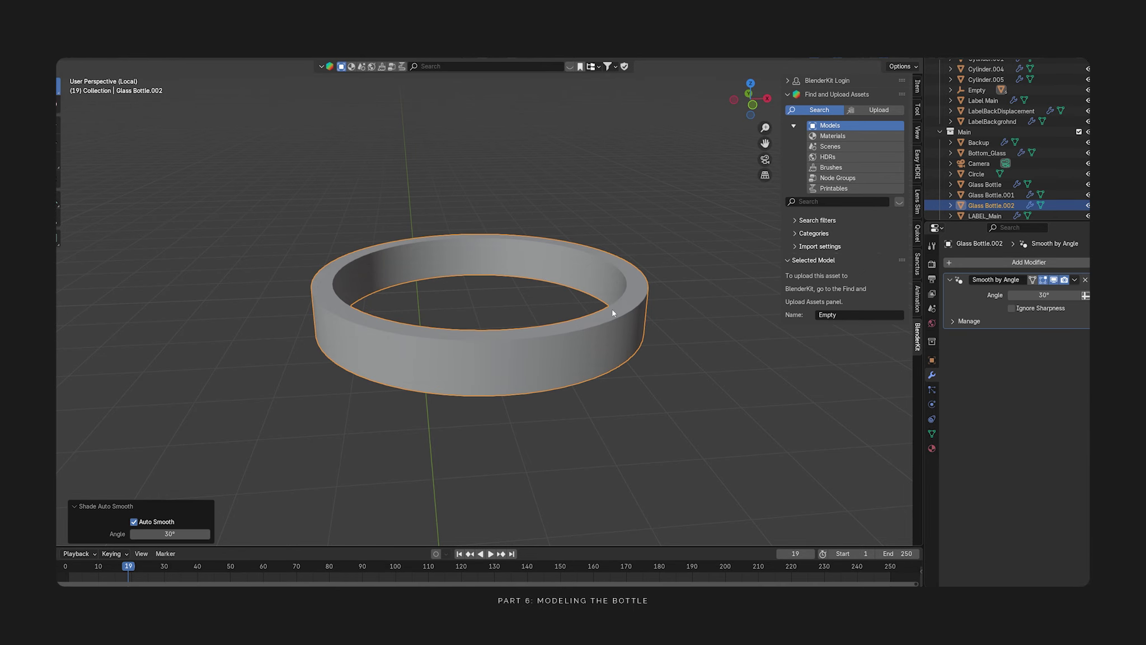
pyautogui.press('KP_Divide')
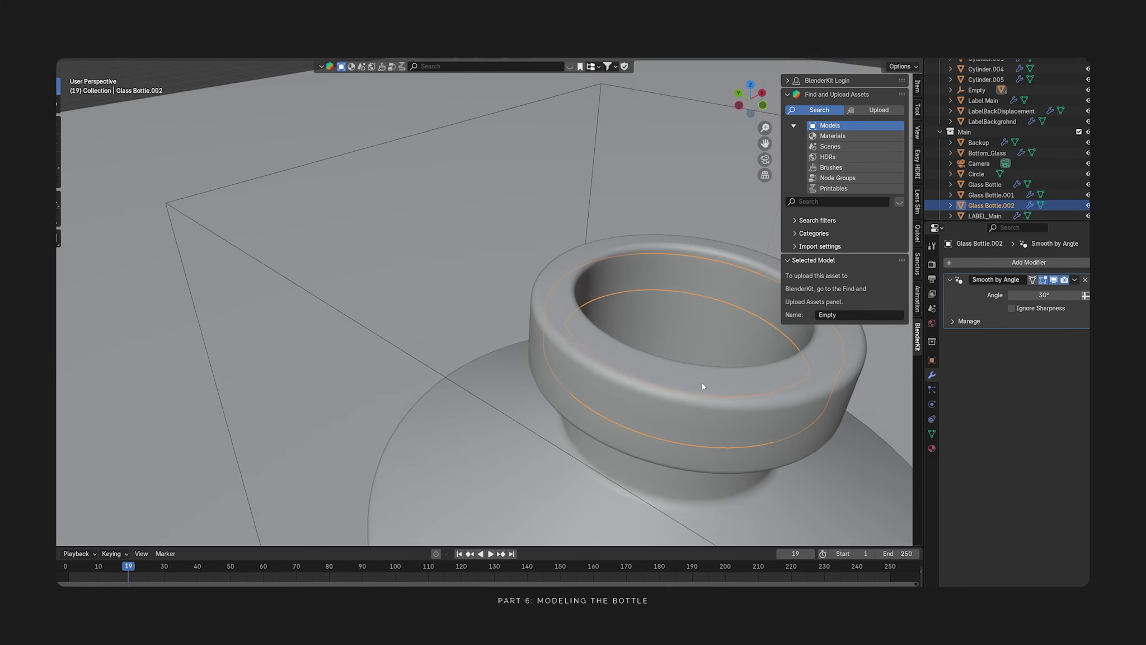
# - Set the band's origin to its geometry and scale it by 1.418 along Z in front wireframe view
pyautogui.moveTo(702, 383); pyautogui.dragTo(640, 408, button='middle')
pyautogui.press('KP_1')
pyautogui.hotkey('shift', 'z')
pyautogui.scroll(3, 412, 212)
pyautogui.press('s')
pyautogui.click(479, 268)
pyautogui.hotkey('ctrl', 'z')
pyautogui.press('q')
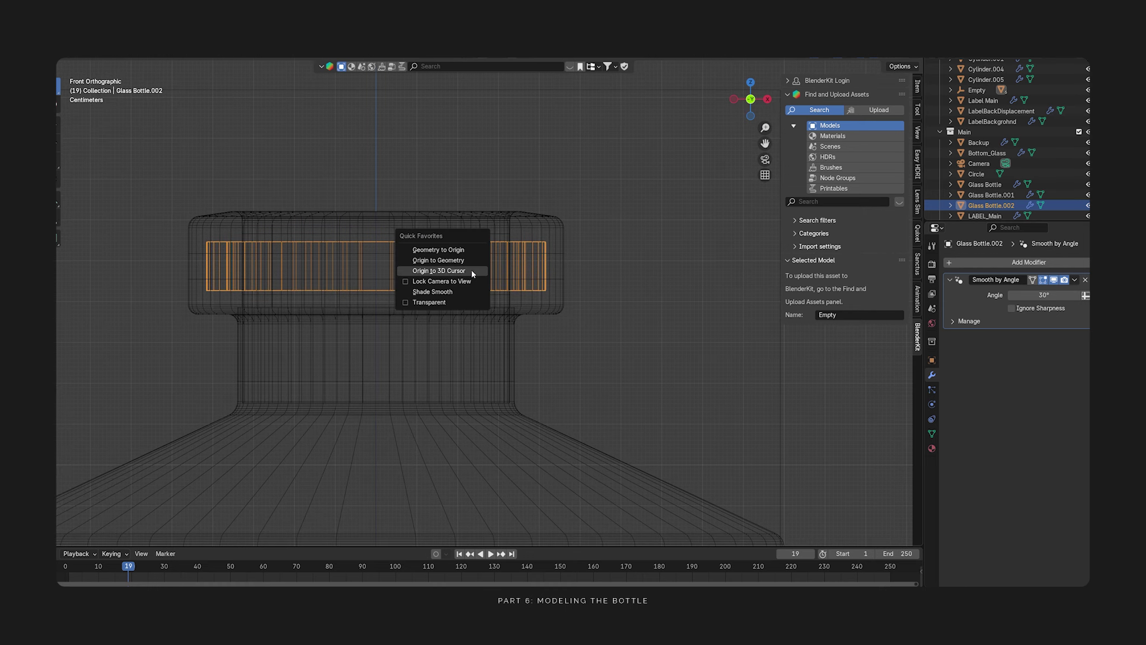
pyautogui.click(474, 260)
pyautogui.press('s')
pyautogui.press('z')
pyautogui.click(538, 128)
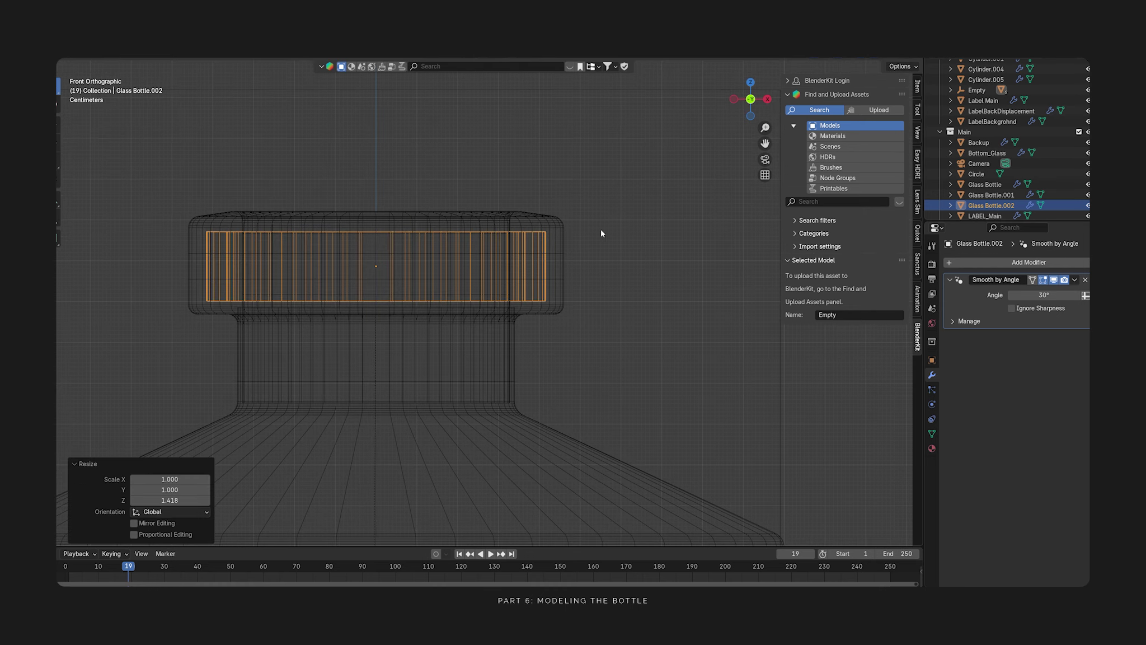
pyautogui.press('s')
pyautogui.click(703, 317)
pyautogui.hotkey('ctrl', 'z')
# - Isolate the band in local view and try to scale the face loop on its inner wall
pyautogui.scroll(1, 491, 260)
pyautogui.press('Tab')
pyautogui.moveTo(433, 247)
pyautogui.keyDown('shift'); pyautogui.mouseDown(button='middle')
pyautogui.moveTo(490, 261)
pyautogui.moveTo(448, 247)
pyautogui.mouseUp(button='middle'); pyautogui.keyUp('shift')
pyautogui.press('Tab')
pyautogui.press('KP_Divide')
pyautogui.press('Tab')
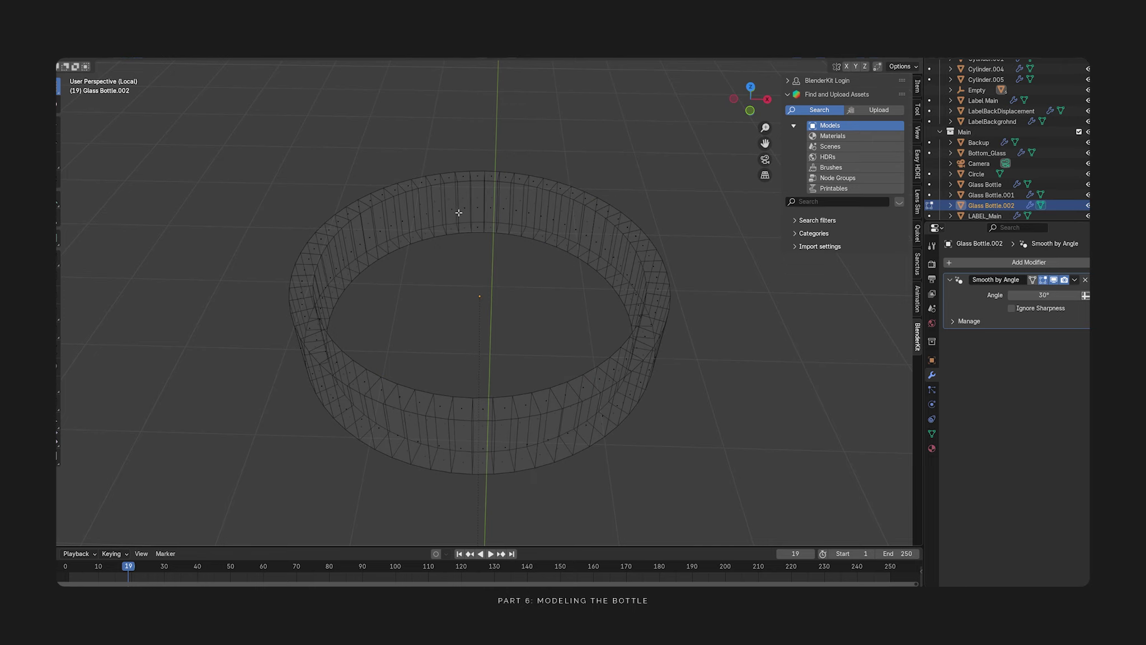
pyautogui.keyDown('alt'); pyautogui.click(453, 213); pyautogui.keyUp('alt')
pyautogui.press('s')
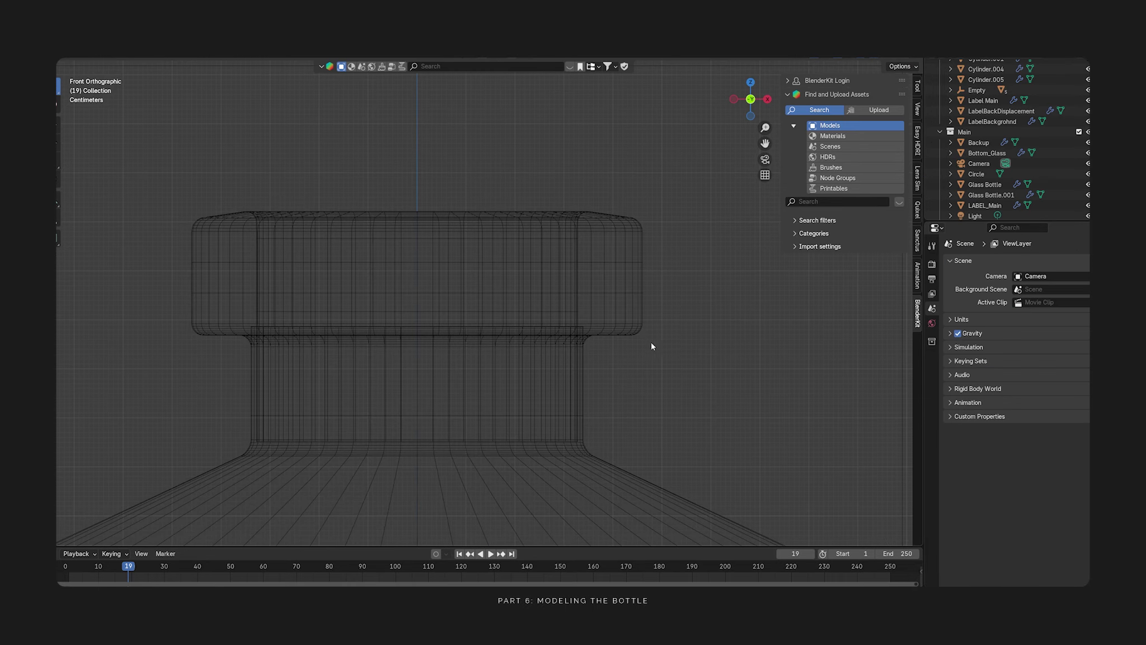
# - Select the top faces of the bottle's rim in front X-ray view and try to move them along Z
pyautogui.moveTo(649, 343); pyautogui.dragTo(582, 354, button='middle')
pyautogui.hotkey('shift', 'z')
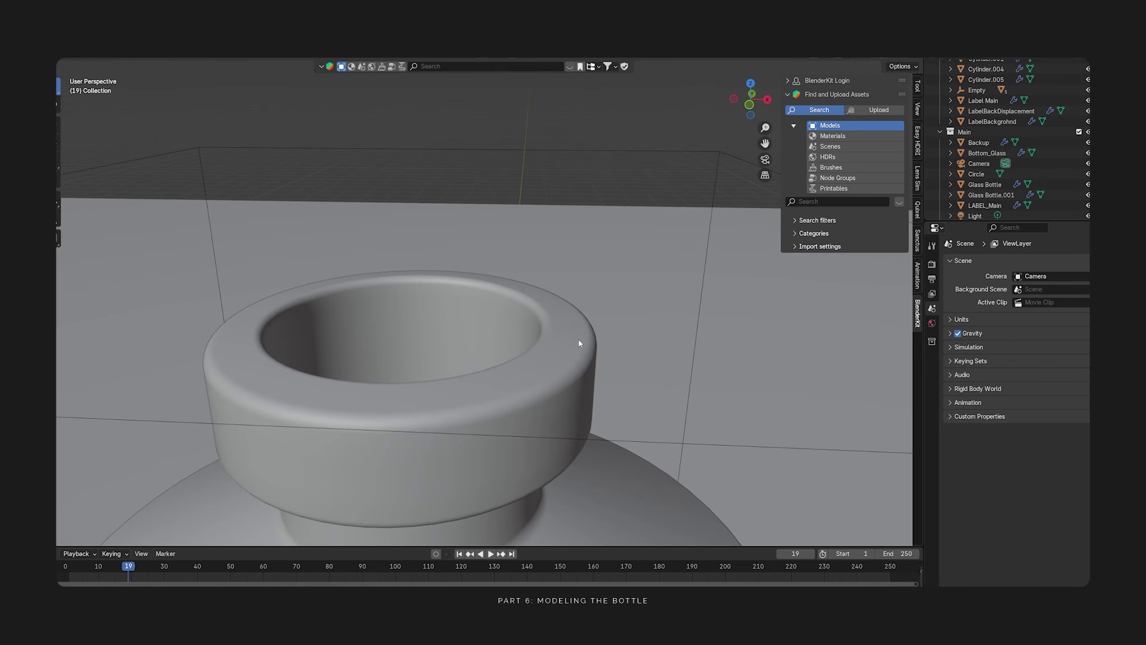
pyautogui.click(578, 343)
pyautogui.press('Tab')
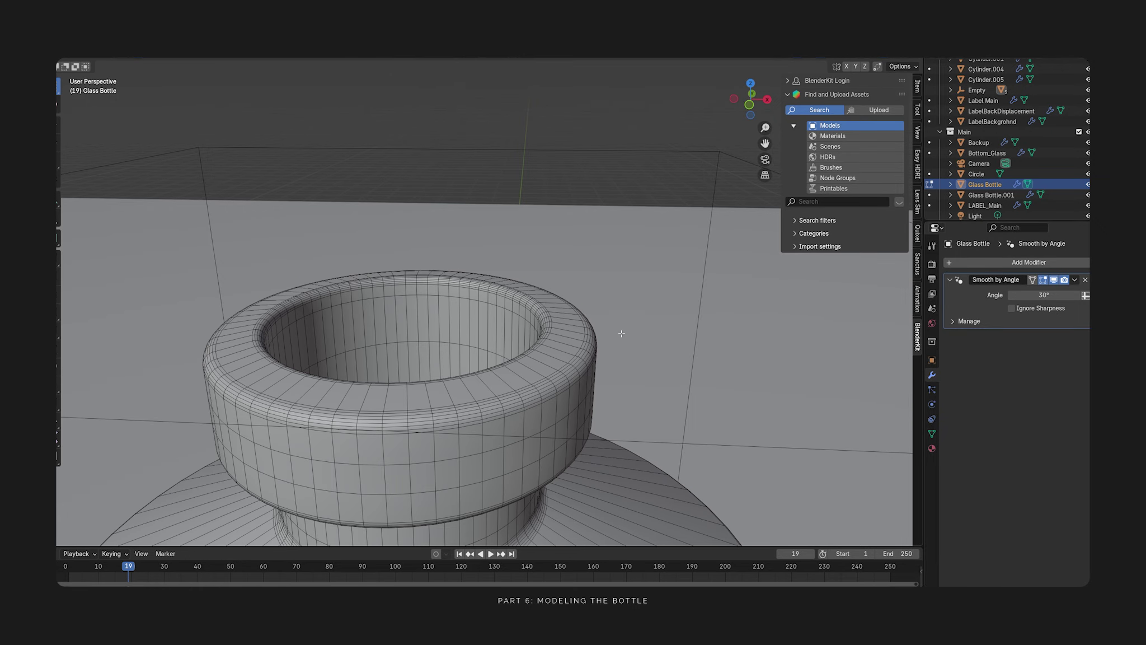
pyautogui.press('KP_1')
pyautogui.hotkey('alt', 'z')
pyautogui.scroll(6, 619, 333)
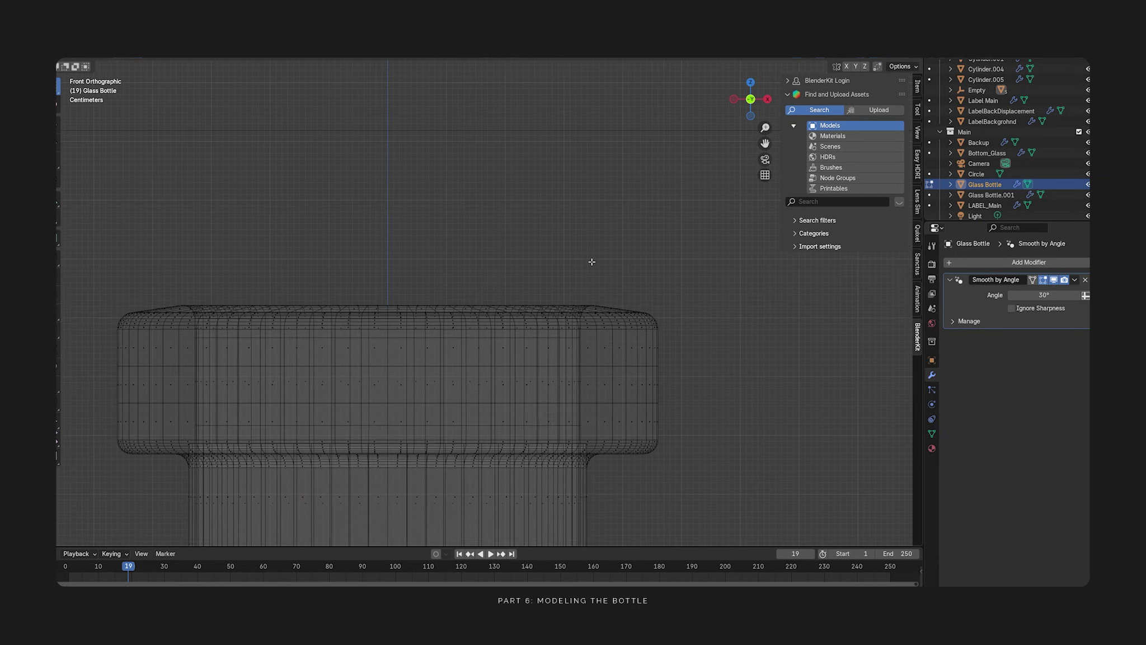
pyautogui.keyDown('shift'); pyautogui.moveTo(217, 276); pyautogui.dragTo(265, 267, button='middle'); pyautogui.keyUp('shift')
pyautogui.moveTo(131, 262); pyautogui.dragTo(773, 322)
pyautogui.press('g')
pyautogui.press('z')
pyautogui.click(732, 317)
pyautogui.hotkey('ctrl', 'z')
# - Try to flatten the rim's top faces by scaling them to 0 along Z, and clear the selection
pyautogui.press('s')
pyautogui.press('z')
pyautogui.press('0')
pyautogui.press('Escape')
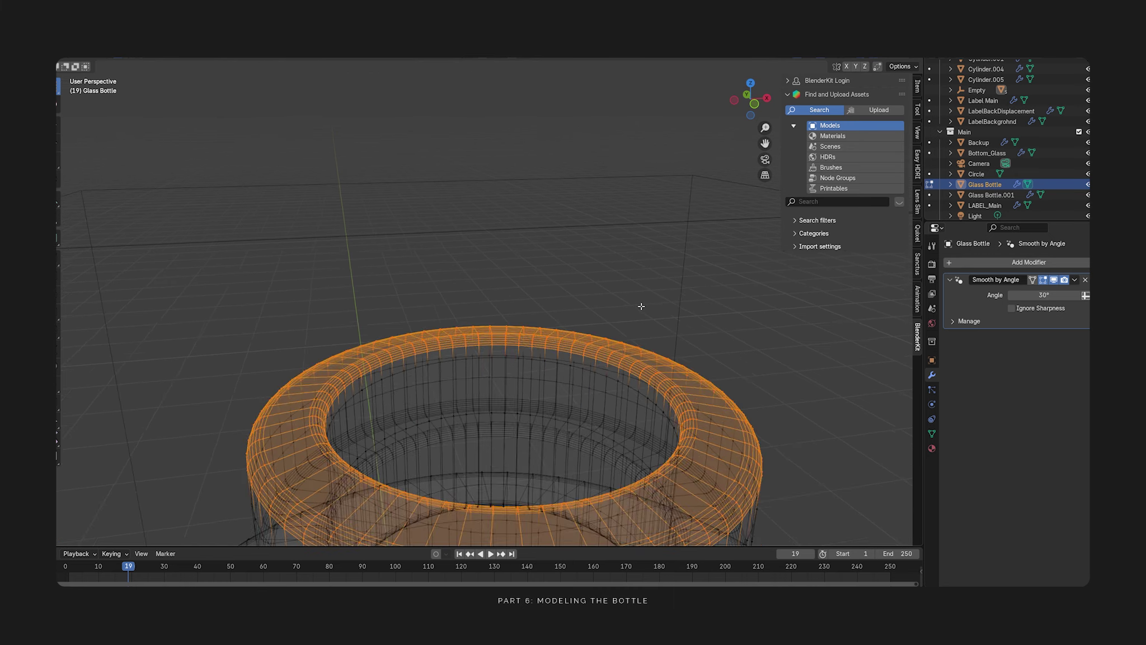
pyautogui.hotkey('alt', 'a')
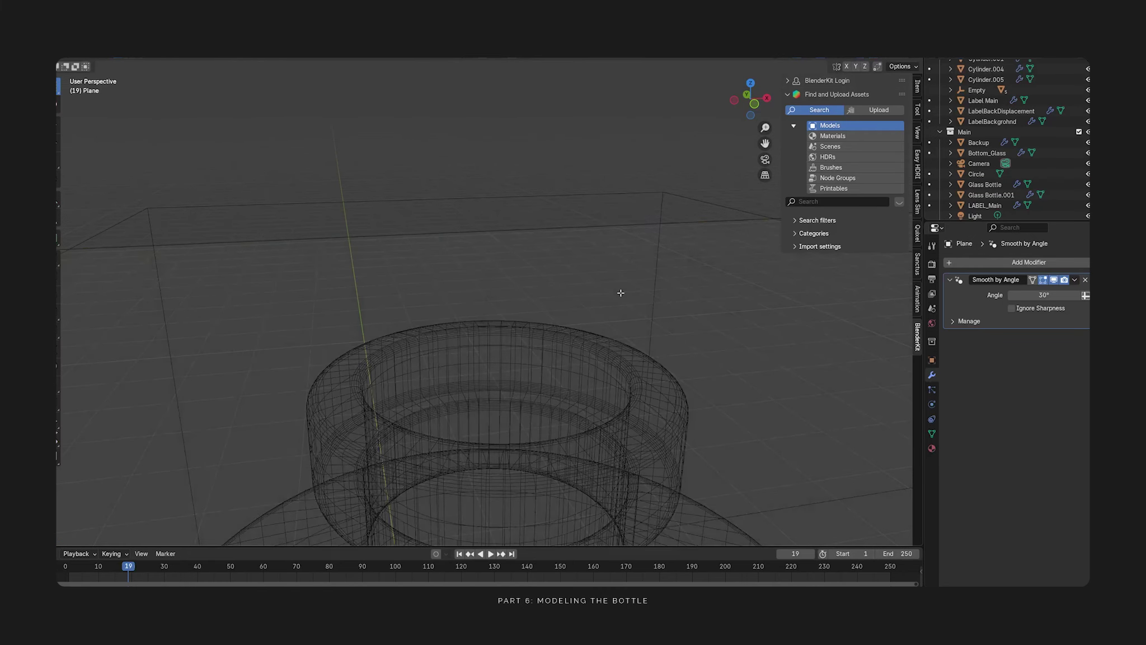
# - Select the rounded inner lip of the bottle's mouth in solid shading, excluding the face loops on the wall below it
pyautogui.hotkey('shift', 'z')
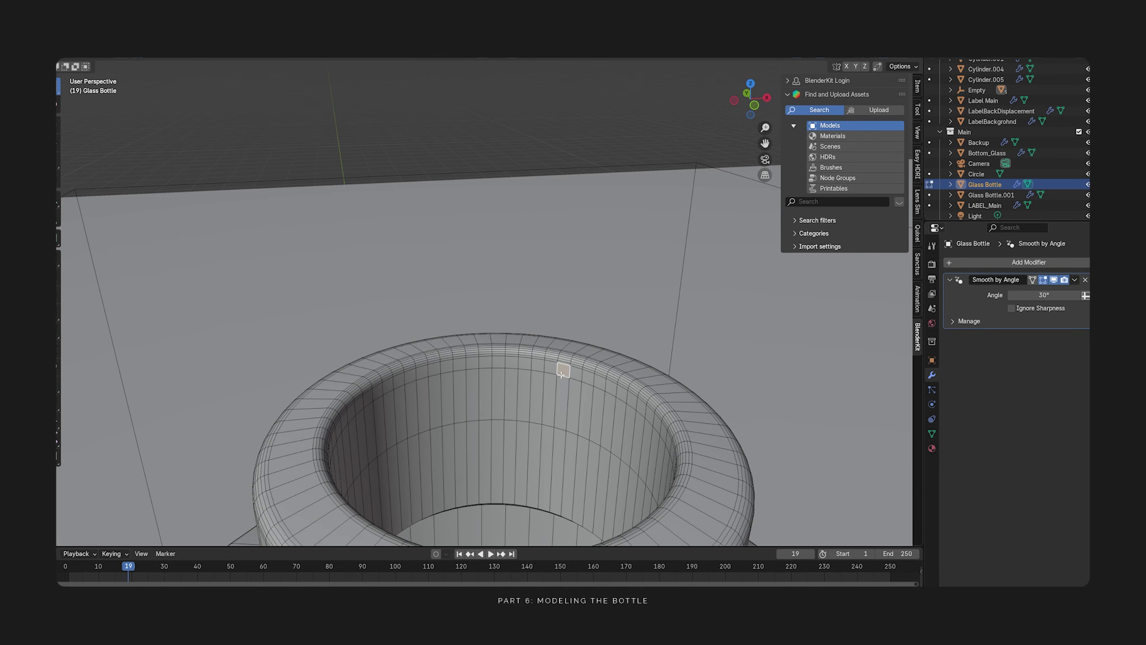
pyautogui.keyDown('alt'); pyautogui.click(561, 374); pyautogui.keyUp('alt')
pyautogui.press('ctrl+KP_Add')
pyautogui.press('ctrl+KP_Add')
pyautogui.press('ctrl+KP_Add')
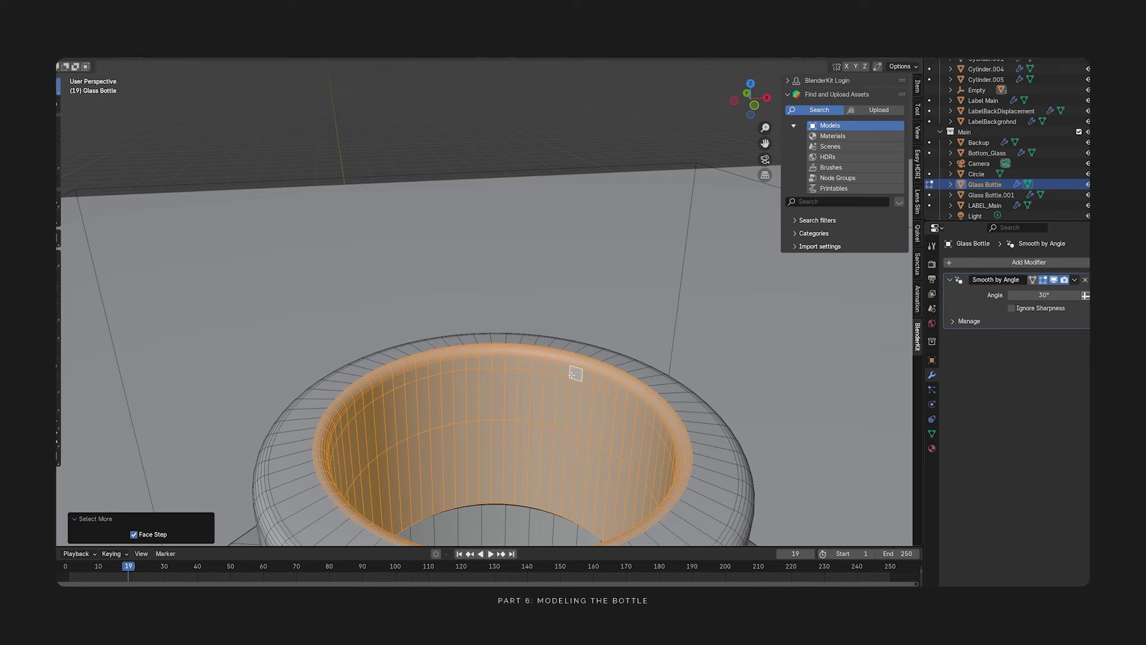
pyautogui.keyDown('alt'); pyautogui.keyDown('shift'); pyautogui.click(465, 417); pyautogui.keyUp('shift'); pyautogui.keyUp('alt')
pyautogui.keyDown('alt'); pyautogui.keyDown('shift'); pyautogui.click(501, 428); pyautogui.keyUp('shift'); pyautogui.keyUp('alt')
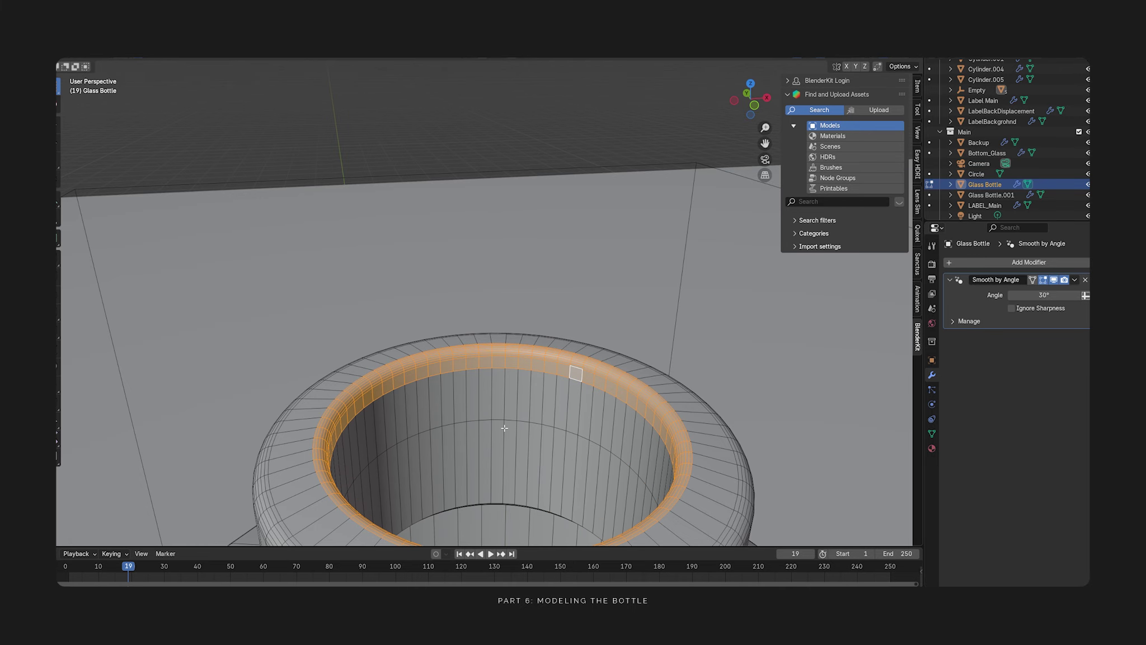
# - Try to move the inner lip faces in front wireframe view and clear the selection
pyautogui.press('KP_1')
pyautogui.hotkey('shift', 'z')
pyautogui.scroll(2, 511, 330)
pyautogui.keyDown('shift'); pyautogui.moveTo(485, 333); pyautogui.dragTo(525, 349, button='middle'); pyautogui.keyUp('shift')
pyautogui.press('g')
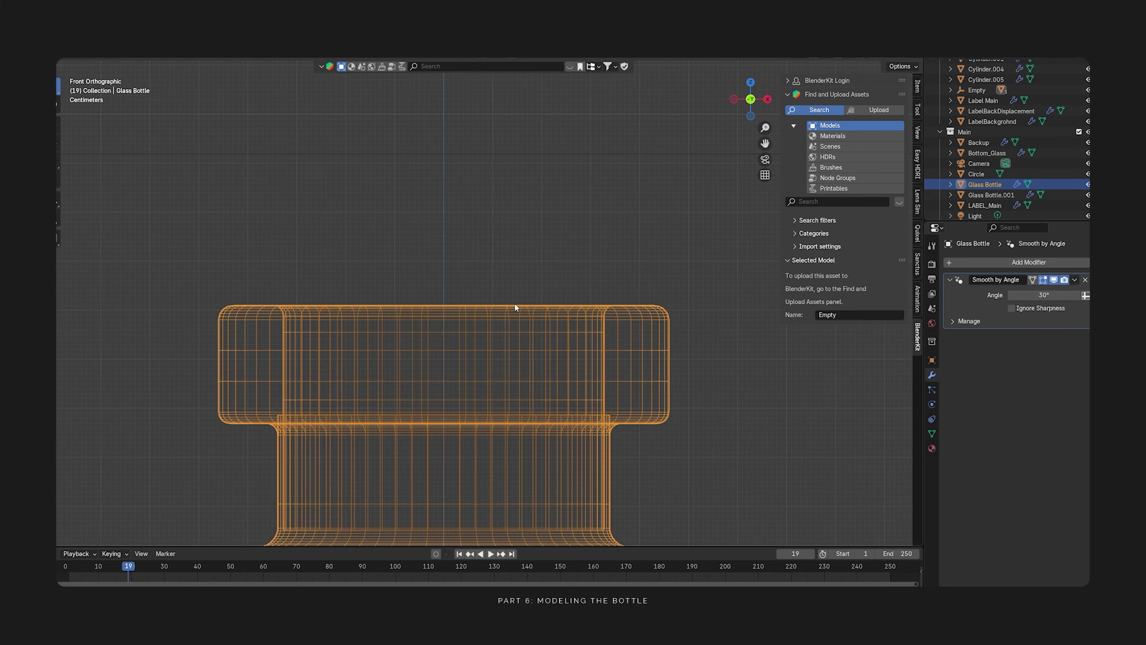
pyautogui.hotkey('alt', 'a')
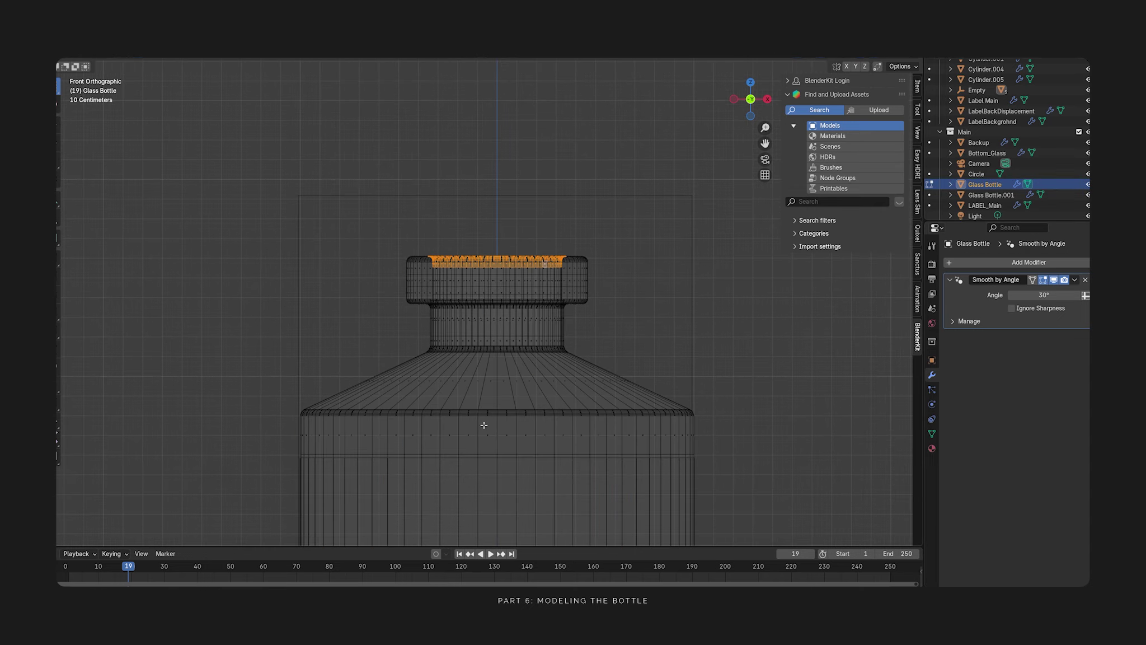
# - Select the bevelled face loop at the bottle's shoulder and try to scale it along Z
pyautogui.keyDown('alt'); pyautogui.click(485, 412); pyautogui.keyUp('alt')
pyautogui.press('s')
pyautogui.press('z')
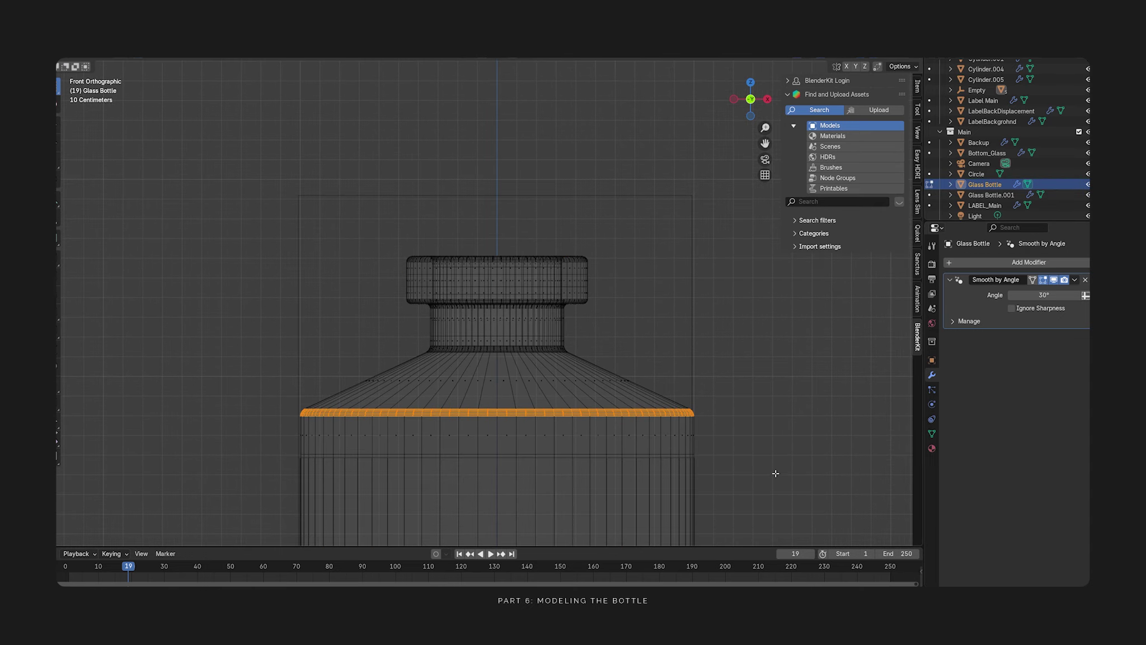
pyautogui.press('s')
pyautogui.press('z')
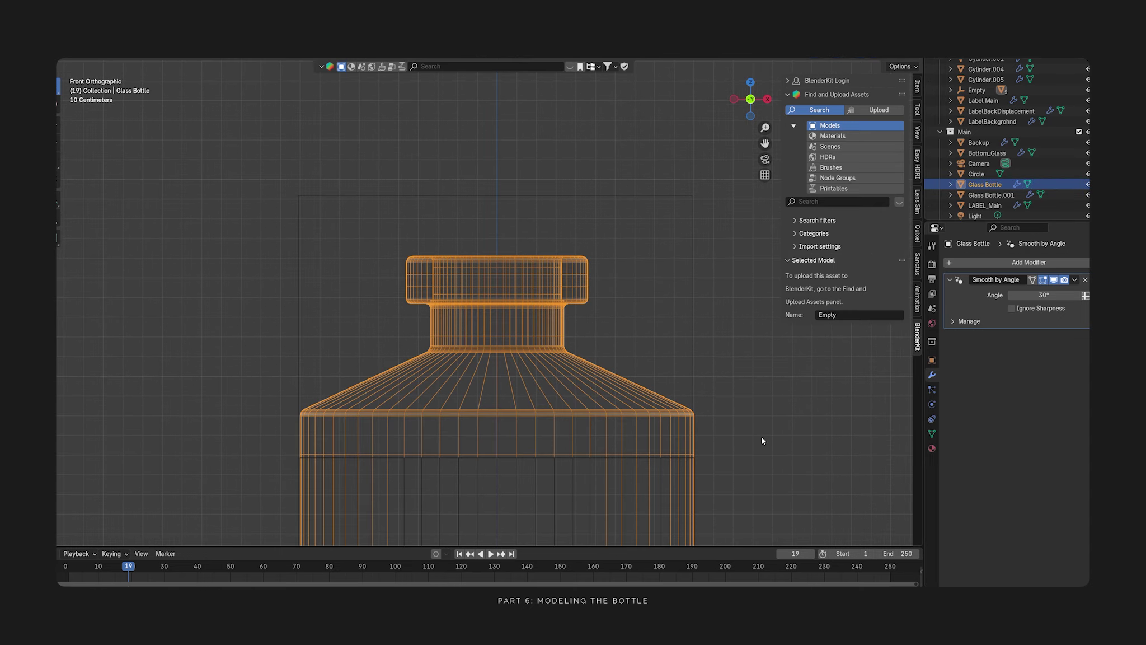
pyautogui.hotkey('alt', 'a')
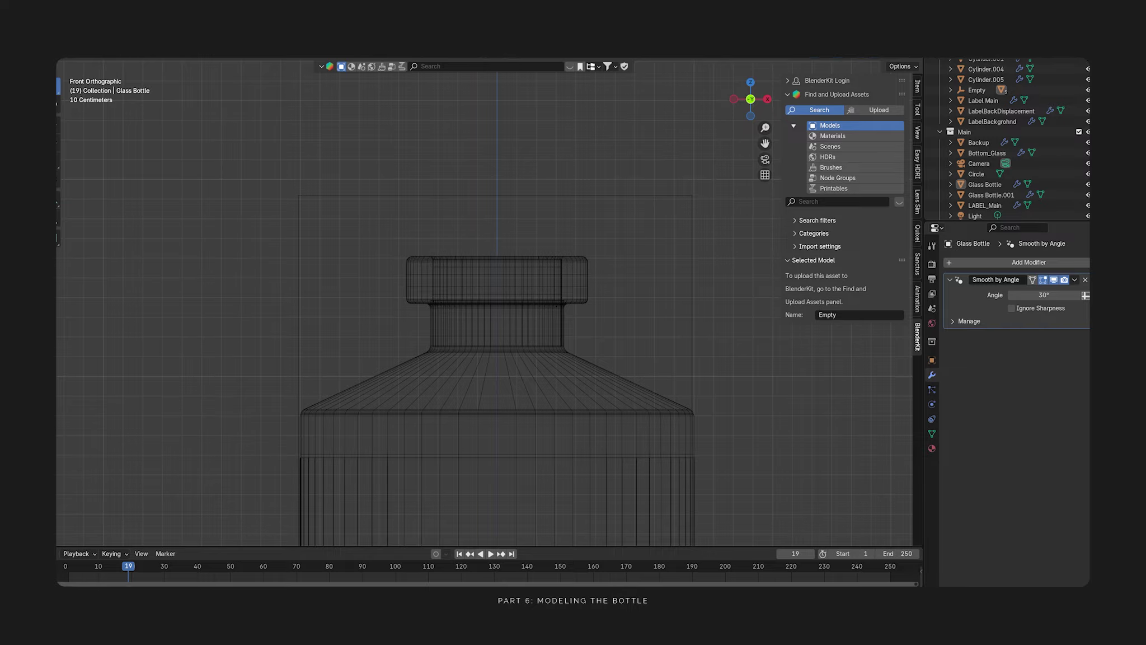
# - Edit the bottle in solid shading and form a narrow ledge at the edge loop inside its mouth
pyautogui.scroll(3, 699, 251)
pyautogui.click(612, 289)
pyautogui.moveTo(612, 289); pyautogui.dragTo(644, 358, button='middle')
pyautogui.scroll(2, 660, 364)
pyautogui.press('Tab')
pyautogui.hotkey('shift', 'z')
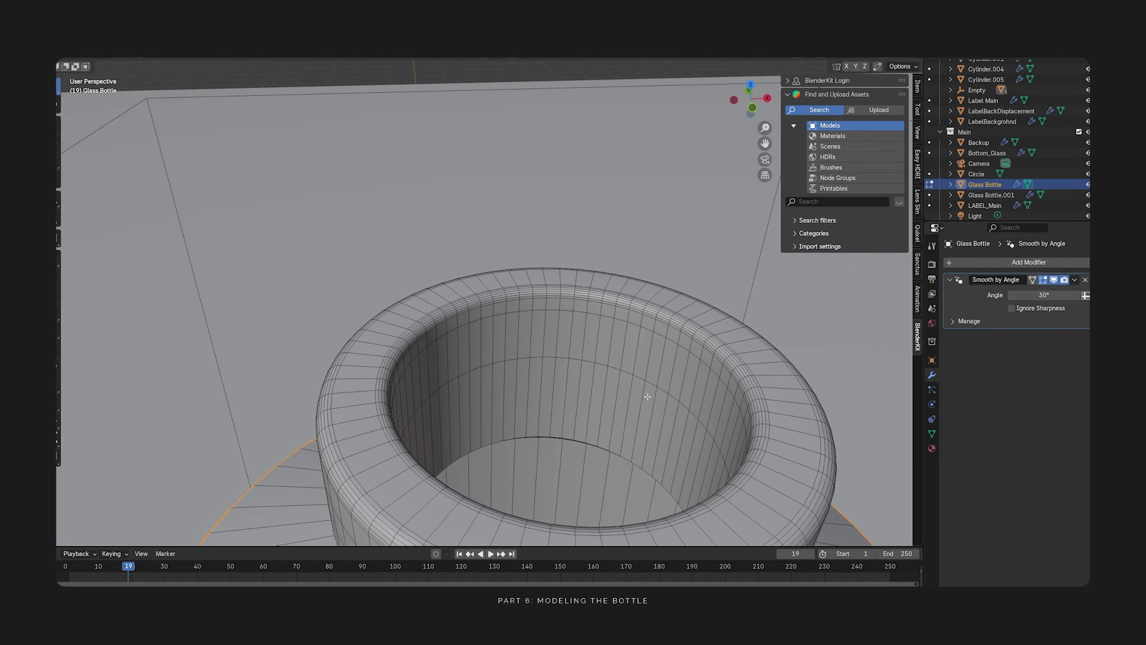
pyautogui.keyDown('alt'); pyautogui.click(640, 413); pyautogui.keyUp('alt')
pyautogui.rightClick(640, 413)
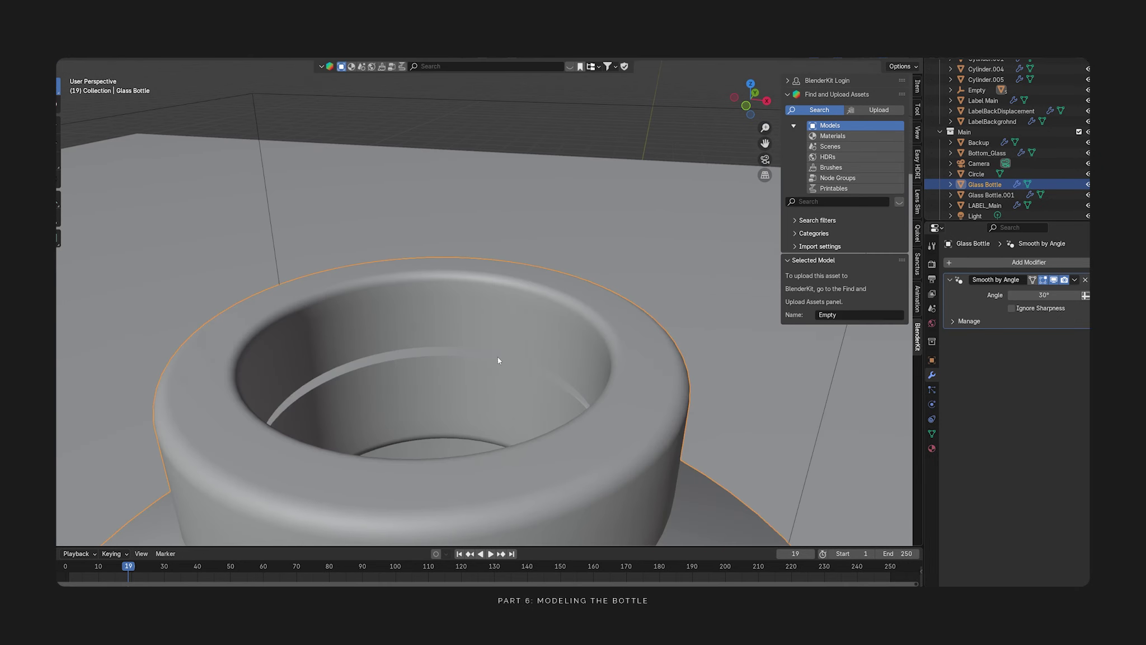
# - Lower the selected edge loop inside the mouth by 0.027012 m along Z and try to scale it outward
pyautogui.press('g')
pyautogui.press('z')
pyautogui.click(486, 361)
pyautogui.press('s')
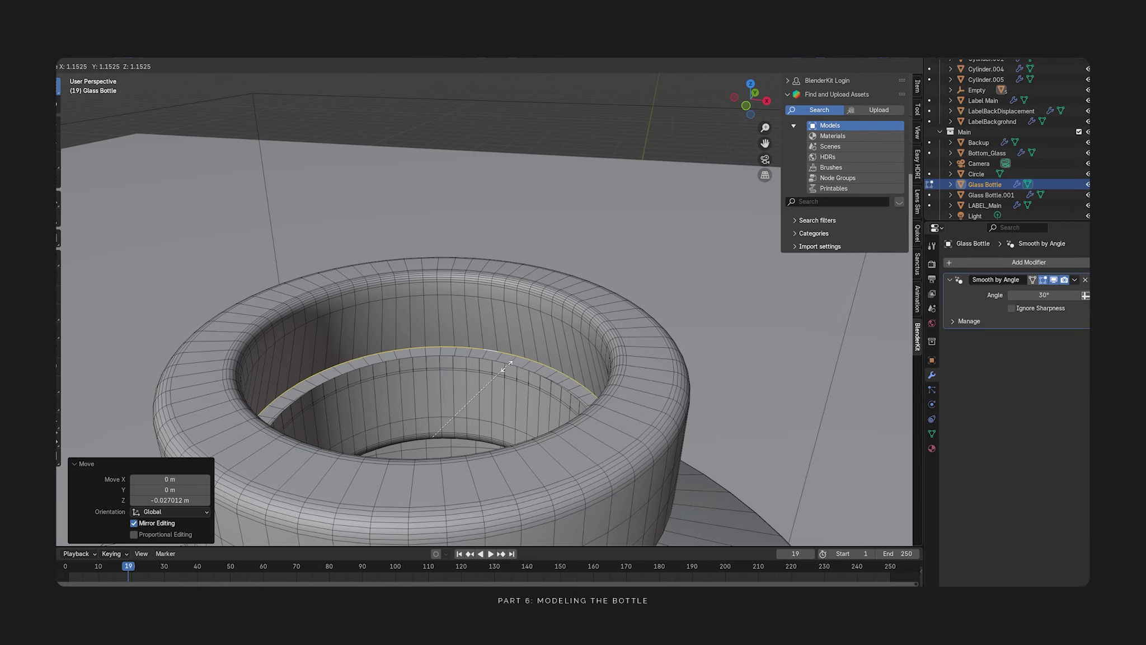
pyautogui.rightClick(529, 383)
pyautogui.click(530, 382)
pyautogui.rightClick(529, 383)
pyautogui.press('s')
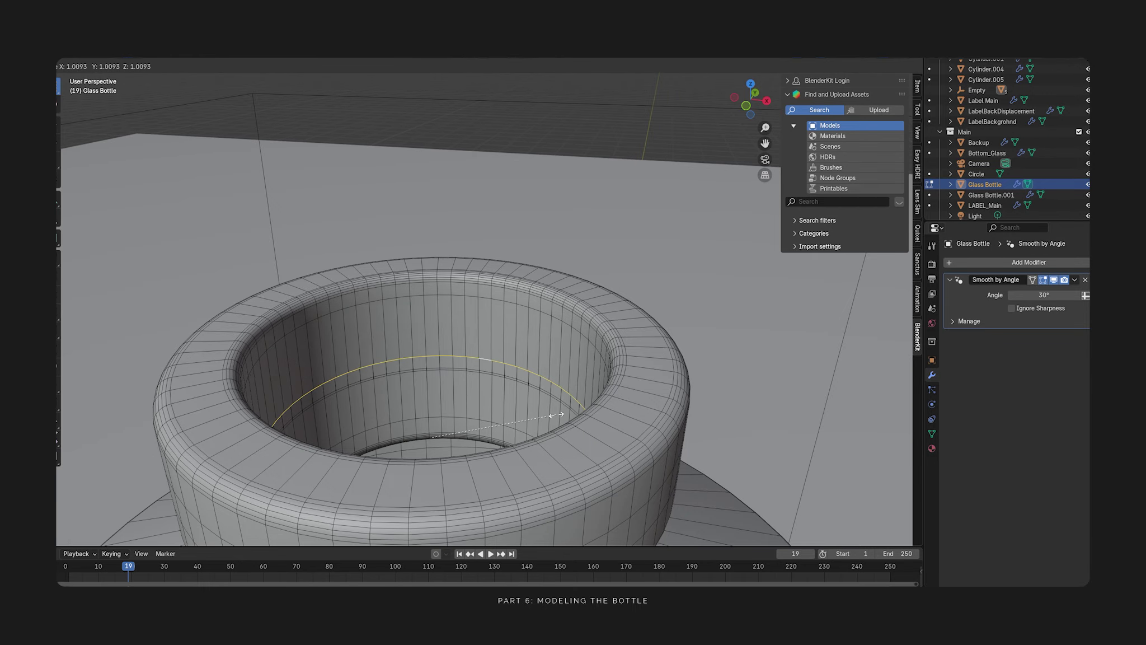
# - Move the edge loop inside the mouth down 0.036228 m along Z and adjust its height in front view
pyautogui.press('g')
pyautogui.press('z')
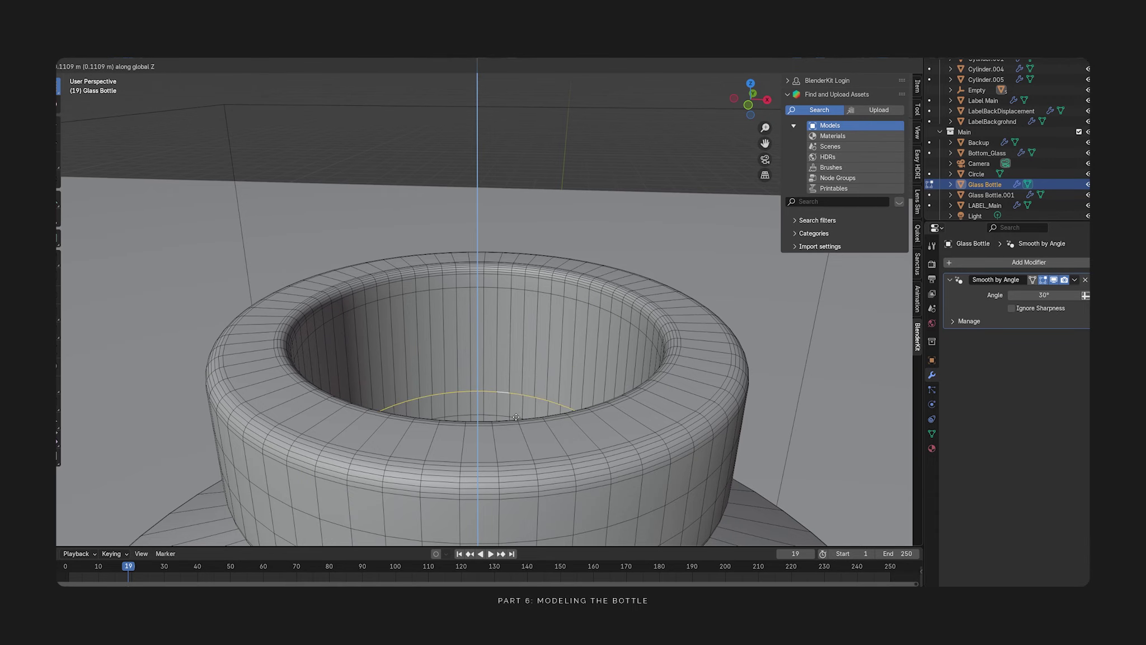
pyautogui.click(519, 384)
pyautogui.press('KP_1')
pyautogui.press('g')
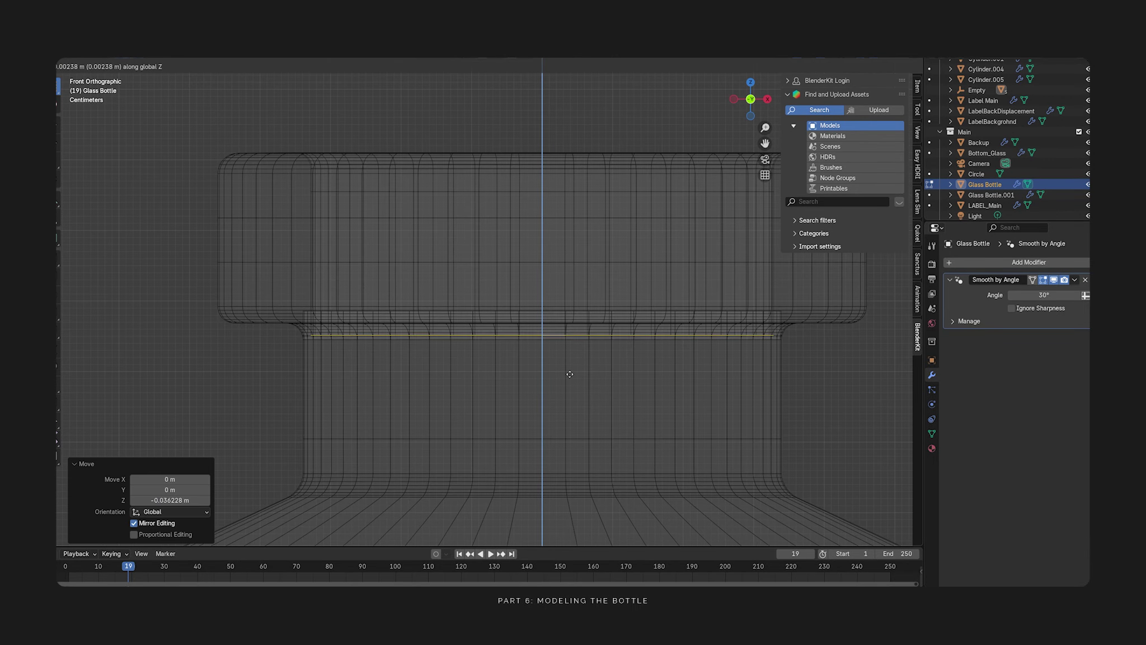